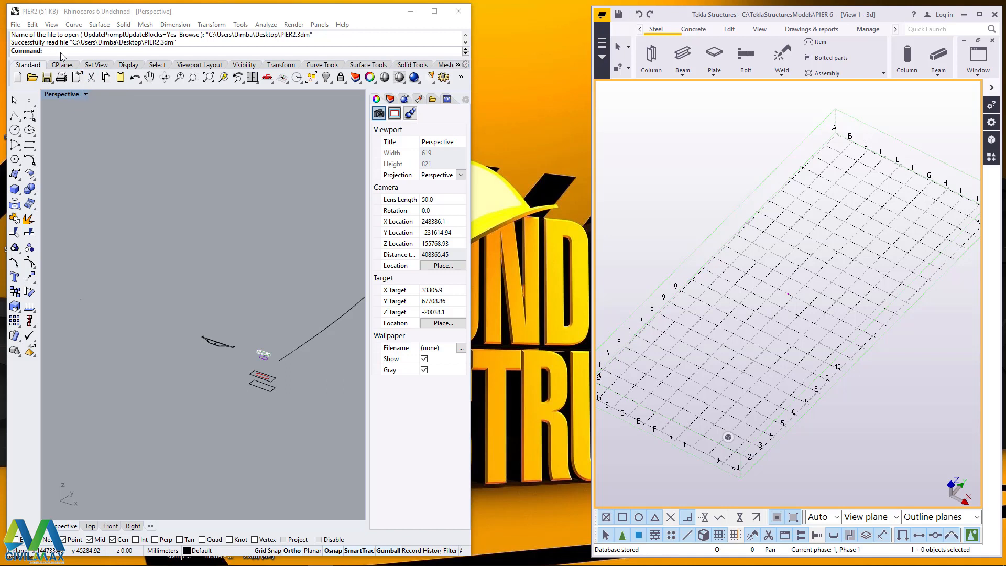
# - Launch Grasshopper from Rhino, dismiss the getting-started browser and create a new blank definition
pyautogui.click(61, 52)
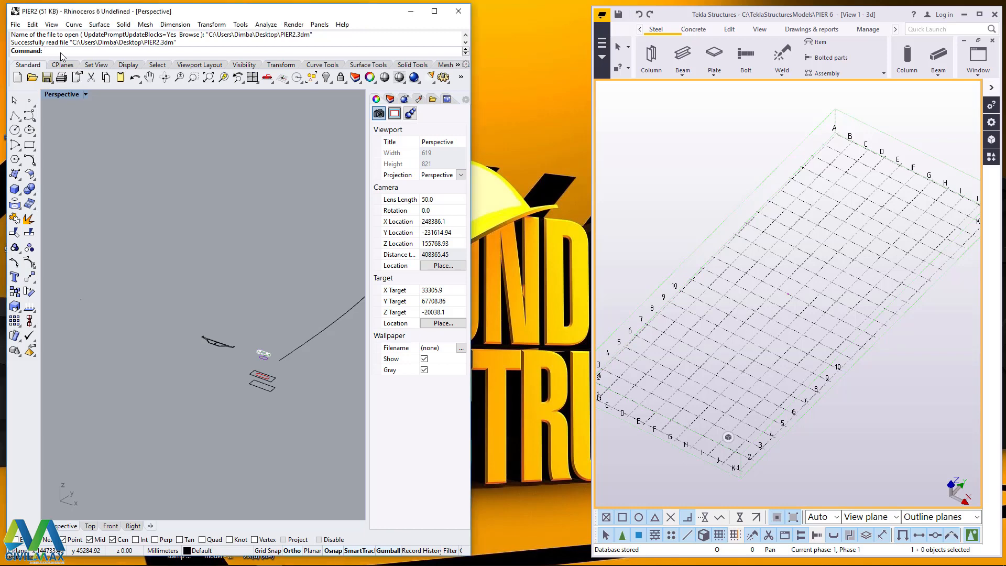
pyautogui.write('Grasshopper')
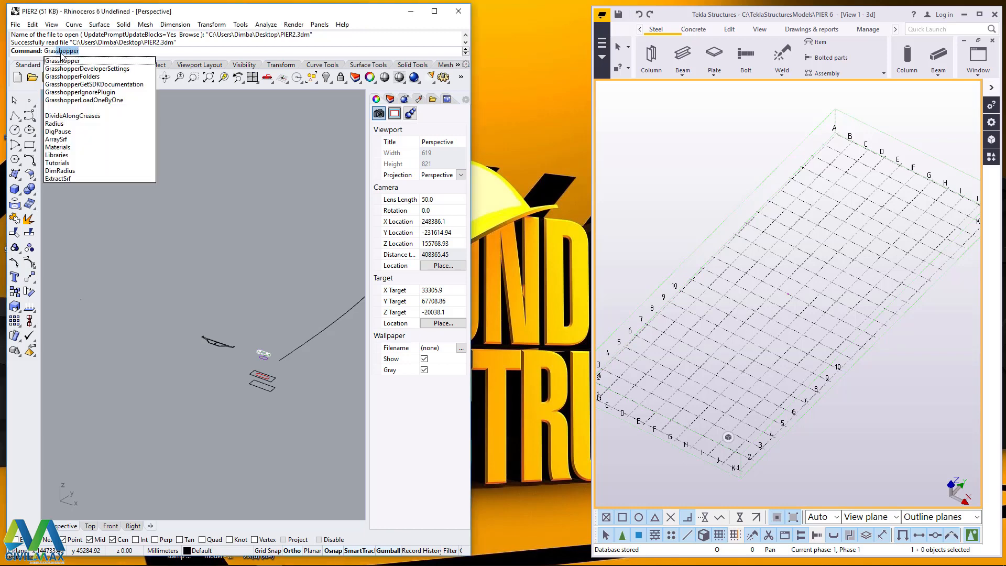
pyautogui.press('Return')
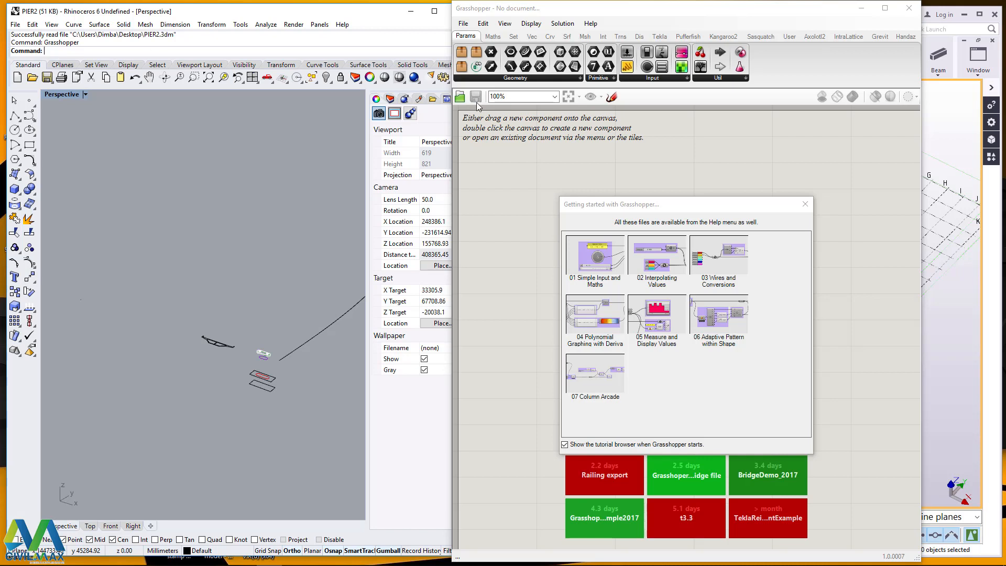
pyautogui.click(804, 205)
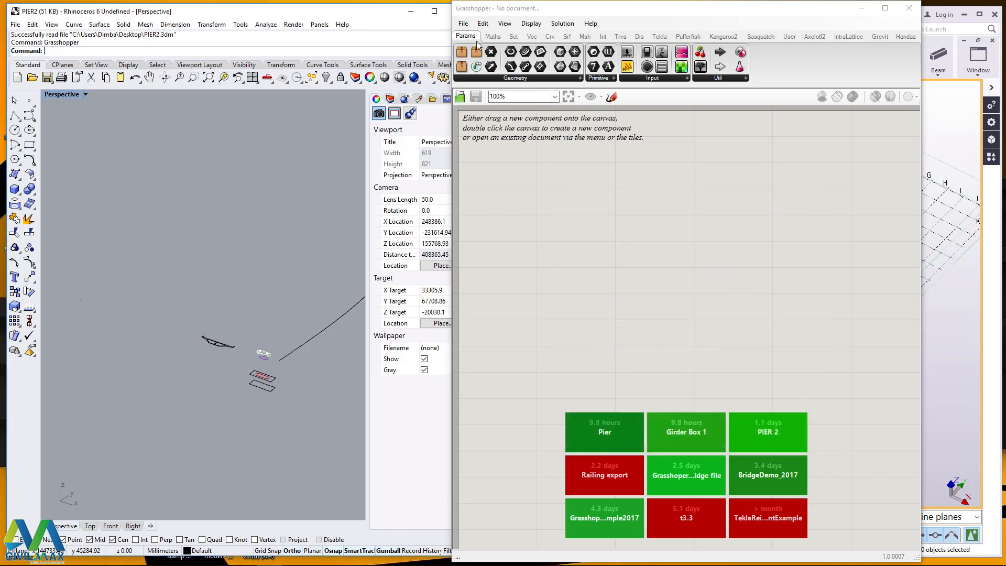
pyautogui.click(463, 24)
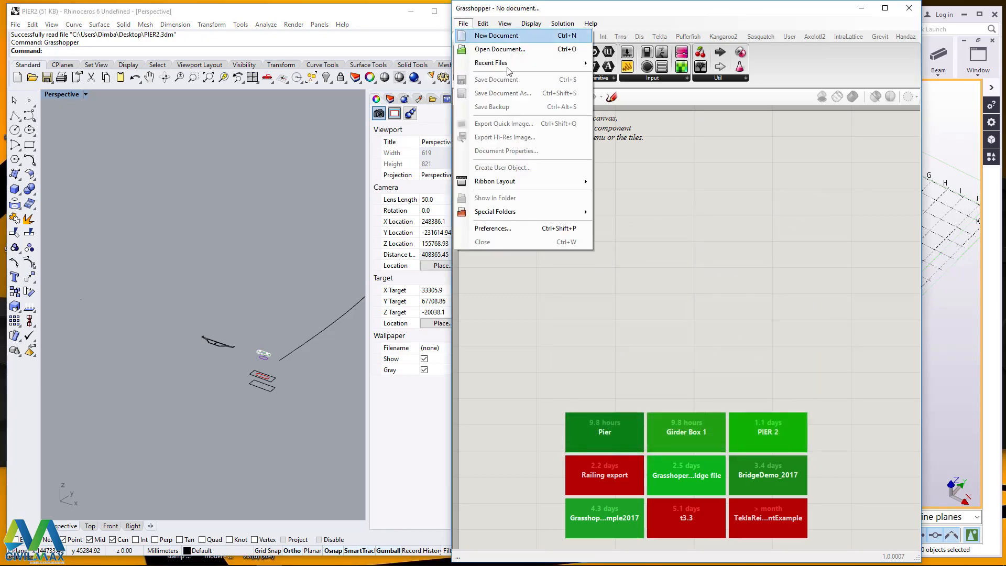
pyautogui.click(487, 39)
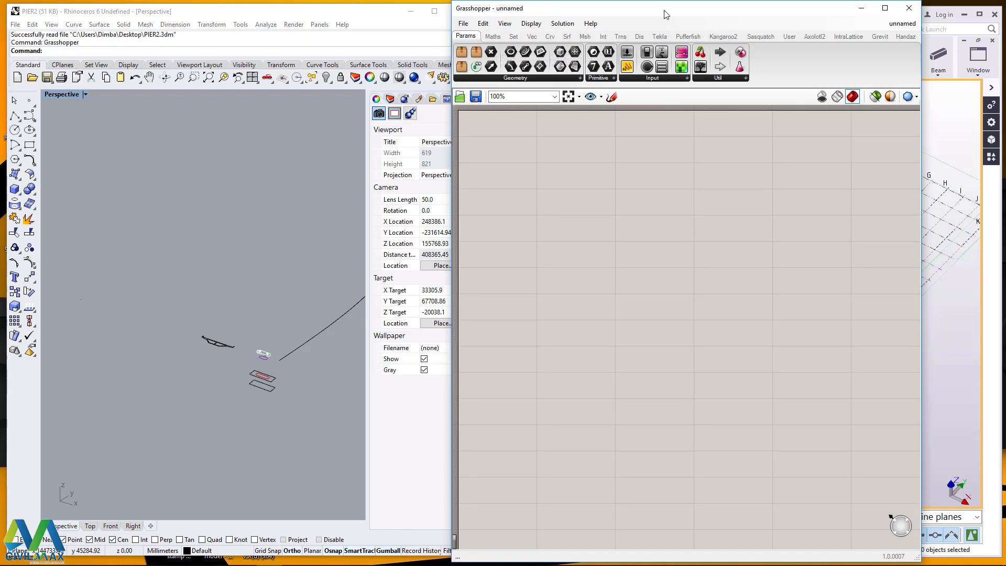
pyautogui.moveTo(661, 13); pyautogui.dragTo(593, 15)
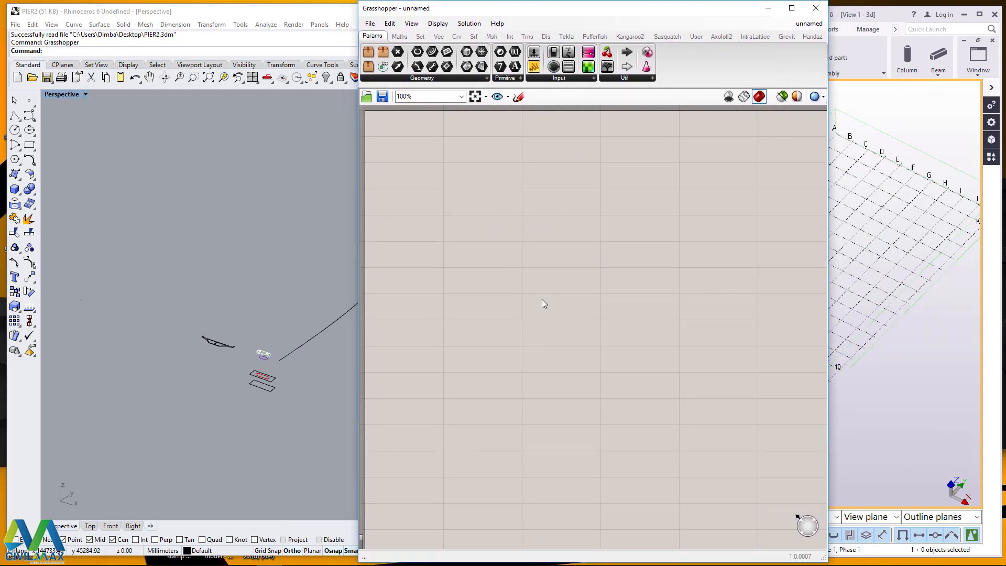
pyautogui.scroll(5, 268, 378)
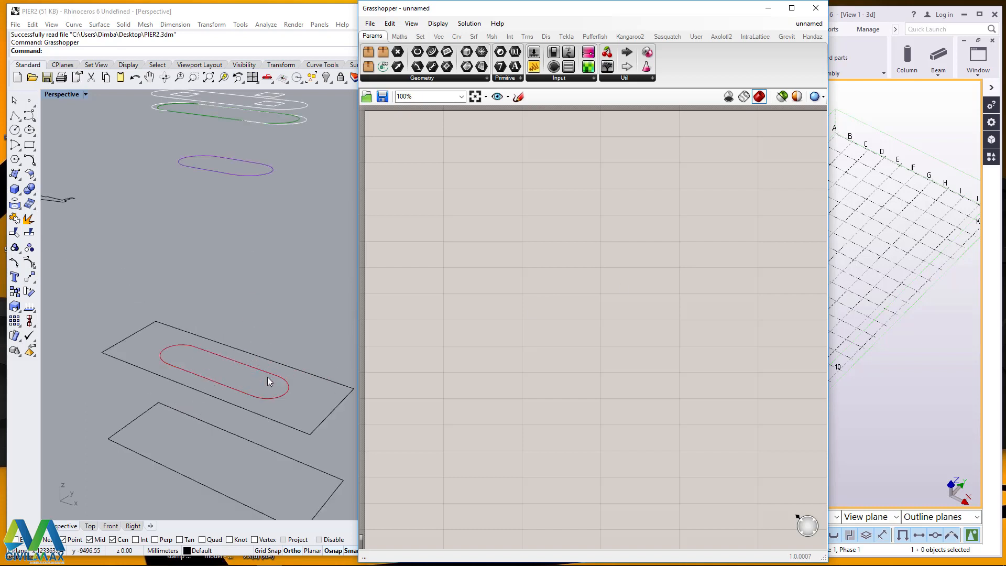
pyautogui.scroll(-5, 267, 376)
pyautogui.scroll(3, 235, 373)
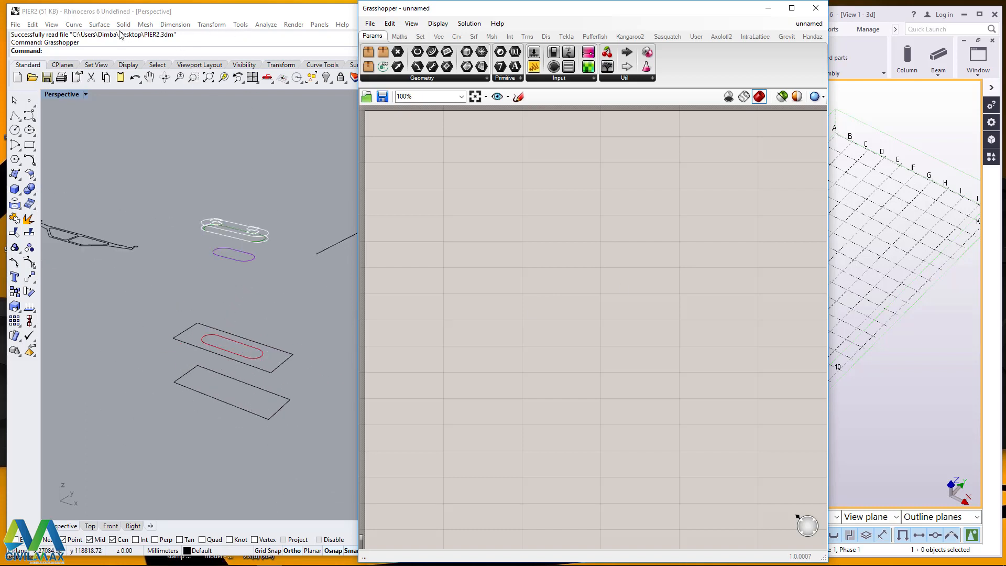
pyautogui.moveTo(245, 244); pyautogui.dragTo(244, 239, button='right')
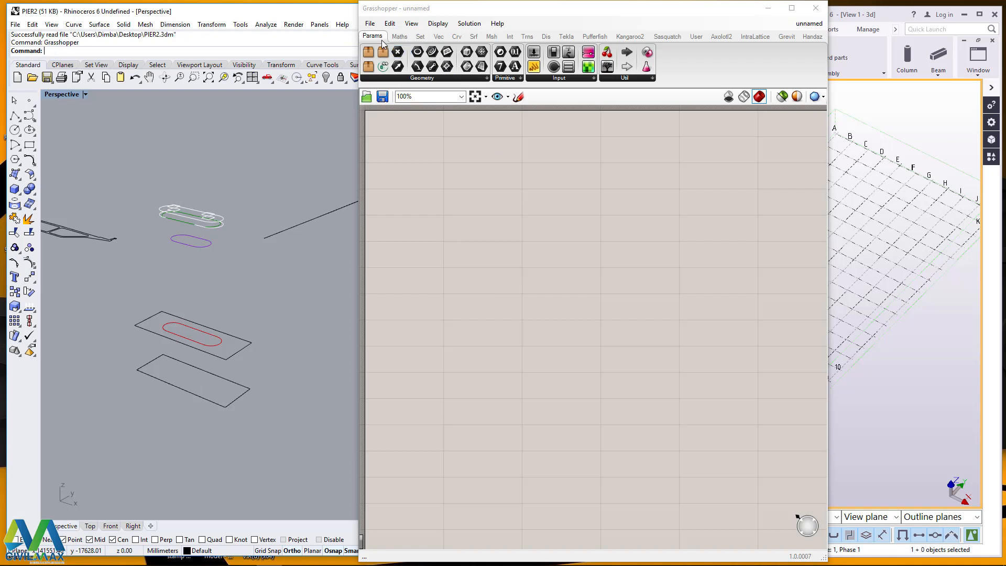
# - Add a Curve parameter to the empty canvas and duplicate it to make six Curve parameters
pyautogui.moveTo(433, 52); pyautogui.dragTo(435, 166)
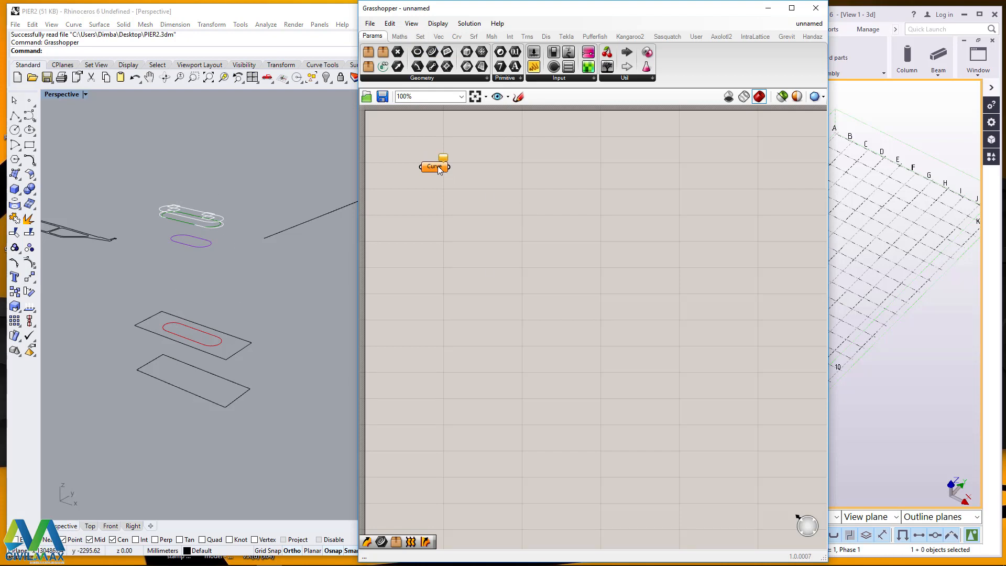
pyautogui.moveTo(437, 167)
pyautogui.doubleClick(434, 168)
pyautogui.click(434, 166)
pyautogui.hotkey('ctrl', 'v')
pyautogui.hotkey('ctrl', 'v')
pyautogui.hotkey('ctrl', 'v')
pyautogui.hotkey('ctrl', 'v')
pyautogui.hotkey('ctrl', 'v')
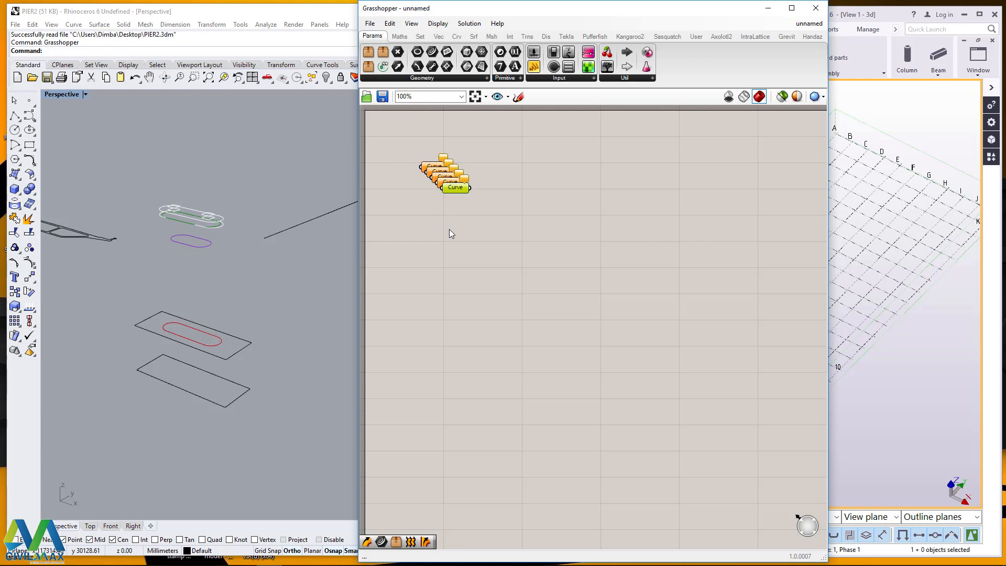
# - Spread the six Curve parameters into a vertical column with even spacing and align them on a common centre
pyautogui.moveTo(460, 195); pyautogui.dragTo(429, 313)
pyautogui.moveTo(455, 189); pyautogui.dragTo(417, 211)
pyautogui.moveTo(439, 173); pyautogui.dragTo(414, 193)
pyautogui.moveTo(469, 150); pyautogui.dragTo(390, 334)
pyautogui.click(424, 149)
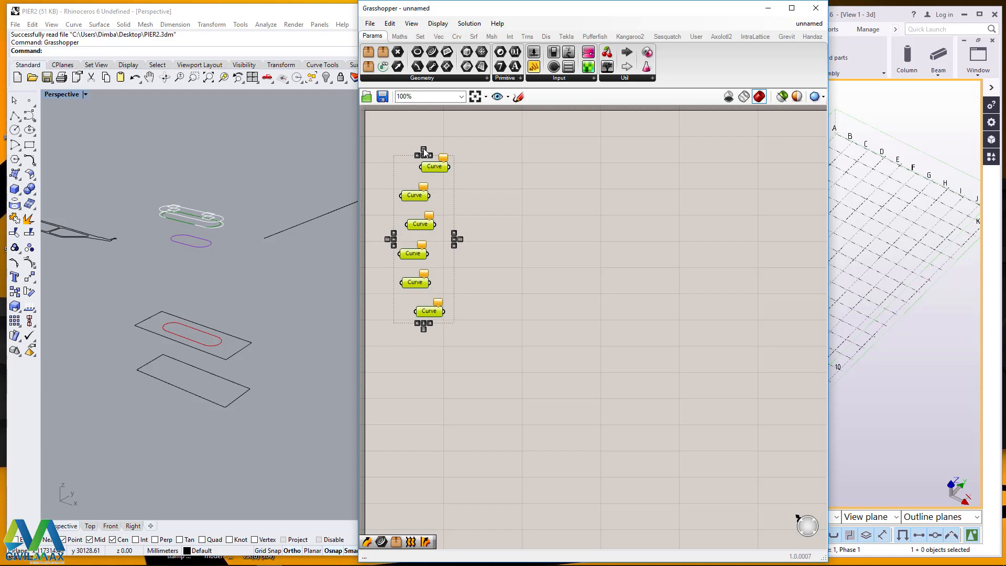
pyautogui.click(424, 155)
pyautogui.click(517, 169)
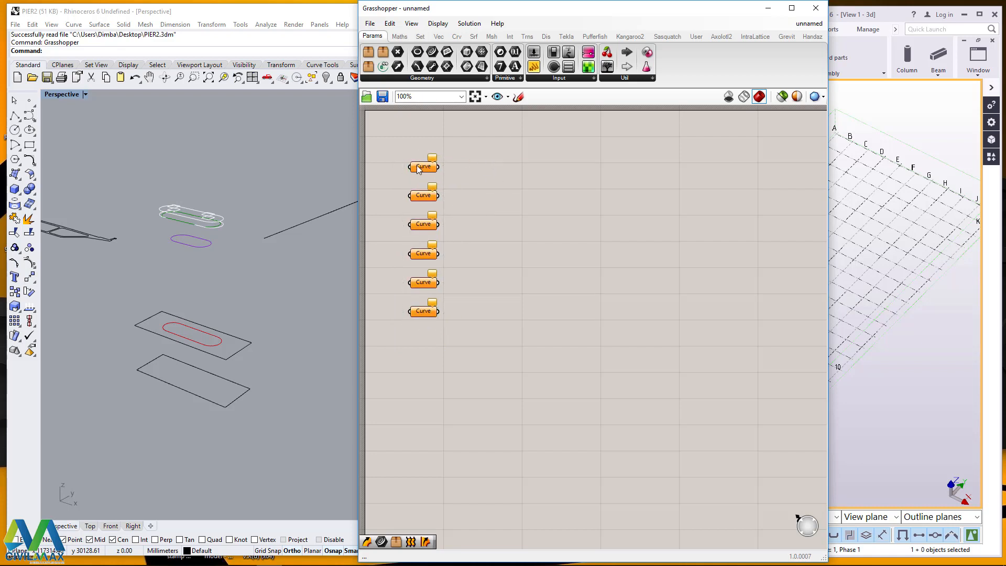
# - Examine the stacked pier outlines, the cap curves and the start of the road line in Rhino's perspective view
pyautogui.scroll(2, 419, 169)
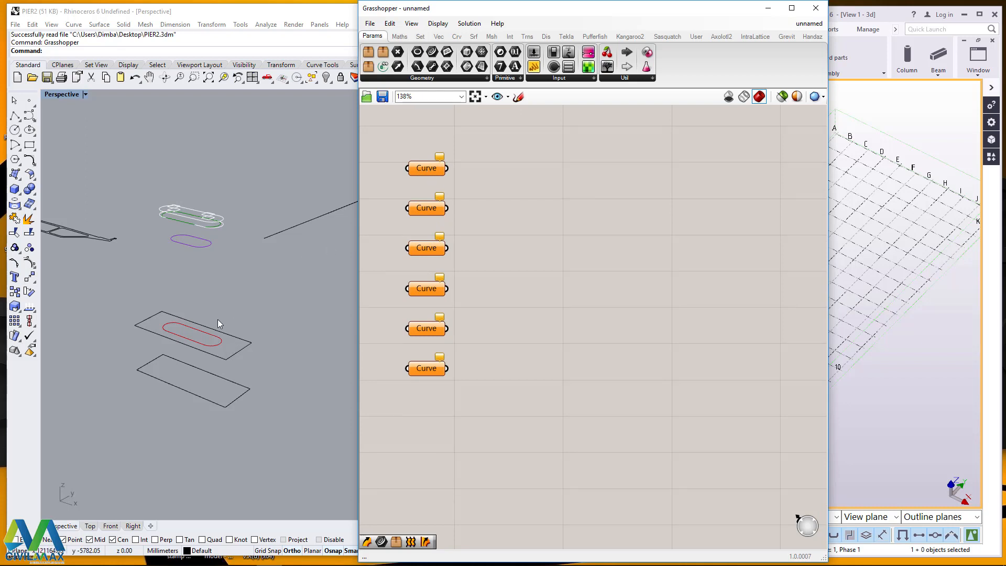
pyautogui.scroll(3, 202, 222)
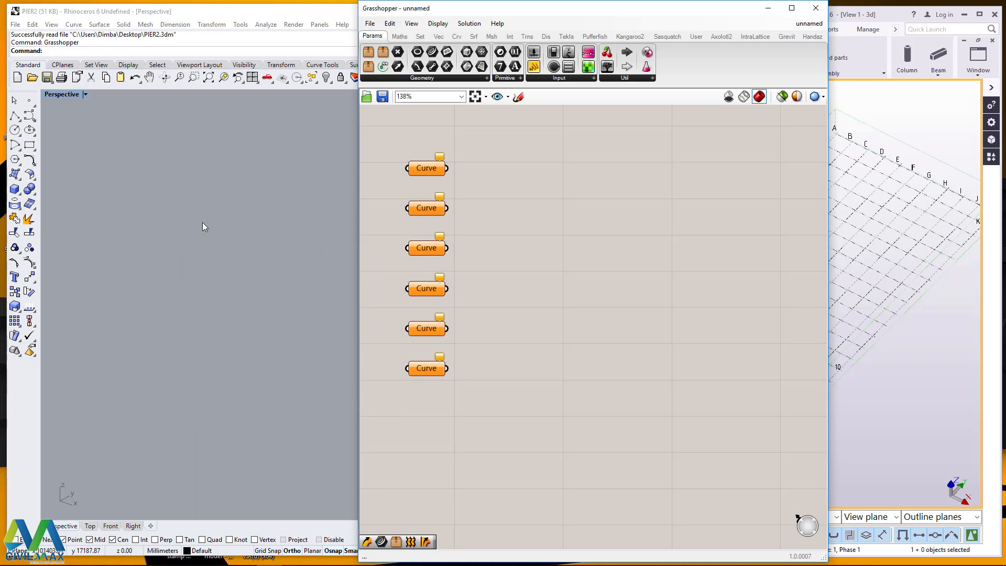
pyautogui.scroll(-3, 202, 222)
pyautogui.moveTo(282, 187)
pyautogui.mouseDown(button='right')
pyautogui.moveTo(272, 190)
pyautogui.moveTo(280, 172)
pyautogui.moveTo(285, 185)
pyautogui.mouseUp(button='right')
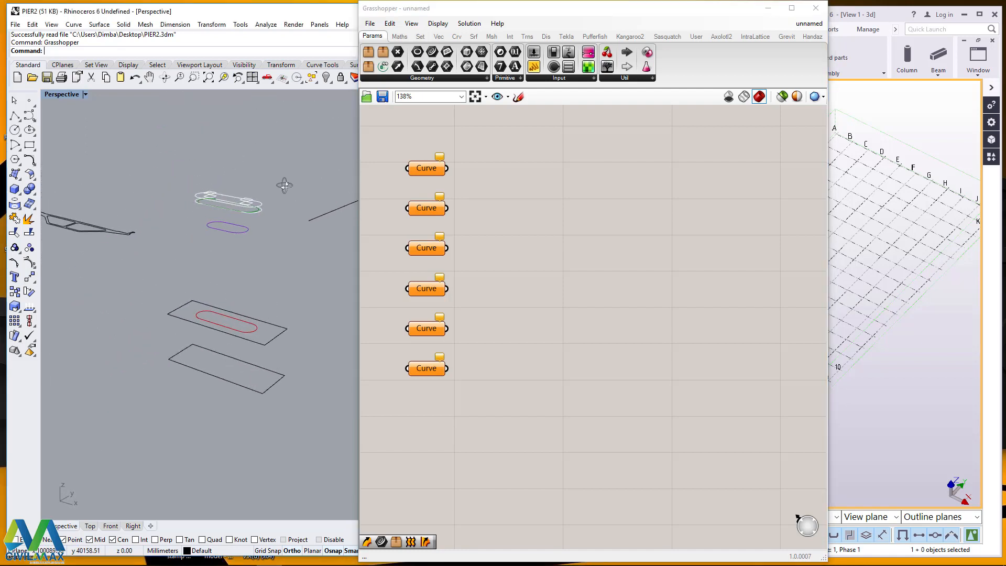
pyautogui.scroll(3, 244, 214)
pyautogui.scroll(-3, 242, 213)
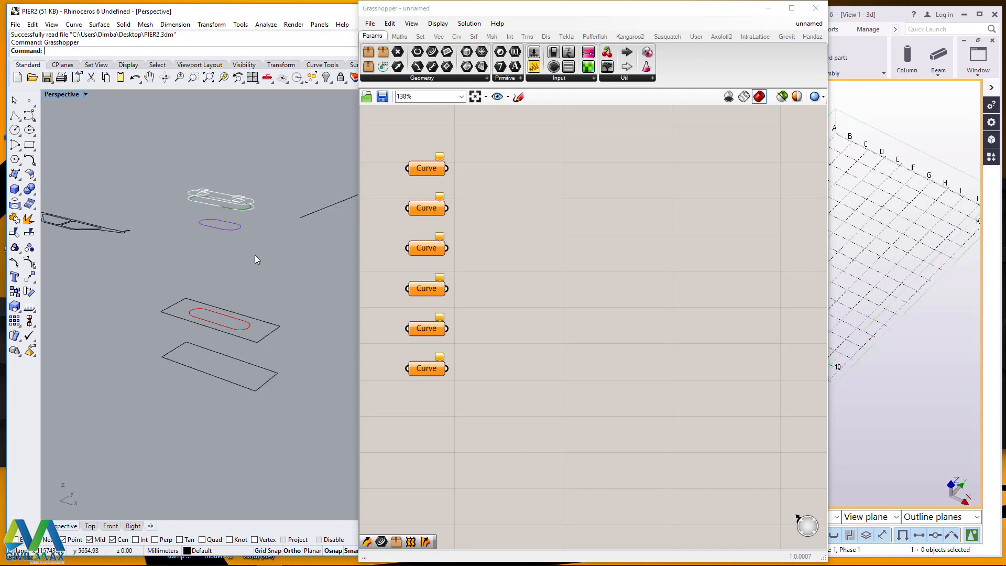
pyautogui.scroll(3, 236, 197)
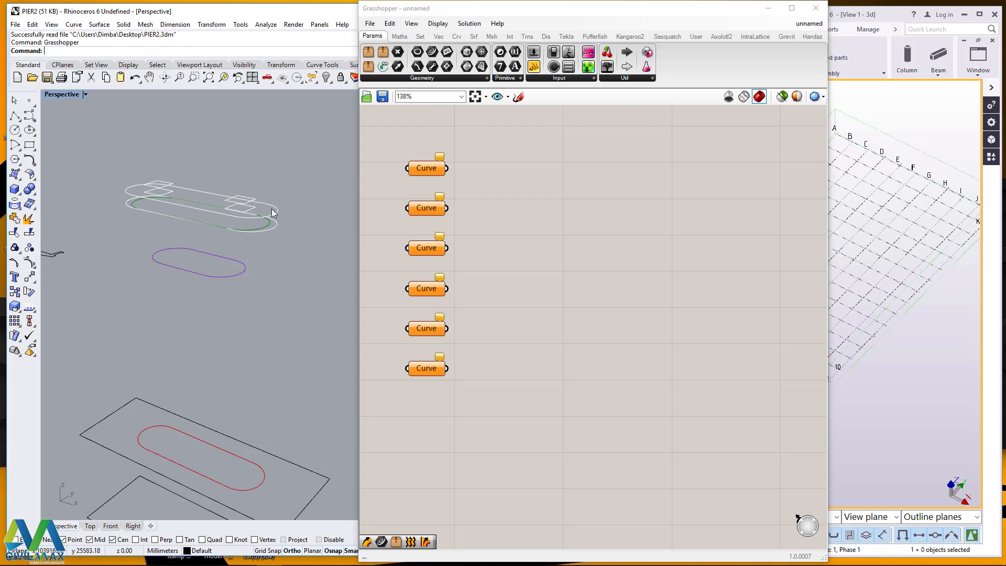
pyautogui.scroll(-5, 219, 198)
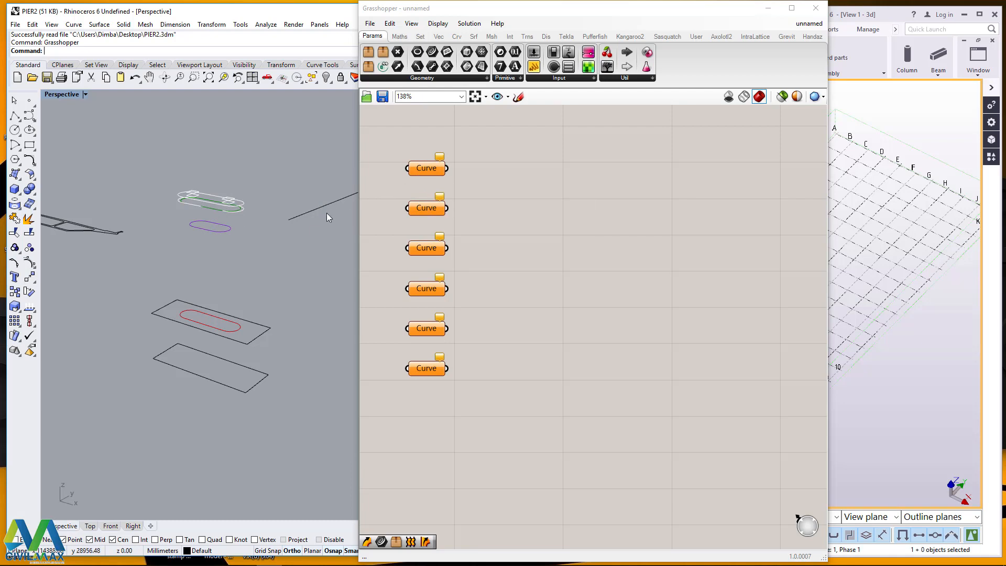
# - Rename the topmost Curve parameter to Road Line
pyautogui.rightClick(428, 168)
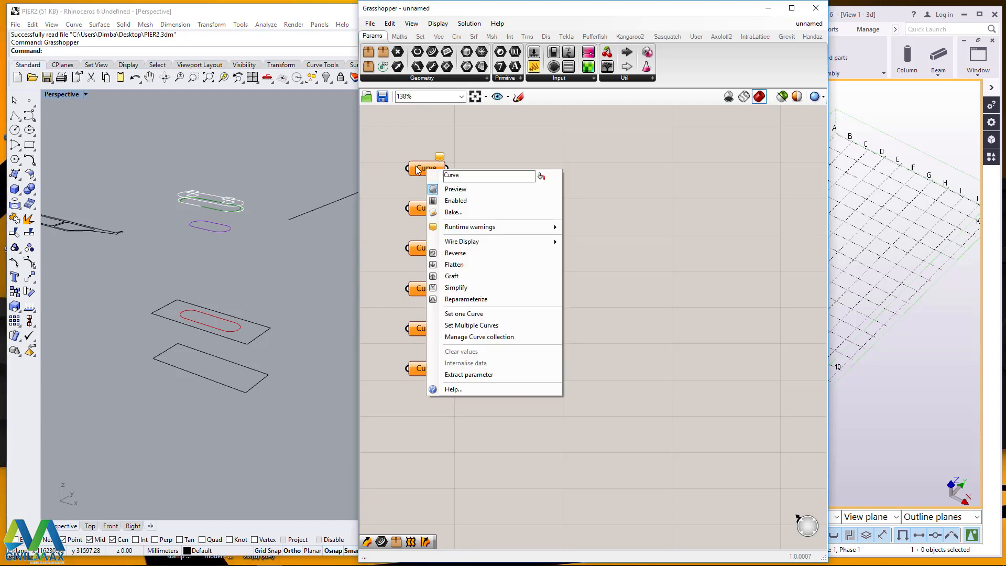
pyautogui.click(416, 168)
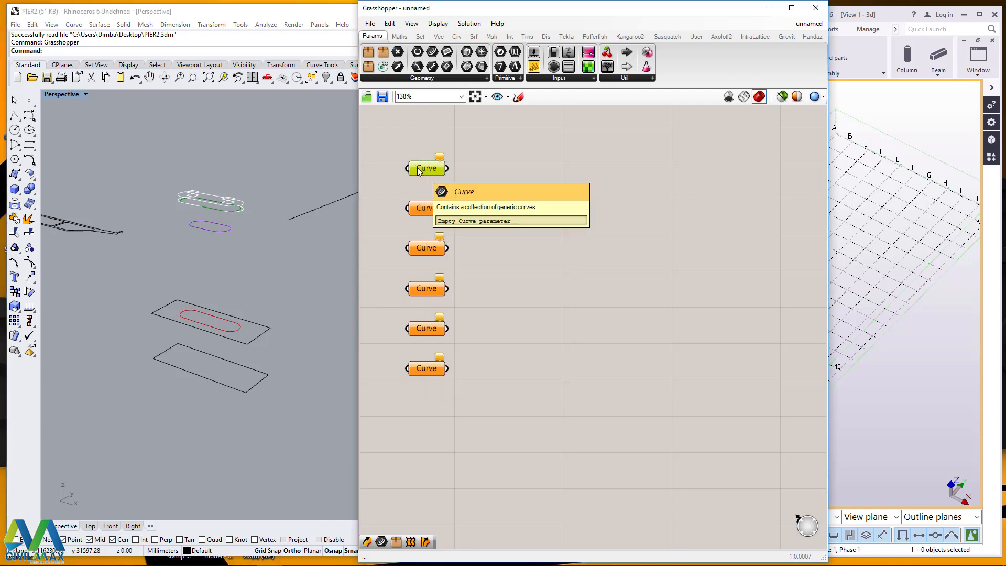
pyautogui.rightClick(417, 167)
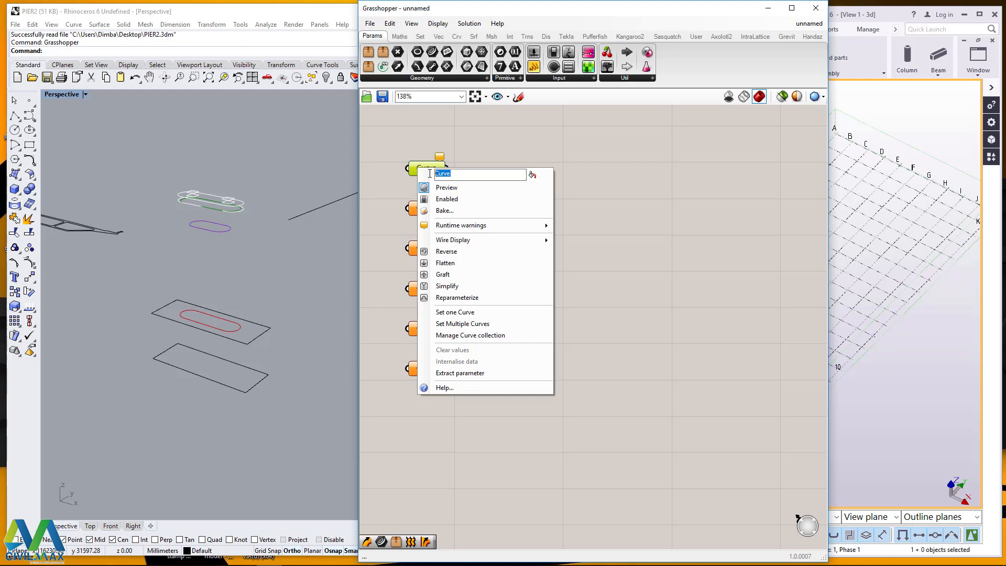
pyautogui.write('road Line')
pyautogui.click(606, 197)
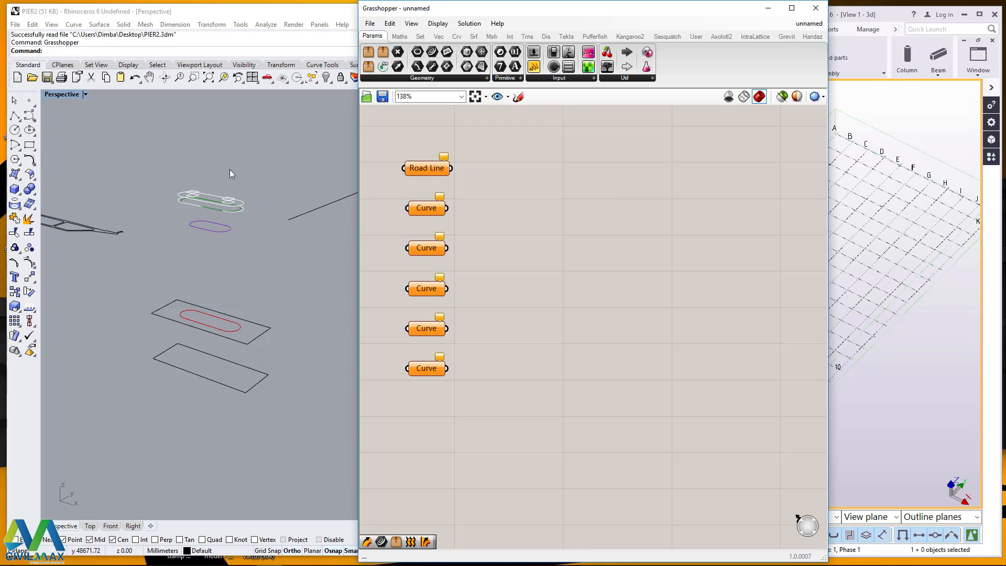
# - Examine the full length of the road curve and the pier section outlines beside it in the Rhino model
pyautogui.scroll(-6, 165, 325)
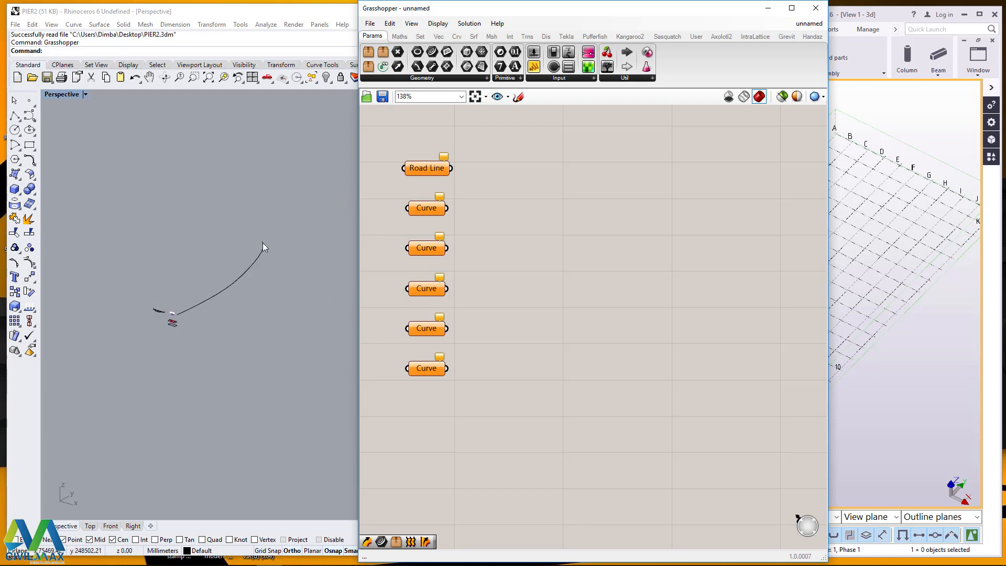
pyautogui.scroll(3, 179, 316)
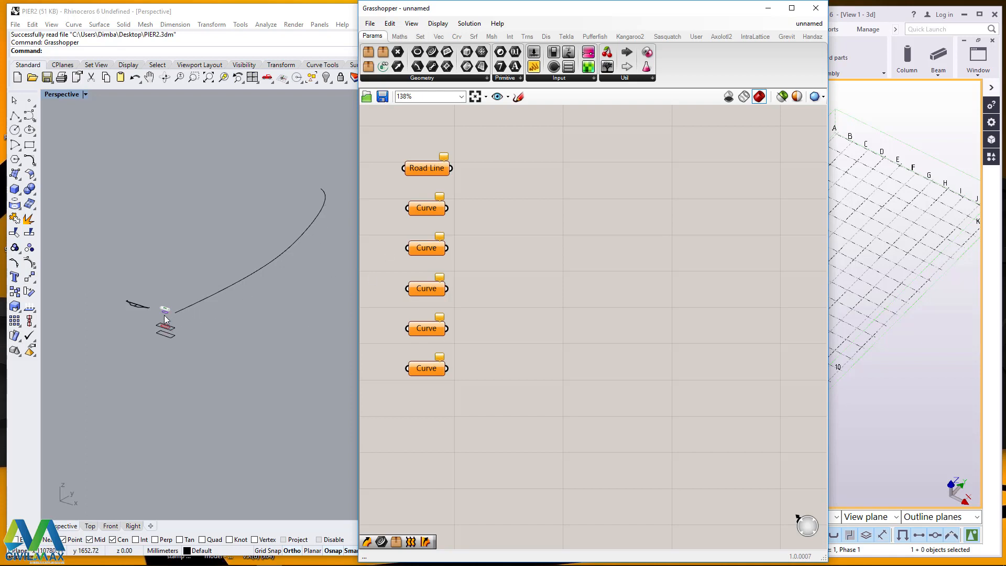
pyautogui.scroll(5, 170, 315)
pyautogui.scroll(-2, 214, 281)
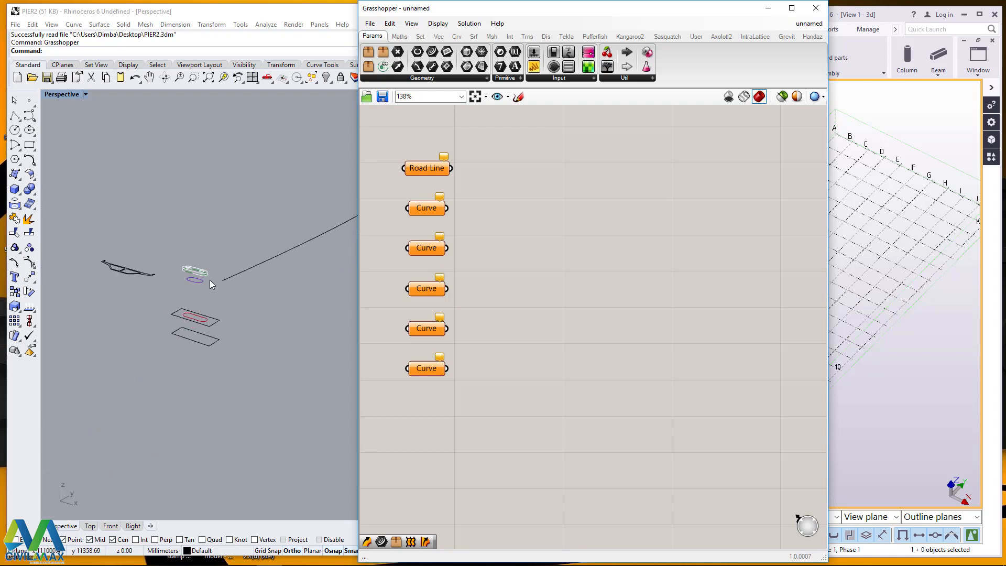
pyautogui.scroll(3, 206, 278)
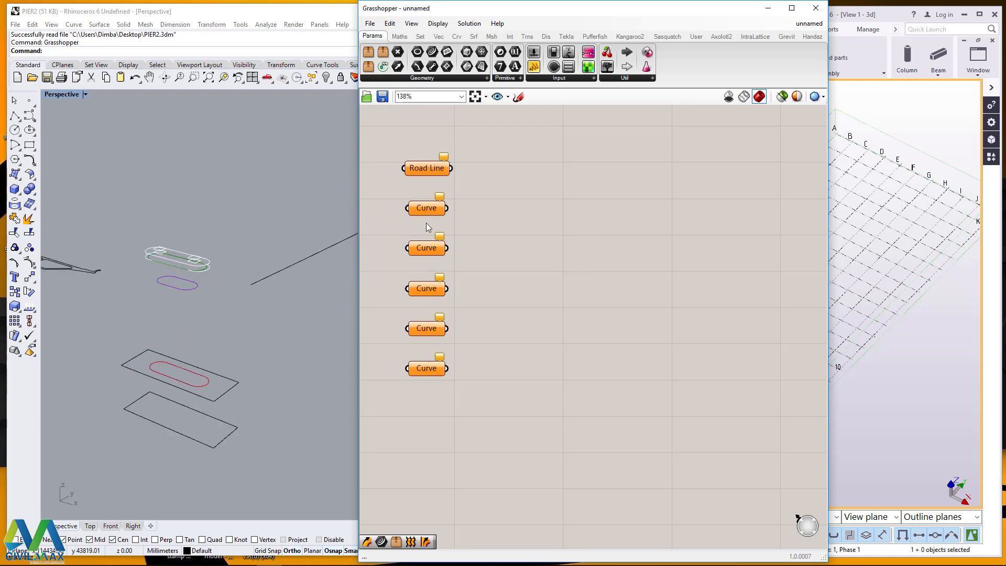
pyautogui.scroll(-3, 250, 281)
pyautogui.scroll(2, 197, 299)
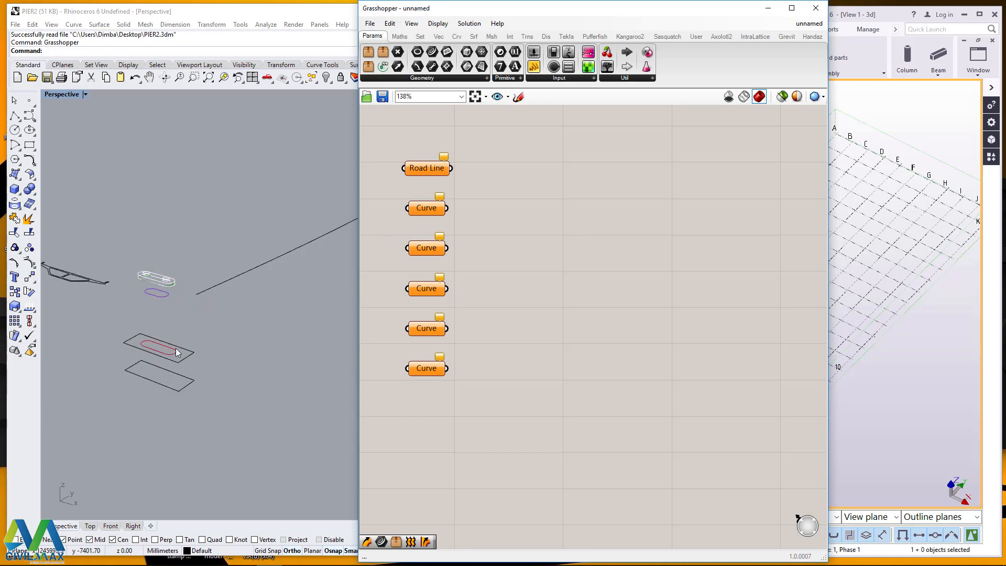
pyautogui.scroll(2, 152, 351)
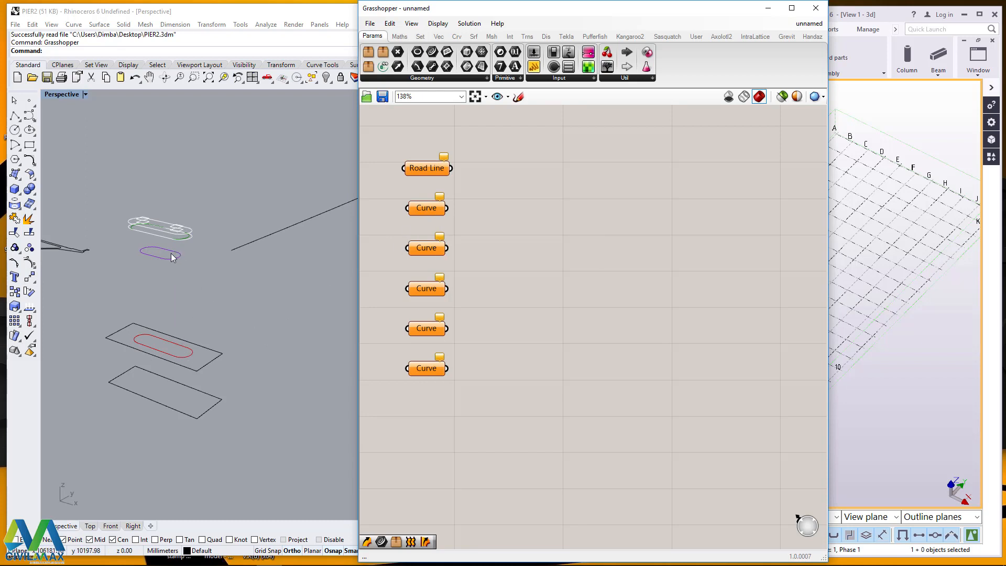
# - Rename the second Curve parameter, directly below Road Line, to Pier Section 1
pyautogui.rightClick(420, 208)
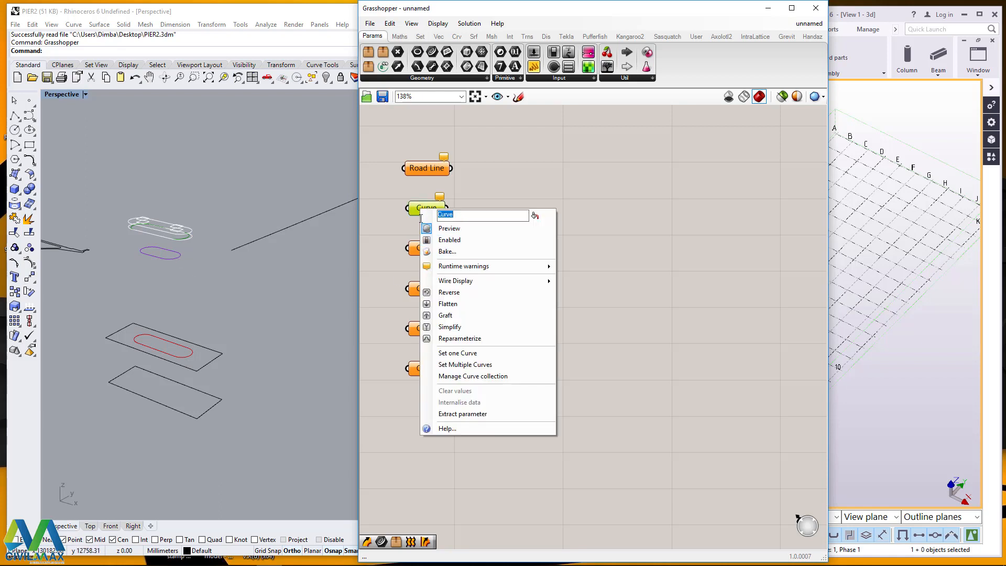
pyautogui.write('Pier Section ')
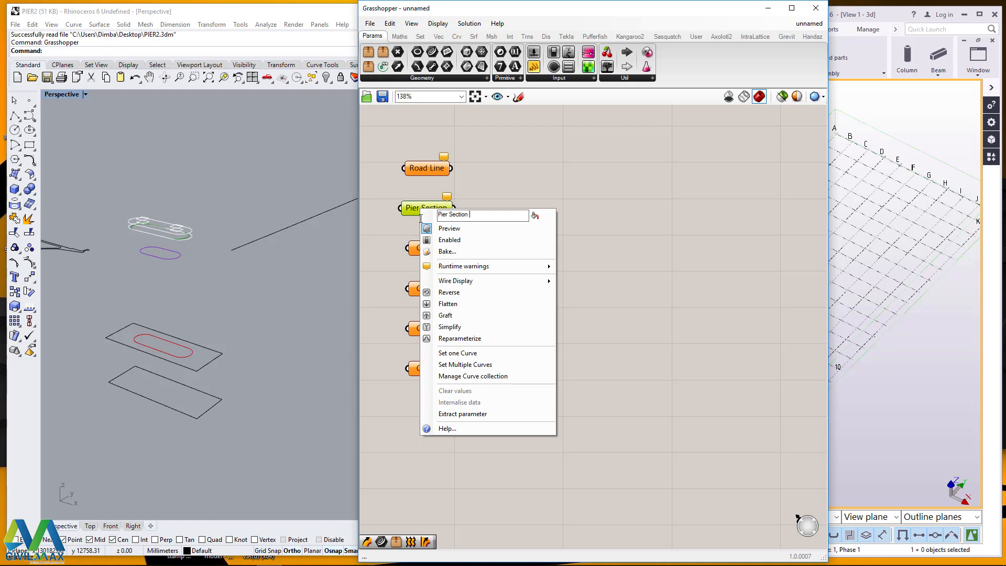
pyautogui.write('1')
pyautogui.press('Return')
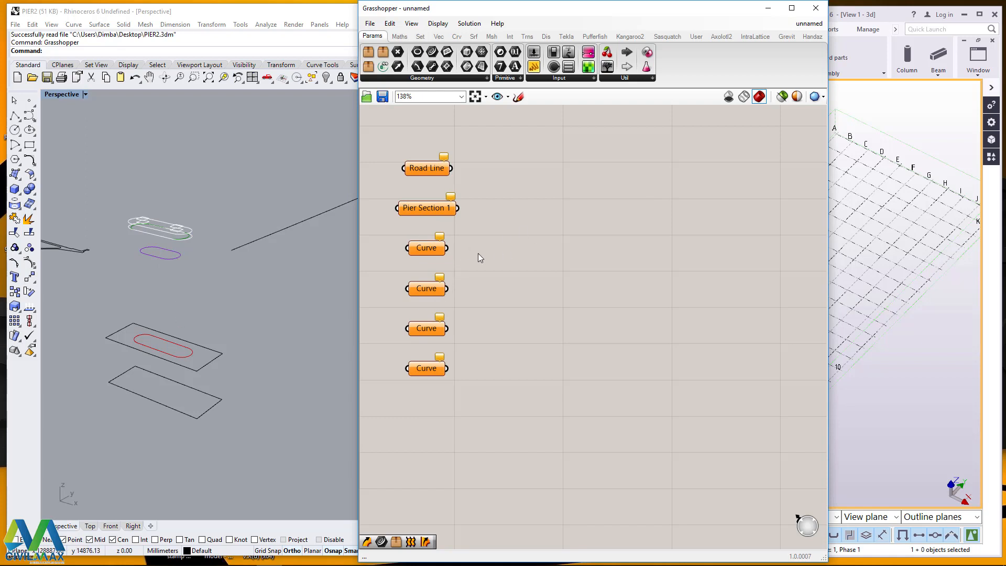
# - Rename the Curve parameter directly below Pier Section 1 to Pier Section 2
pyautogui.rightClick(433, 249)
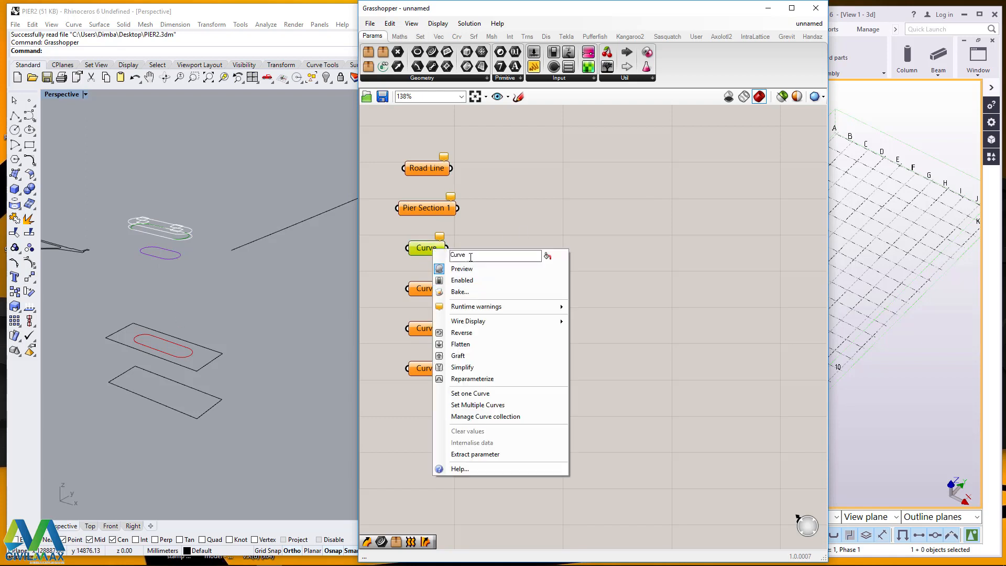
pyautogui.write('Pier Section')
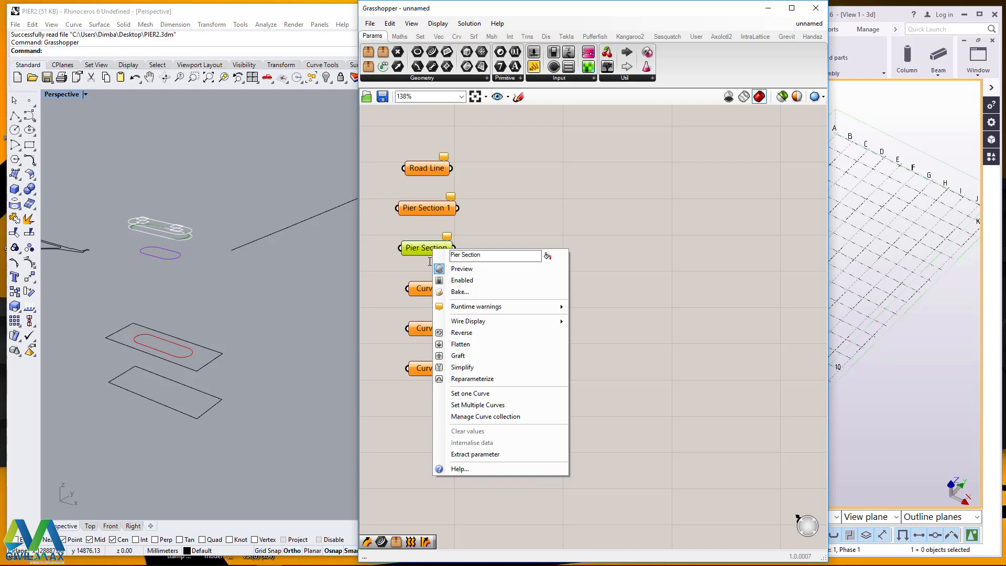
pyautogui.write(' 2')
pyautogui.press('Return')
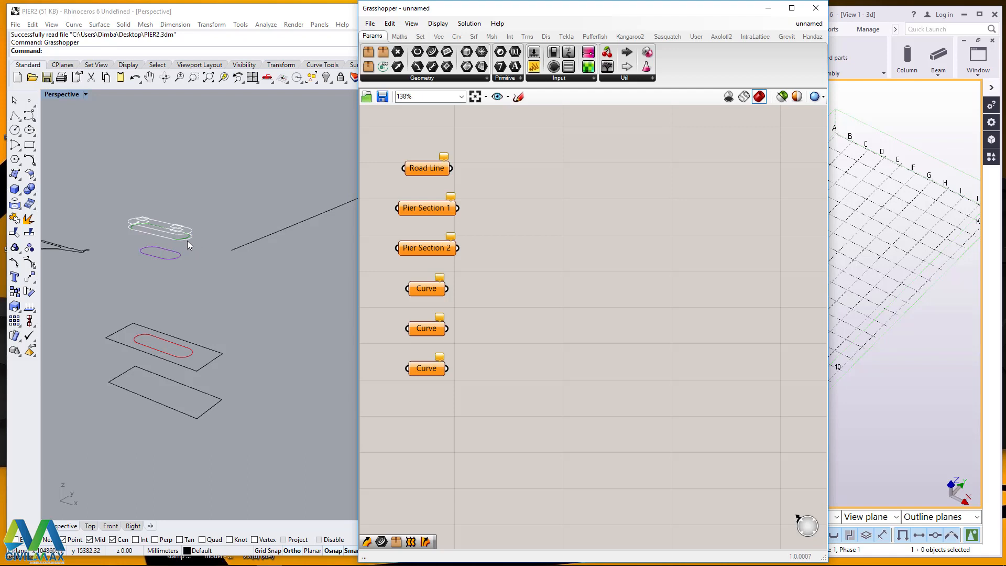
# - Rename the Curve parameter directly below Pier Section 2 to Pier Section 3
pyautogui.rightClick(430, 288)
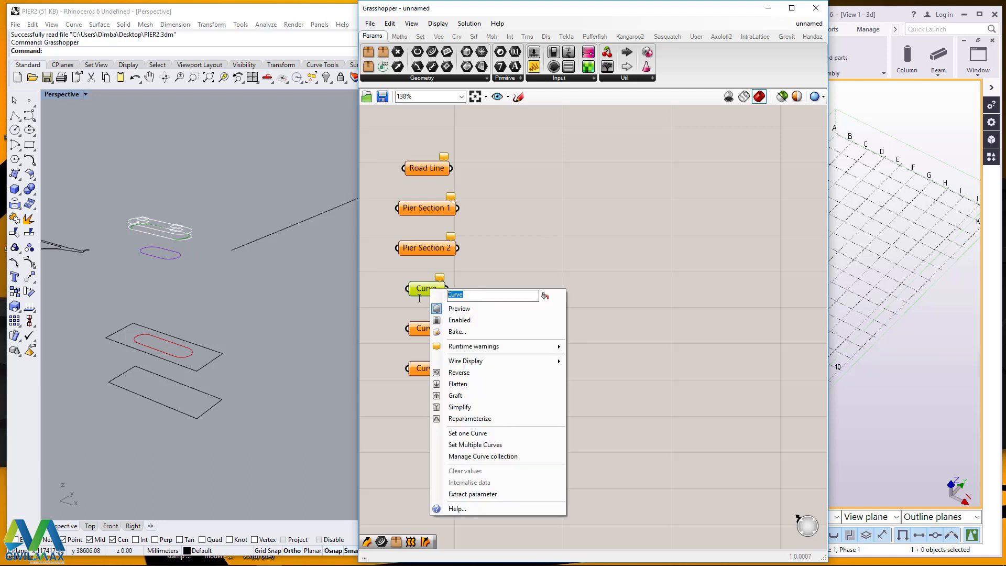
pyautogui.write('Pier Sectin')
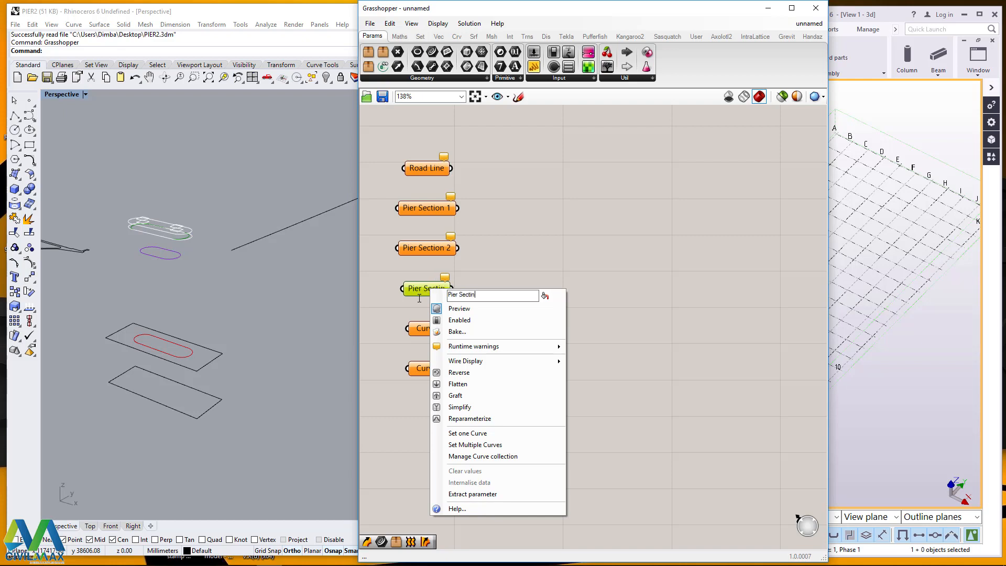
pyautogui.press('BackSpace')
pyautogui.write('on 3')
pyautogui.press('Return')
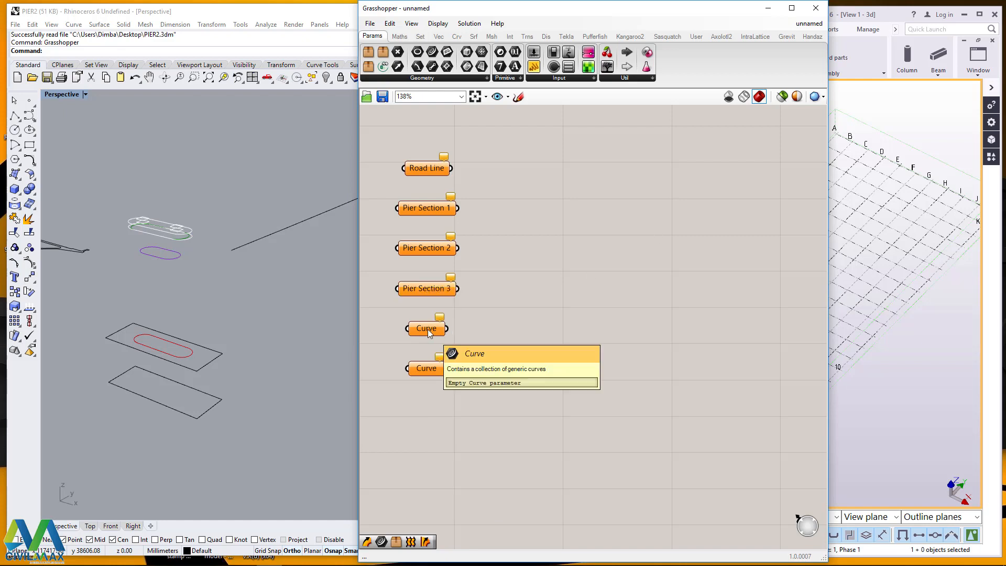
# - Rename the Curve parameter directly below Pier Section 3 to Pier Pedestal 1
pyautogui.rightClick(427, 329)
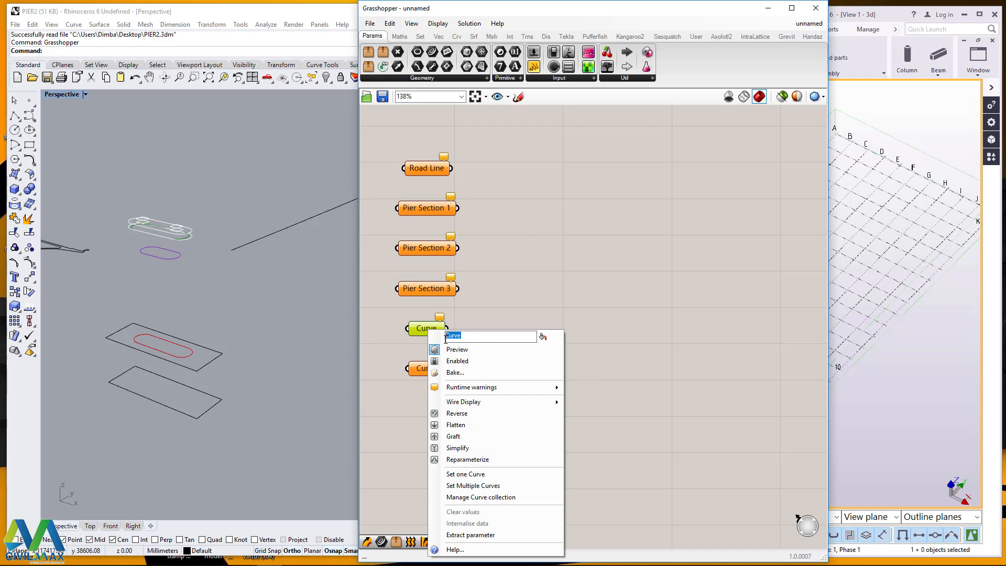
pyautogui.write('Pier Pedestal')
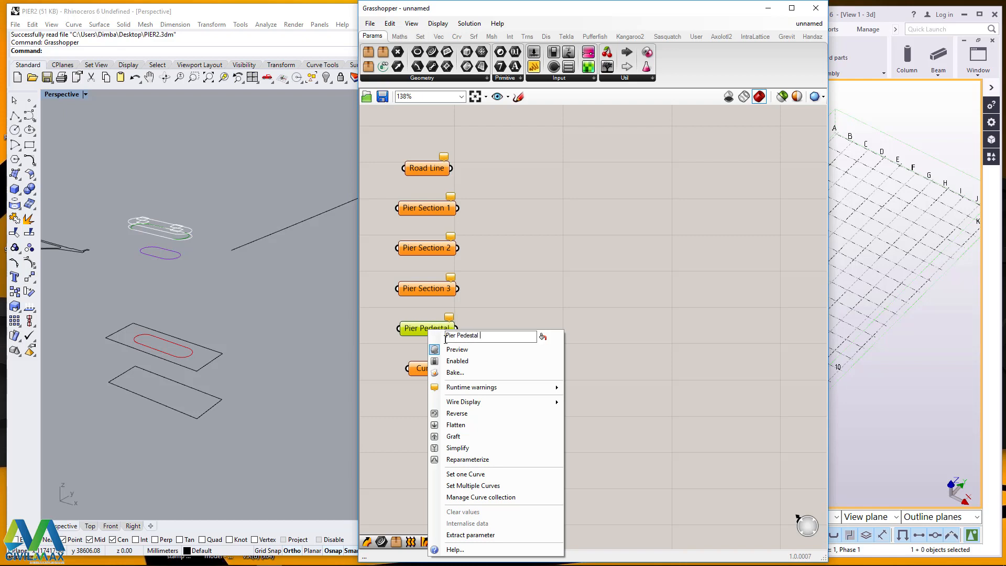
pyautogui.write(' 1')
pyautogui.press('Return')
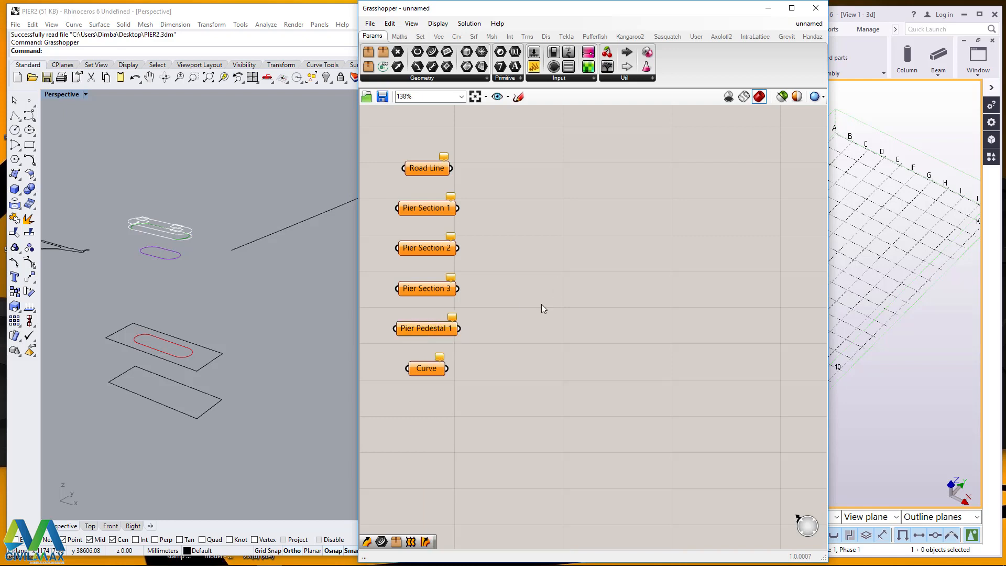
# - Duplicate the remaining unnamed Curve parameter and stack both below Pier Pedestal 1
pyautogui.click(430, 370)
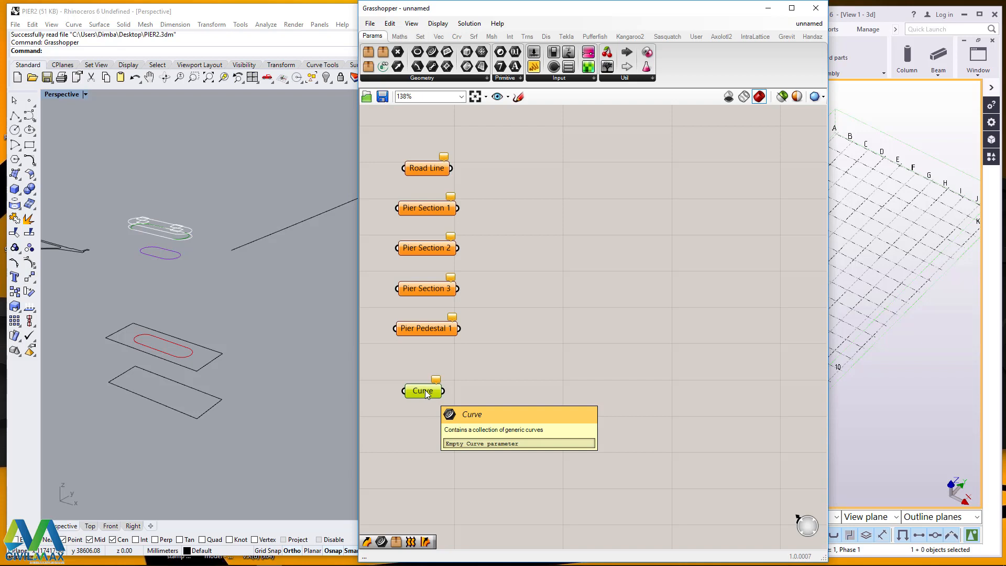
pyautogui.hotkey('ctrl', 'v')
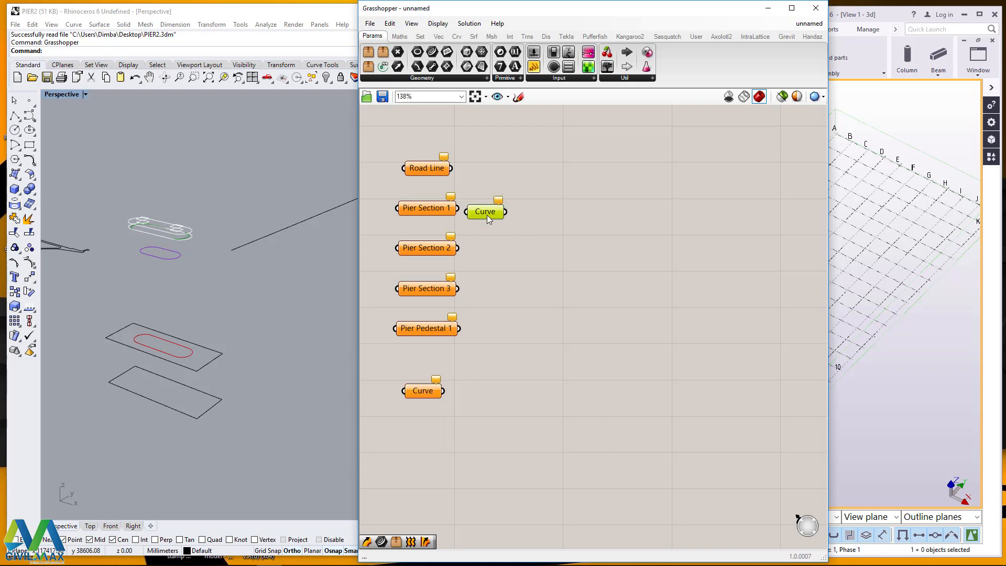
pyautogui.moveTo(433, 356); pyautogui.dragTo(425, 376)
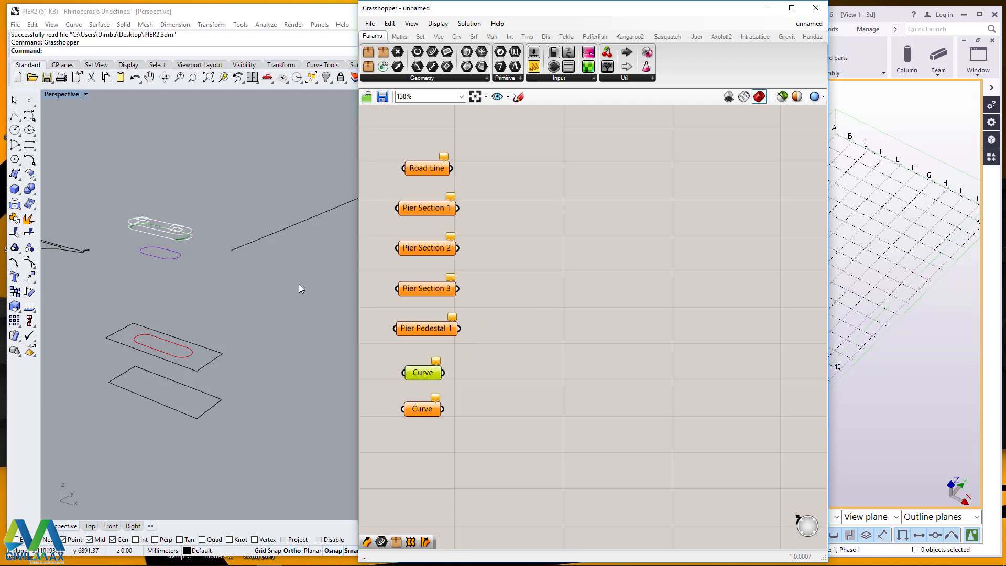
# - Rename the Curve parameter directly below Pier Pedestal 1 to Pier Pedestal 2
pyautogui.rightClick(422, 374)
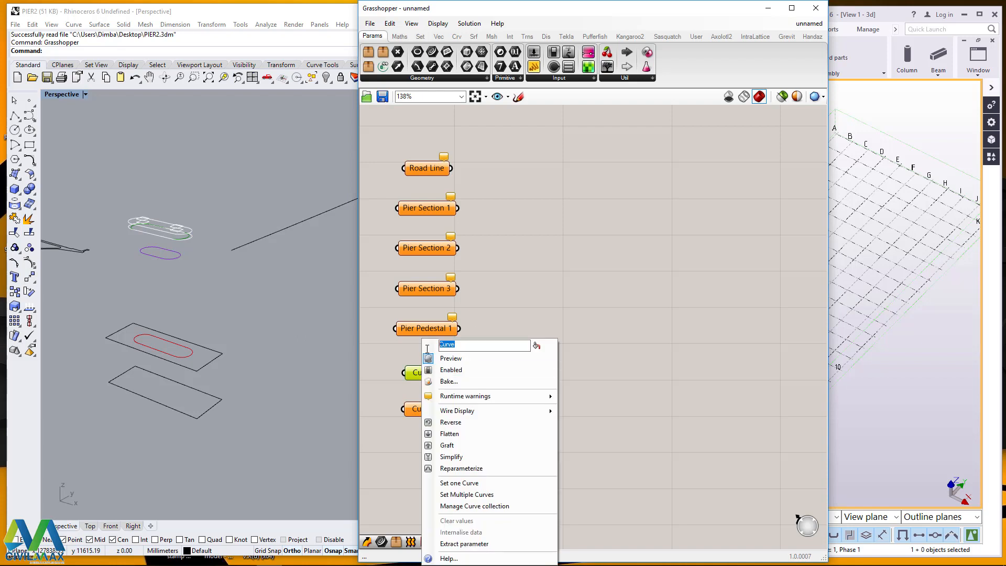
pyautogui.write('Pier Pedestal 2')
pyautogui.click(509, 326)
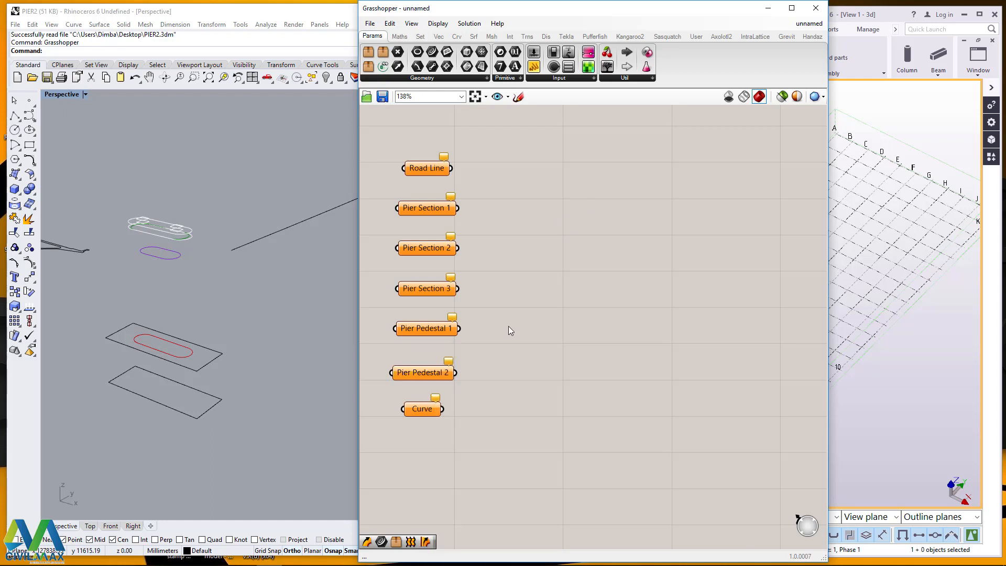
# - Rename the last Curve parameter, below Pier Pedestal 2, to Pier Footing
pyautogui.rightClick(423, 409)
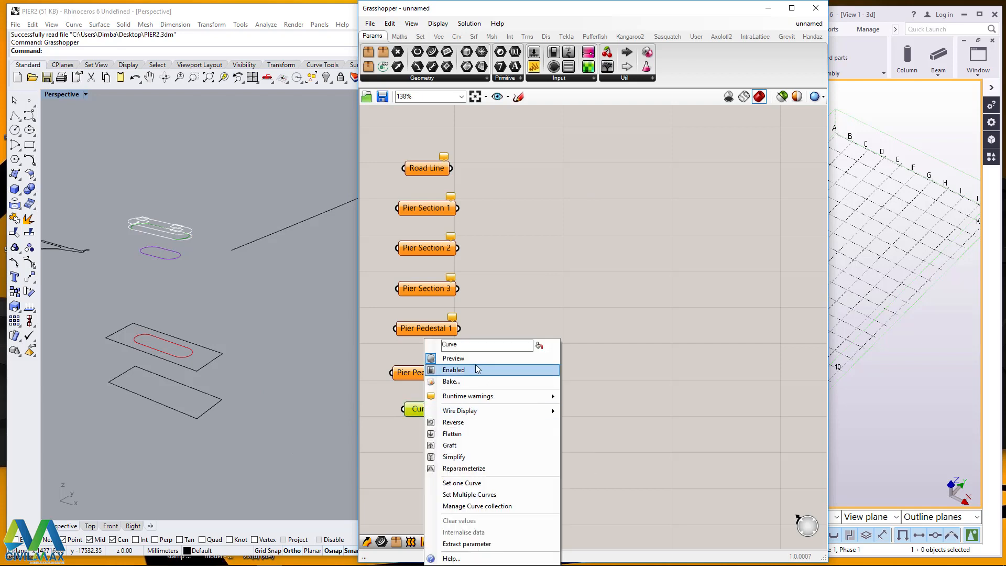
pyautogui.write('Pier')
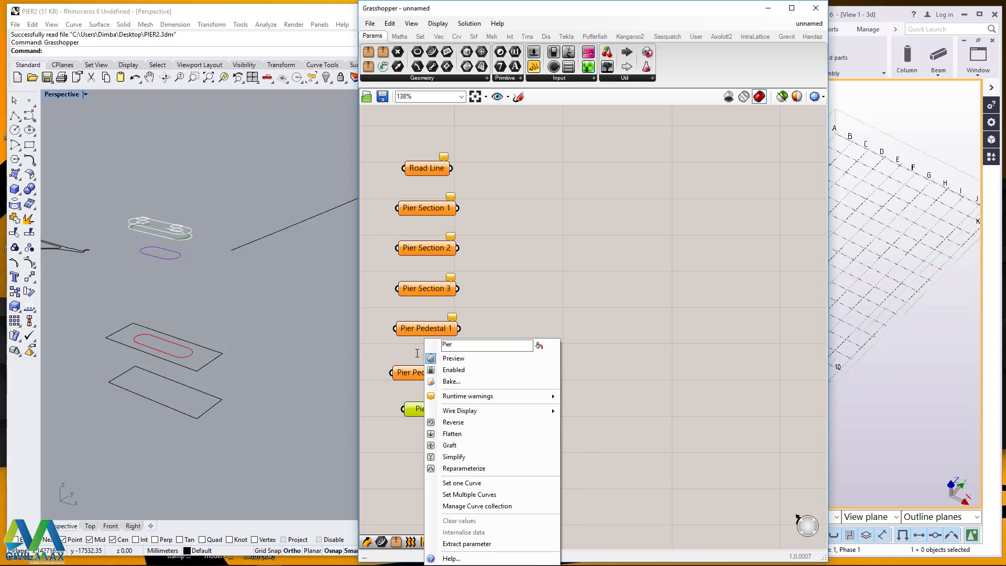
pyautogui.write(' Footing')
pyautogui.click(552, 219)
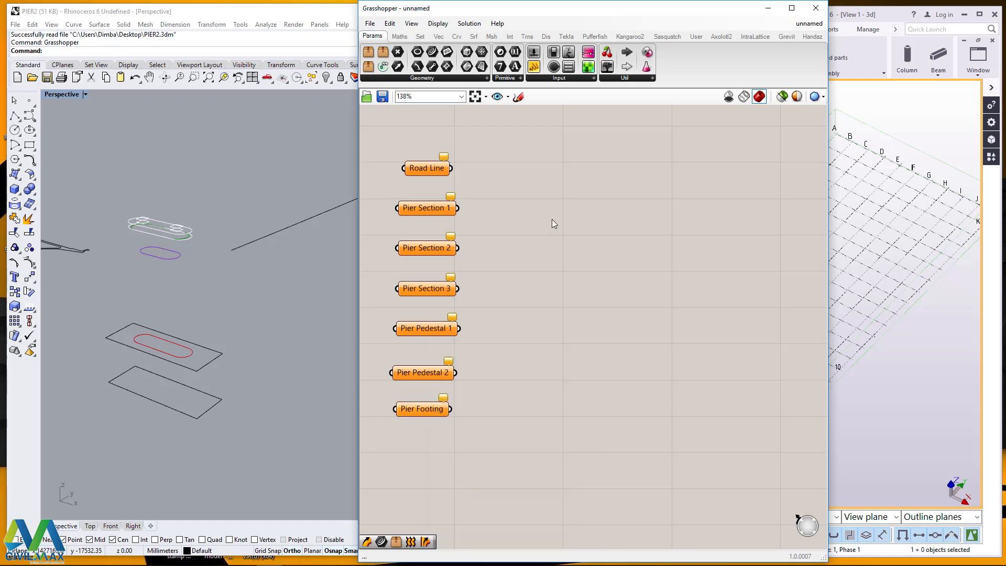
# - Assign the long road curve from the Rhino model to the Road Line parameter as a single referenced curve
pyautogui.scroll(-3, 209, 294)
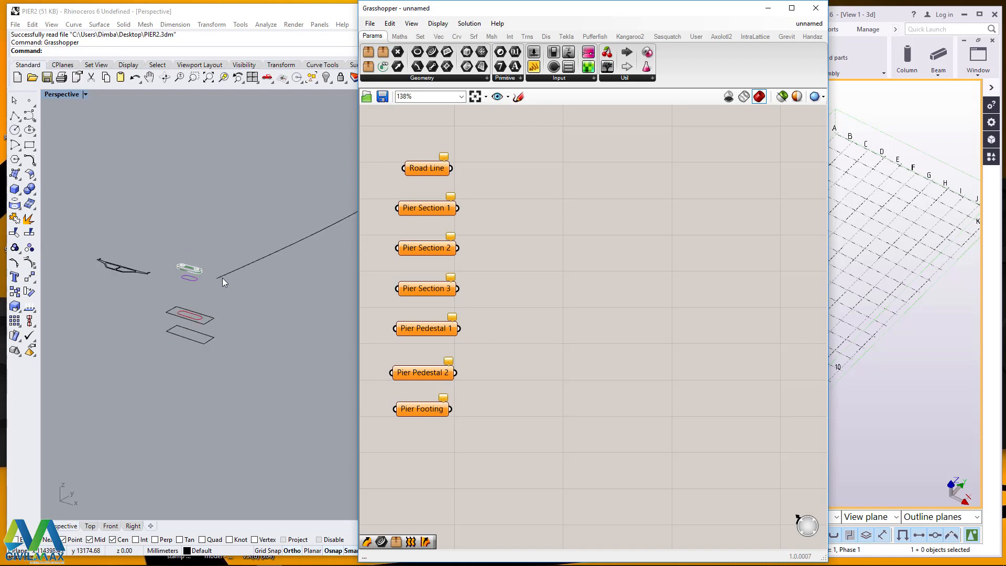
pyautogui.scroll(2, 210, 274)
pyautogui.scroll(3, 205, 274)
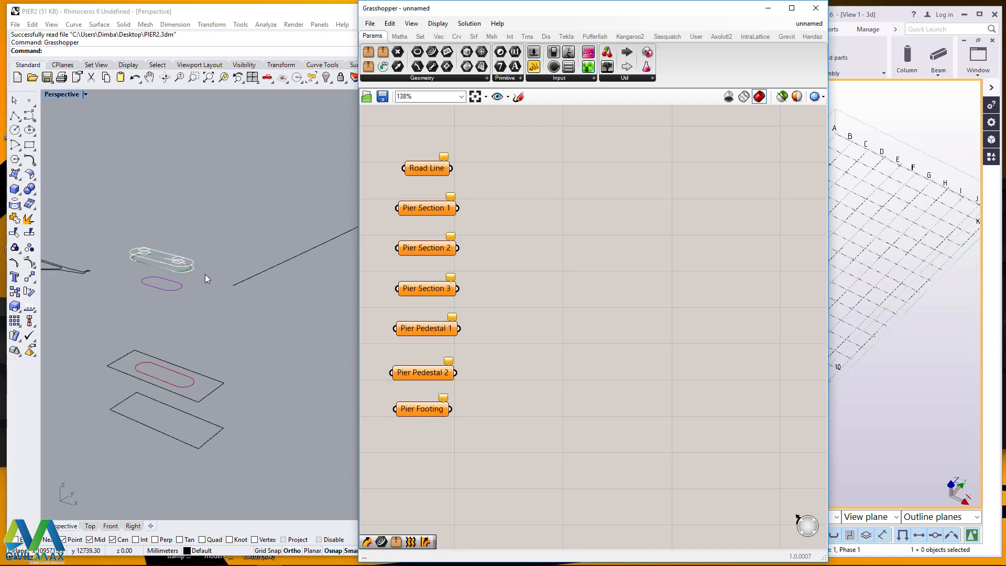
pyautogui.scroll(-2, 338, 238)
pyautogui.scroll(2, 253, 268)
pyautogui.scroll(-3, 313, 247)
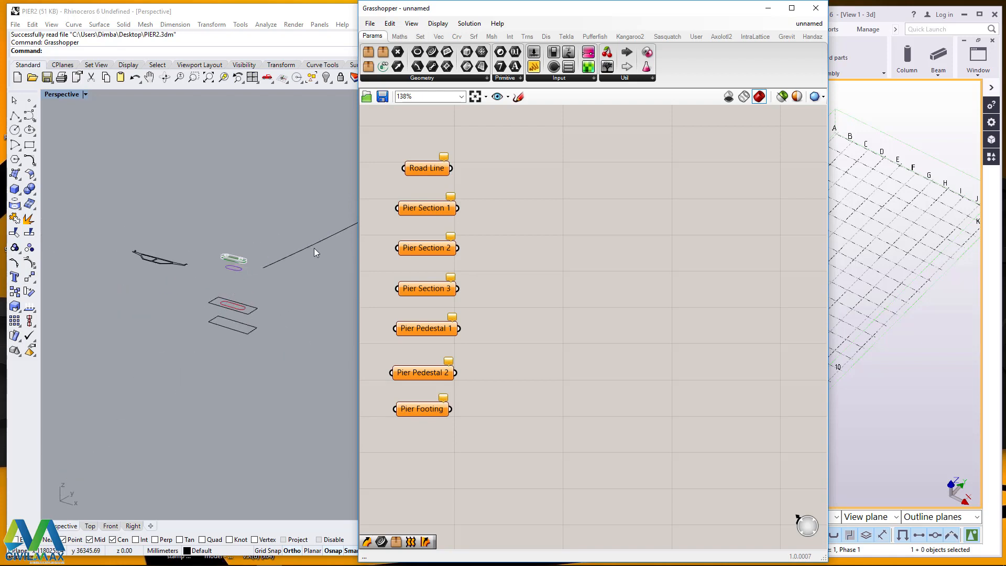
pyautogui.rightClick(425, 171)
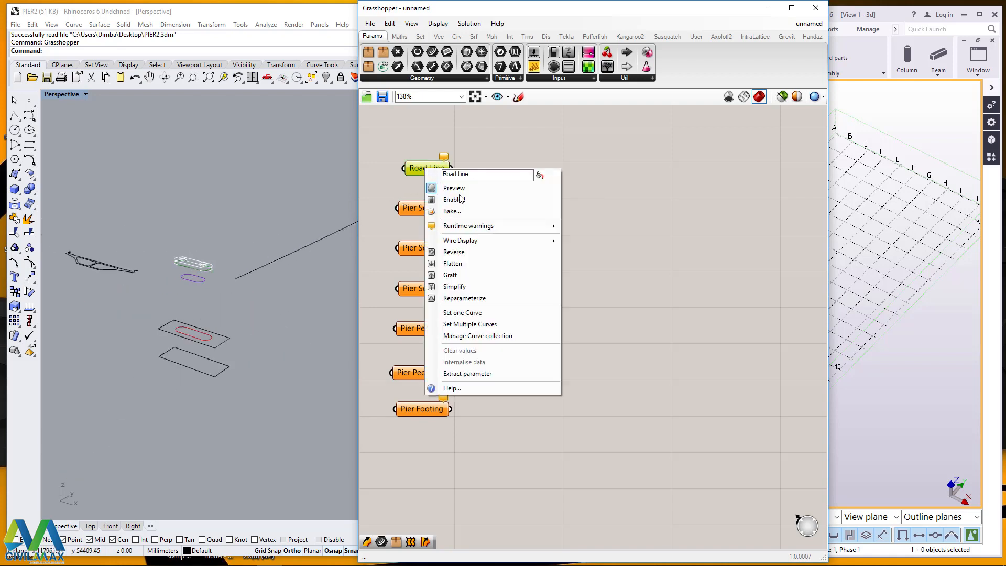
pyautogui.click(475, 313)
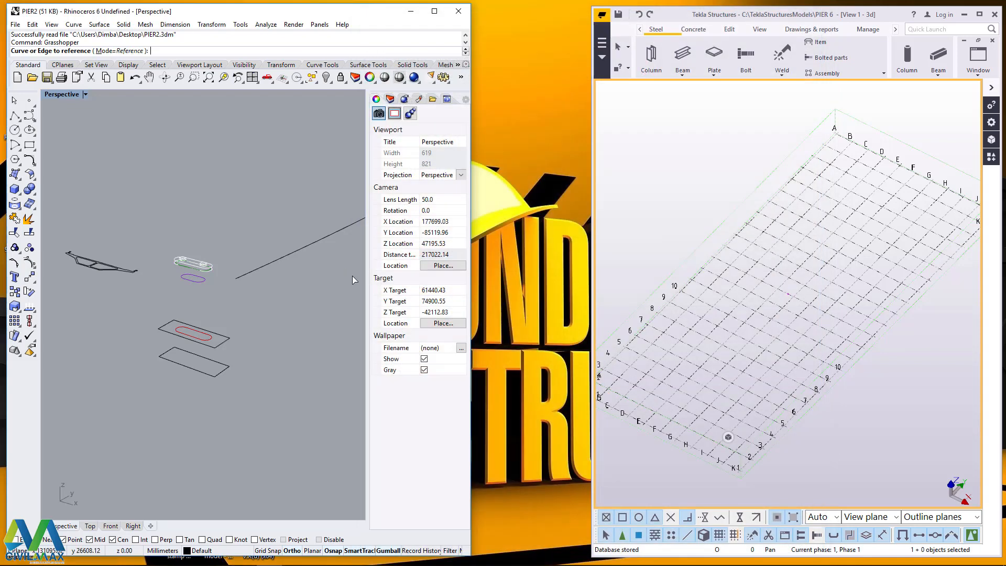
pyautogui.click(310, 244)
pyautogui.click(586, 249)
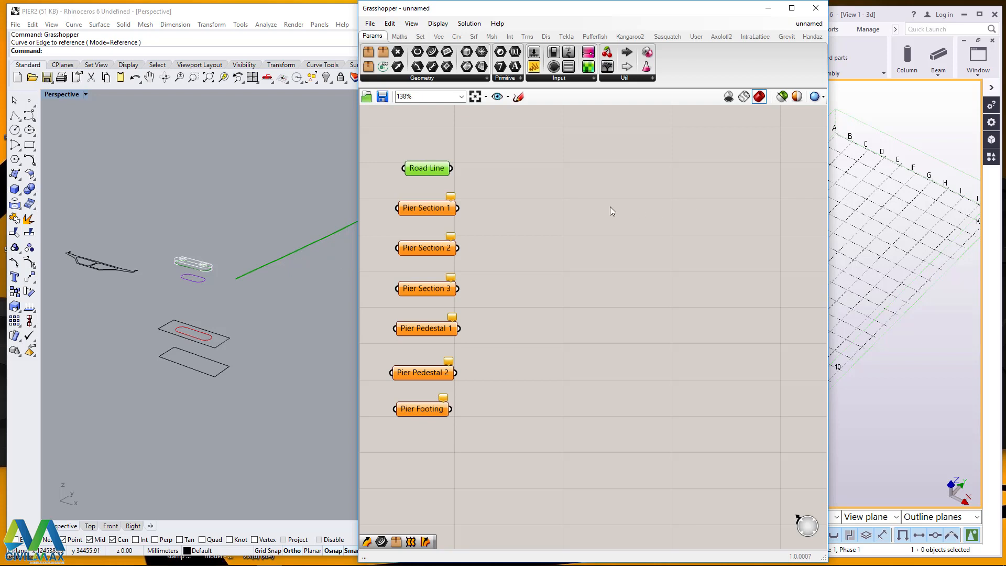
pyautogui.click(574, 217)
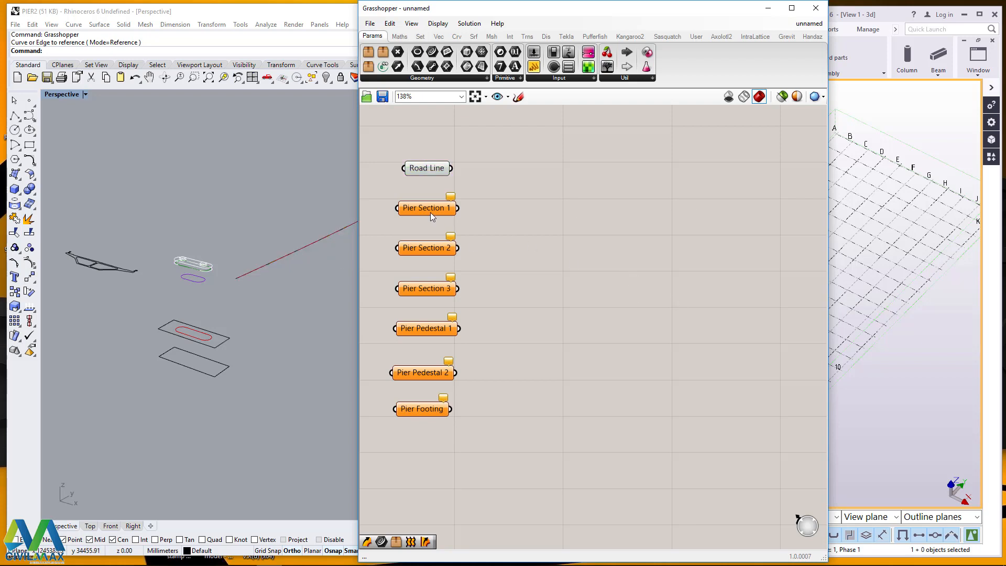
# - Add a Loft component to the canvas beside the Road Line parameter
pyautogui.doubleClick(583, 175)
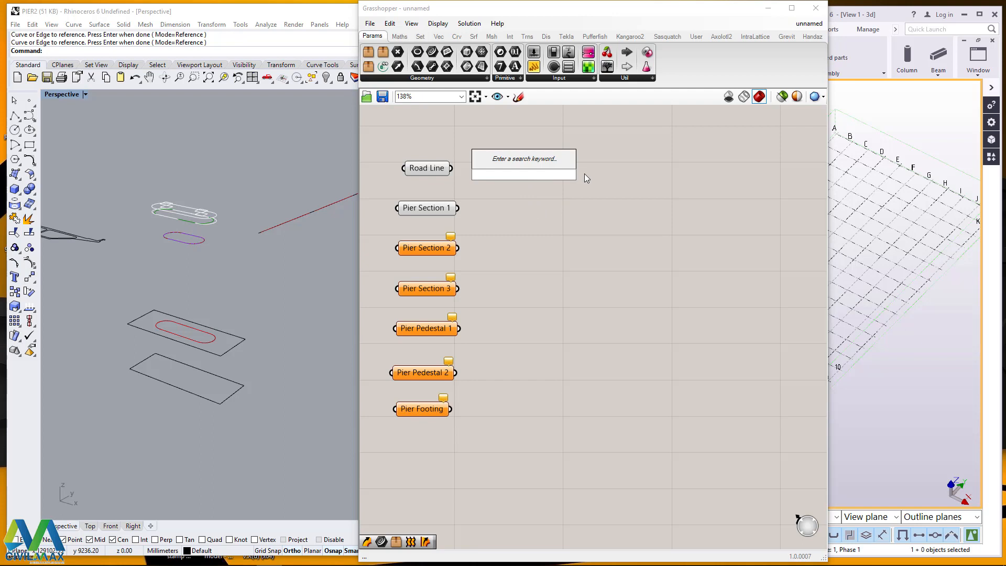
pyautogui.write('Lof')
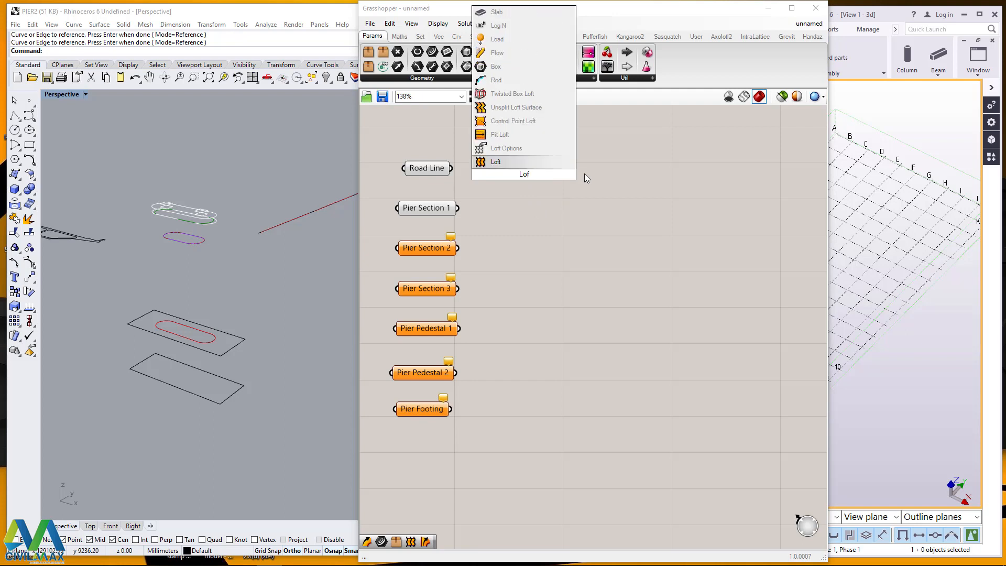
pyautogui.click(524, 186)
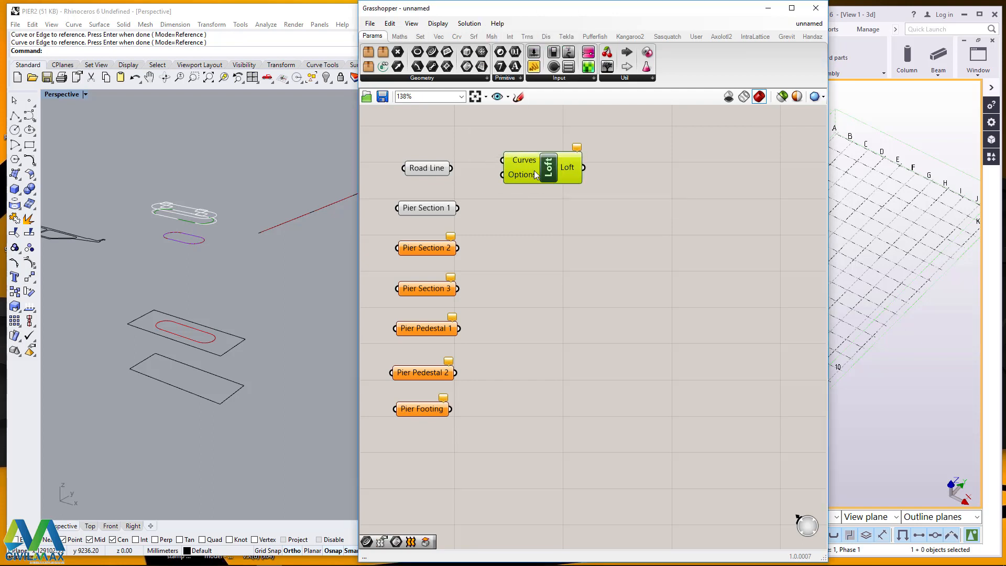
pyautogui.click(542, 224)
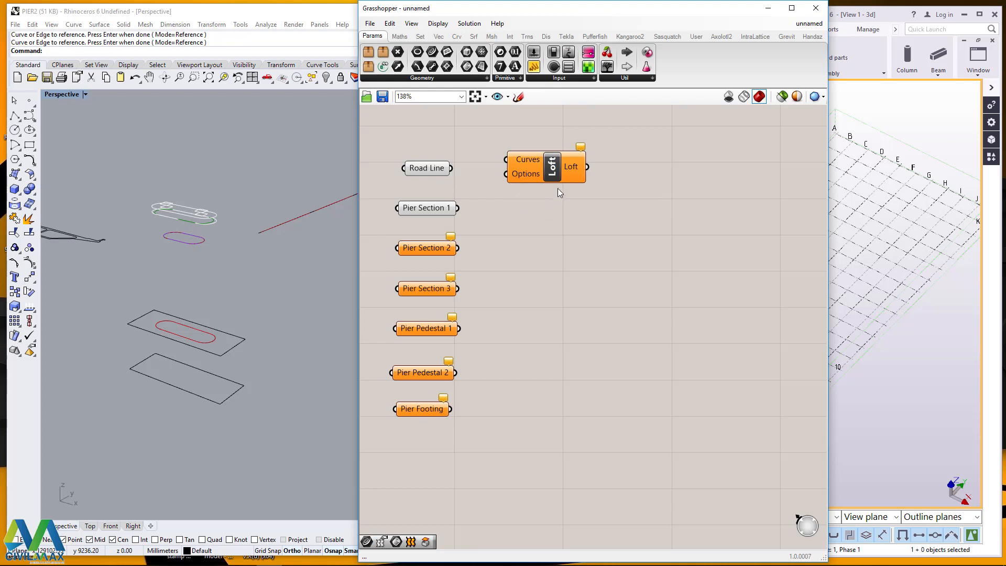
# - Make three copies of the Loft component
pyautogui.click(545, 173)
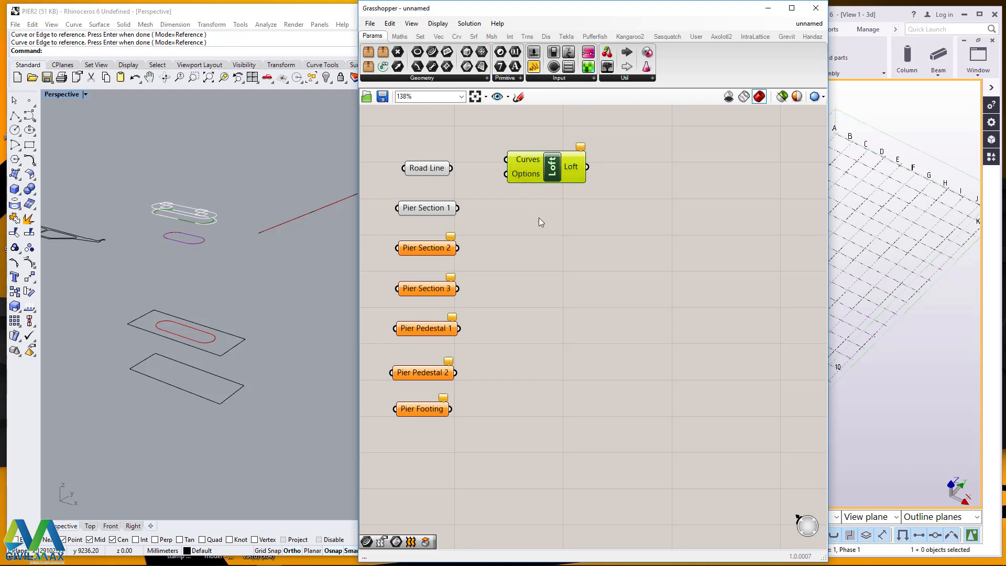
pyautogui.hotkey('ctrl', 'c')
pyautogui.hotkey('ctrl', 'v')
pyautogui.hotkey('ctrl', 'v')
pyautogui.hotkey('ctrl', 'v')
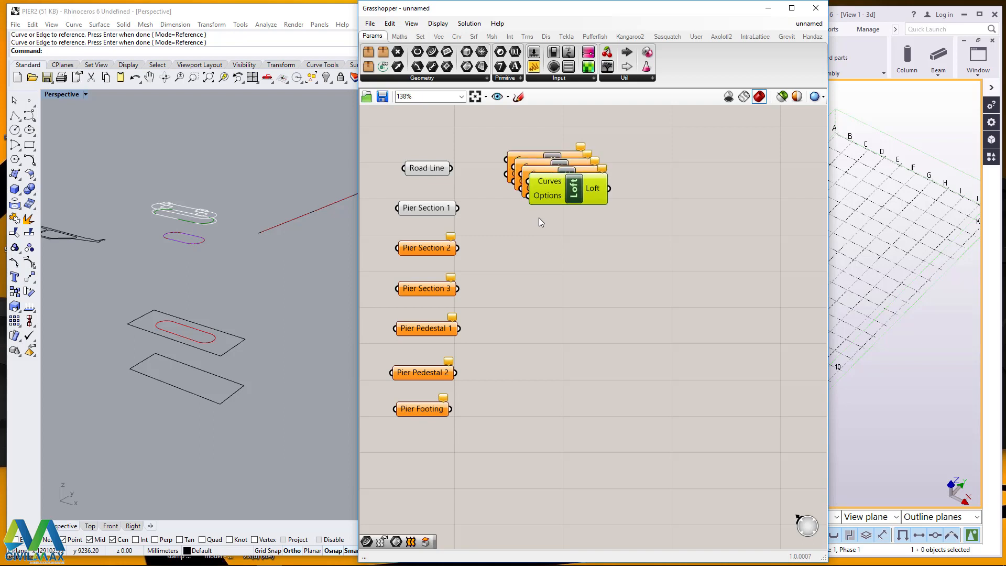
# - Spread the four stacked Loft components into a column beside the pier section parameters
pyautogui.moveTo(592, 190); pyautogui.dragTo(563, 309)
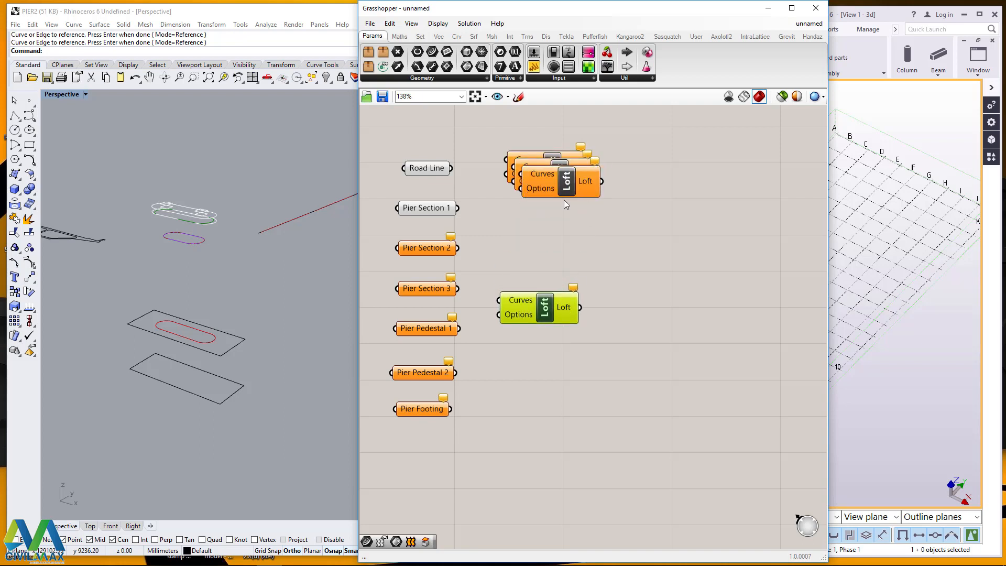
pyautogui.moveTo(563, 196); pyautogui.dragTo(536, 271)
pyautogui.moveTo(563, 166); pyautogui.dragTo(545, 206)
pyautogui.moveTo(529, 308); pyautogui.dragTo(521, 319)
pyautogui.moveTo(534, 254); pyautogui.dragTo(530, 277)
pyautogui.moveTo(536, 209); pyautogui.dragTo(531, 235)
pyautogui.moveTo(547, 175); pyautogui.dragTo(529, 197)
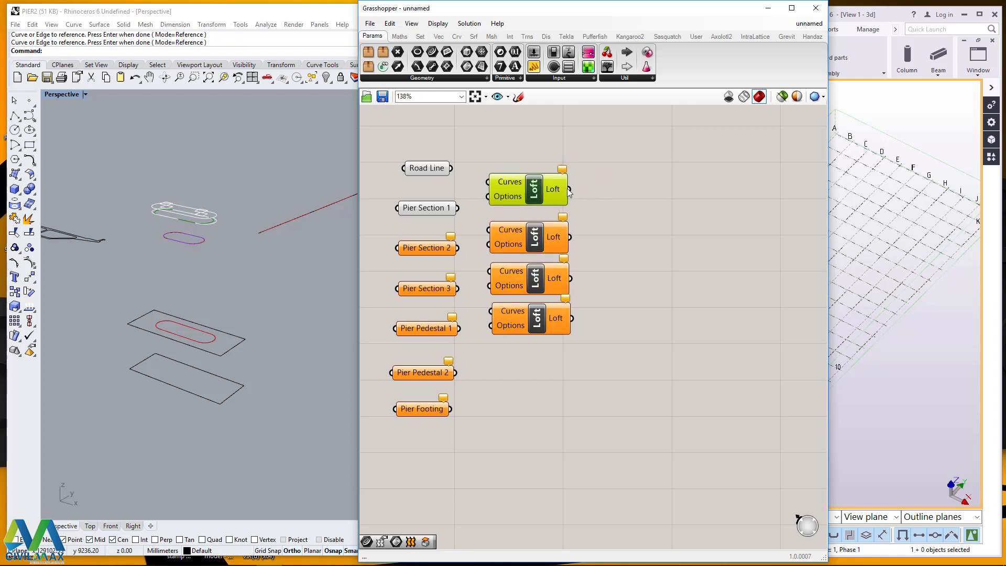
# - Align the four Loft components with each other and distribute them evenly in their column
pyautogui.moveTo(608, 151); pyautogui.dragTo(489, 345)
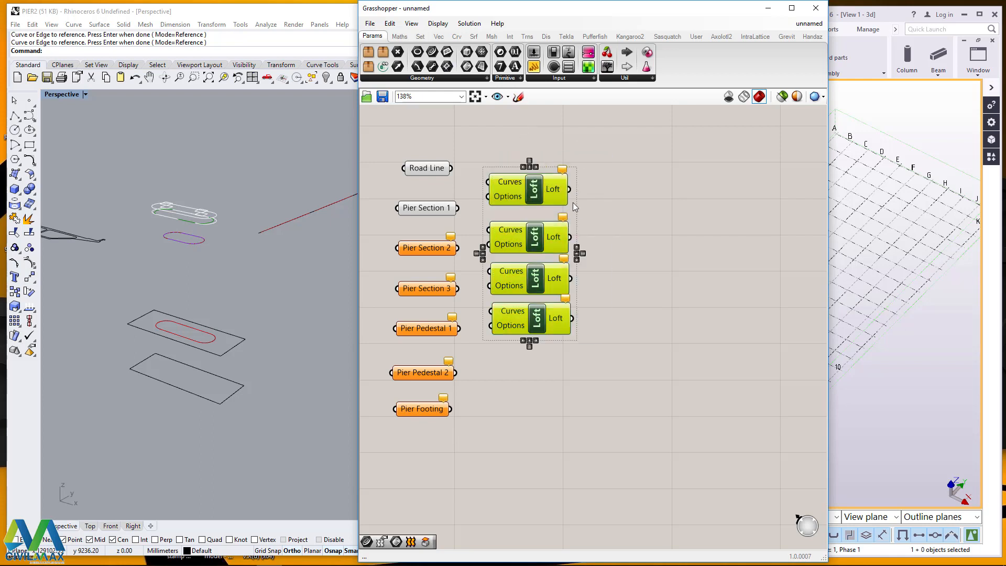
pyautogui.click(532, 167)
pyautogui.click(529, 167)
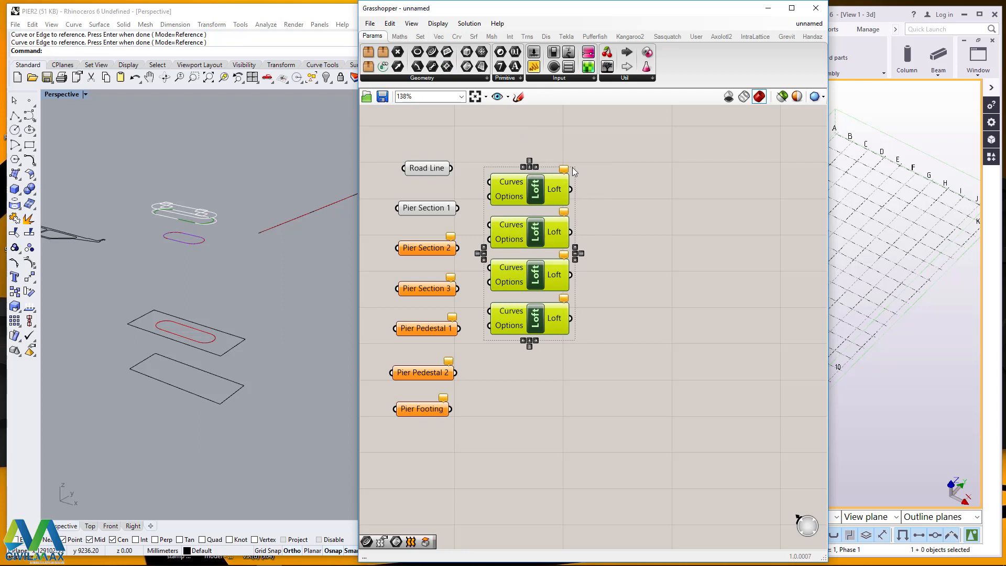
pyautogui.click(586, 182)
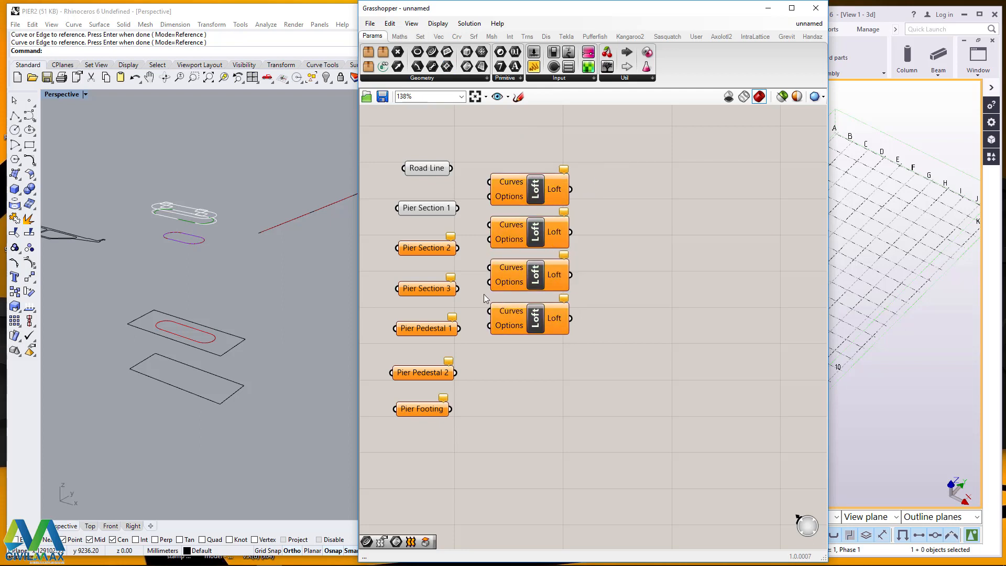
# - Connect the Pier Section 1 parameter to the Curves input of the first Loft component
pyautogui.moveTo(429, 210)
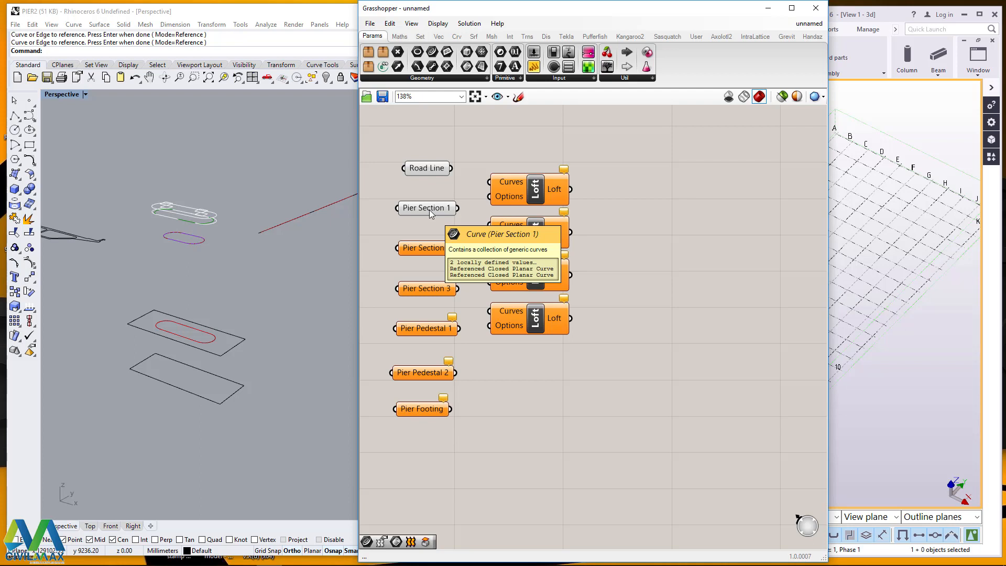
pyautogui.click(429, 210)
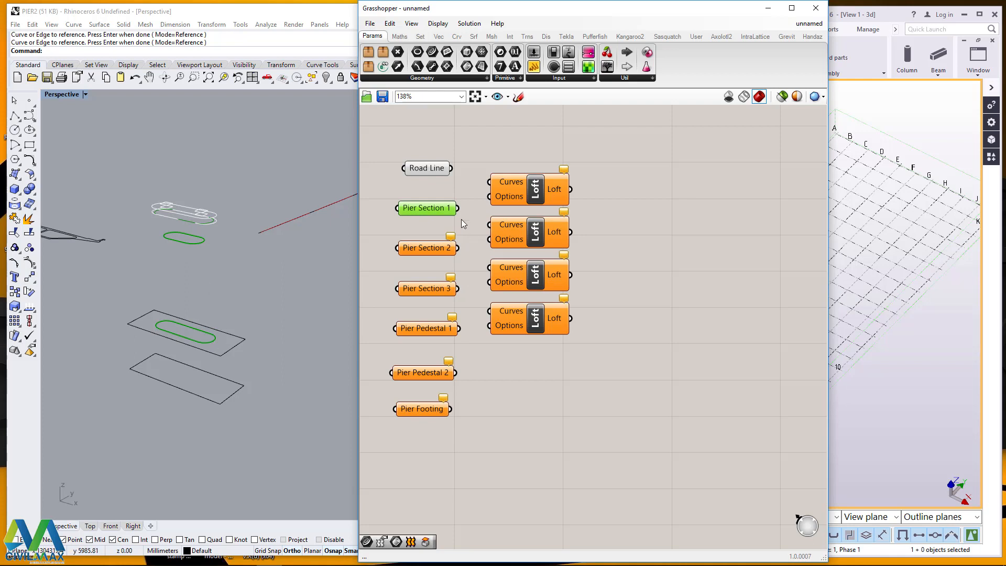
pyautogui.moveTo(458, 208); pyautogui.dragTo(489, 182)
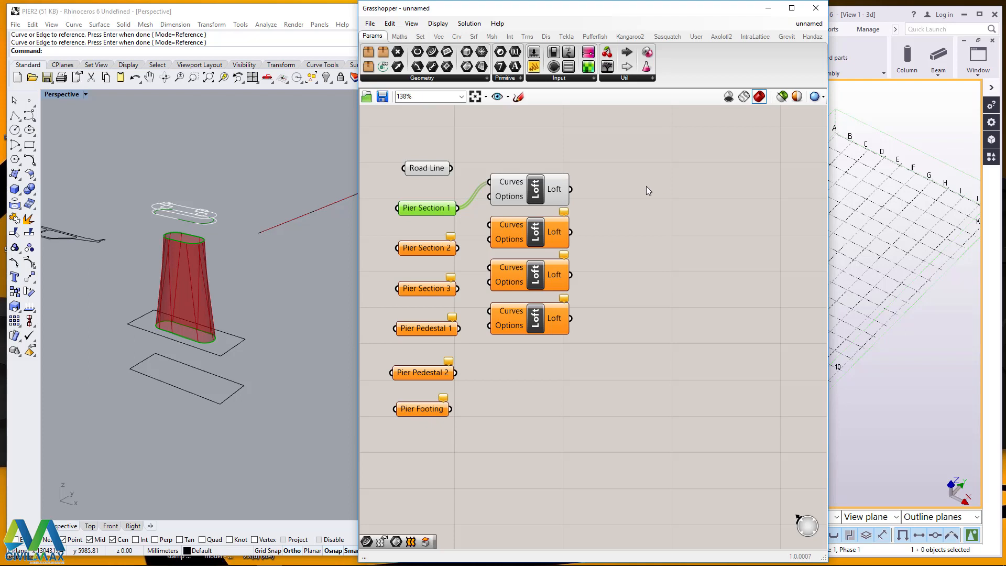
pyautogui.moveTo(518, 191)
# - Reference the shaft's upper outline and the inner oval above it as multiple curves in the Pier Section 2 parameter
pyautogui.moveTo(429, 248)
pyautogui.rightClick(425, 247)
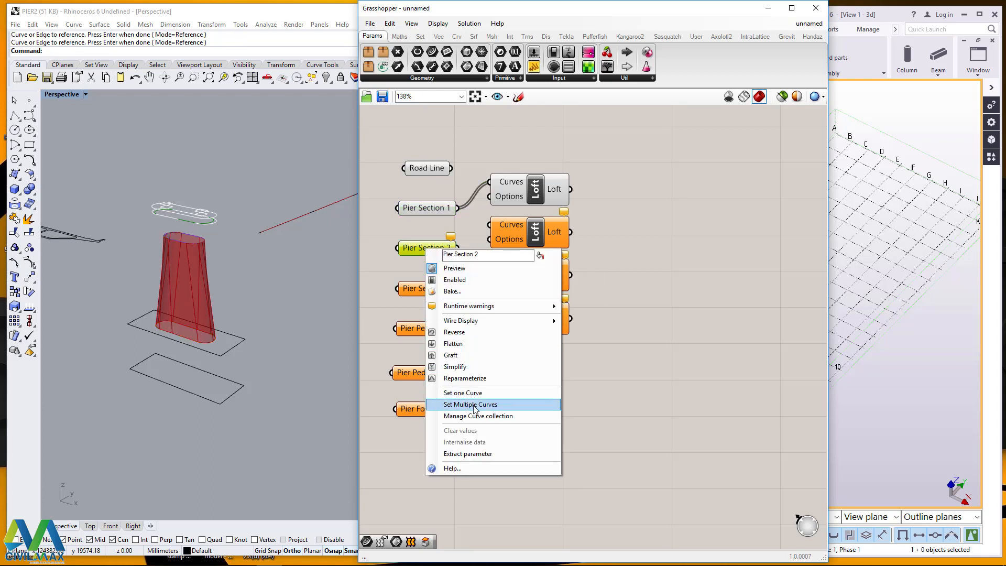
pyautogui.click(474, 408)
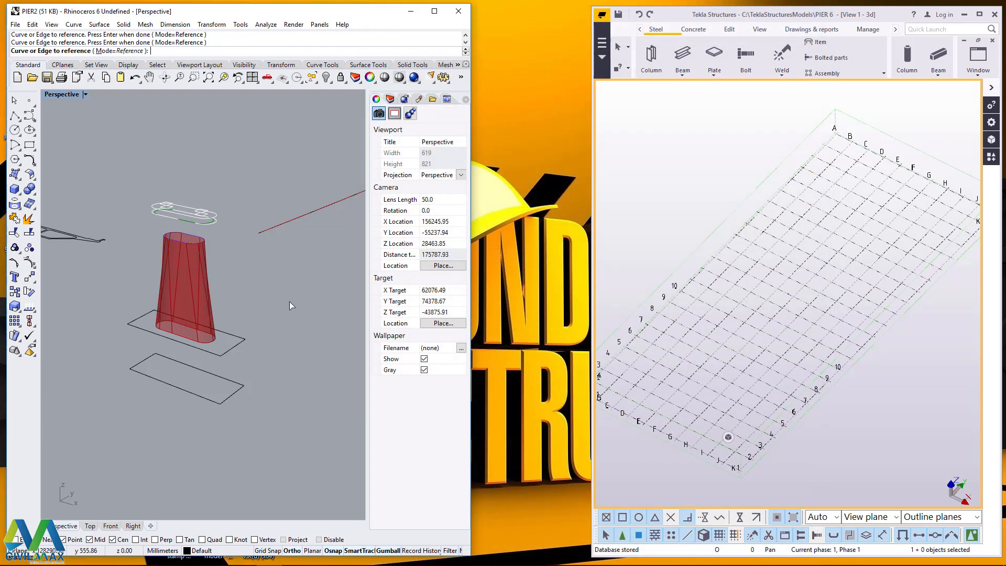
pyautogui.scroll(4, 208, 234)
pyautogui.click(201, 245)
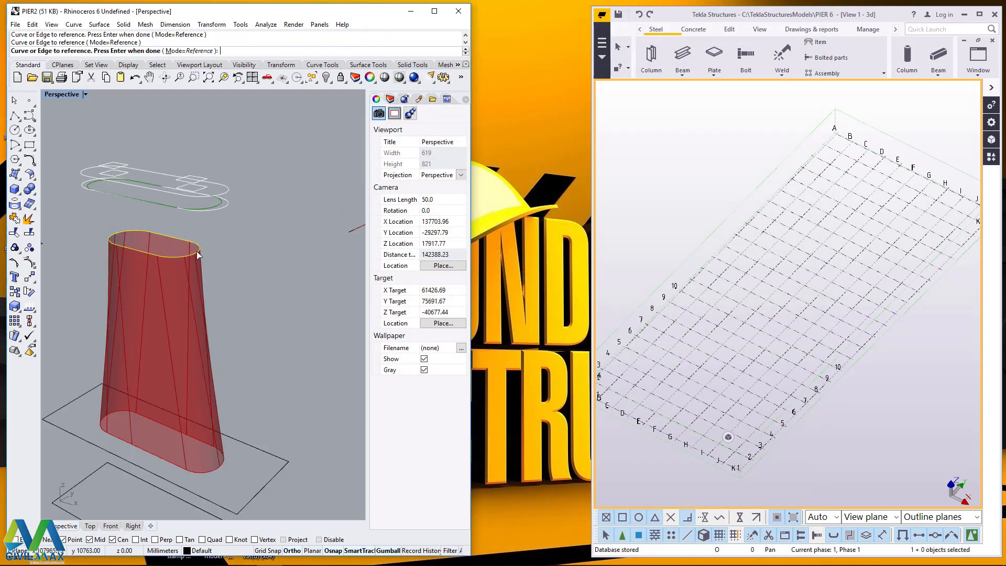
pyautogui.click(218, 203)
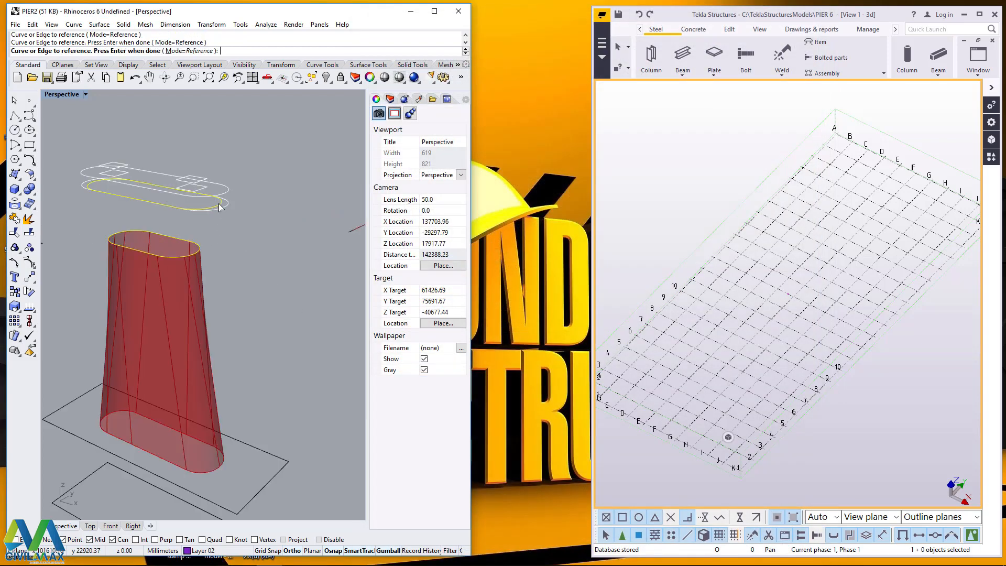
pyautogui.press('Return')
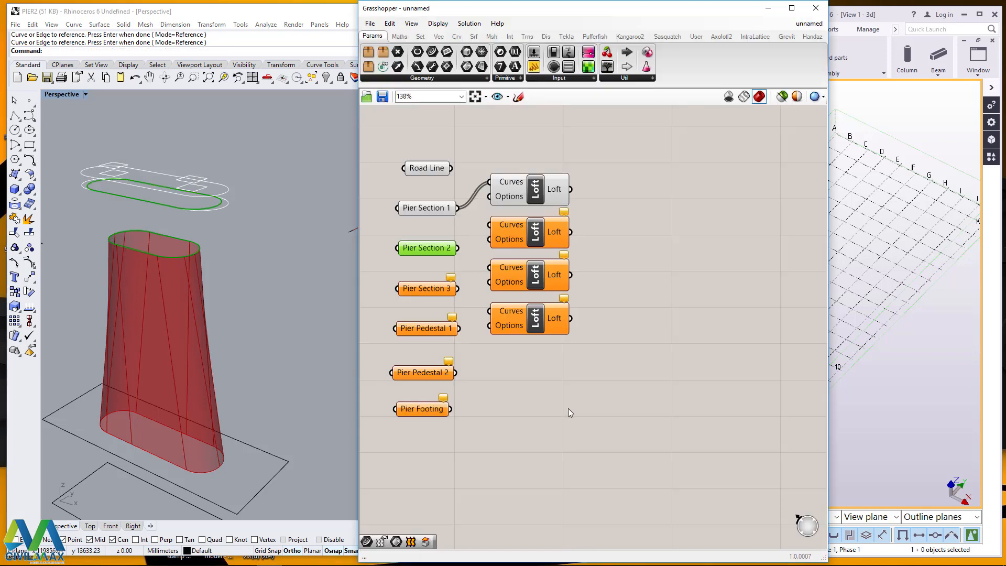
pyautogui.click(542, 397)
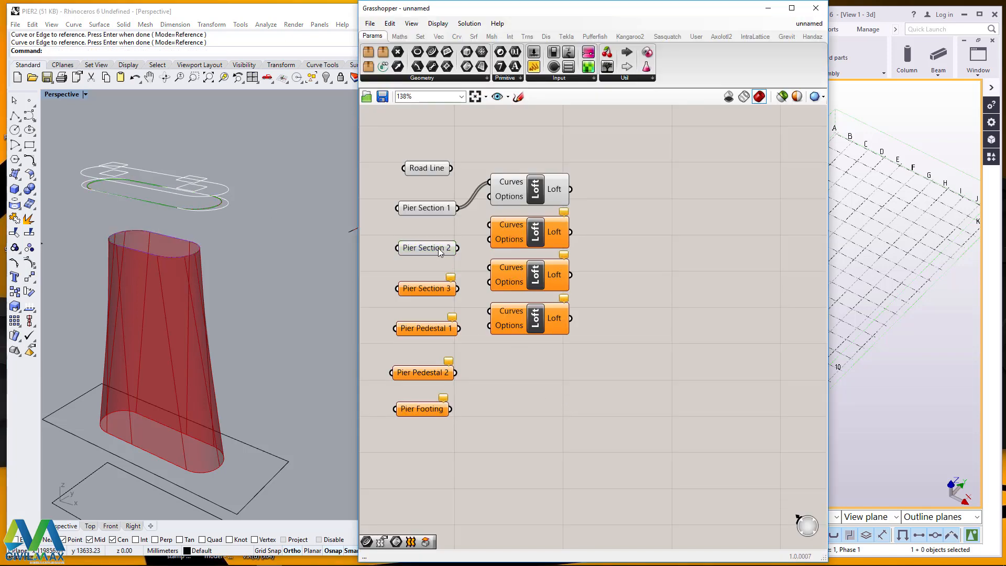
# - Connect the Pier Section 2 parameter to the Curves input of the second Loft component
pyautogui.moveTo(438, 250)
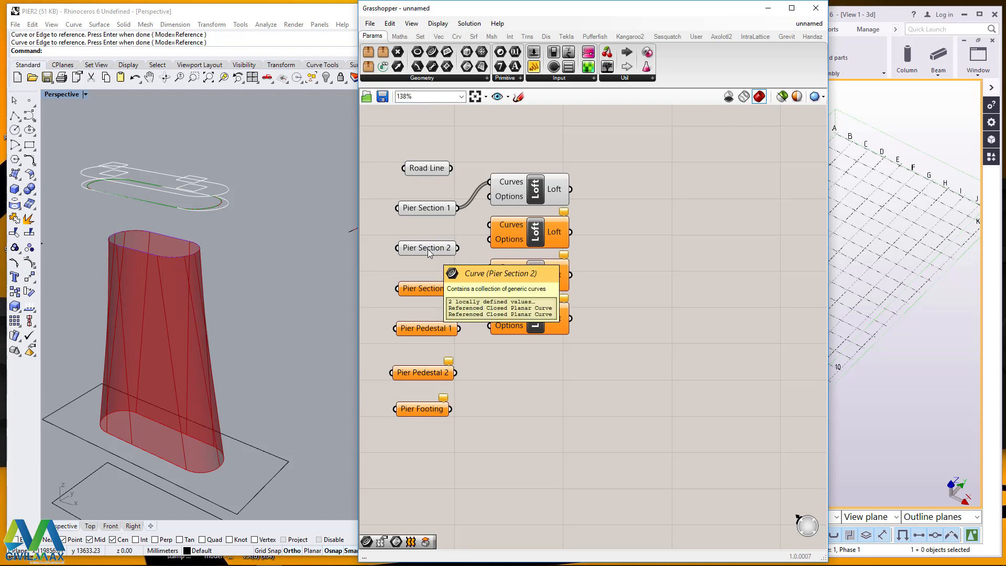
pyautogui.click(428, 249)
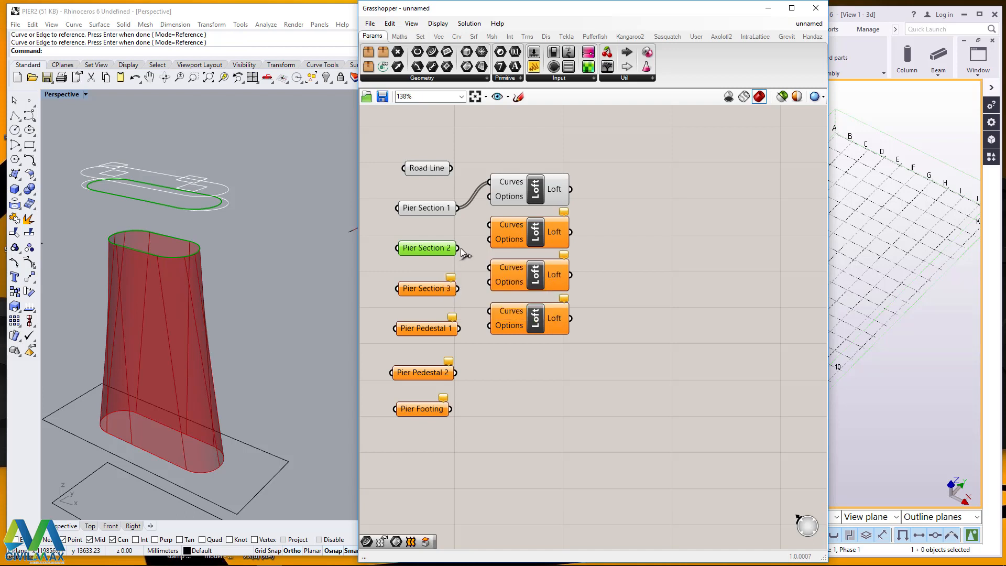
pyautogui.moveTo(457, 248); pyautogui.dragTo(490, 224)
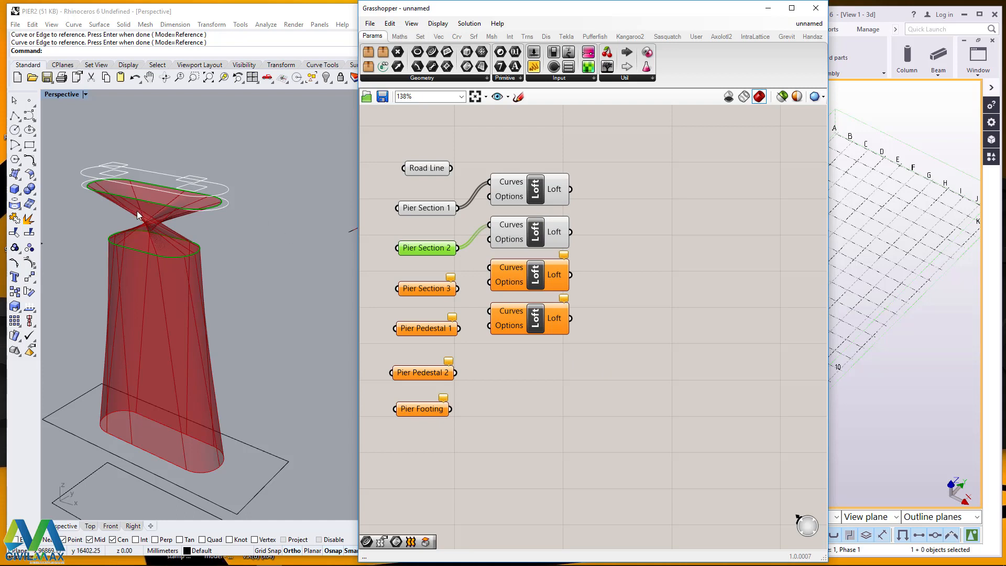
pyautogui.moveTo(137, 211); pyautogui.dragTo(159, 217, button='right')
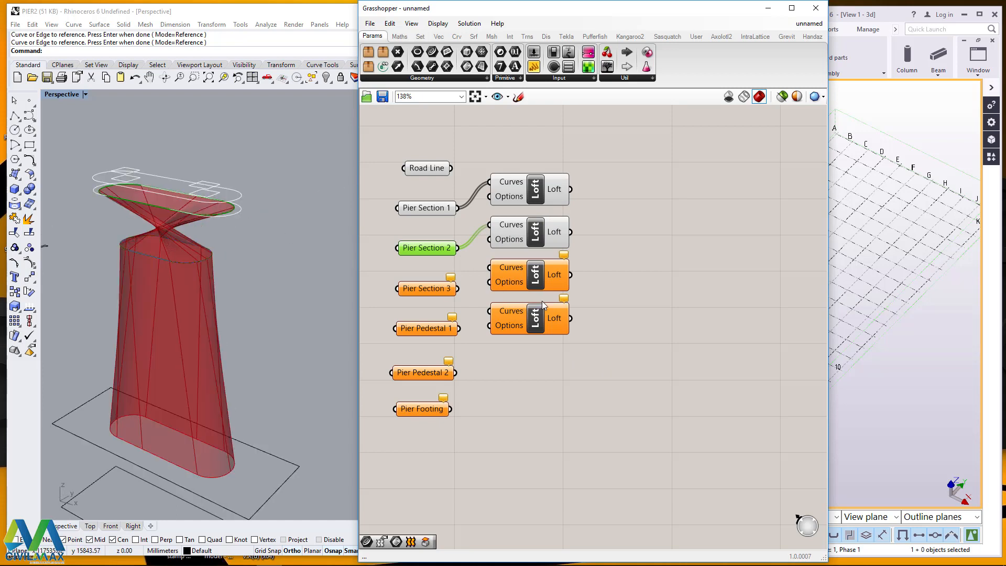
# - Move the two unconnected Loft components aside and shift the second Loft slightly to free canvas space beneath it
pyautogui.moveTo(551, 279); pyautogui.dragTo(650, 245)
pyautogui.moveTo(537, 323); pyautogui.dragTo(649, 298)
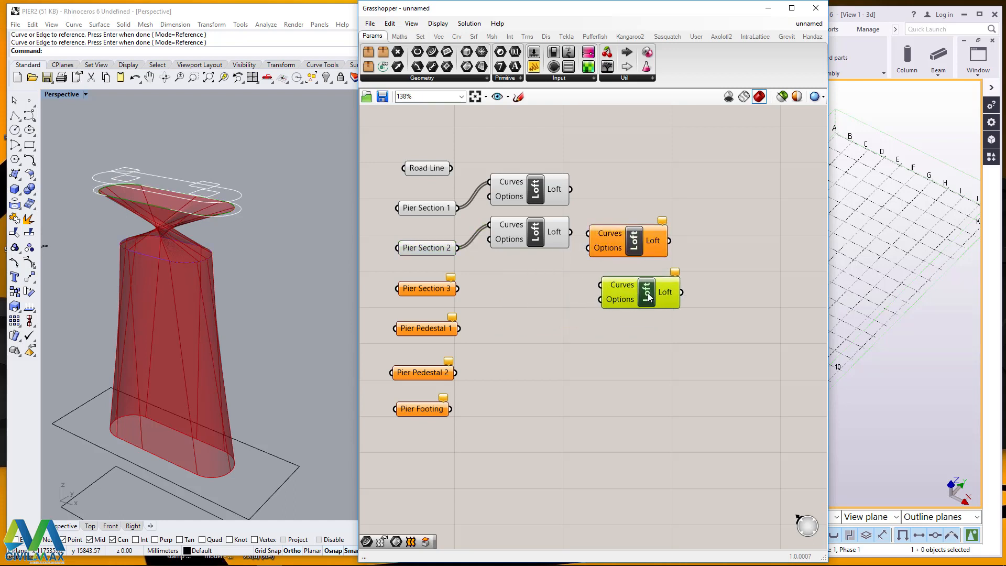
pyautogui.moveTo(611, 239); pyautogui.dragTo(622, 228)
pyautogui.moveTo(633, 291); pyautogui.dragTo(636, 282)
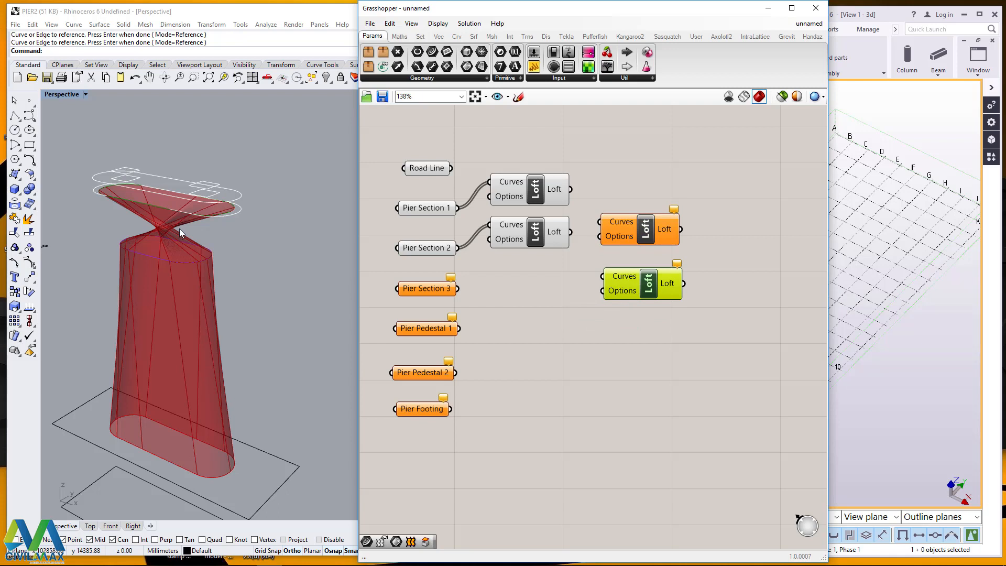
pyautogui.click(535, 241)
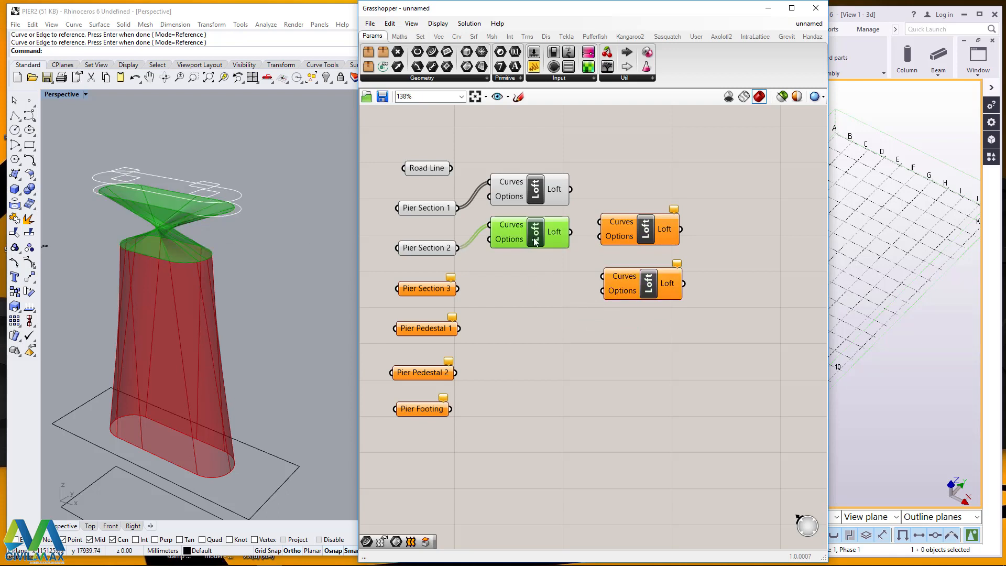
pyautogui.moveTo(534, 239); pyautogui.dragTo(543, 241)
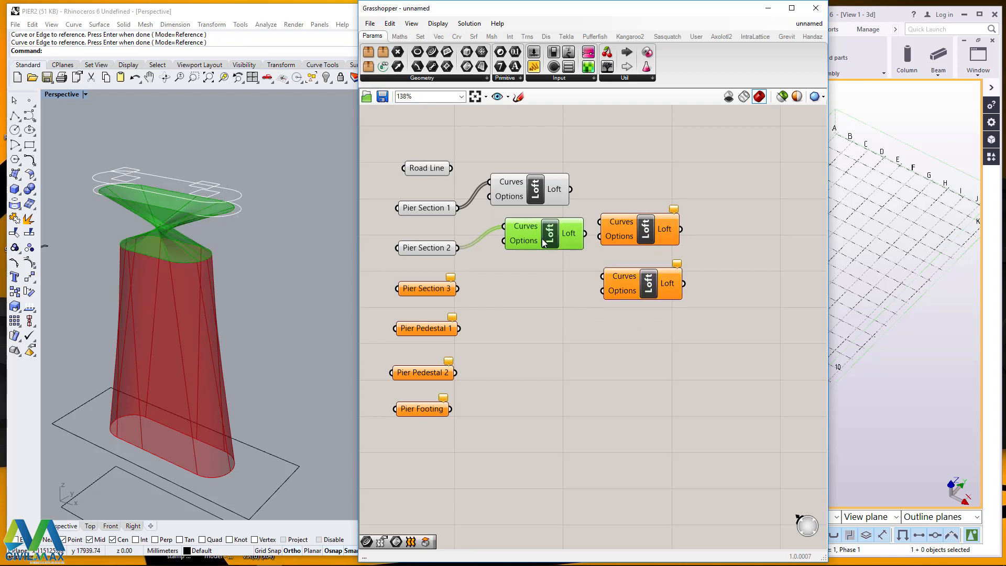
# - Add a Loft Options component to the canvas below the second Loft component
pyautogui.doubleClick(534, 290)
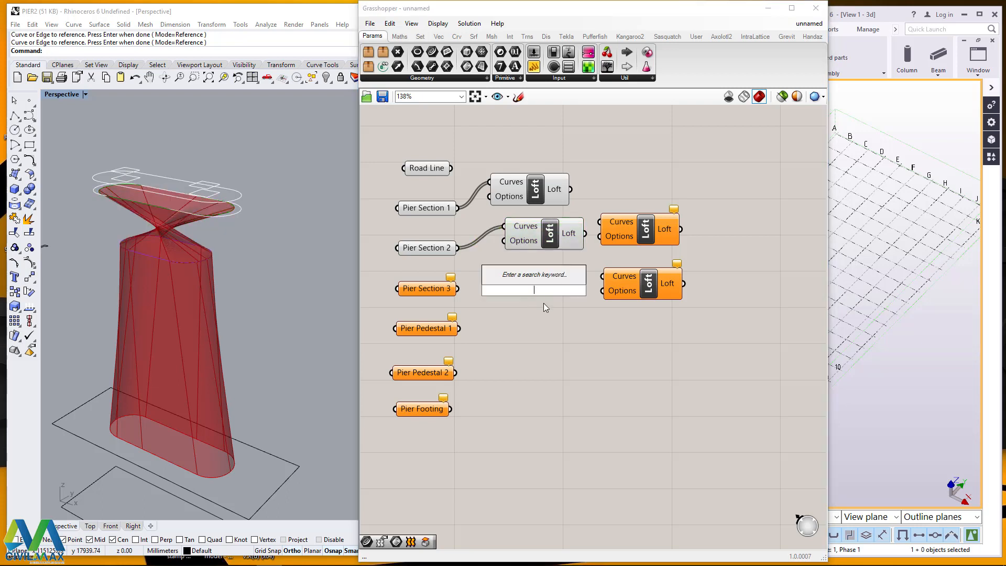
pyautogui.write('loft')
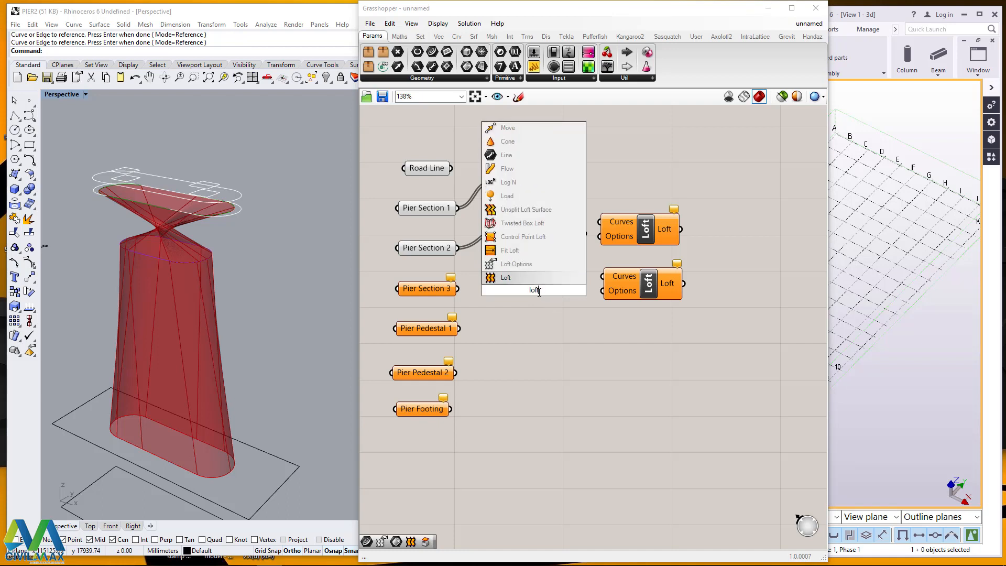
pyautogui.click(527, 265)
pyautogui.moveTo(539, 304); pyautogui.dragTo(551, 320)
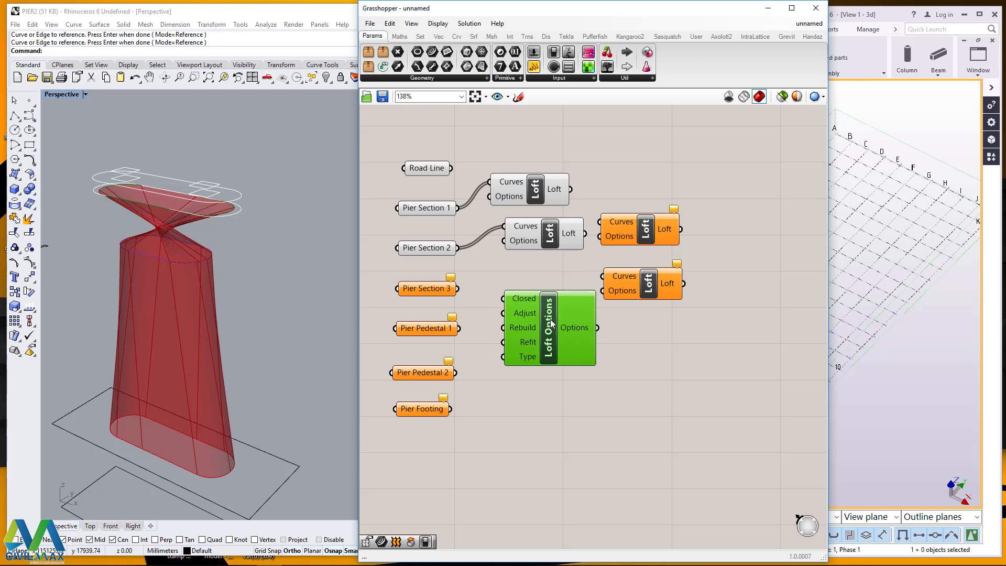
pyautogui.click(756, 351)
# - Connect the Pier Section 2 parameter to the Adjust input of the Loft Options component
pyautogui.click(423, 249)
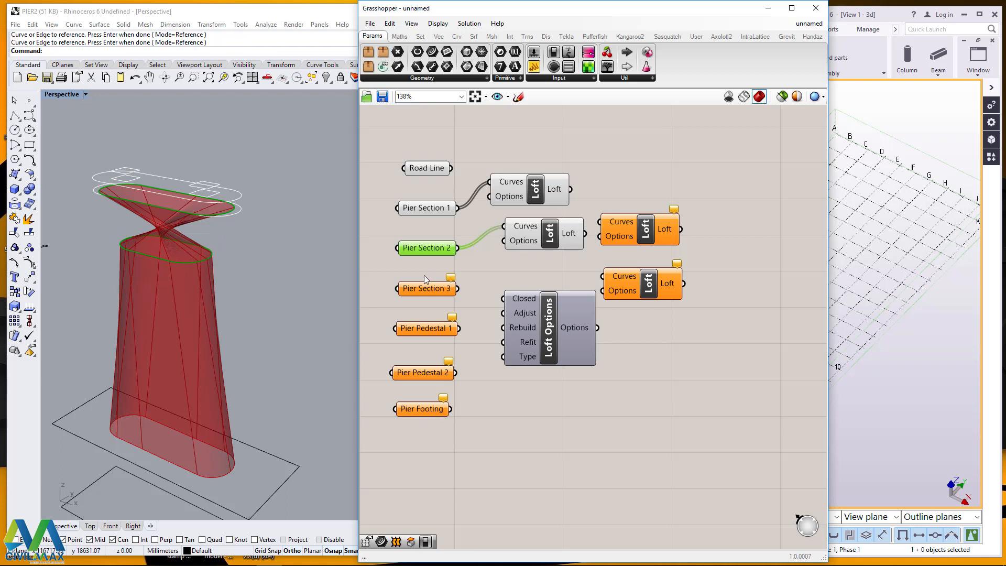
pyautogui.moveTo(541, 308)
pyautogui.mouseDown()
pyautogui.moveTo(545, 343)
pyautogui.moveTo(535, 321)
pyautogui.mouseUp()
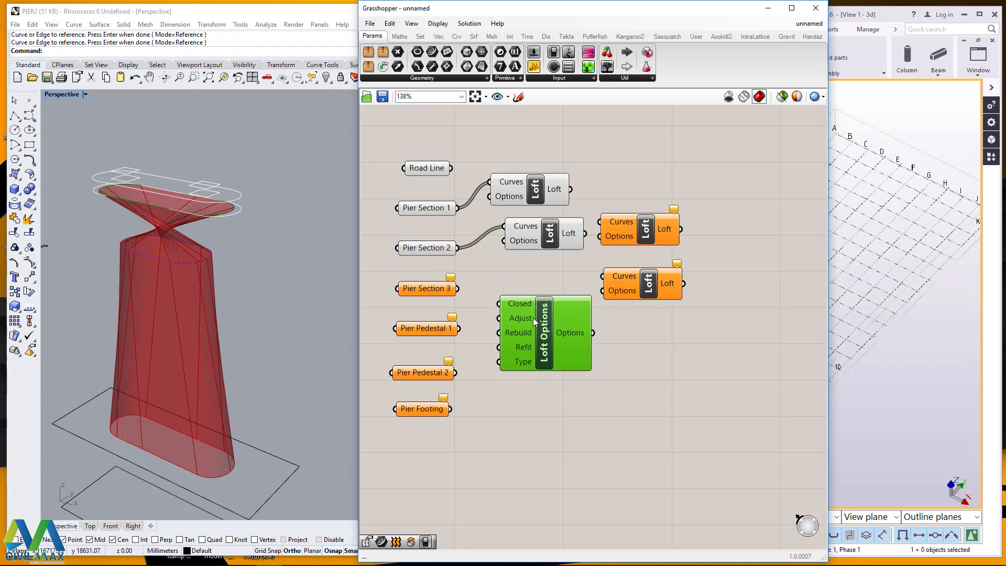
pyautogui.click(418, 250)
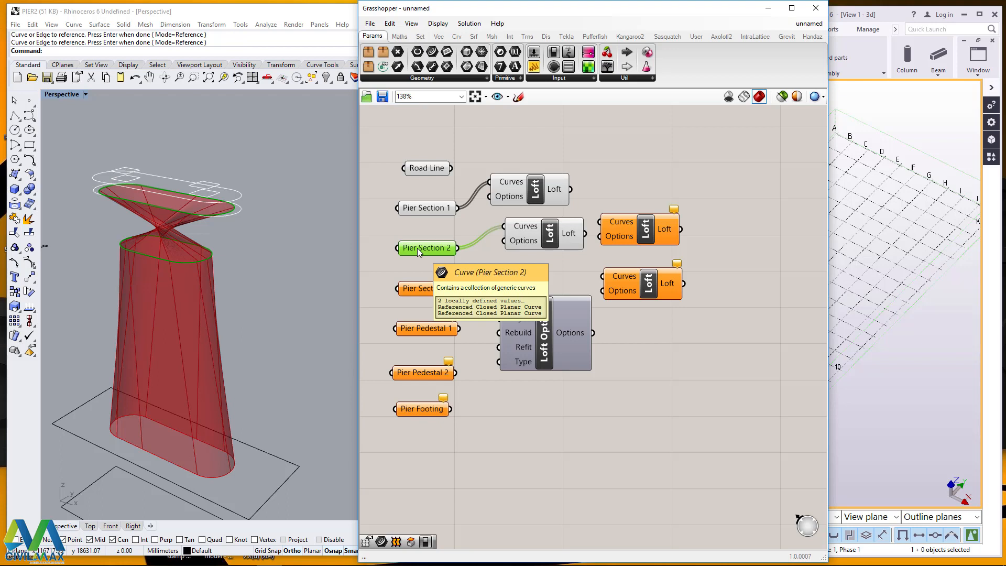
pyautogui.moveTo(458, 248); pyautogui.dragTo(496, 318)
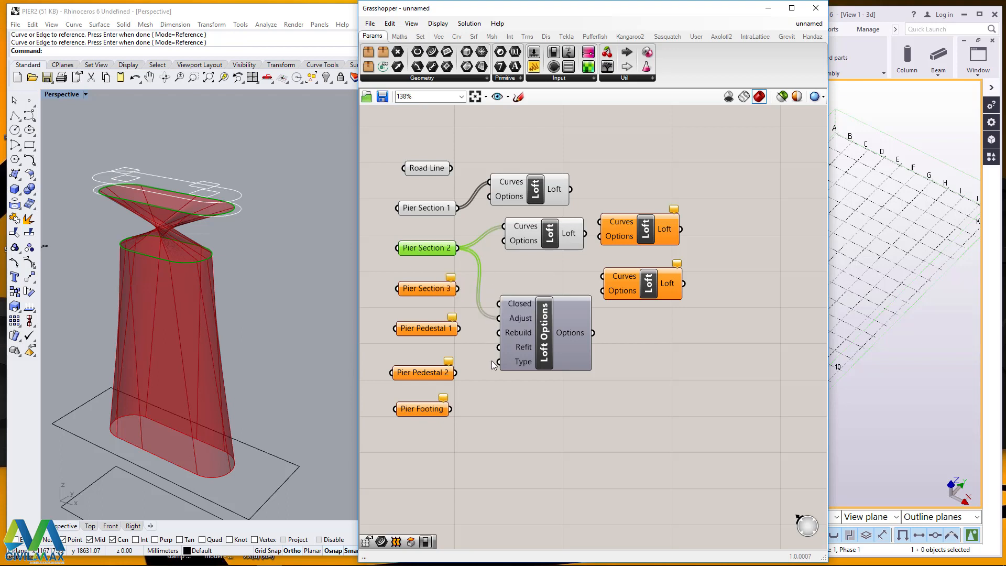
# - Connect the Loft Options output to the Options input of the second Loft component
pyautogui.click(576, 334)
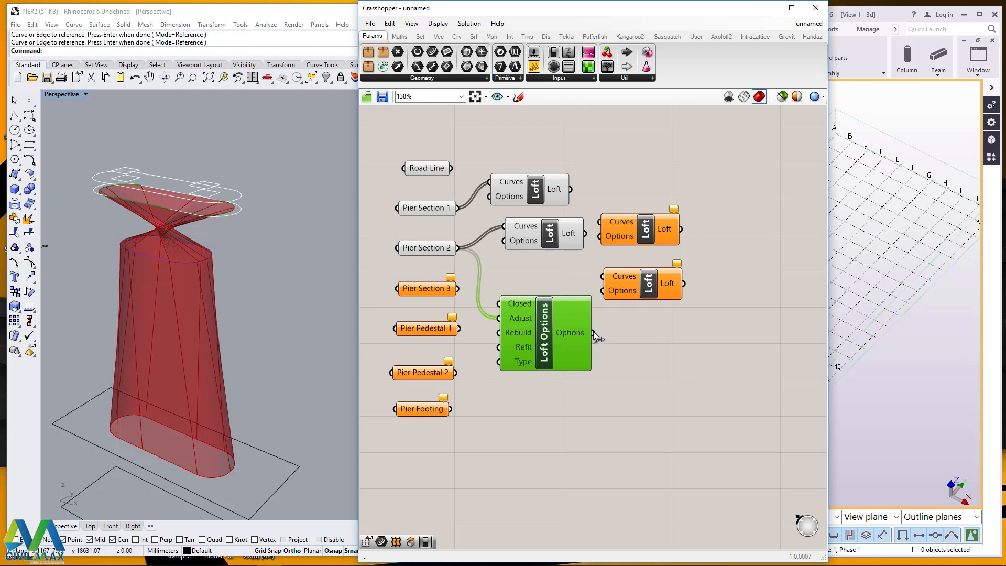
pyautogui.moveTo(592, 332); pyautogui.dragTo(502, 242)
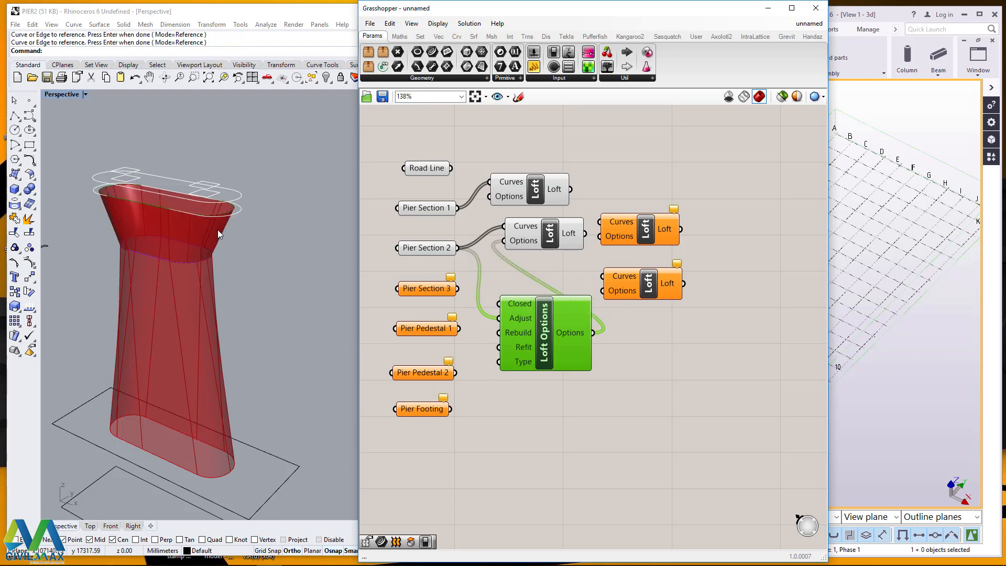
pyautogui.scroll(2, 184, 225)
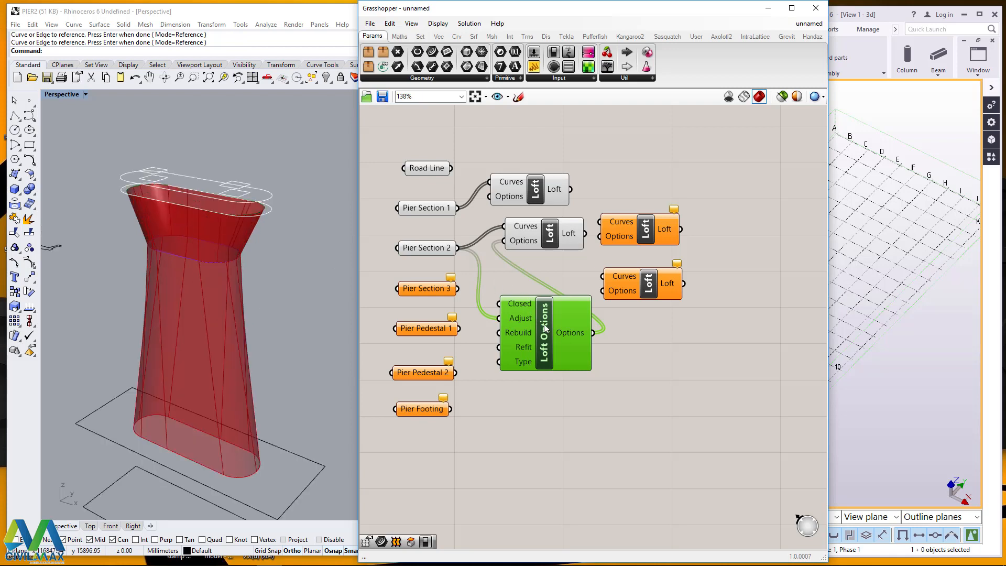
# - Stack the two connected Lofts above Loft Options higher on the canvas, and move one unconnected Loft up beside them
pyautogui.moveTo(545, 327); pyautogui.dragTo(541, 306)
pyautogui.moveTo(530, 195); pyautogui.dragTo(535, 152)
pyautogui.click(536, 224)
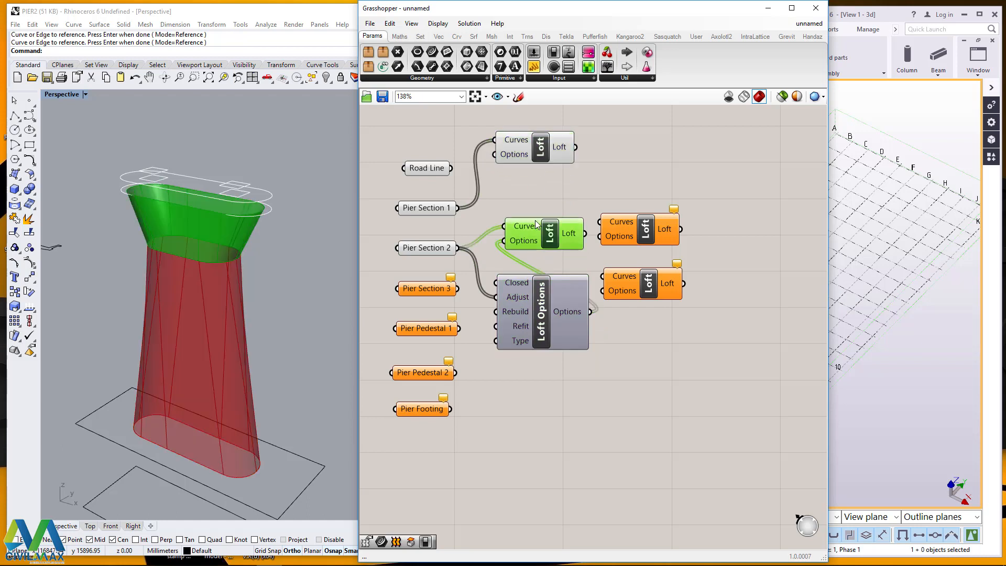
pyautogui.moveTo(535, 224); pyautogui.dragTo(534, 181)
pyautogui.click(569, 310)
pyautogui.moveTo(569, 310); pyautogui.dragTo(568, 255)
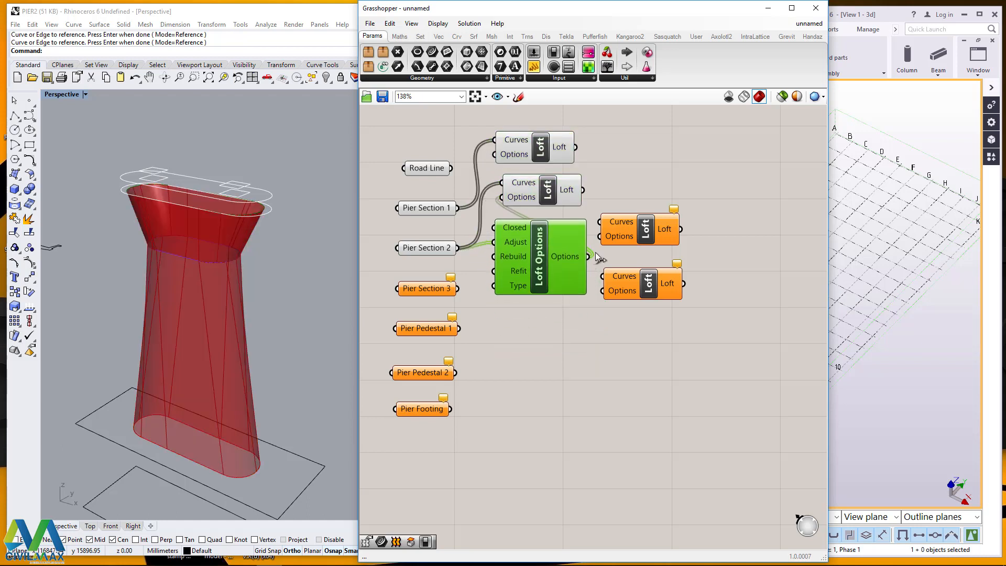
pyautogui.moveTo(661, 229); pyautogui.dragTo(678, 168)
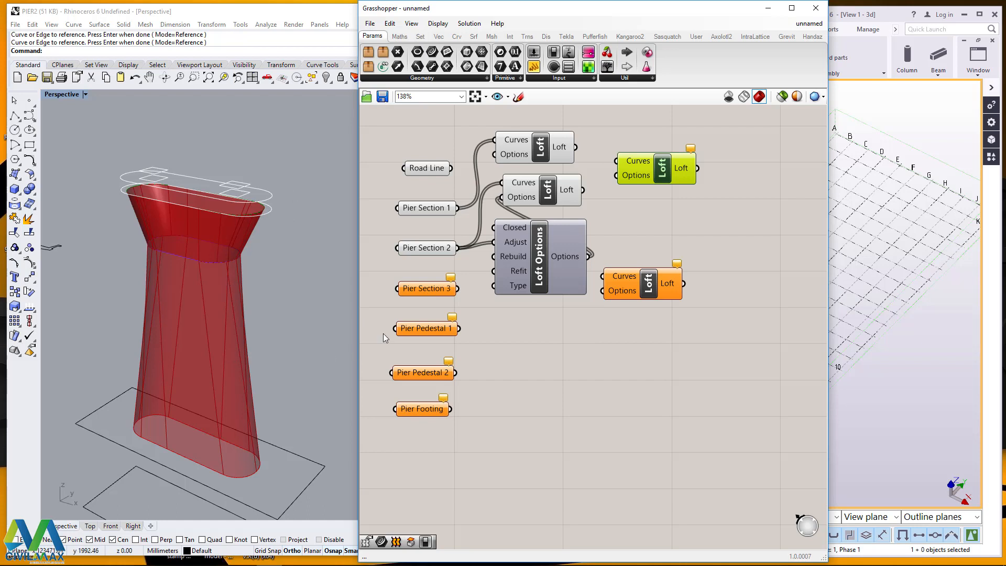
# - Reference the two outer oval curves of the pier cap as multiple curves in the Pier Section 3 parameter
pyautogui.click(428, 288)
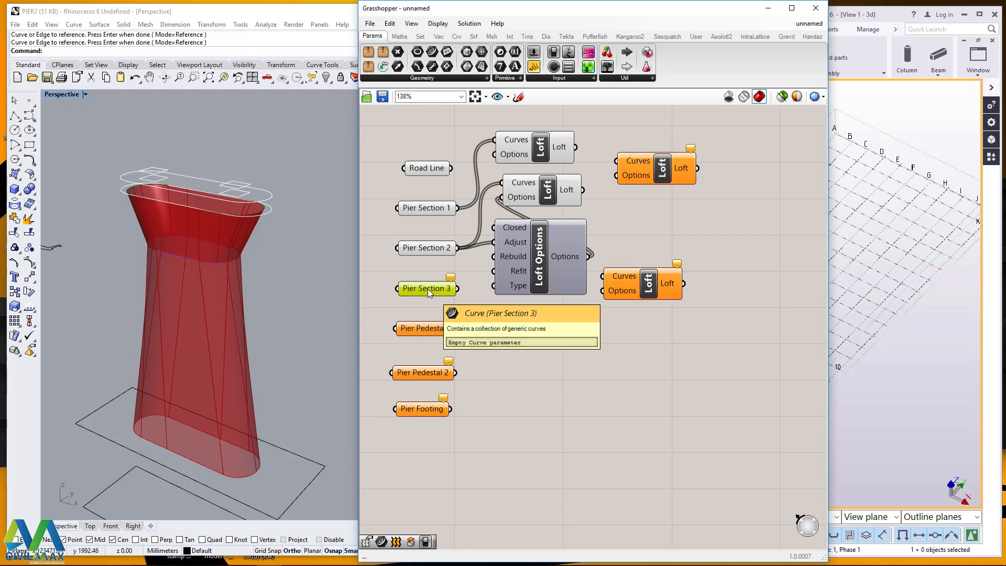
pyautogui.rightClick(427, 288)
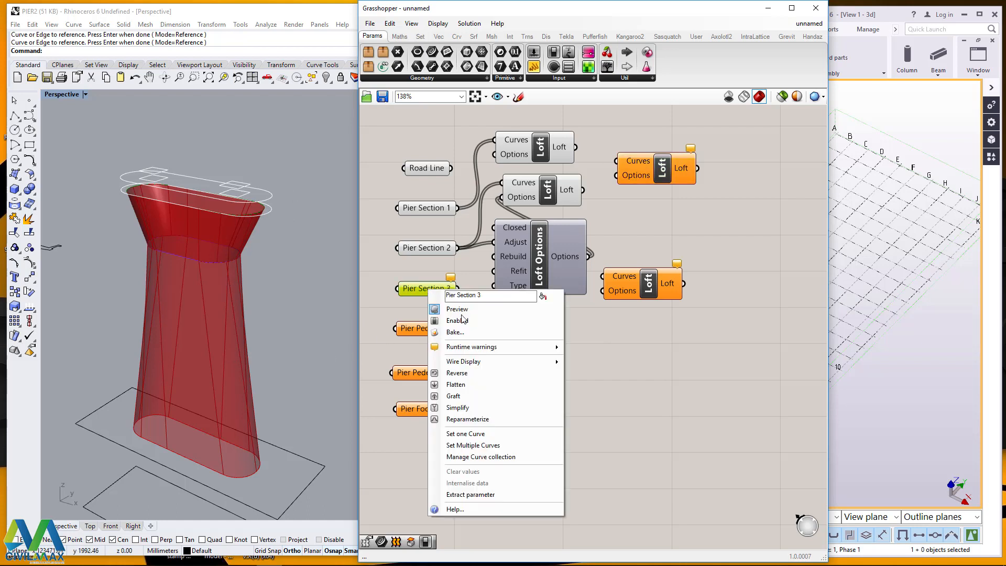
pyautogui.click(480, 446)
pyautogui.click(272, 194)
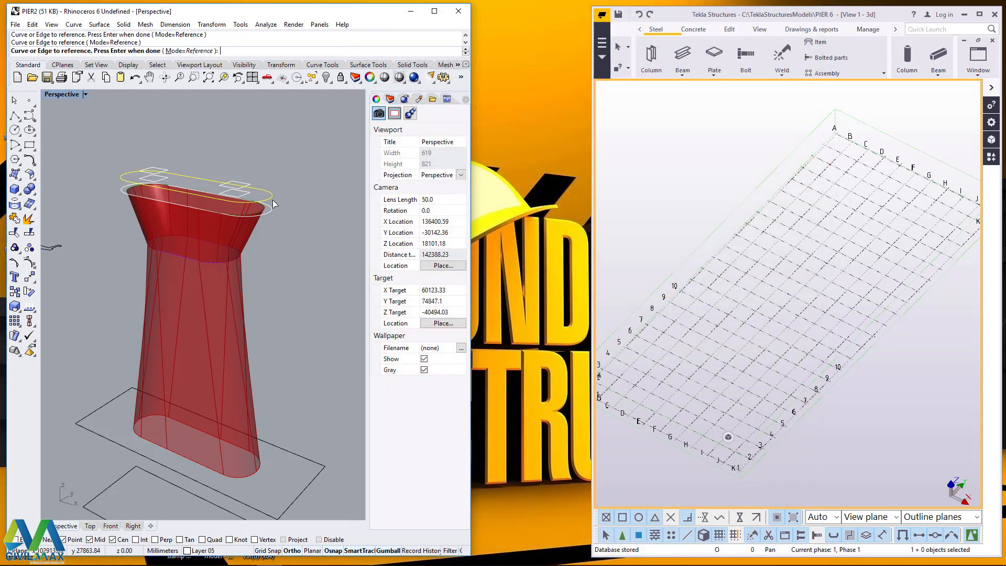
pyautogui.click(279, 210)
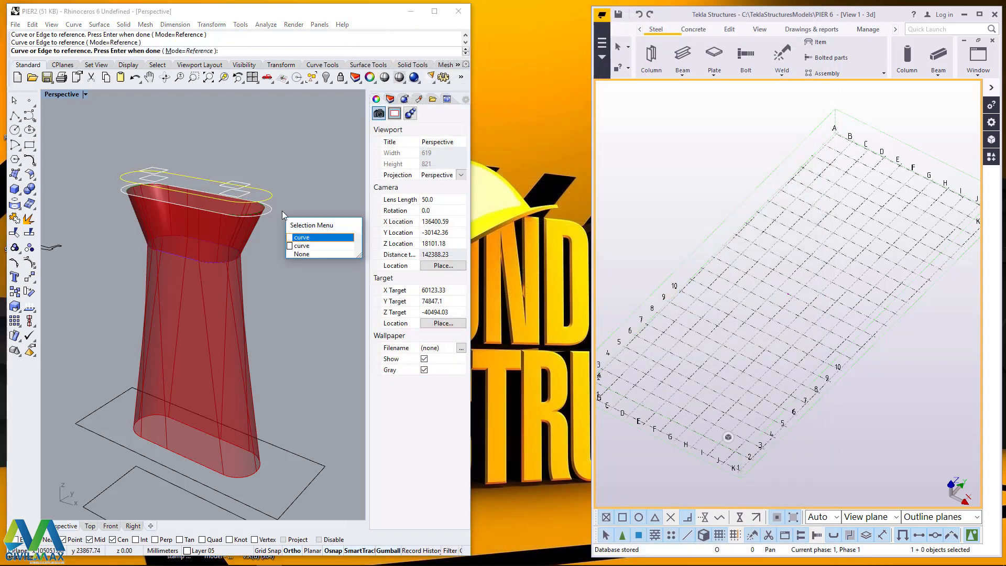
pyautogui.click(303, 245)
pyautogui.press('Return')
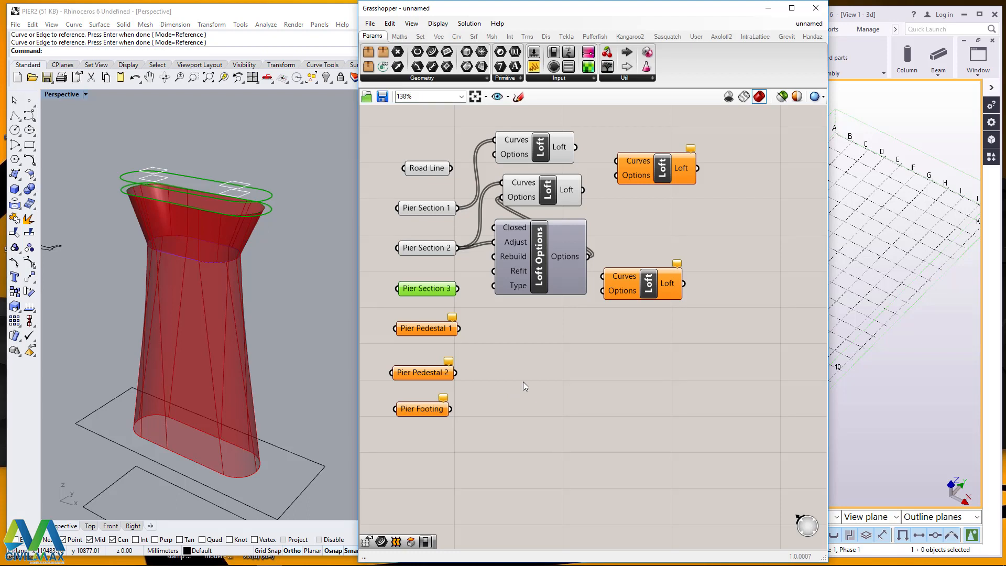
# - Move the two unconnected Loft components under Loft Options, stacked one above the other beside the pedestal parameters
pyautogui.click(524, 343)
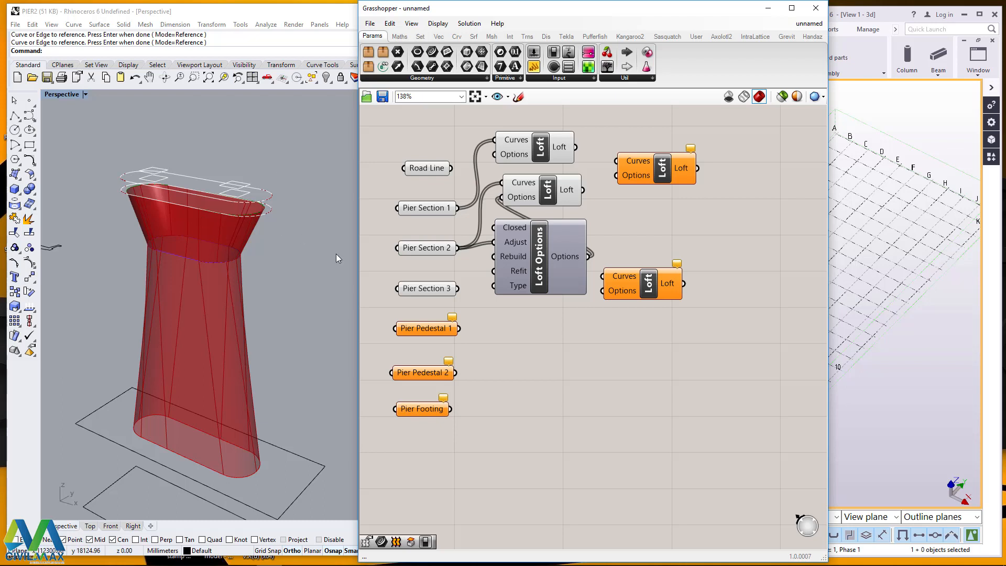
pyautogui.click(429, 291)
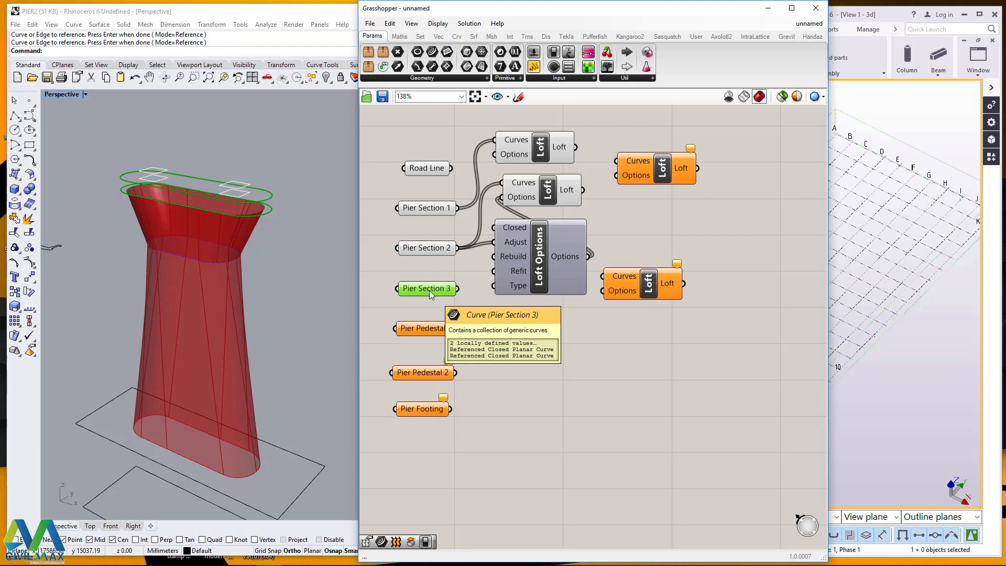
pyautogui.click(546, 334)
pyautogui.moveTo(657, 166); pyautogui.dragTo(538, 317)
pyautogui.moveTo(658, 288); pyautogui.dragTo(551, 363)
pyautogui.click(549, 321)
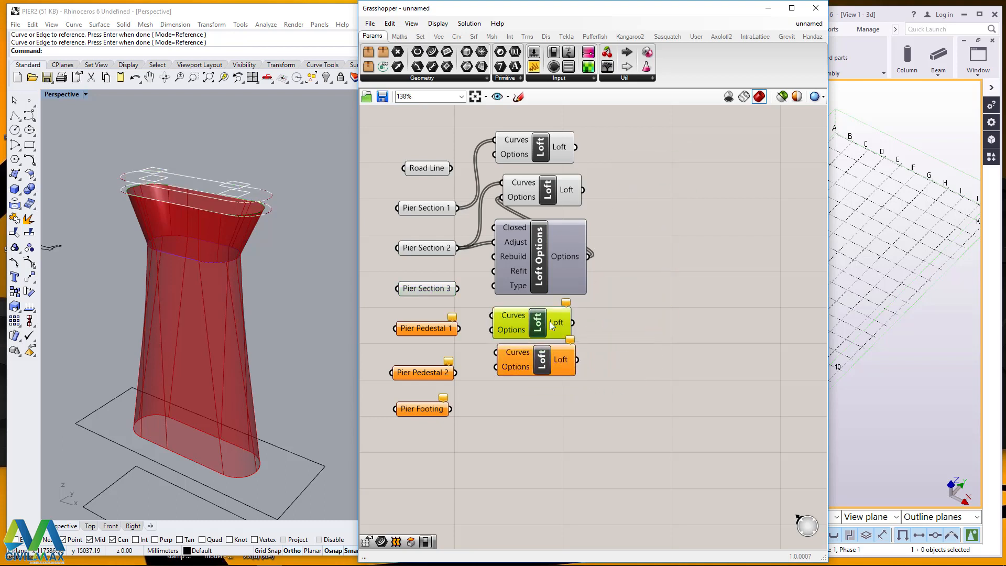
pyautogui.moveTo(550, 325); pyautogui.dragTo(566, 317)
# - Connect the Pier Section 3 parameter to the Curves input of the Loft directly below Loft Options, and align the unconnected Loft beneath it
pyautogui.click(436, 289)
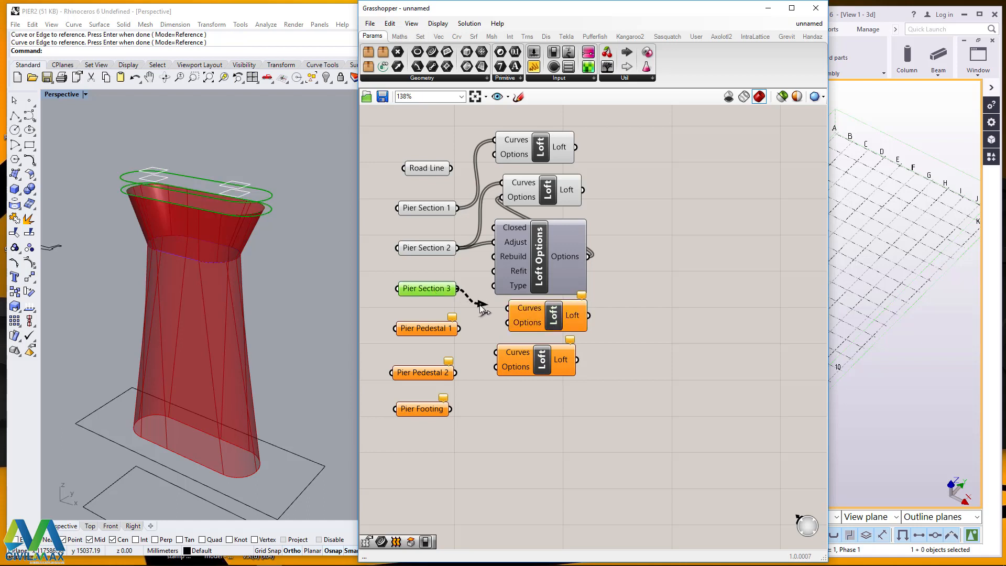
pyautogui.moveTo(458, 289); pyautogui.dragTo(540, 316)
pyautogui.moveTo(536, 356); pyautogui.dragTo(539, 357)
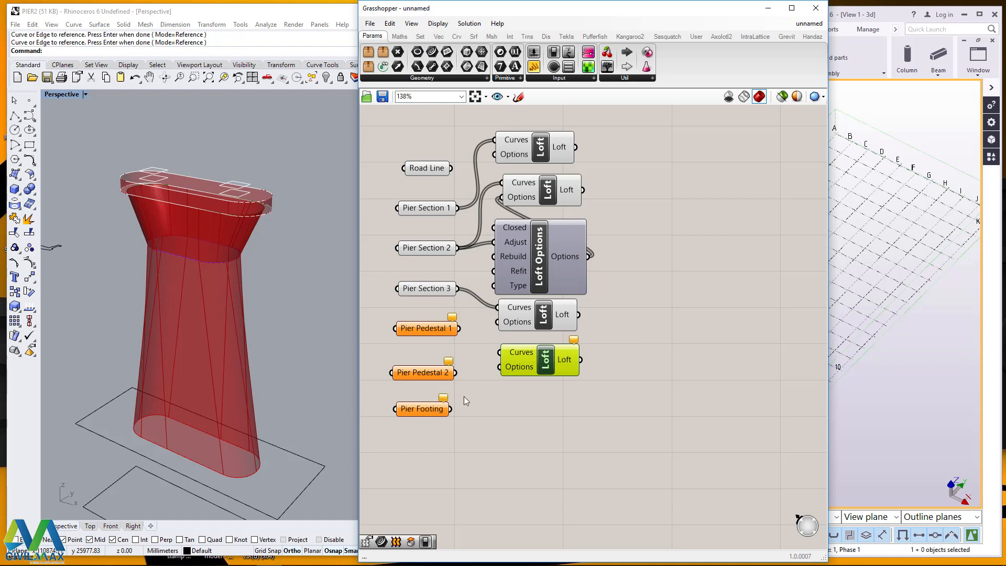
# - Space the Pier Pedestal 1, Pier Pedestal 2 and Pier Footing parameters farther apart down the canvas
pyautogui.moveTo(425, 413); pyautogui.dragTo(424, 418)
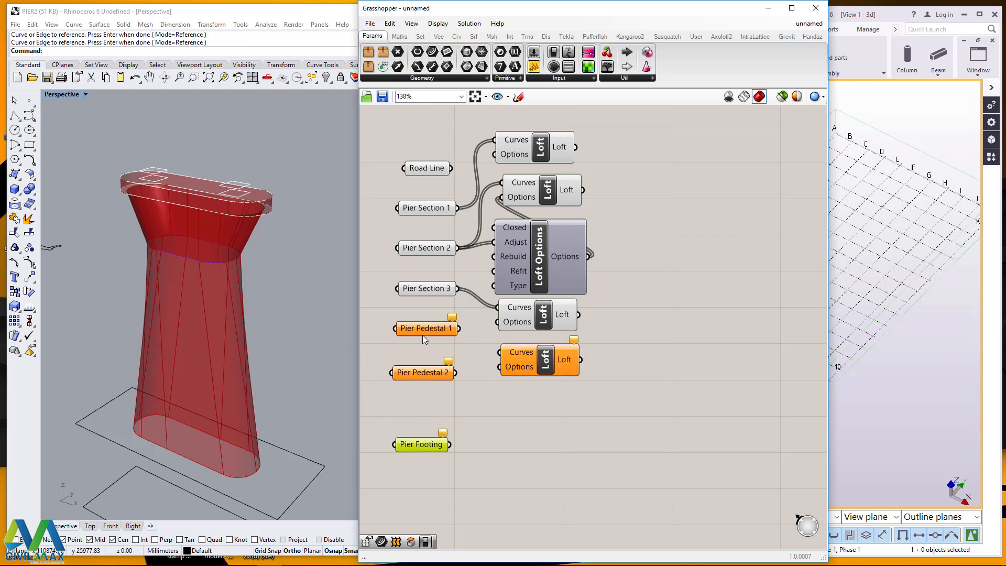
pyautogui.moveTo(419, 331); pyautogui.dragTo(417, 335)
pyautogui.moveTo(425, 373); pyautogui.dragTo(426, 382)
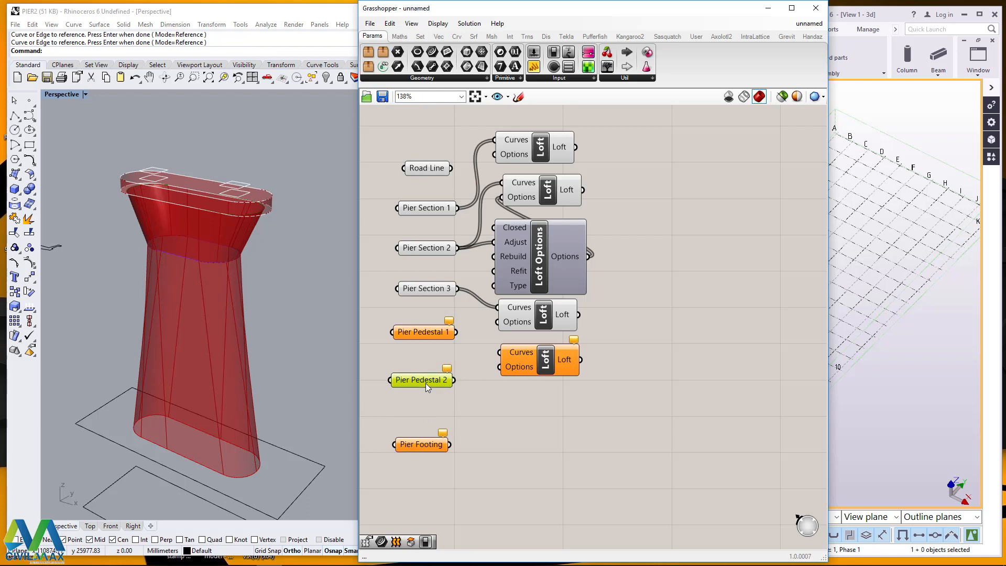
# - Reference the two small stacked rectangles at the right-hand end of the pier cap as multiple curves in the Pier Pedestal 1 parameter
pyautogui.click(433, 332)
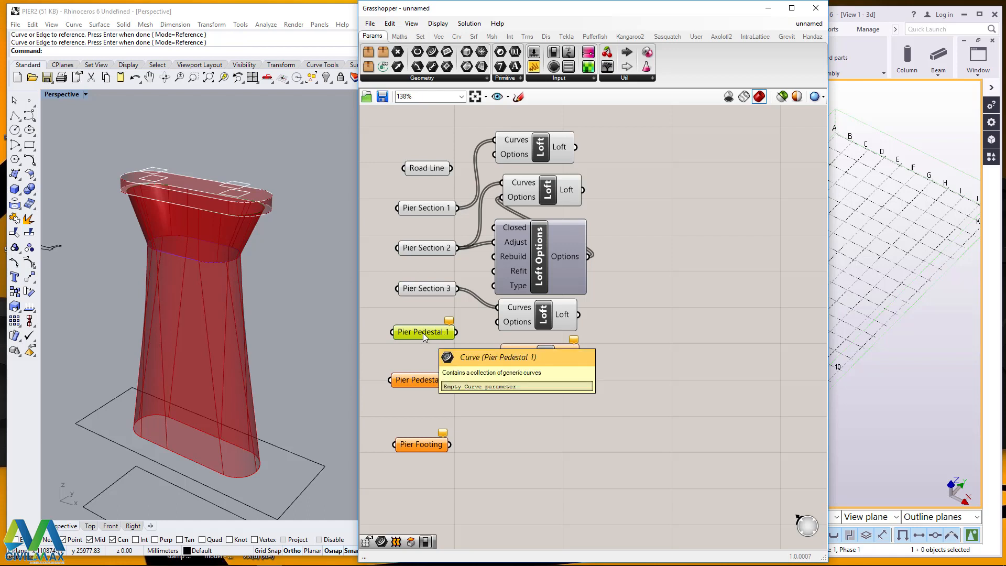
pyautogui.rightClick(423, 334)
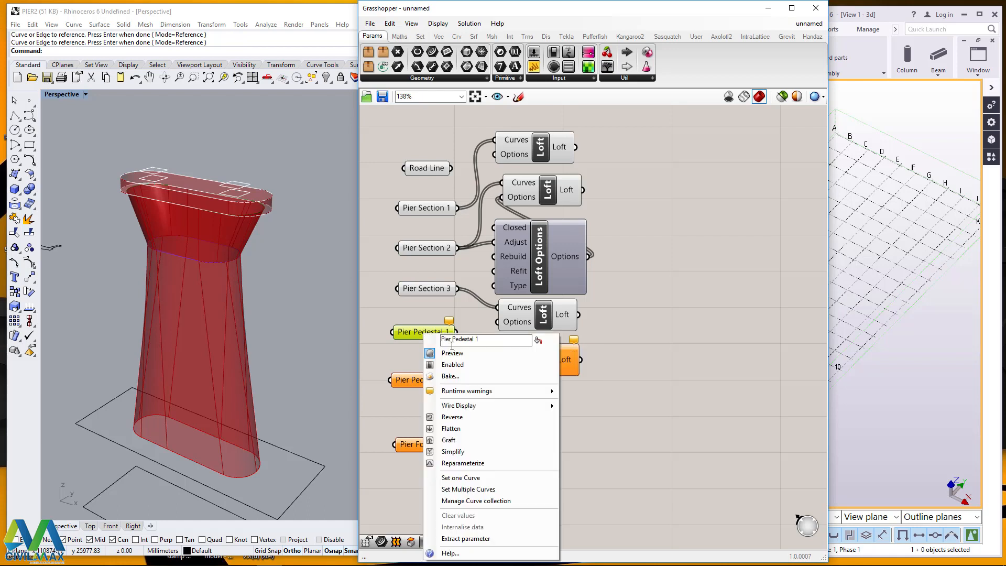
pyautogui.click(472, 490)
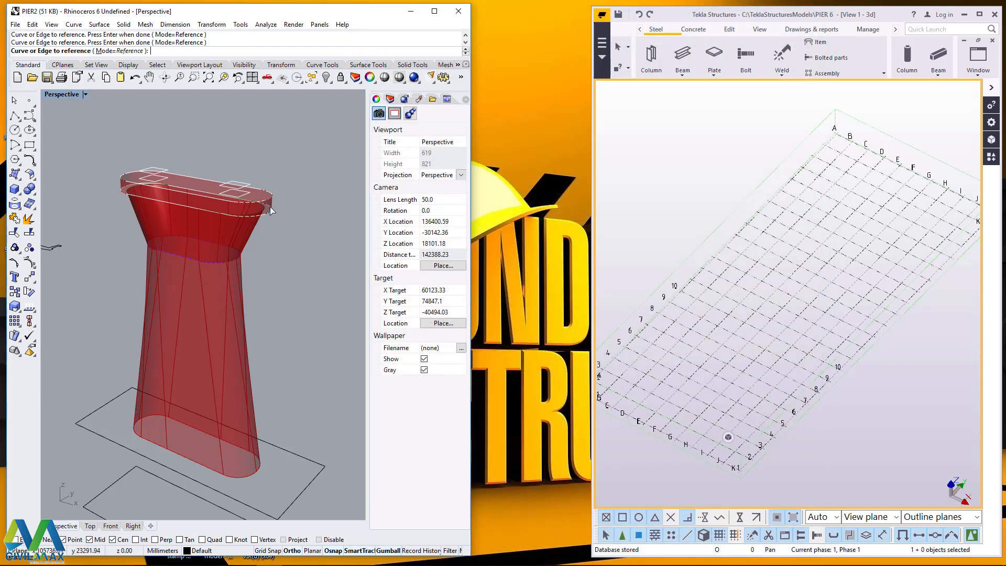
pyautogui.click(247, 192)
pyautogui.click(247, 186)
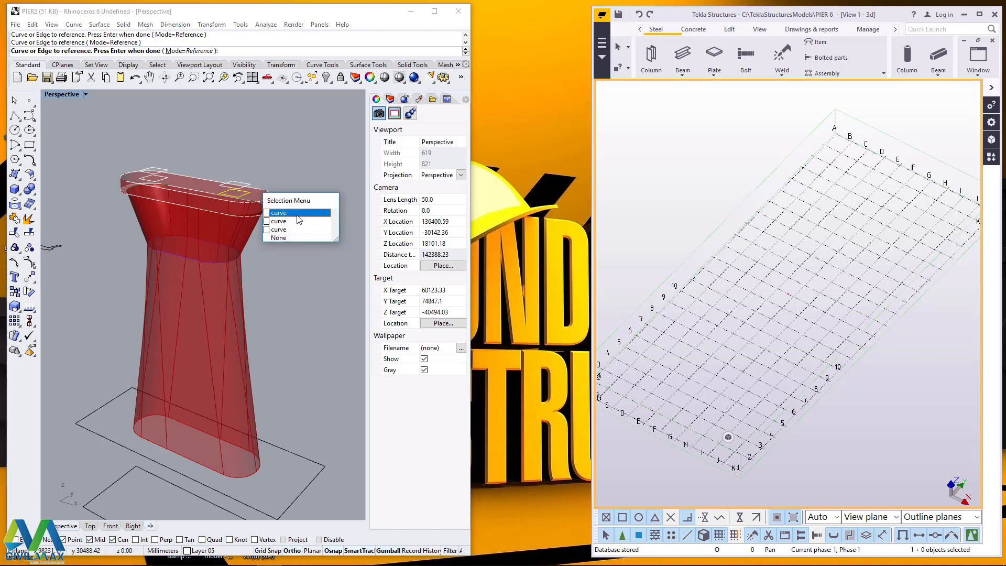
pyautogui.click(293, 213)
pyautogui.press('Return')
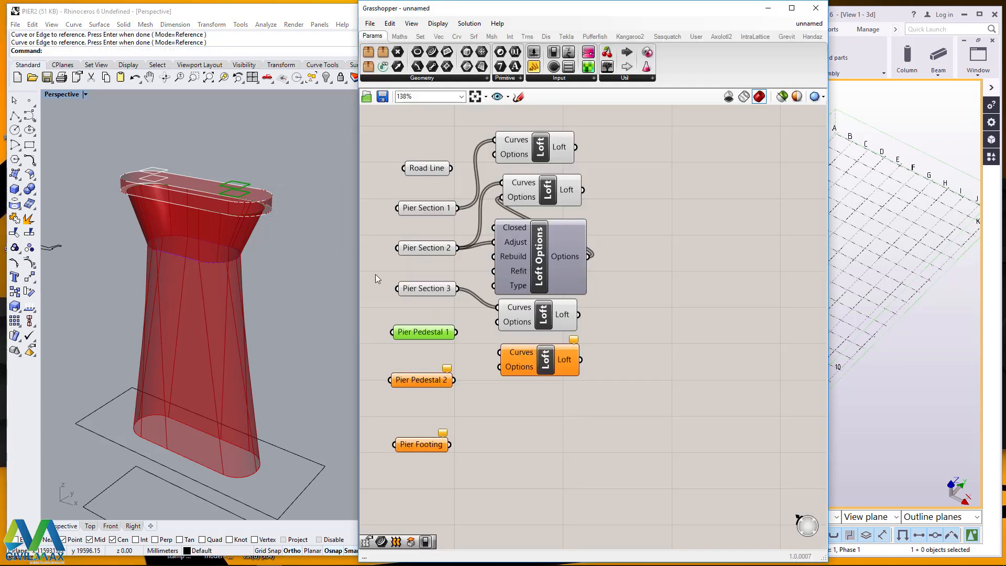
# - Connect the Pier Pedestal 1 parameter to the Curves input of the remaining unconnected Loft component
pyautogui.click(501, 414)
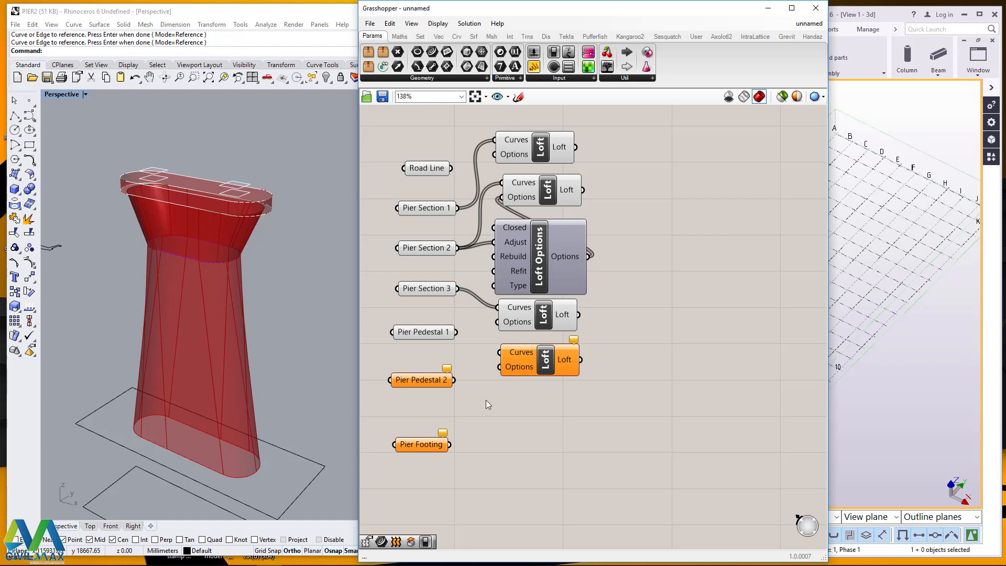
pyautogui.click(423, 332)
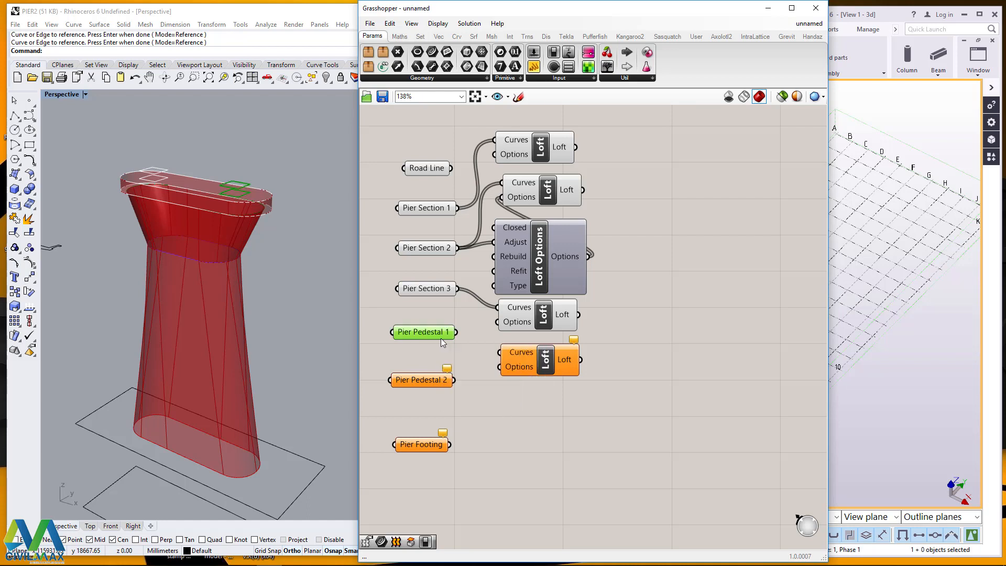
pyautogui.moveTo(457, 333); pyautogui.dragTo(499, 352)
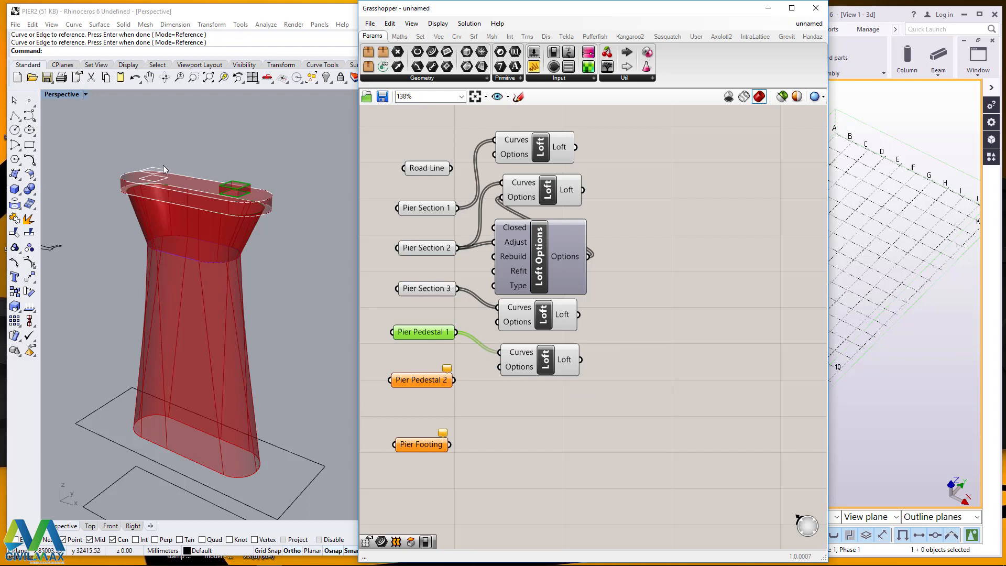
# - Reference the two small stacked rectangles at the left-hand end of the pier cap as multiple curves in the Pier Pedestal 2 parameter
pyautogui.click(423, 382)
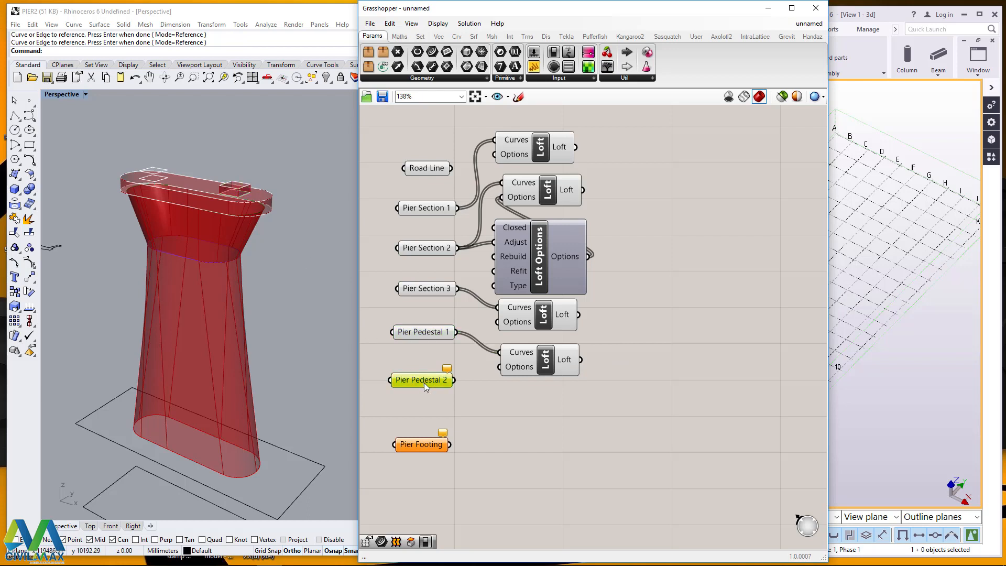
pyautogui.rightClick(423, 383)
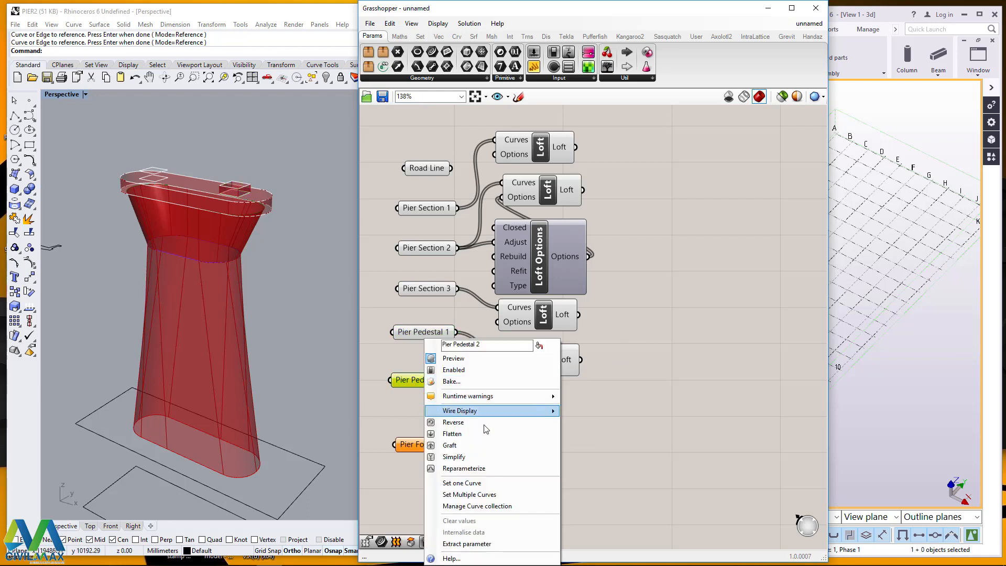
pyautogui.click(490, 494)
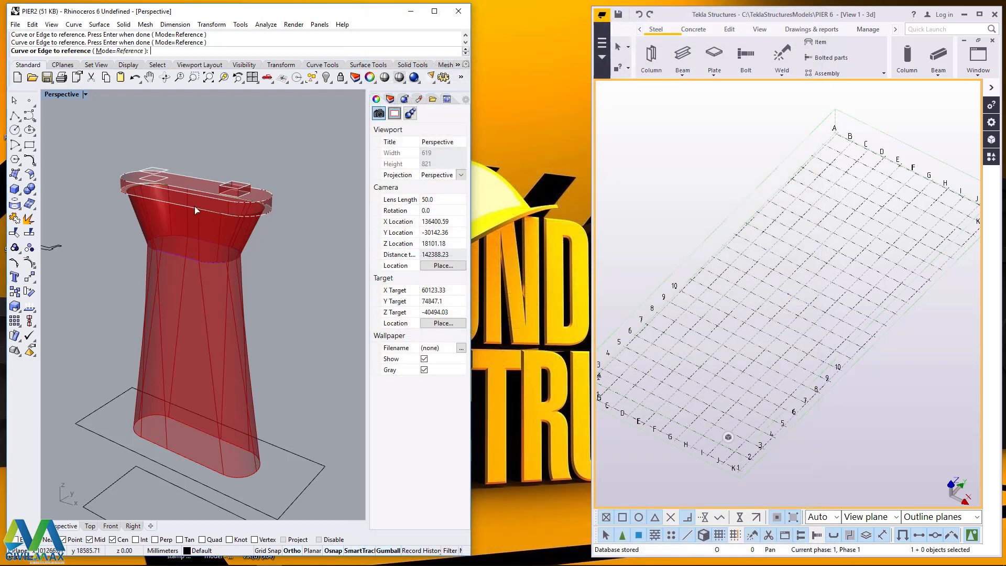
pyautogui.click(164, 178)
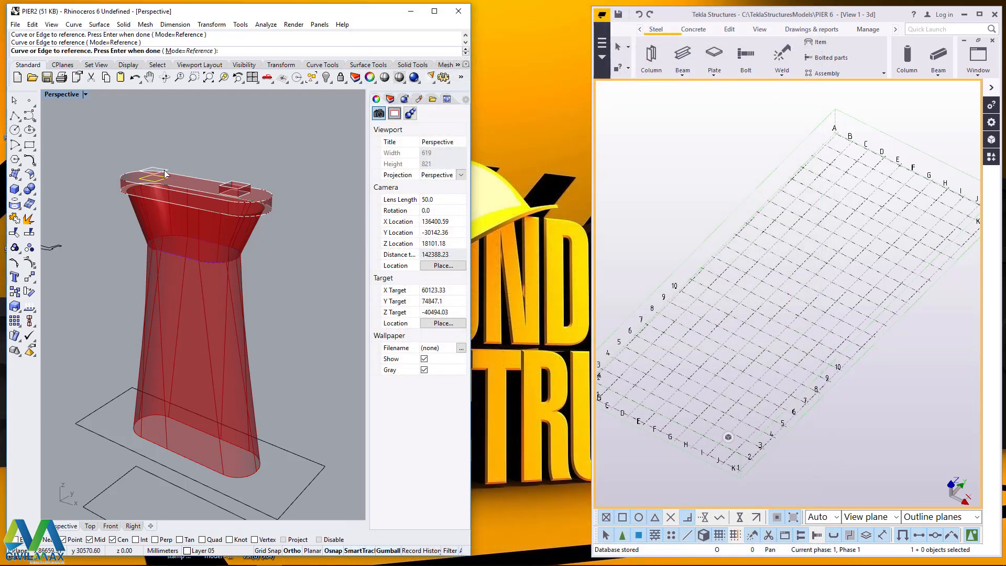
pyautogui.click(164, 172)
pyautogui.click(205, 197)
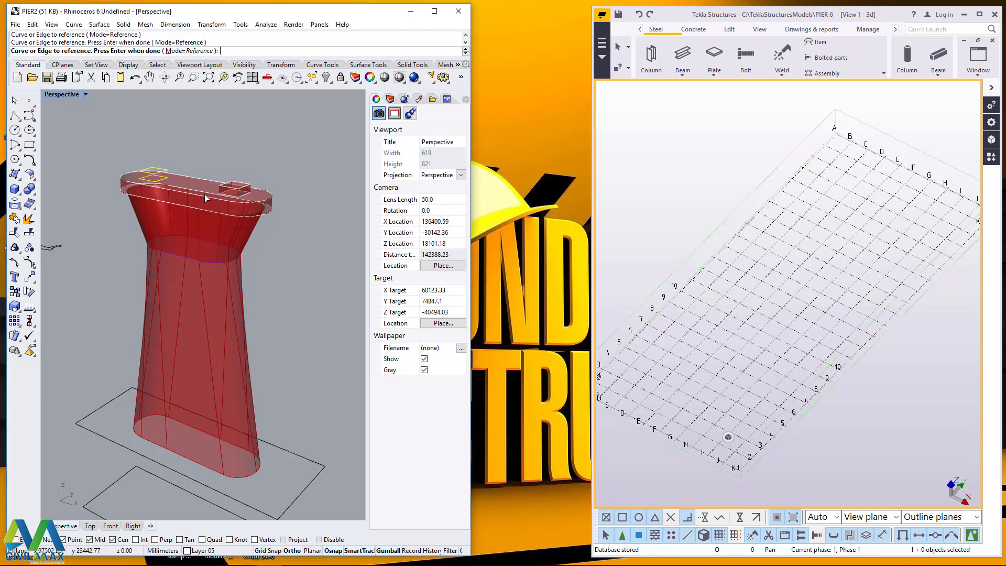
pyautogui.press('Return')
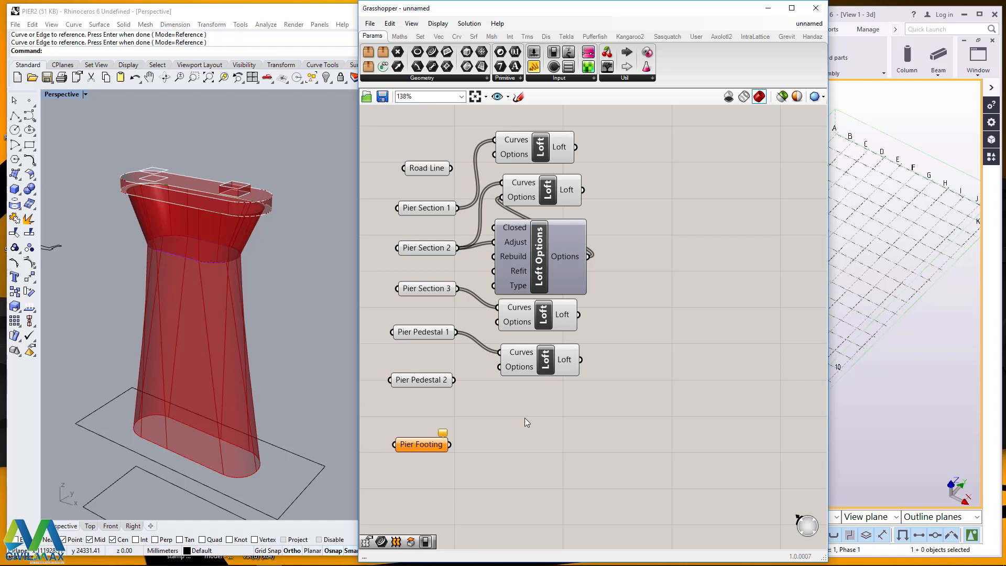
# - Add a Loft component below the Pier Pedestal 1 loft and connect the Pier Pedestal 2 parameter to its Curves input
pyautogui.doubleClick(497, 410)
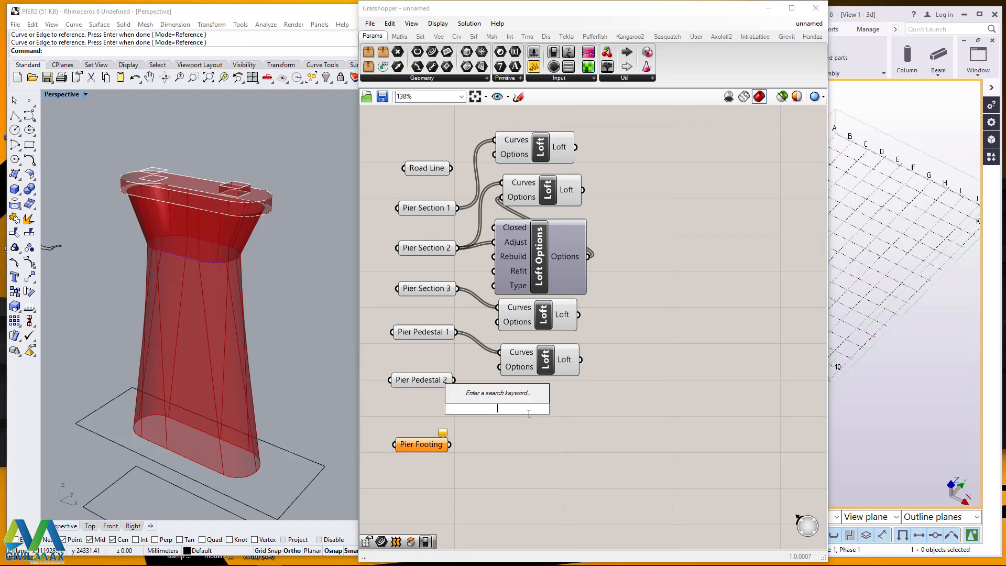
pyautogui.write('loft')
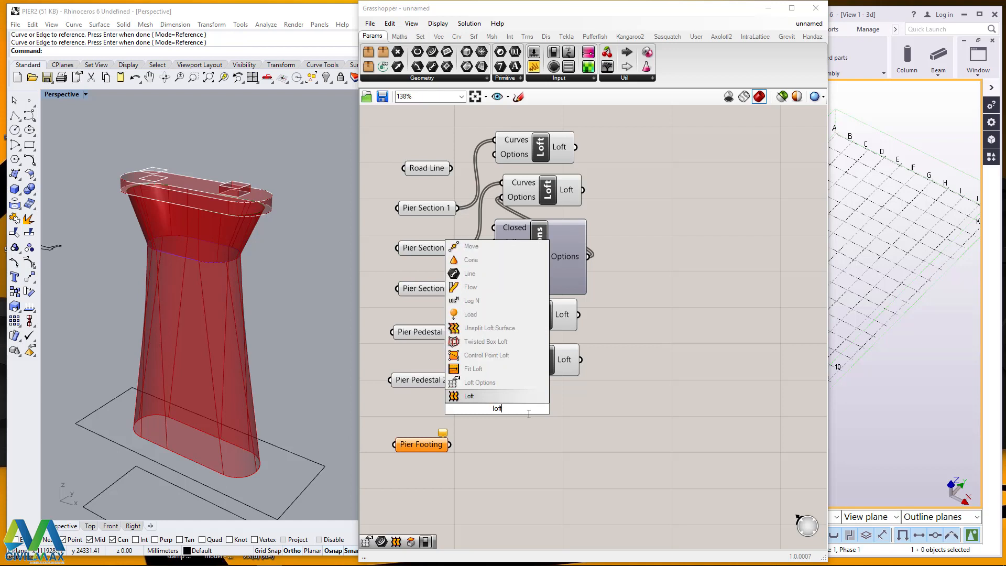
pyautogui.press('Return')
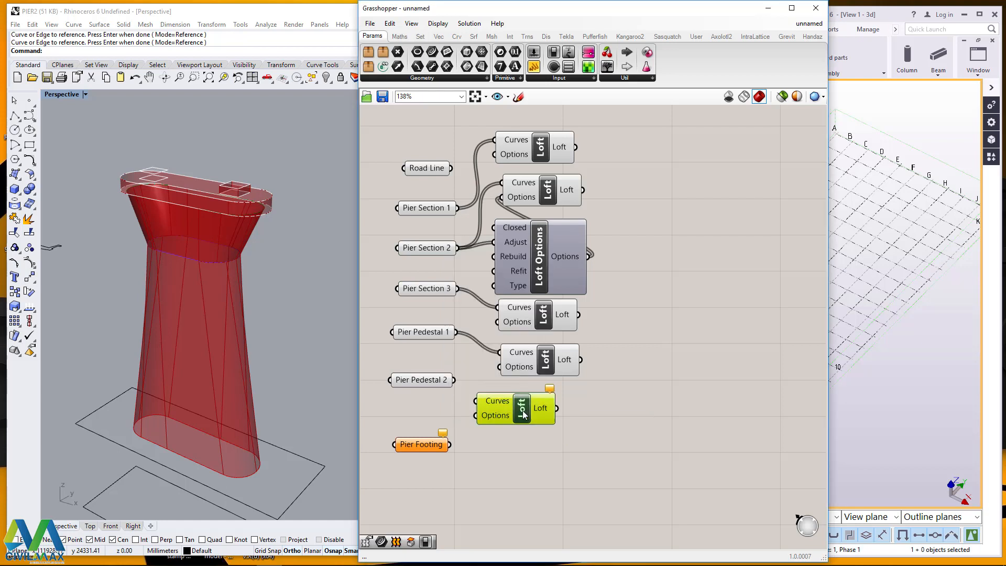
pyautogui.click(428, 382)
pyautogui.moveTo(454, 381); pyautogui.dragTo(531, 404)
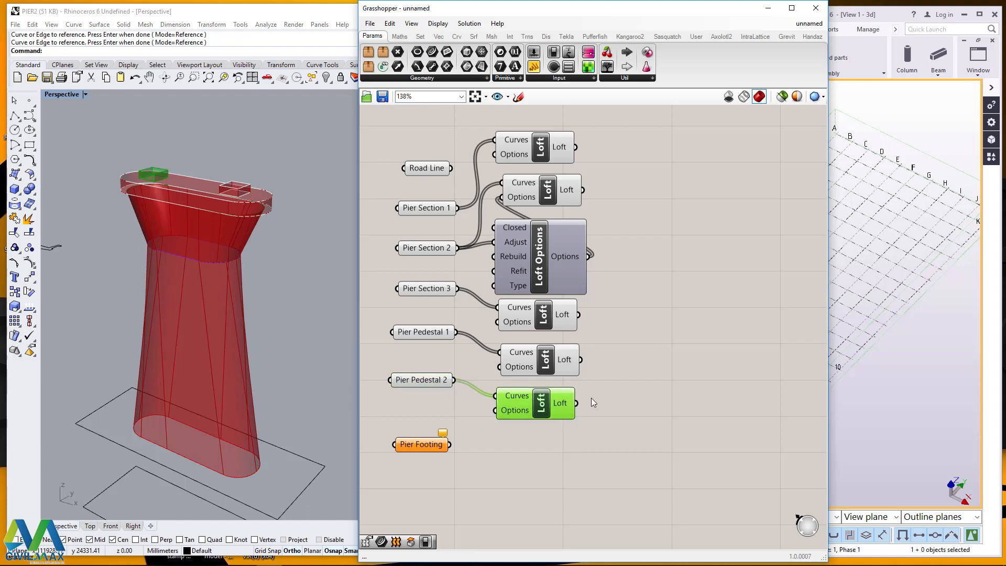
pyautogui.click(641, 360)
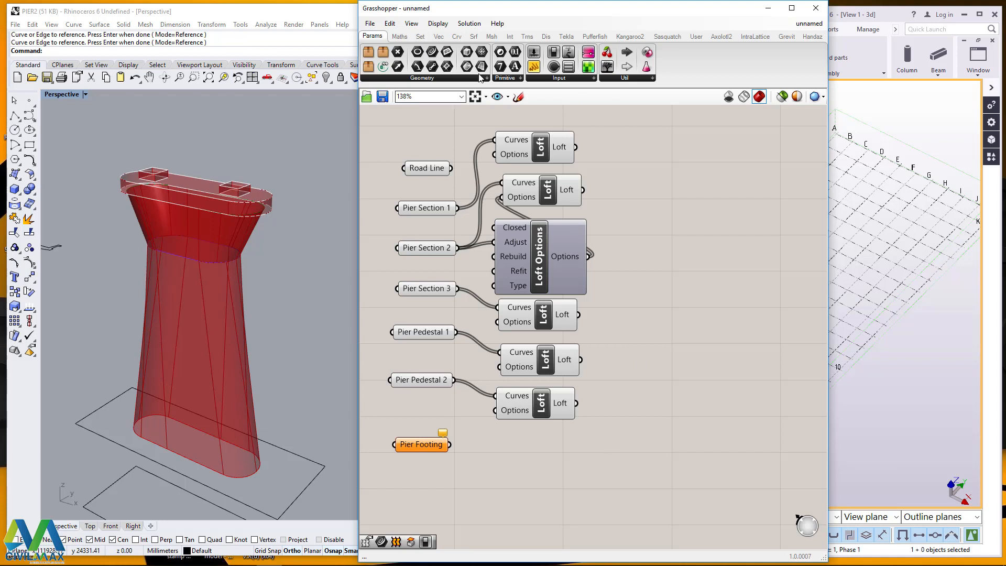
# - Add another Loft component and place it below the Pier Pedestal 2 loft, beside the Pier Footing parameter
pyautogui.doubleClick(677, 363)
pyautogui.write('loft')
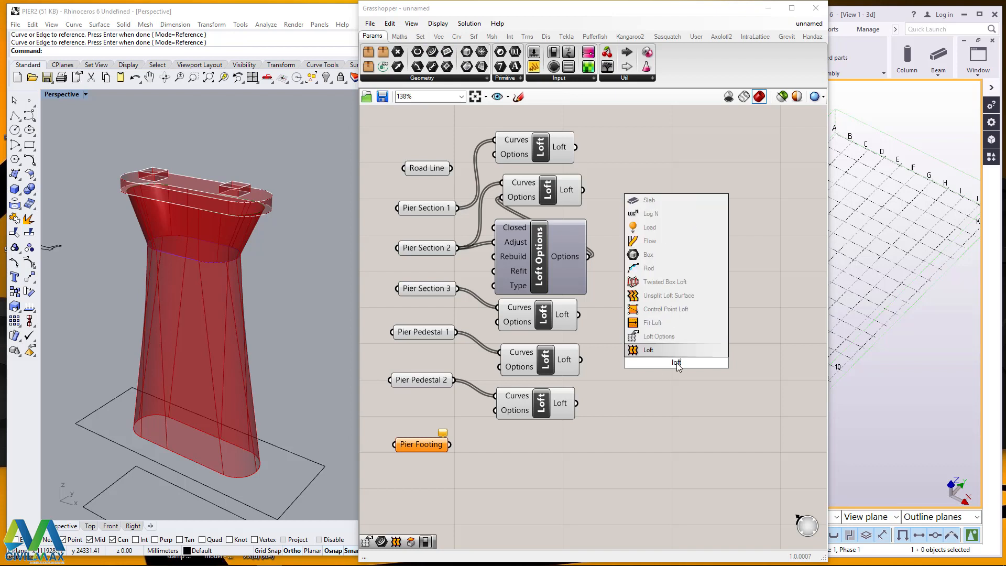
pyautogui.click(658, 350)
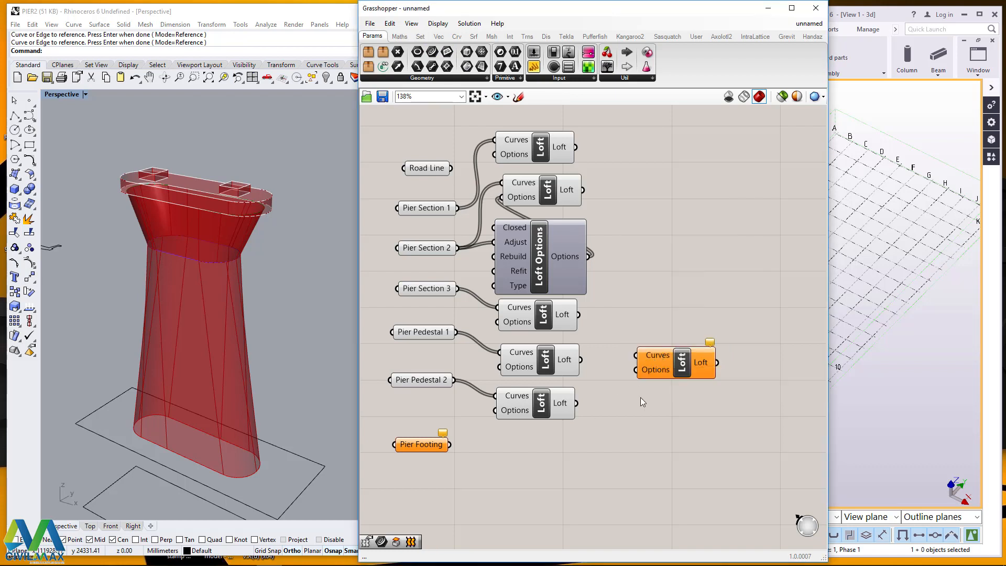
pyautogui.moveTo(667, 358); pyautogui.dragTo(525, 453)
pyautogui.click(658, 287)
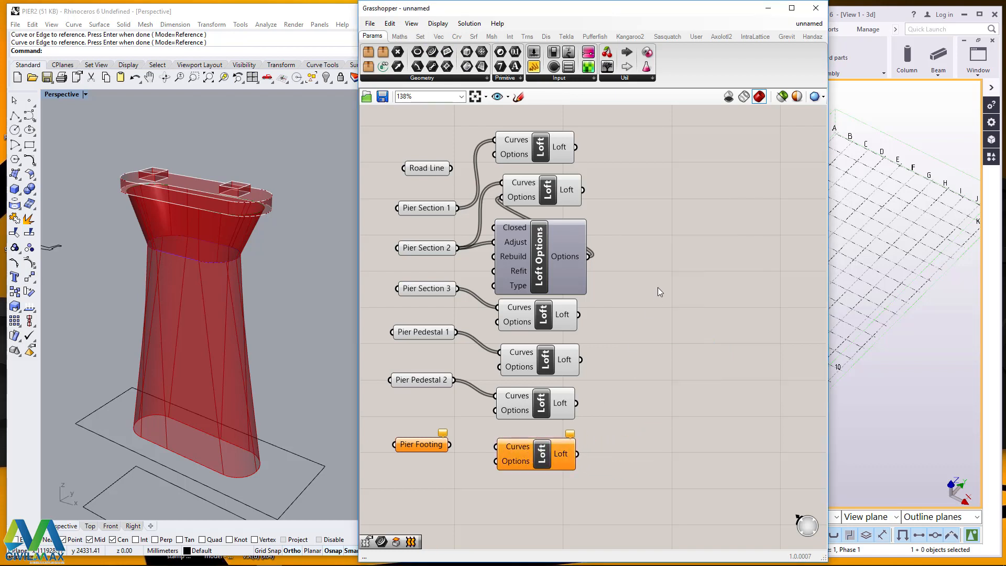
# - Move the Pier Footing parameter up slightly and reference the two large footing rectangles under the pier in it as multiple curves
pyautogui.moveTo(416, 448); pyautogui.dragTo(414, 430)
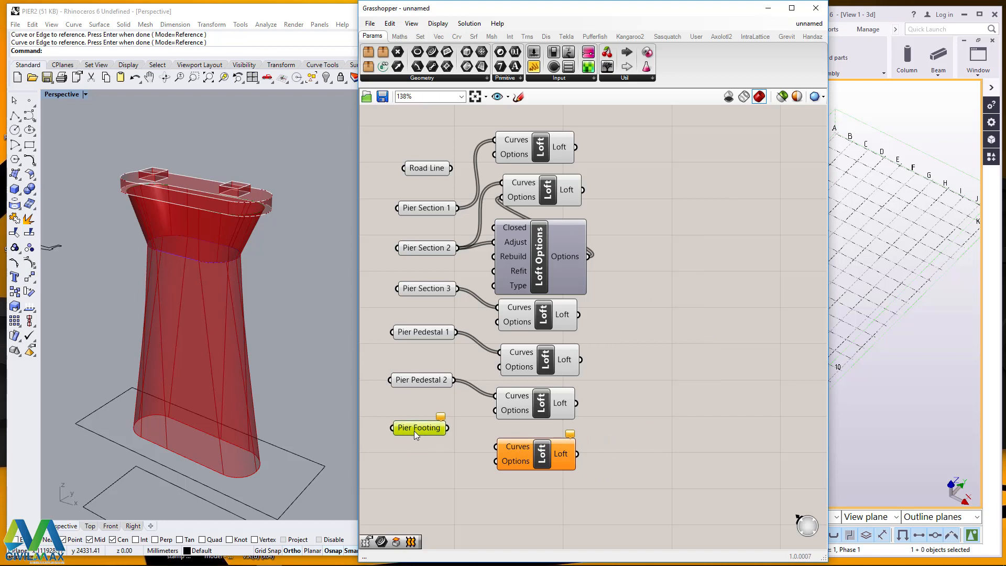
pyautogui.rightClick(414, 429)
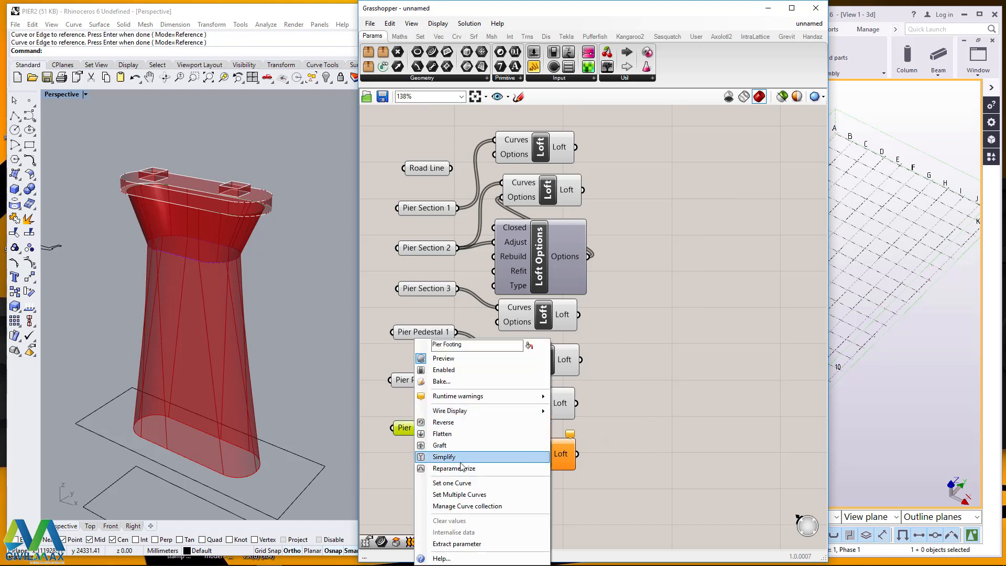
pyautogui.click(470, 495)
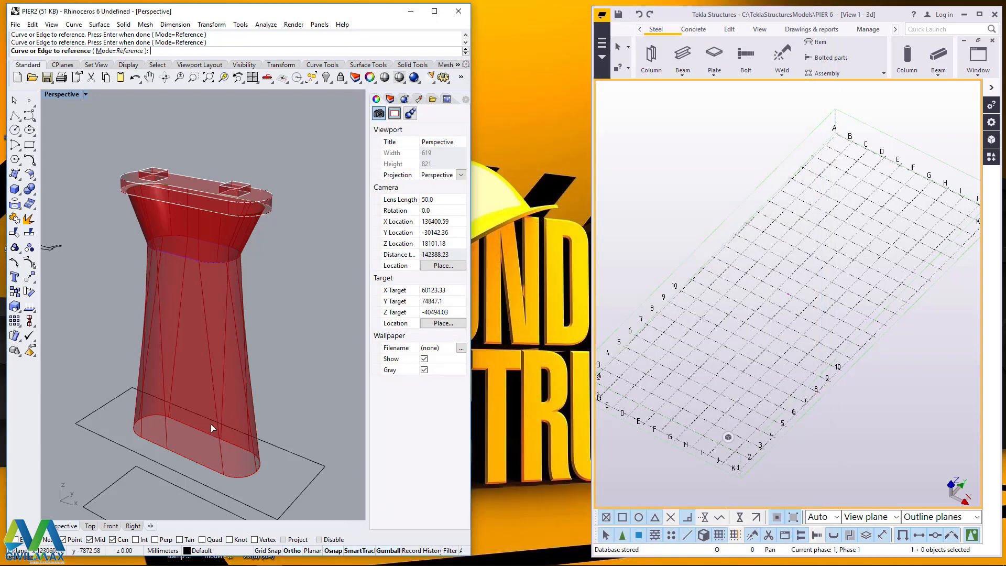
pyautogui.click(97, 433)
pyautogui.click(103, 490)
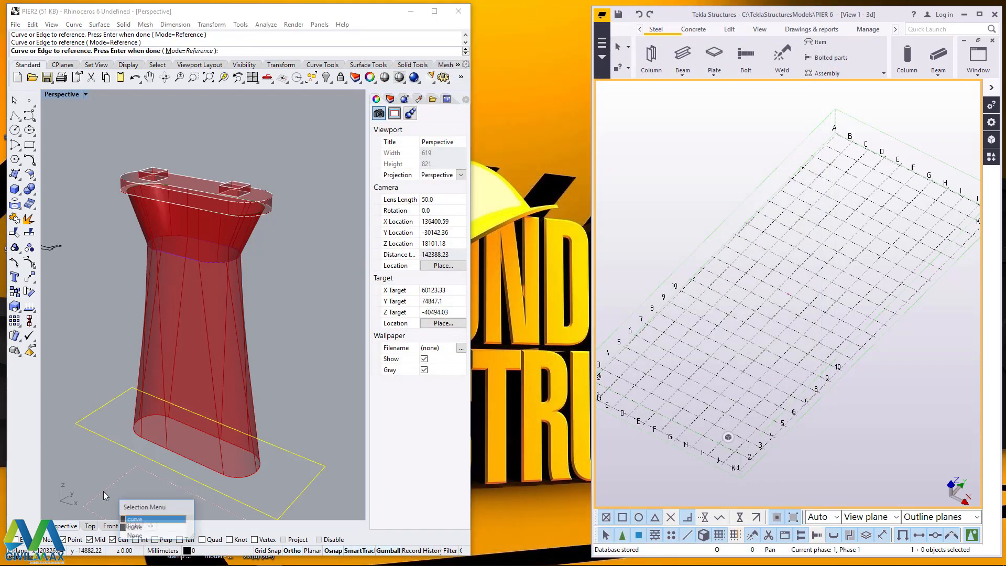
pyautogui.click(147, 519)
pyautogui.press('Return')
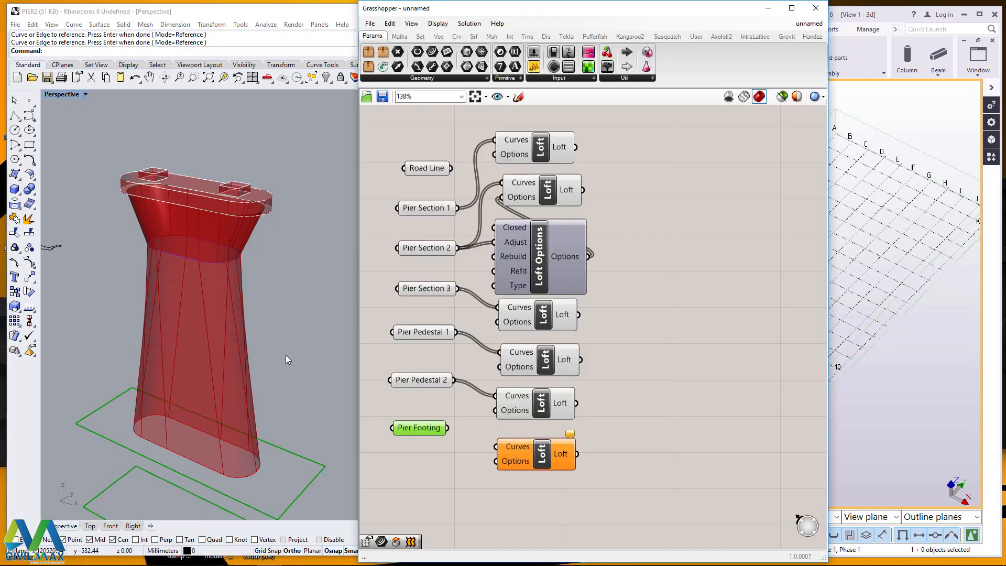
pyautogui.scroll(-3, 209, 283)
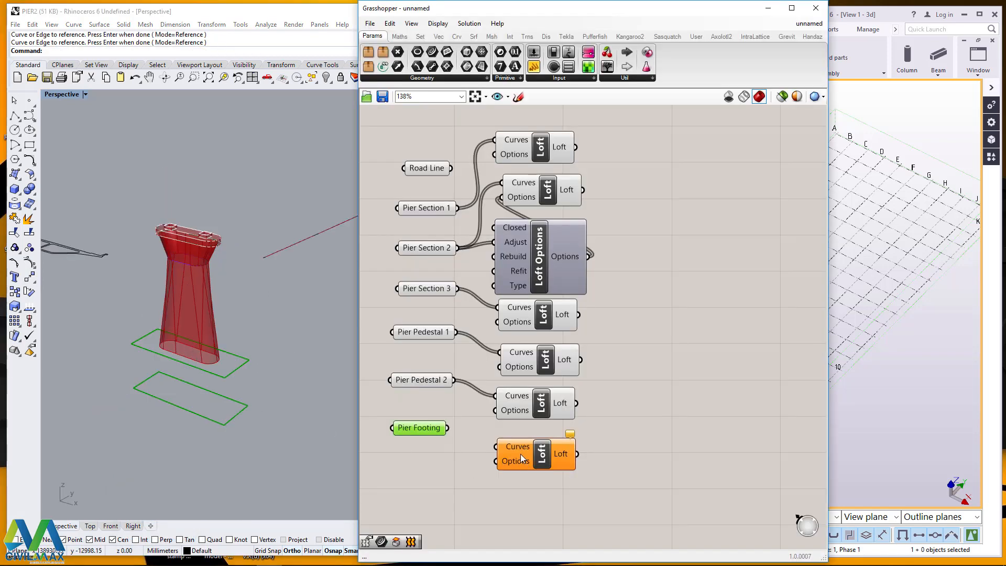
# - Connect the Pier Footing parameter to the lowest Loft's Curves input and shift the Pier Section 1 loft slightly to the right
pyautogui.moveTo(450, 429); pyautogui.dragTo(495, 447)
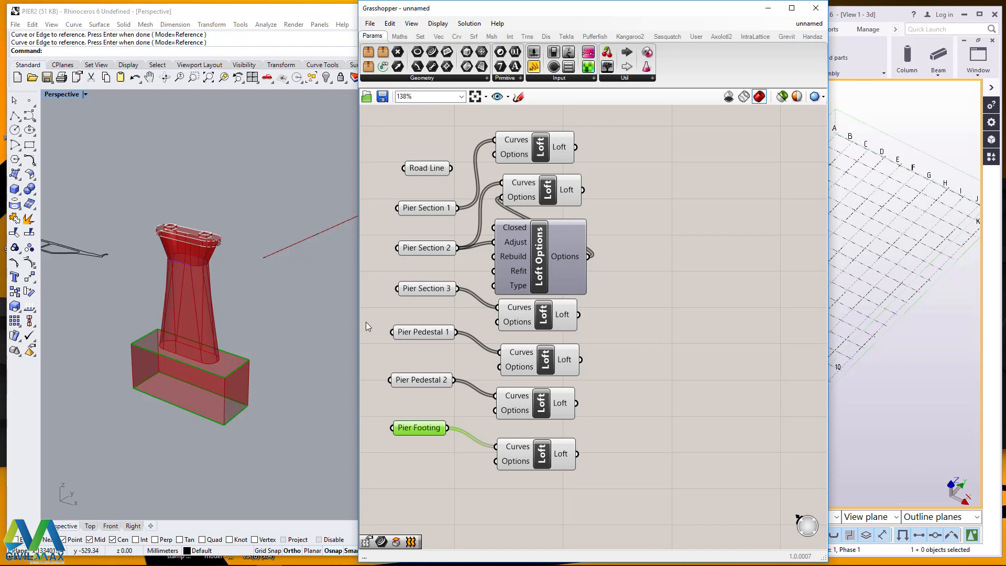
pyautogui.moveTo(565, 153); pyautogui.dragTo(576, 153)
pyautogui.click(672, 148)
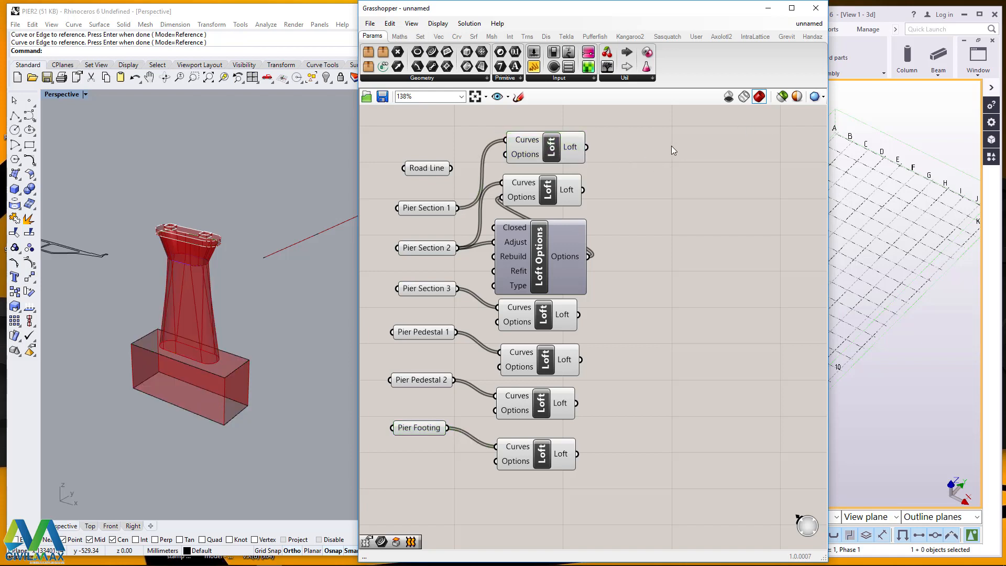
# - Add a Cap Holes component and place it to the right of the Pier Section 1 loft
pyautogui.write('CaA')
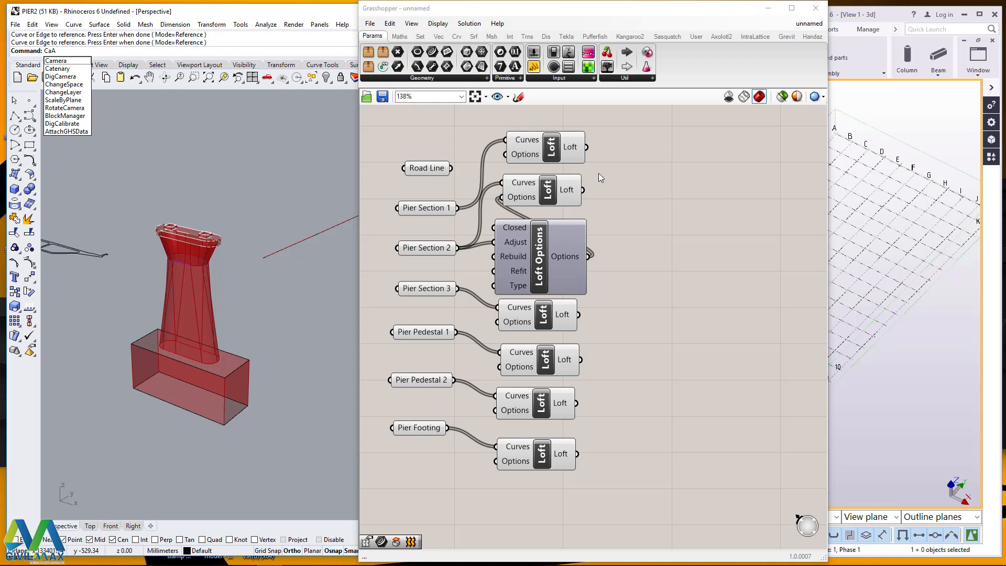
pyautogui.click(701, 135)
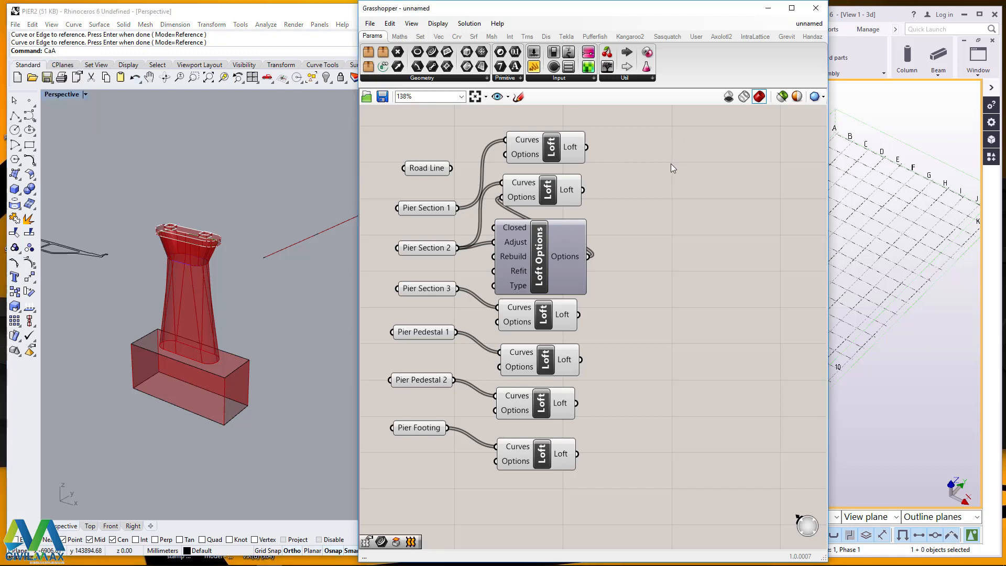
pyautogui.click(473, 36)
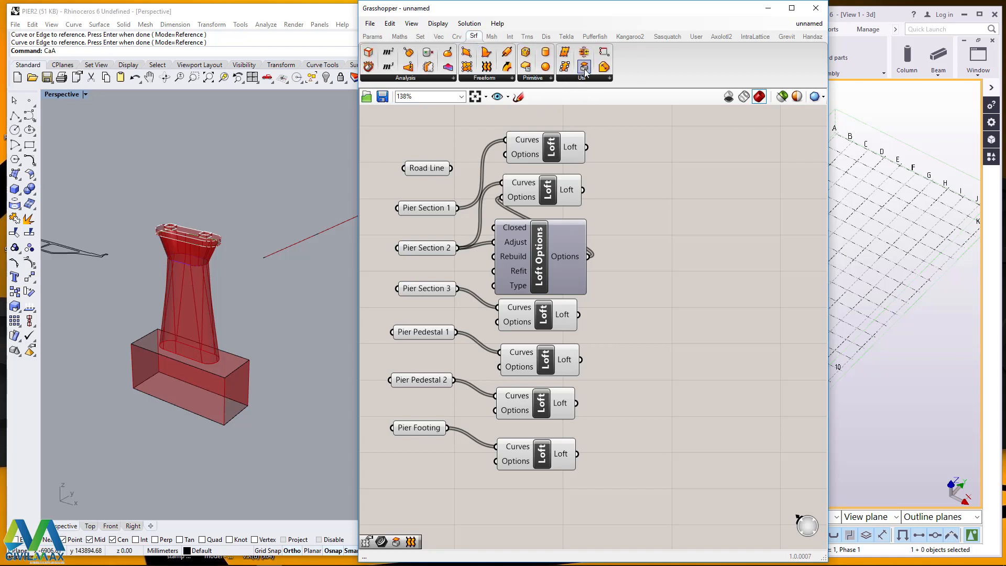
pyautogui.moveTo(585, 69); pyautogui.dragTo(673, 167)
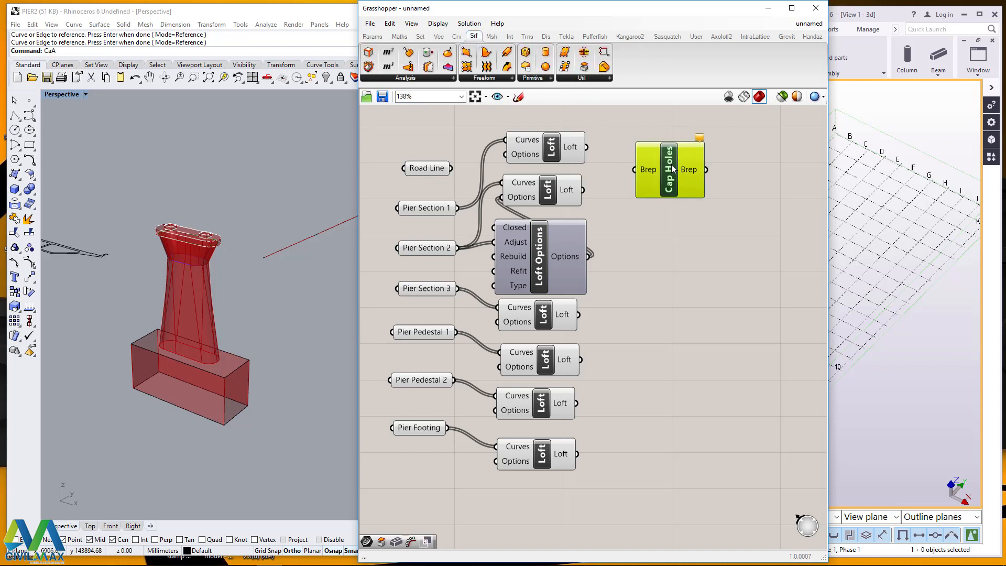
pyautogui.moveTo(673, 174); pyautogui.dragTo(663, 169)
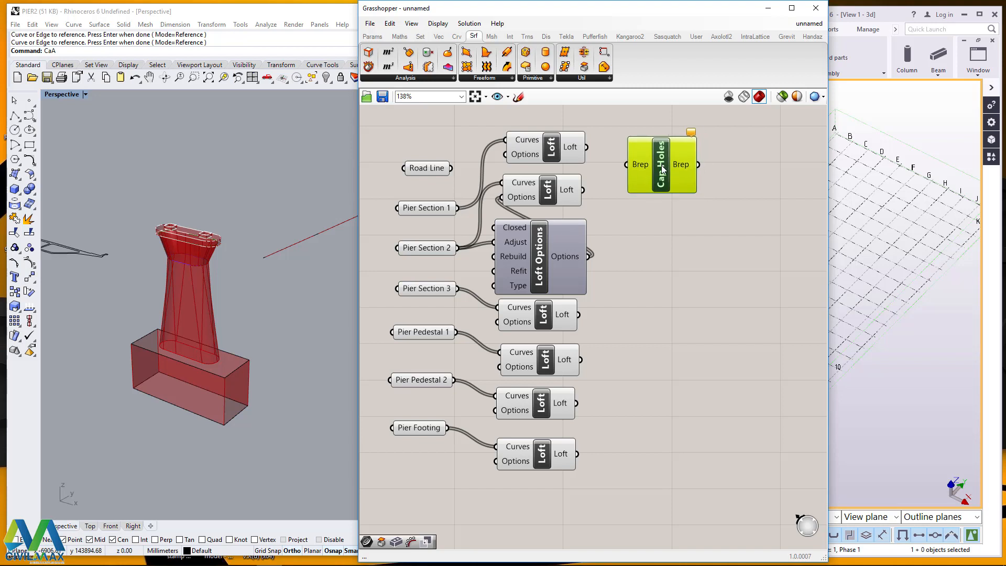
# - Highlight each Loft component in turn to examine which part of the pier it generates in the Rhino viewport
pyautogui.click(549, 150)
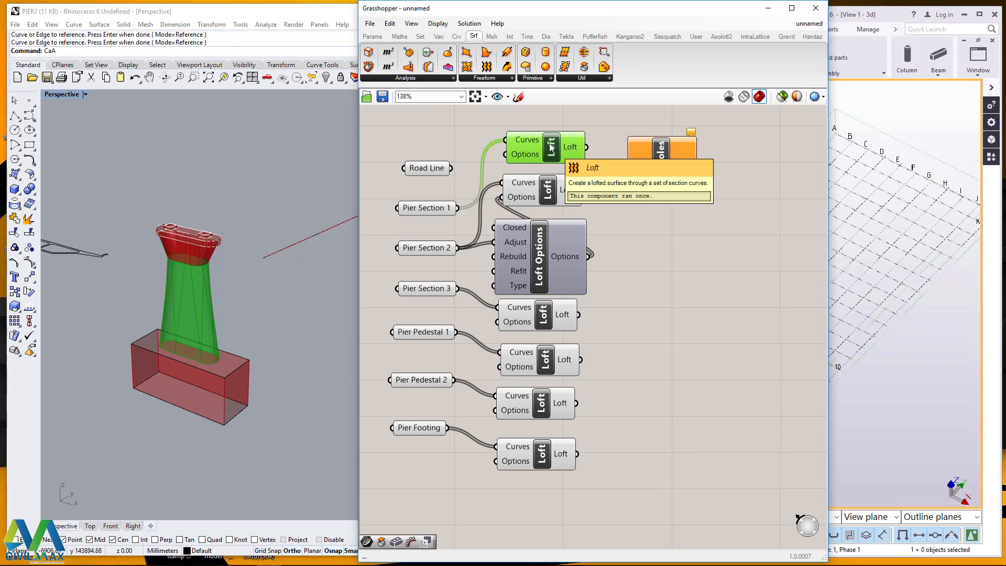
pyautogui.click(548, 190)
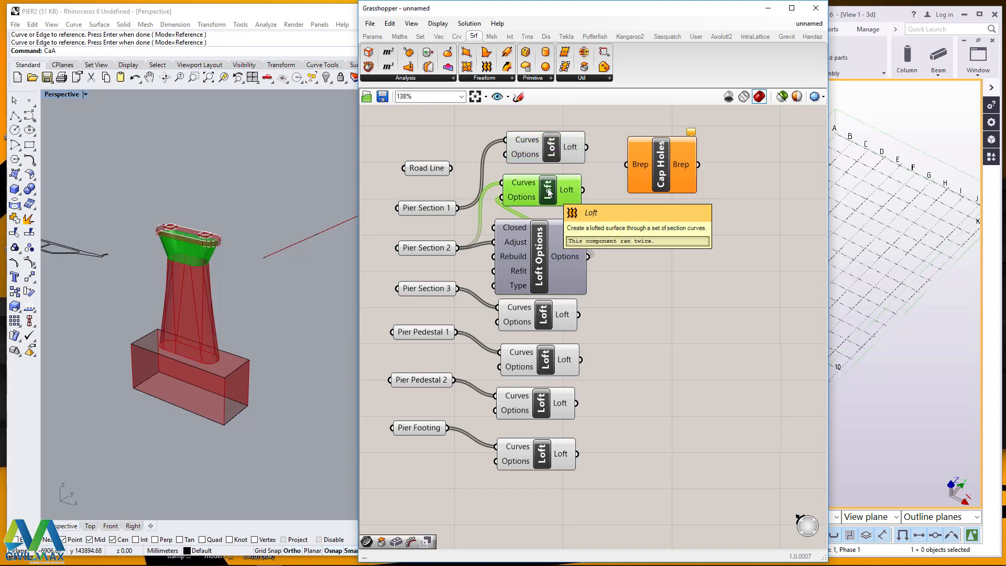
pyautogui.click(548, 248)
pyautogui.click(543, 319)
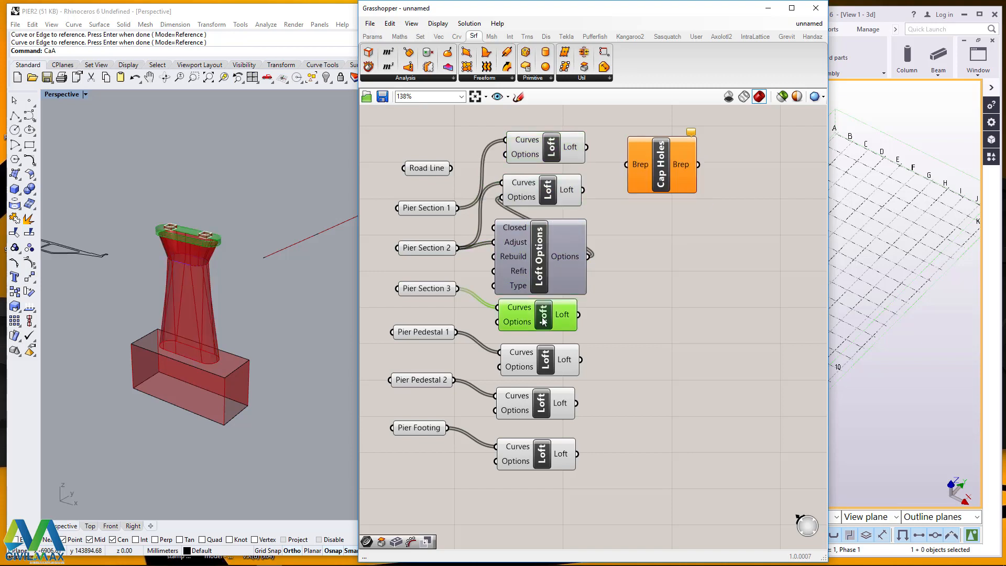
pyautogui.click(543, 362)
pyautogui.click(543, 404)
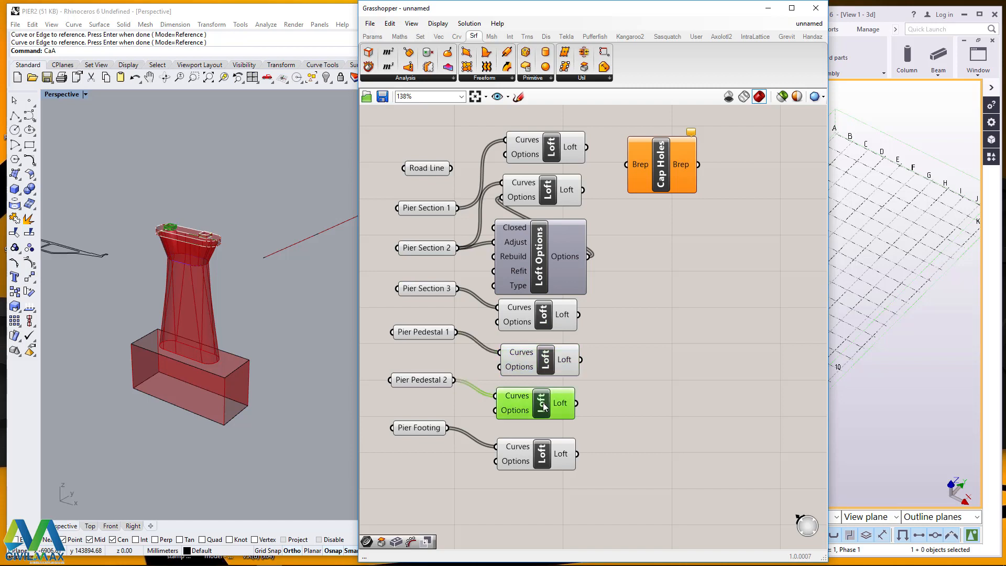
pyautogui.click(543, 454)
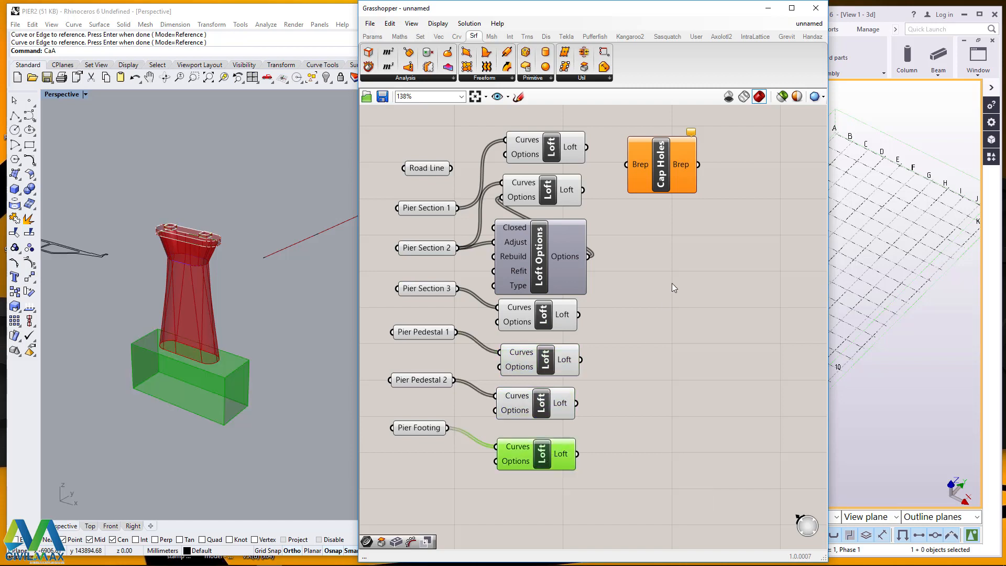
# - Connect the Pier Section 1 loft to the Cap Holes Brep input and add a second Cap Holes component below it
pyautogui.click(548, 149)
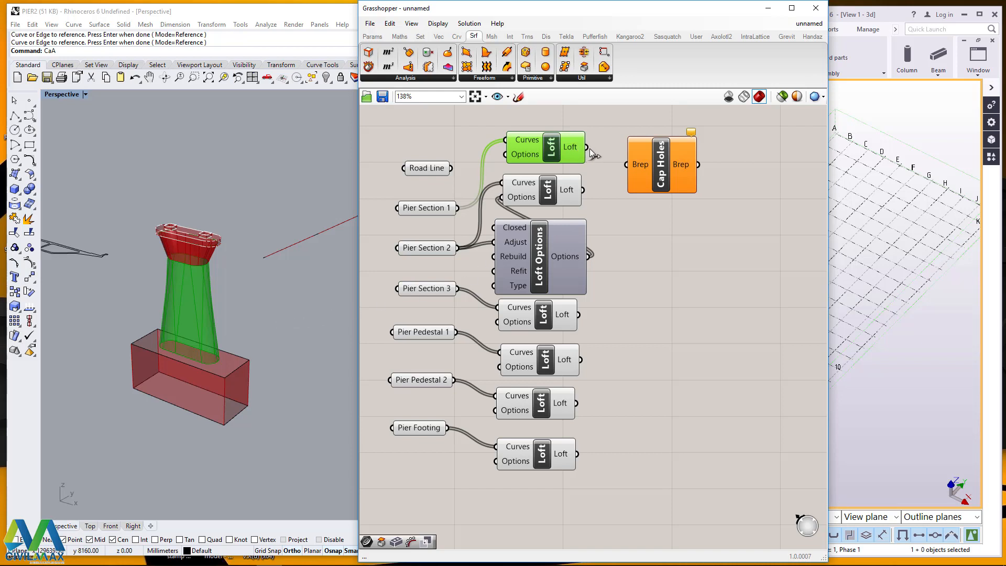
pyautogui.moveTo(587, 148); pyautogui.dragTo(626, 165)
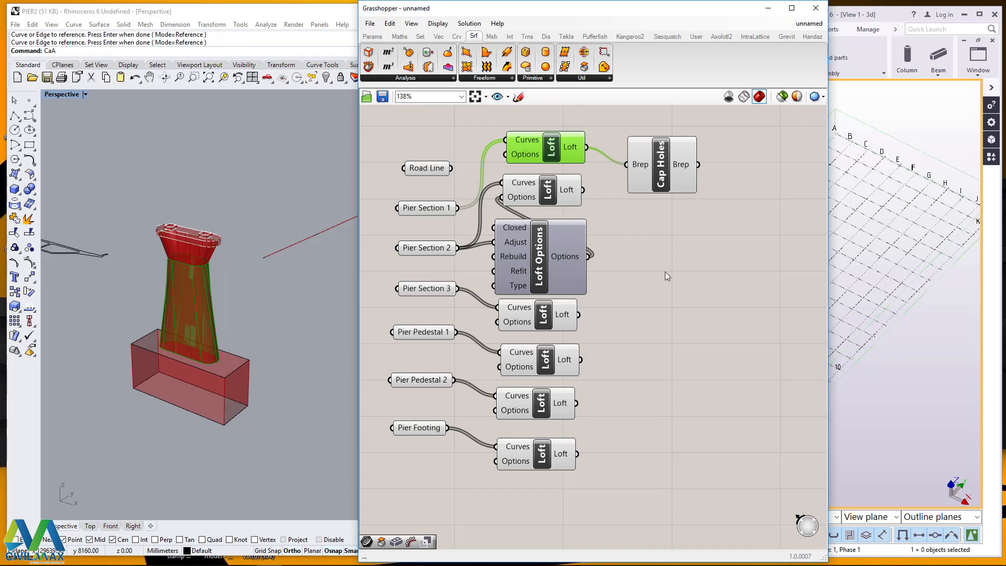
pyautogui.click(583, 65)
pyautogui.click(661, 253)
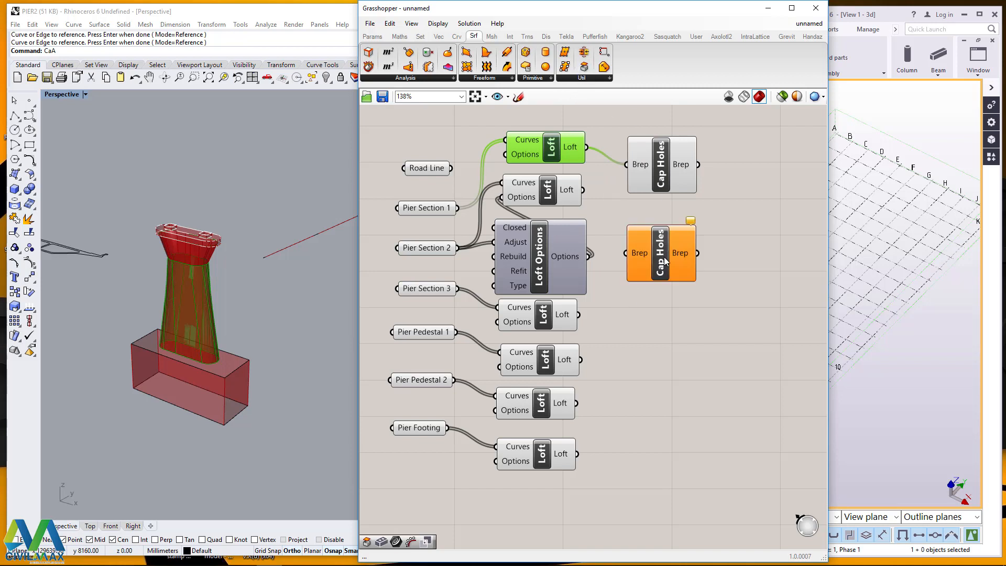
# - Make four copies of the unconnected Cap Holes component
pyautogui.click(660, 253)
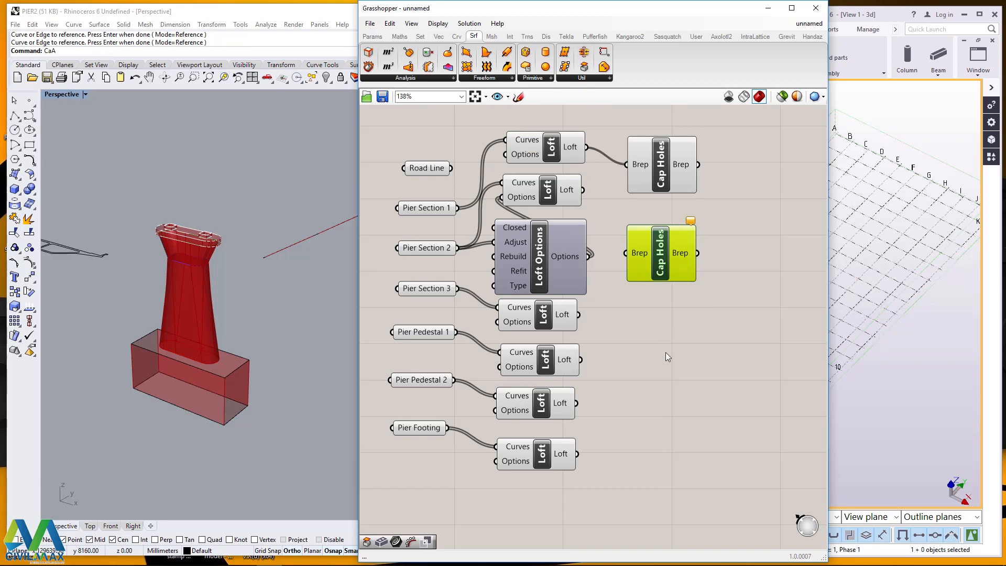
pyautogui.hotkey('ctrl', 'c')
pyautogui.hotkey('ctrl', 'v')
pyautogui.hotkey('ctrl', 'v')
pyautogui.hotkey('ctrl', 'v')
pyautogui.hotkey('ctrl', 'v')
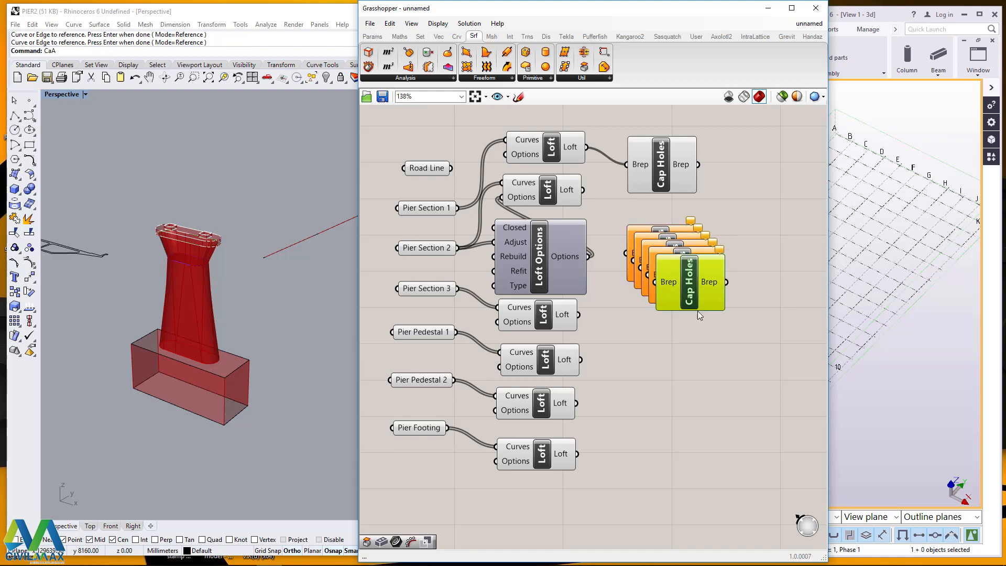
# - Spread the Cap Holes copies into a column beside the lofts, leaving one spare copy to the right of the column
pyautogui.moveTo(696, 310); pyautogui.dragTo(671, 486)
pyautogui.moveTo(683, 293); pyautogui.dragTo(662, 417)
pyautogui.moveTo(671, 277); pyautogui.dragTo(660, 336)
pyautogui.moveTo(676, 251); pyautogui.dragTo(665, 220)
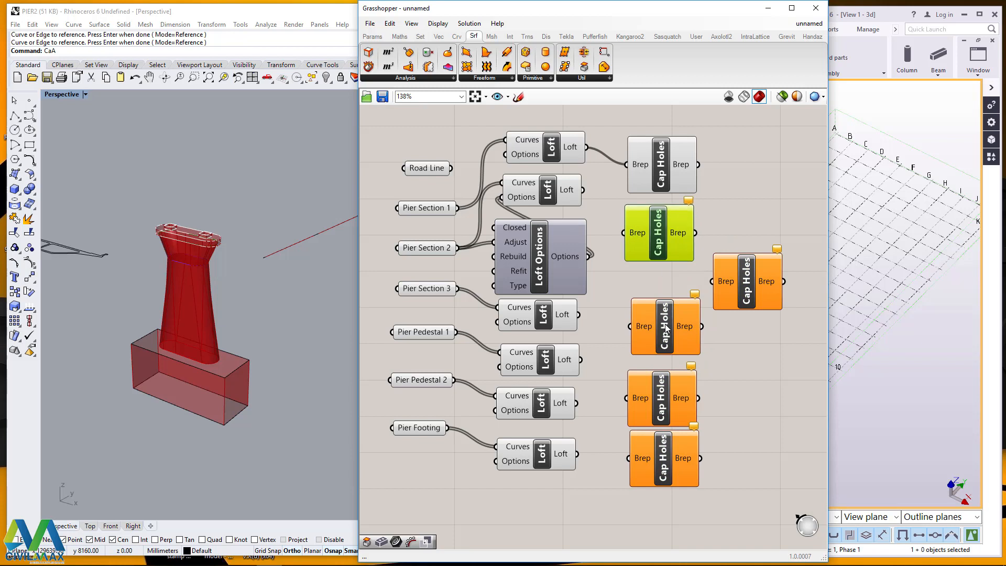
pyautogui.moveTo(665, 328); pyautogui.dragTo(663, 299)
pyautogui.moveTo(661, 398); pyautogui.dragTo(662, 366)
pyautogui.moveTo(661, 454); pyautogui.dragTo(657, 427)
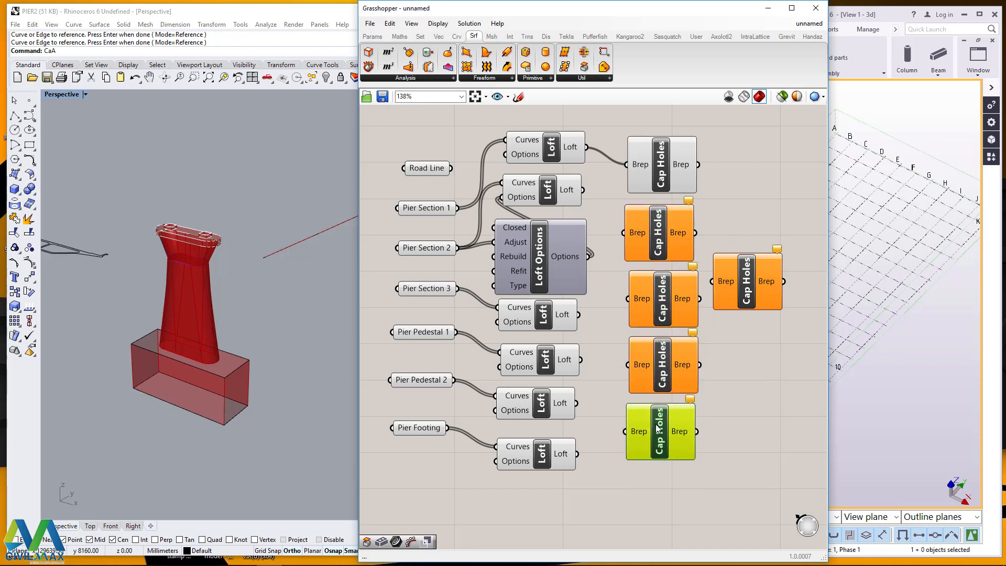
# - Connect the Pier Section 2 and Pier Section 3 lofts to the Brep inputs of the second and third Cap Holes components
pyautogui.click(556, 192)
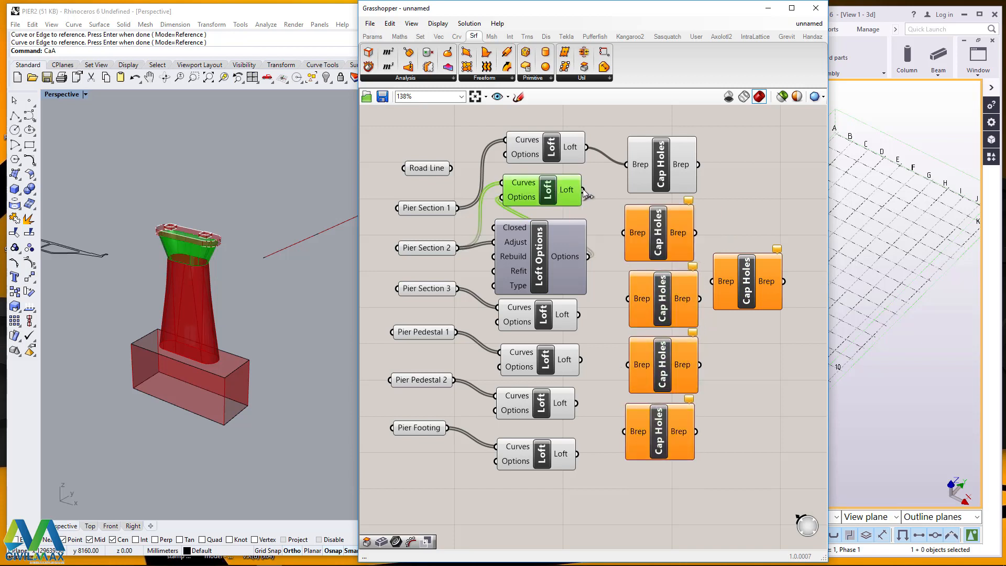
pyautogui.moveTo(584, 190); pyautogui.dragTo(619, 234)
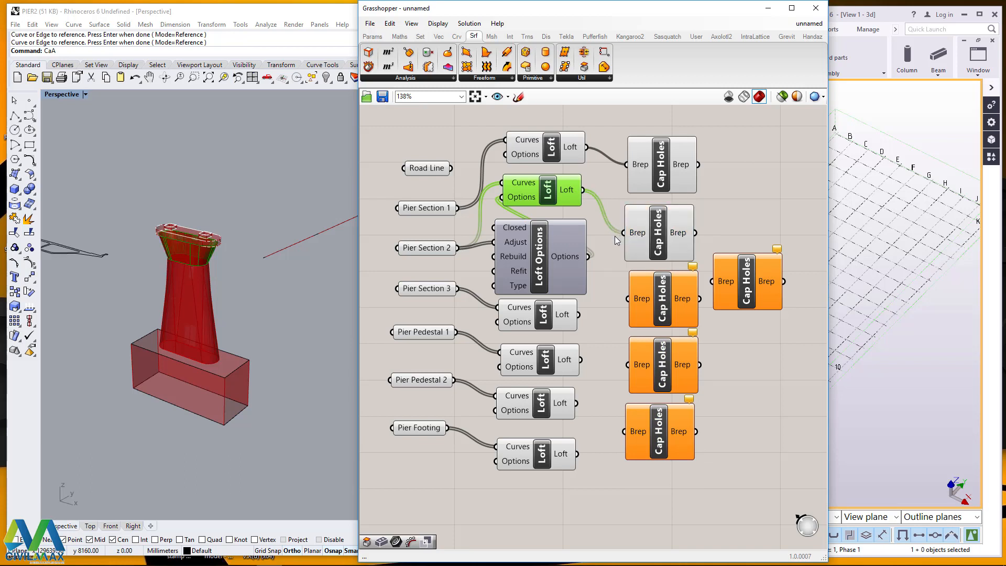
pyautogui.click(550, 322)
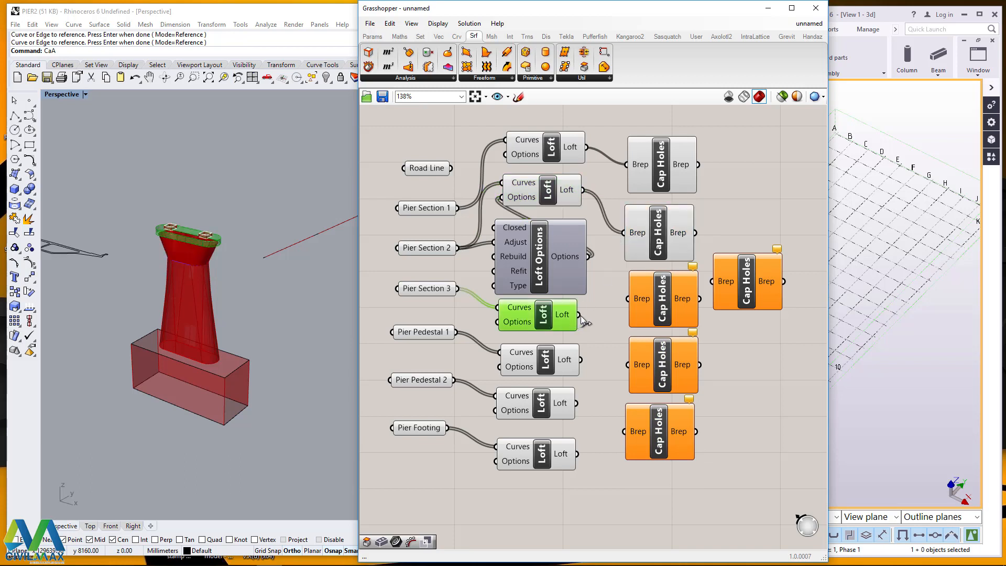
pyautogui.moveTo(579, 314); pyautogui.dragTo(627, 299)
# - Connect the Pier Pedestal 1 and Pier Pedestal 2 lofts to the Brep inputs of the fourth and fifth Cap Holes components
pyautogui.click(575, 362)
pyautogui.moveTo(579, 361); pyautogui.dragTo(622, 368)
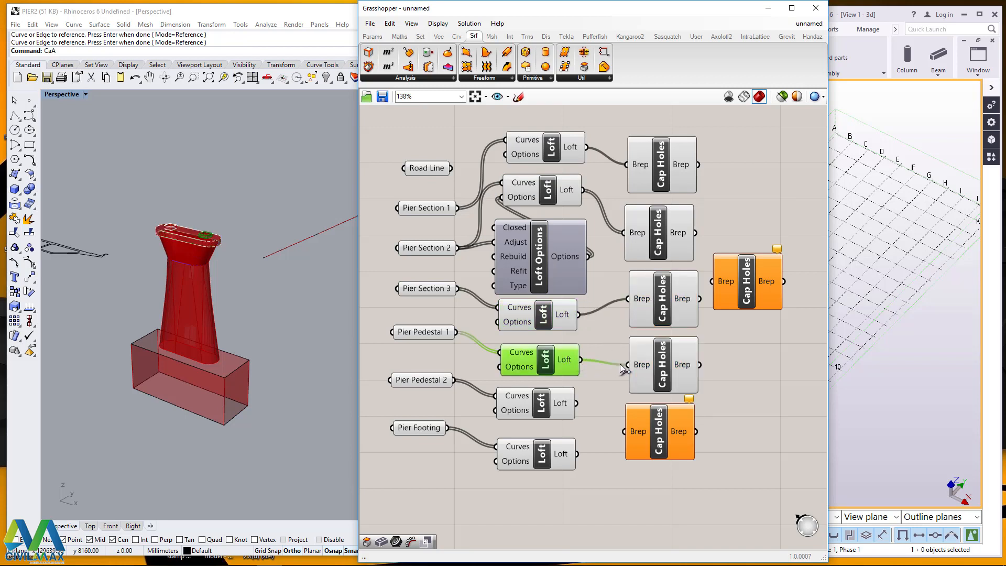
pyautogui.click(558, 403)
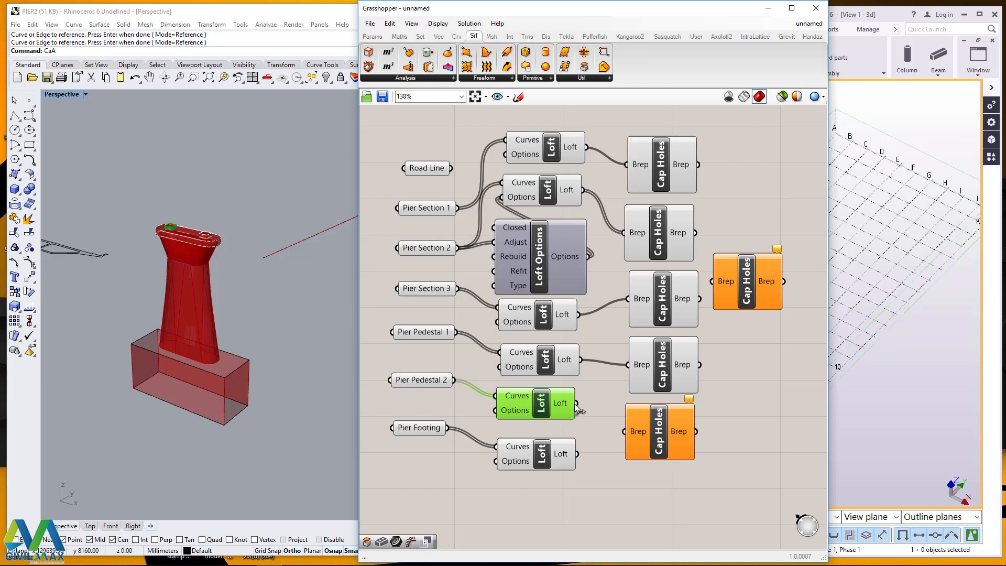
pyautogui.moveTo(576, 402); pyautogui.dragTo(624, 431)
# - Move the spare Cap Holes component to the bottom of the column and connect the Pier Footing loft to its Brep input
pyautogui.moveTo(729, 274); pyautogui.dragTo(618, 489)
pyautogui.click(573, 454)
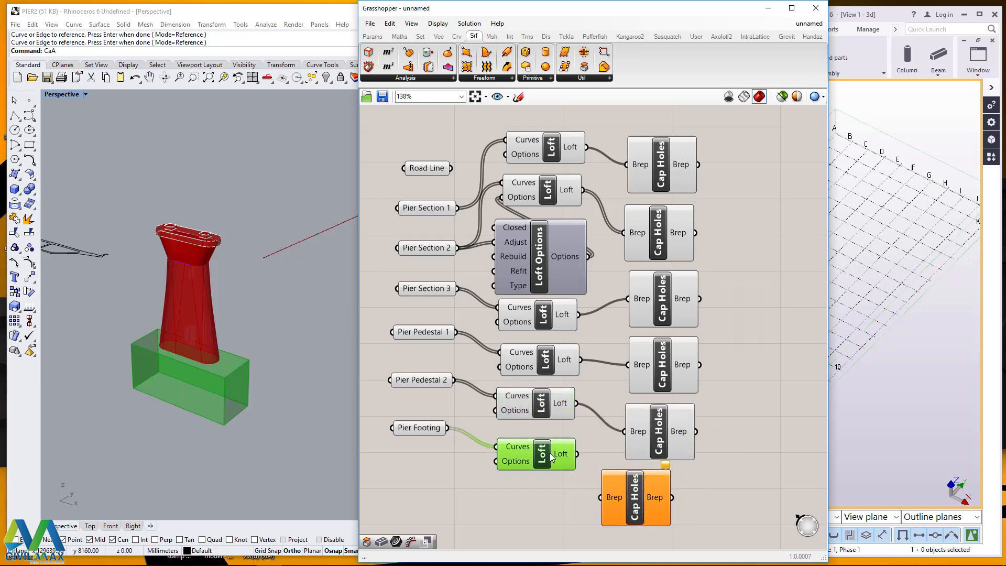
pyautogui.moveTo(600, 502); pyautogui.dragTo(600, 498)
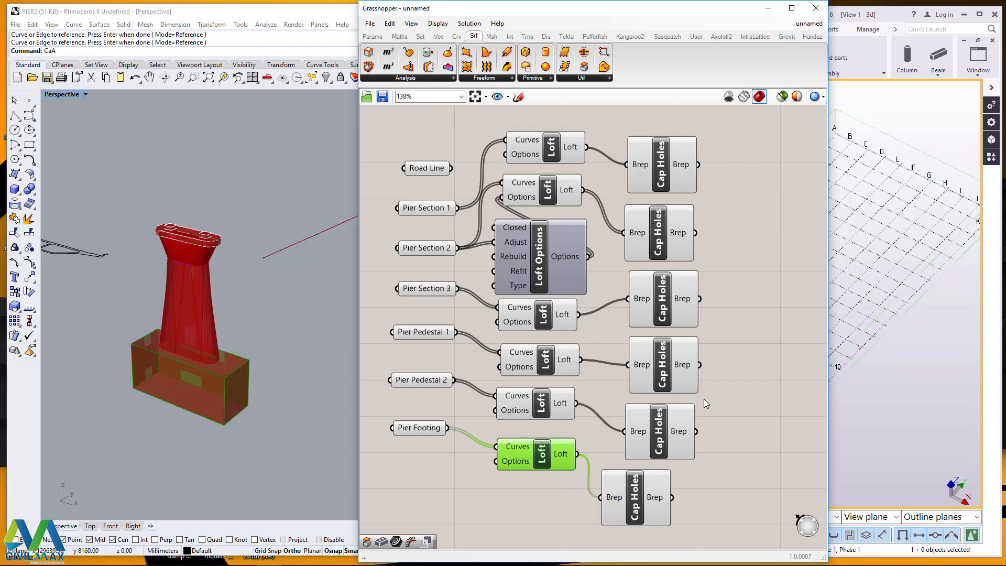
# - Reposition the six Cap Holes components one by one into a tighter, roughly straight column nearer the lofts
pyautogui.moveTo(681, 169); pyautogui.dragTo(671, 162)
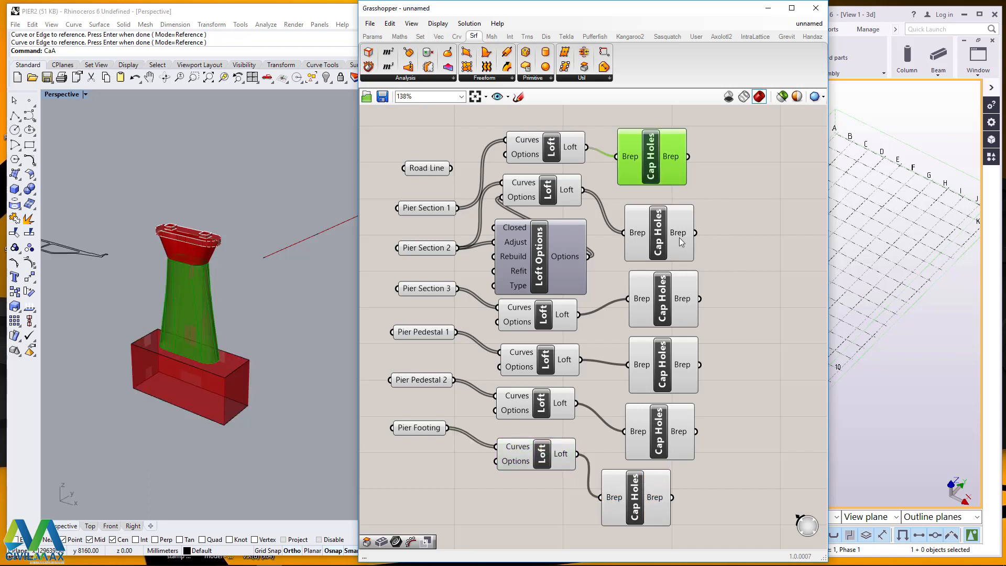
pyautogui.moveTo(679, 238); pyautogui.dragTo(662, 233)
pyautogui.moveTo(684, 312); pyautogui.dragTo(669, 308)
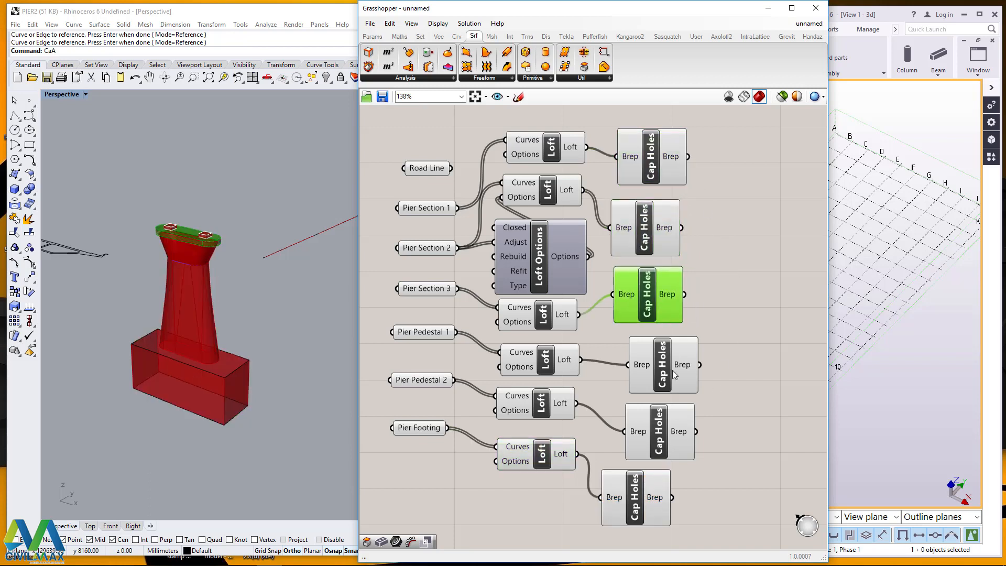
pyautogui.moveTo(671, 369); pyautogui.dragTo(650, 363)
pyautogui.moveTo(671, 422); pyautogui.dragTo(652, 413)
pyautogui.moveTo(647, 486); pyautogui.dragTo(657, 477)
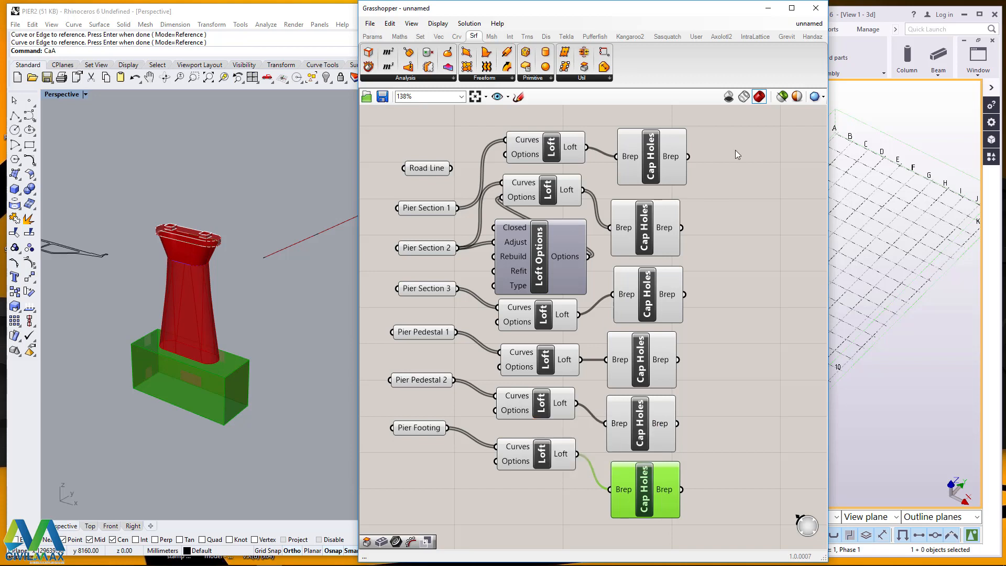
# - Align the centres of all six Cap Holes components in one column and distribute them evenly vertically
pyautogui.moveTo(719, 125); pyautogui.dragTo(644, 505)
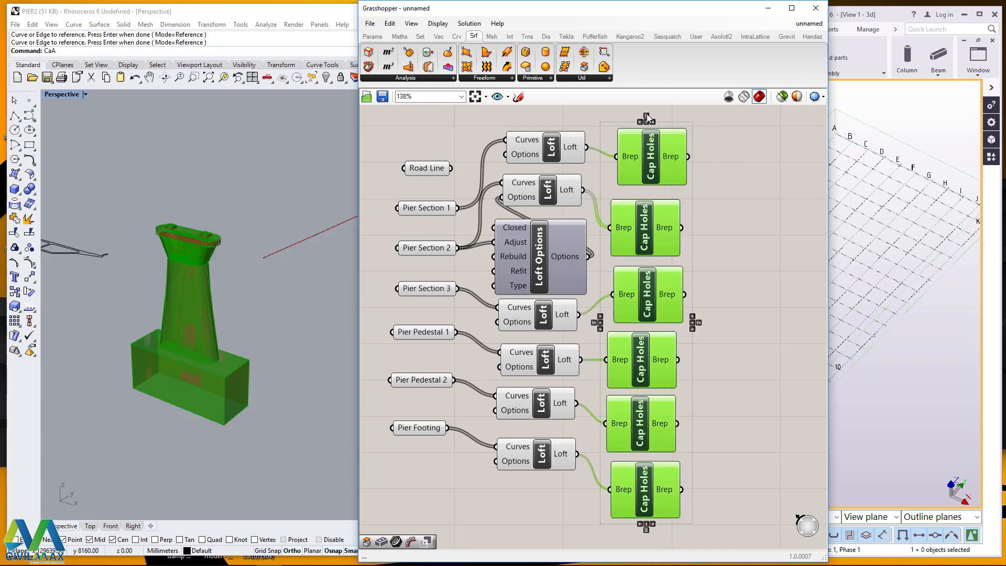
pyautogui.click(648, 122)
pyautogui.click(647, 121)
pyautogui.click(697, 155)
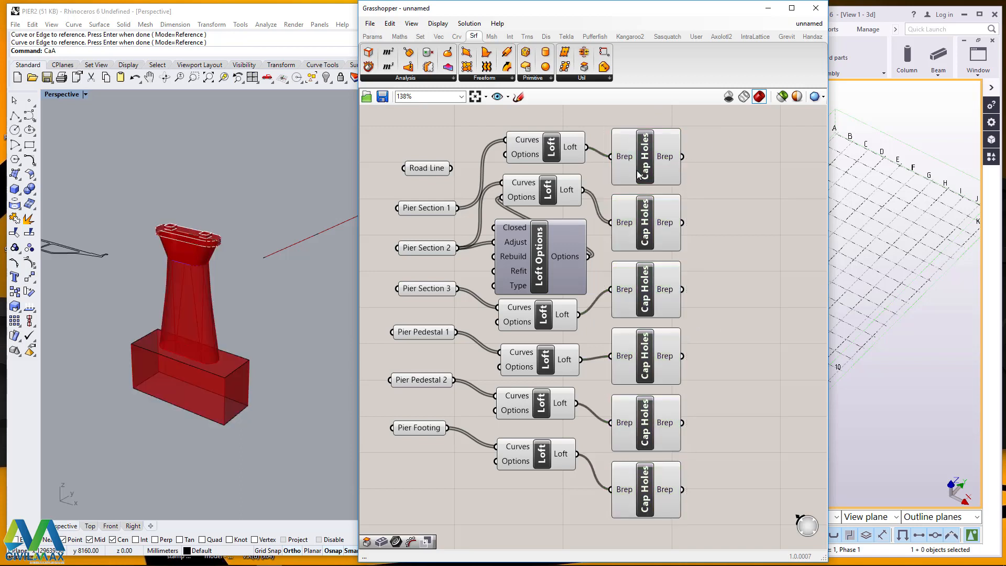
# - Align the centres of the six Loft components and Loft Options in one column and distribute them evenly vertically
pyautogui.click(561, 147)
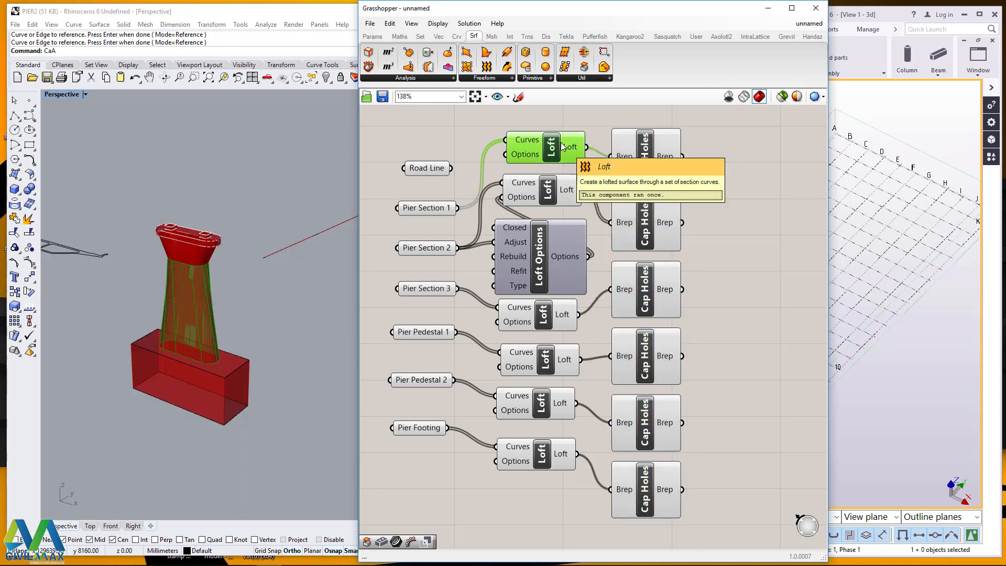
pyautogui.keyDown('shift'); pyautogui.click(545, 190); pyautogui.keyUp('shift')
pyautogui.keyDown('shift'); pyautogui.click(558, 226); pyautogui.keyUp('shift')
pyautogui.keyDown('shift'); pyautogui.click(560, 320); pyautogui.keyUp('shift')
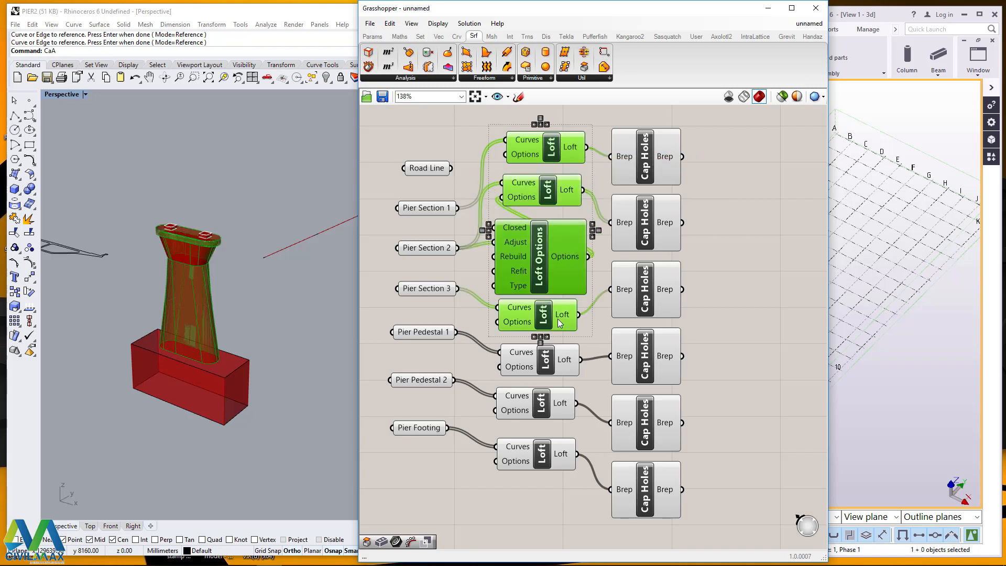
pyautogui.keyDown('shift'); pyautogui.click(563, 358); pyautogui.keyUp('shift')
pyautogui.keyDown('shift'); pyautogui.click(565, 403); pyautogui.keyUp('shift')
pyautogui.keyDown('shift'); pyautogui.click(562, 444); pyautogui.keyUp('shift')
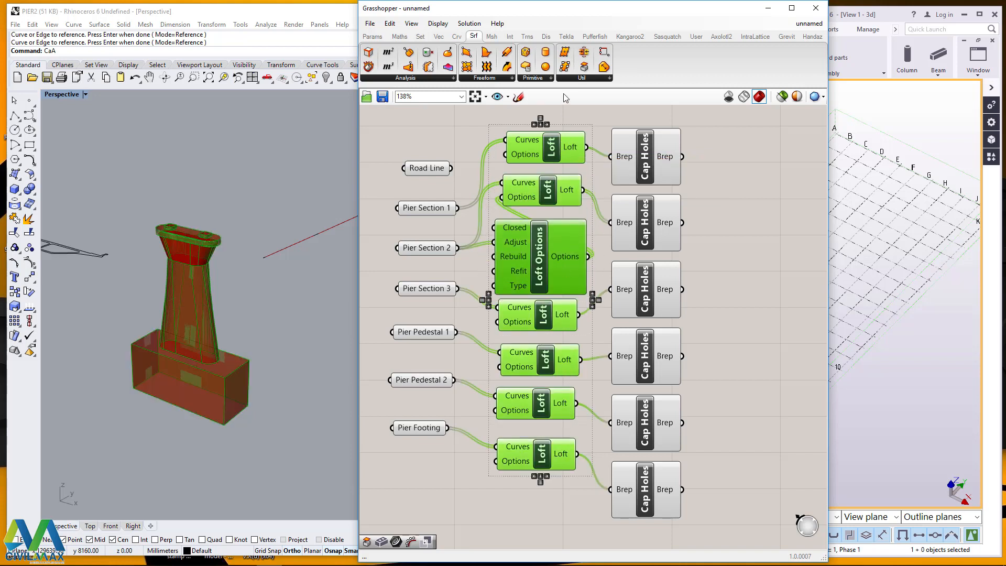
pyautogui.click(540, 121)
pyautogui.click(544, 128)
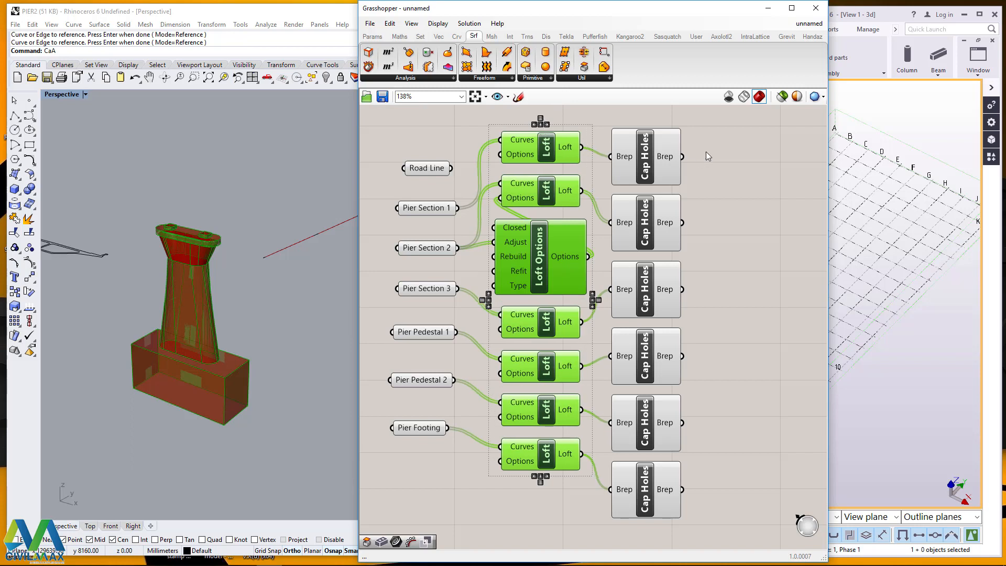
pyautogui.click(708, 154)
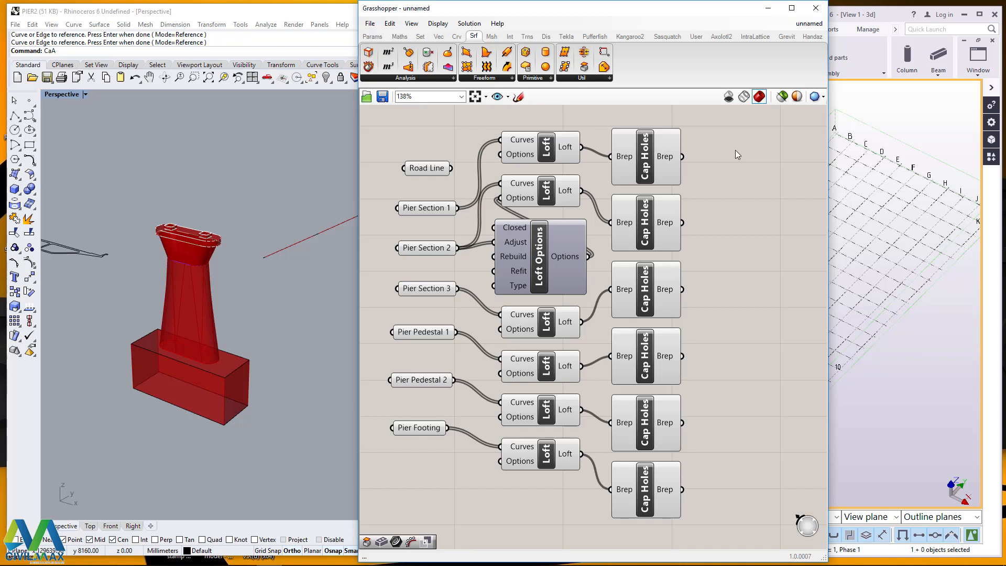
pyautogui.scroll(-5, 155, 318)
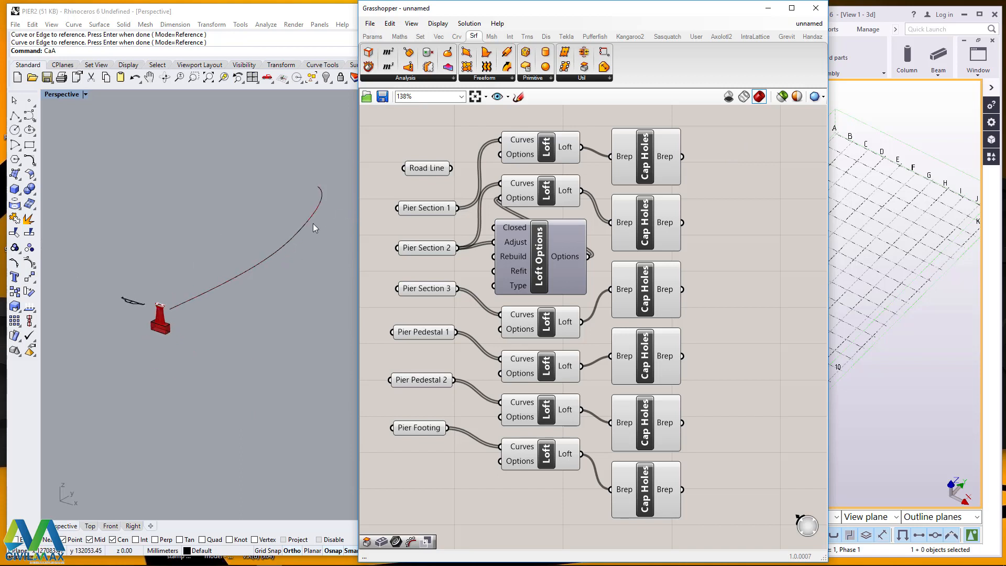
pyautogui.scroll(5, 161, 313)
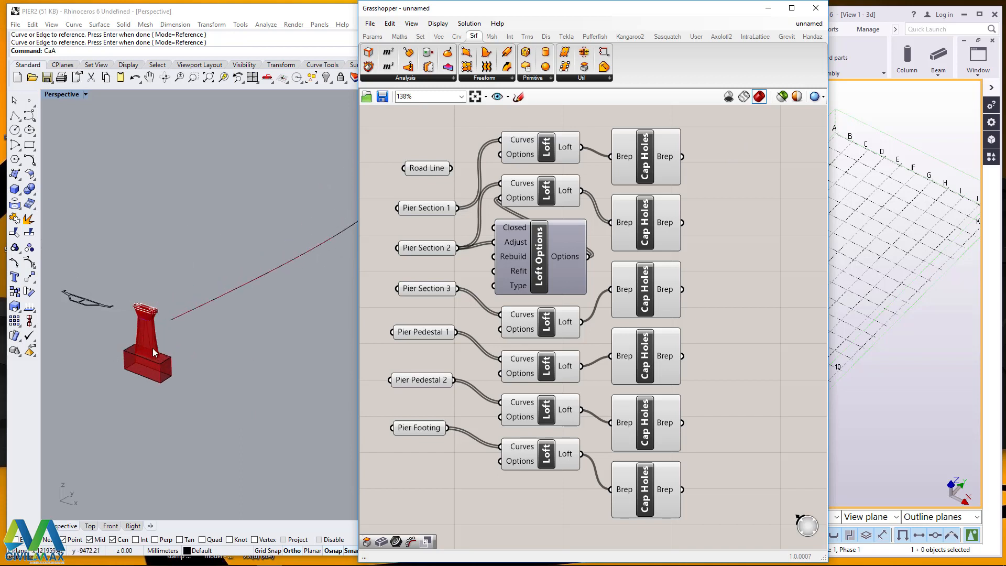
pyautogui.scroll(-4, 145, 341)
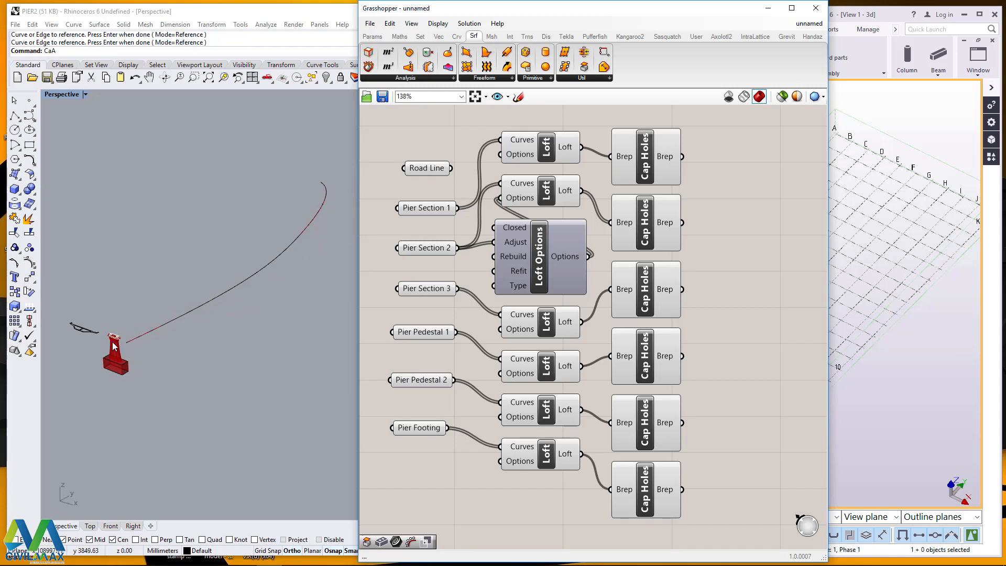
pyautogui.scroll(3, 117, 344)
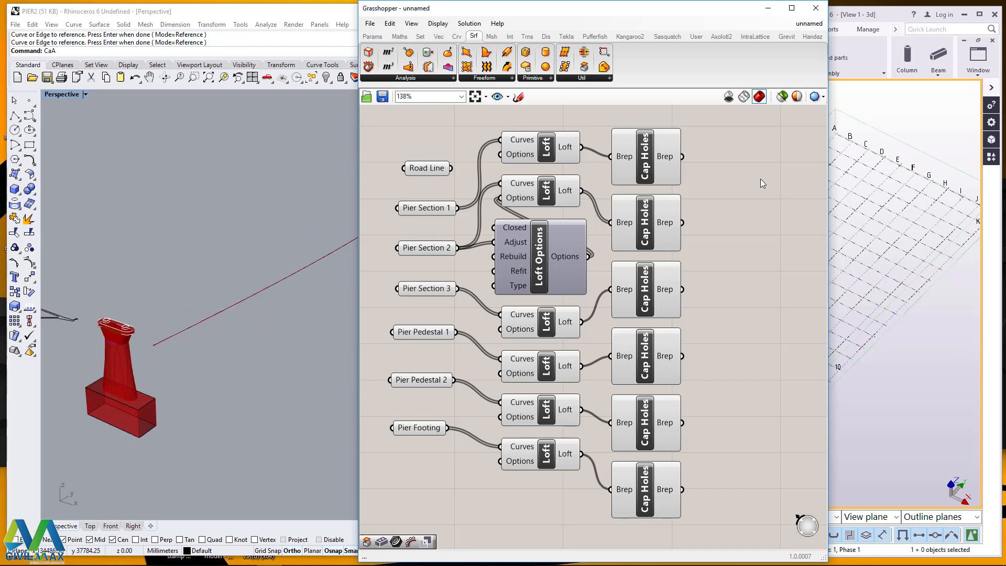
# - Add a Curve Array component to the canvas and place it beside the topmost Cap Holes component
pyautogui.doubleClick(744, 165)
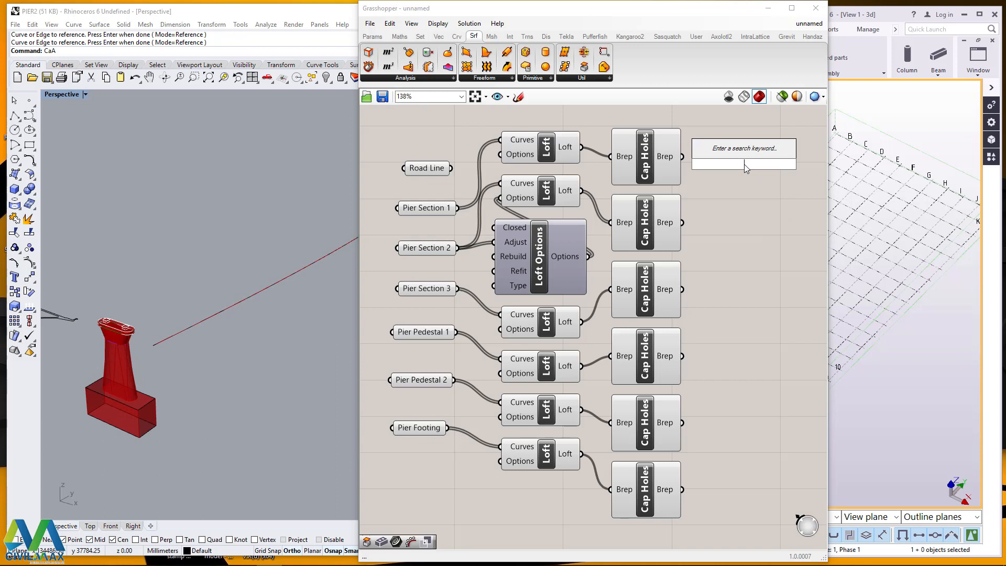
pyautogui.write('arr')
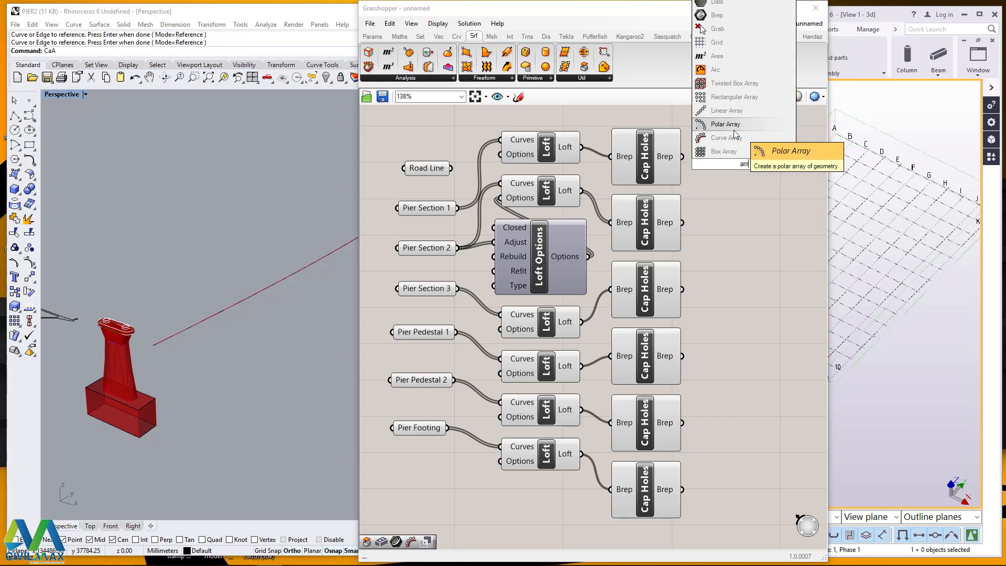
pyautogui.click(727, 139)
pyautogui.moveTo(753, 159); pyautogui.dragTo(770, 200)
pyautogui.scroll(-4, 691, 226)
pyautogui.scroll(3, 714, 205)
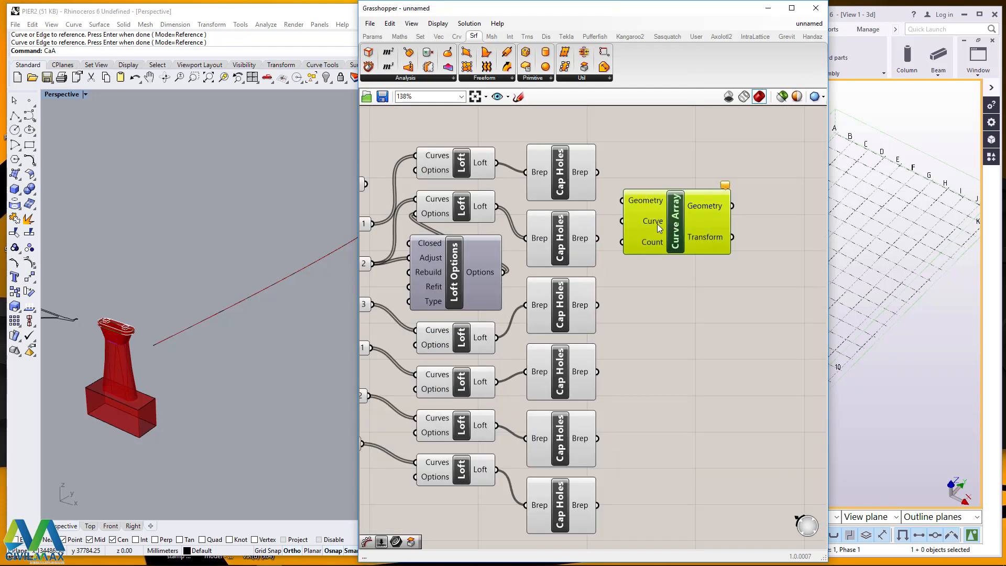
pyautogui.moveTo(657, 224); pyautogui.dragTo(690, 180)
pyautogui.scroll(1, 702, 183)
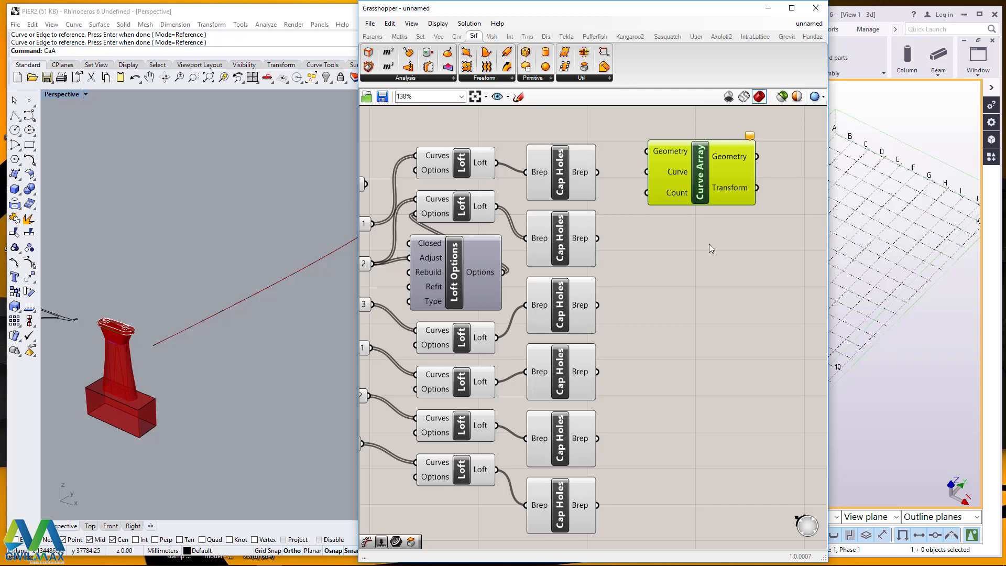
# - Duplicate the Curve Array component six times
pyautogui.hotkey('ctrl', 'c')
pyautogui.hotkey('ctrl', 'v')
pyautogui.hotkey('ctrl', 'v')
pyautogui.hotkey('ctrl', 'v')
pyautogui.hotkey('ctrl', 'v')
pyautogui.hotkey('ctrl', 'v')
pyautogui.hotkey('ctrl', 'v')
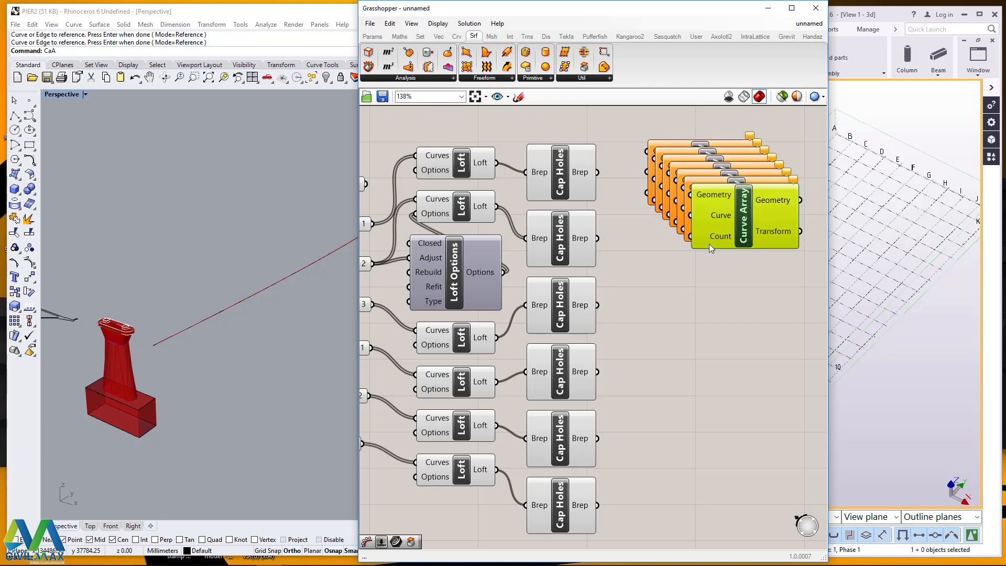
# - Spread the stacked Curve Array copies downwards into a rough column beside the Cap Holes components
pyautogui.moveTo(730, 235); pyautogui.dragTo(677, 466)
pyautogui.moveTo(737, 218); pyautogui.dragTo(701, 341)
pyautogui.moveTo(739, 188); pyautogui.dragTo(700, 237)
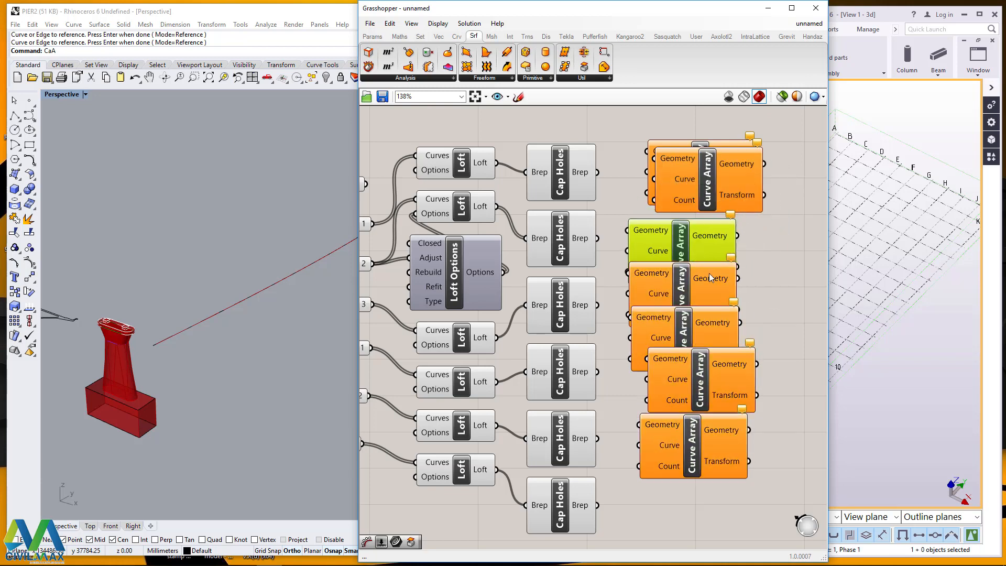
pyautogui.moveTo(705, 459); pyautogui.dragTo(698, 511)
pyautogui.moveTo(734, 368); pyautogui.dragTo(704, 406)
pyautogui.moveTo(702, 307); pyautogui.dragTo(700, 324)
pyautogui.moveTo(704, 244); pyautogui.dragTo(698, 253)
pyautogui.moveTo(707, 181); pyautogui.dragTo(682, 174)
# - Space the Curve Array components further apart so none overlap, setting one spare copy aside from the column
pyautogui.scroll(-3, 688, 260)
pyautogui.scroll(2, 633, 256)
pyautogui.moveTo(675, 125); pyautogui.dragTo(681, 476)
pyautogui.moveTo(672, 342); pyautogui.dragTo(680, 402)
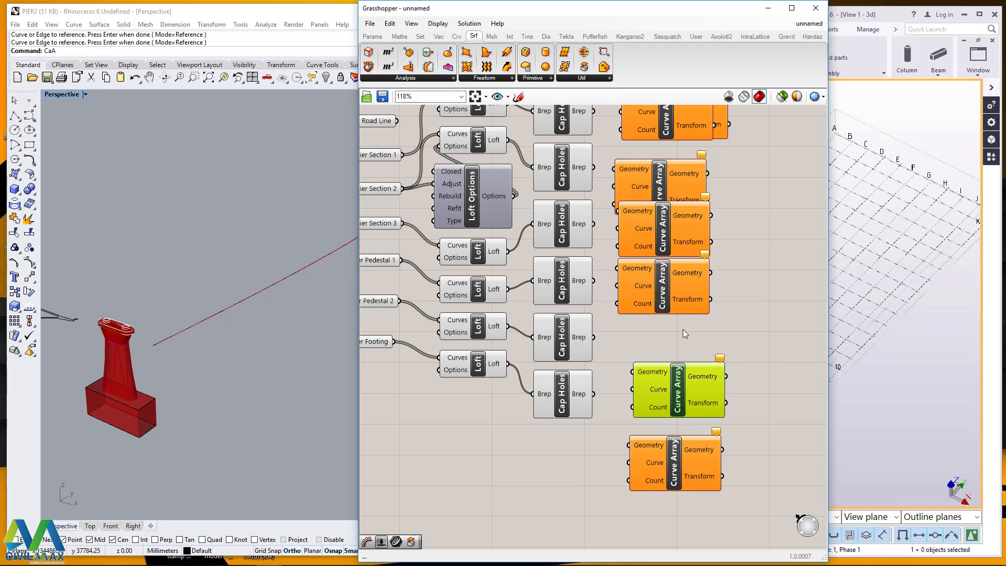
pyautogui.moveTo(654, 281); pyautogui.dragTo(672, 316)
pyautogui.moveTo(657, 231); pyautogui.dragTo(675, 257)
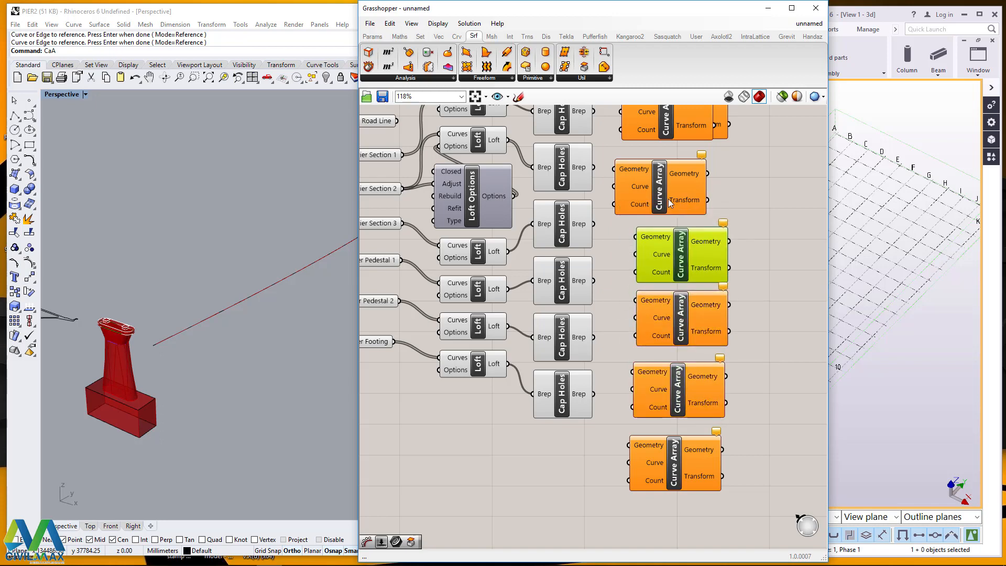
pyautogui.moveTo(671, 190); pyautogui.dragTo(754, 166)
pyautogui.scroll(-3, 637, 260)
pyautogui.scroll(3, 662, 161)
pyautogui.moveTo(668, 166); pyautogui.dragTo(657, 158)
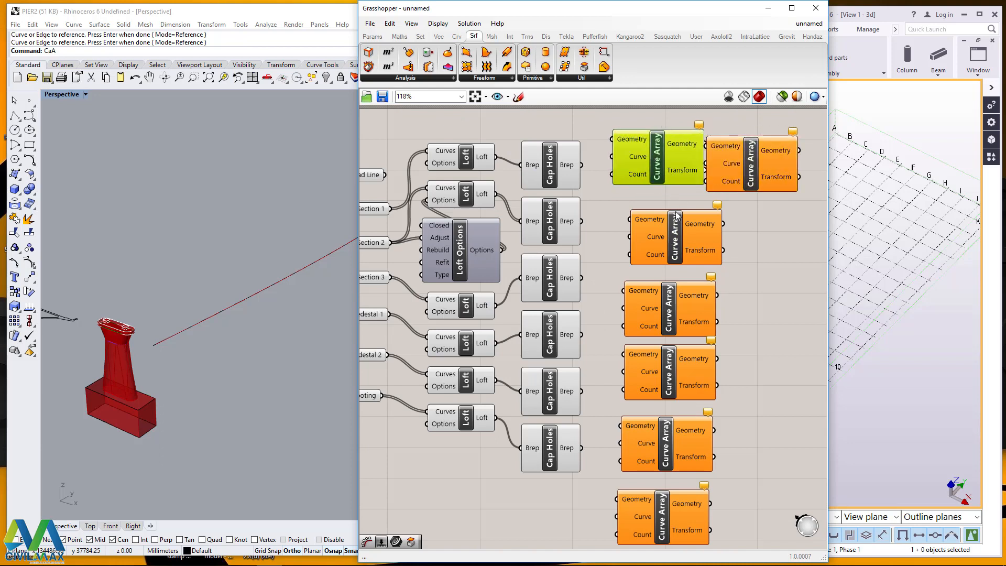
# - Tighten six Curve Array components into a column next to the Cap Holes components and delete the spare seventh one
pyautogui.moveTo(677, 223); pyautogui.dragTo(661, 218)
pyautogui.moveTo(668, 158); pyautogui.dragTo(721, 187)
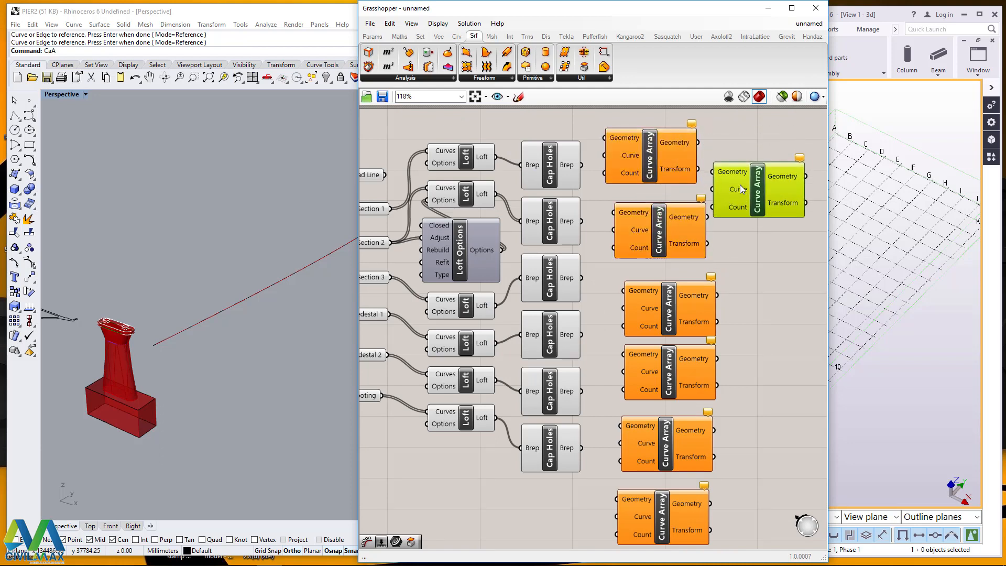
pyautogui.moveTo(668, 230); pyautogui.dragTo(656, 215)
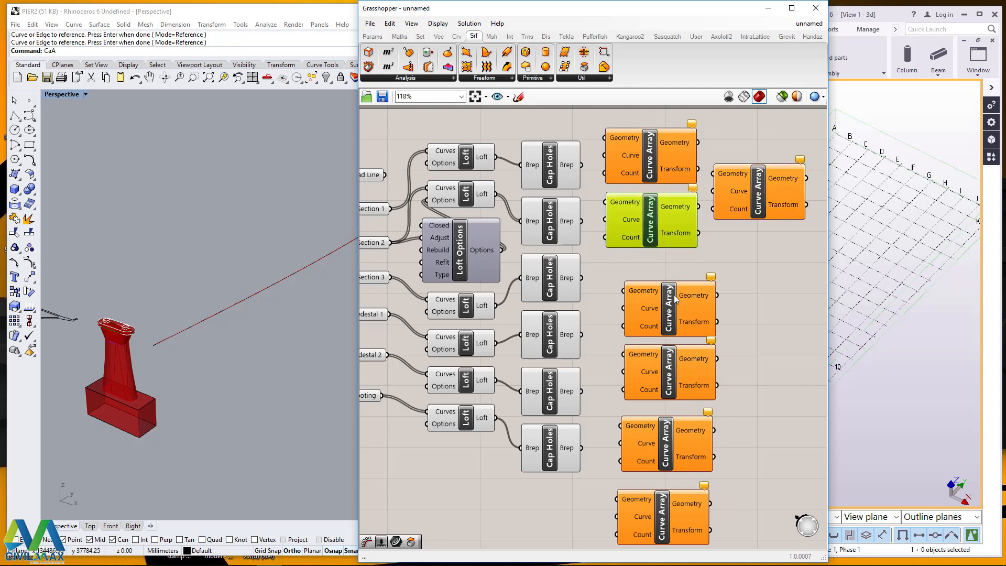
pyautogui.moveTo(677, 300); pyautogui.dragTo(659, 277)
pyautogui.moveTo(683, 373); pyautogui.dragTo(664, 354)
pyautogui.moveTo(680, 441); pyautogui.dragTo(667, 420)
pyautogui.moveTo(687, 514); pyautogui.dragTo(688, 491)
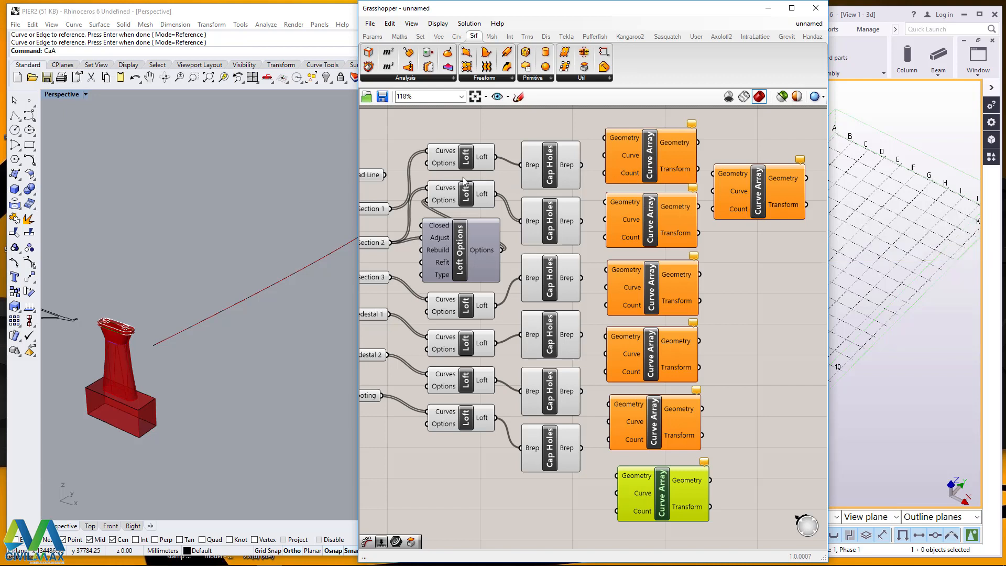
pyautogui.click(769, 185)
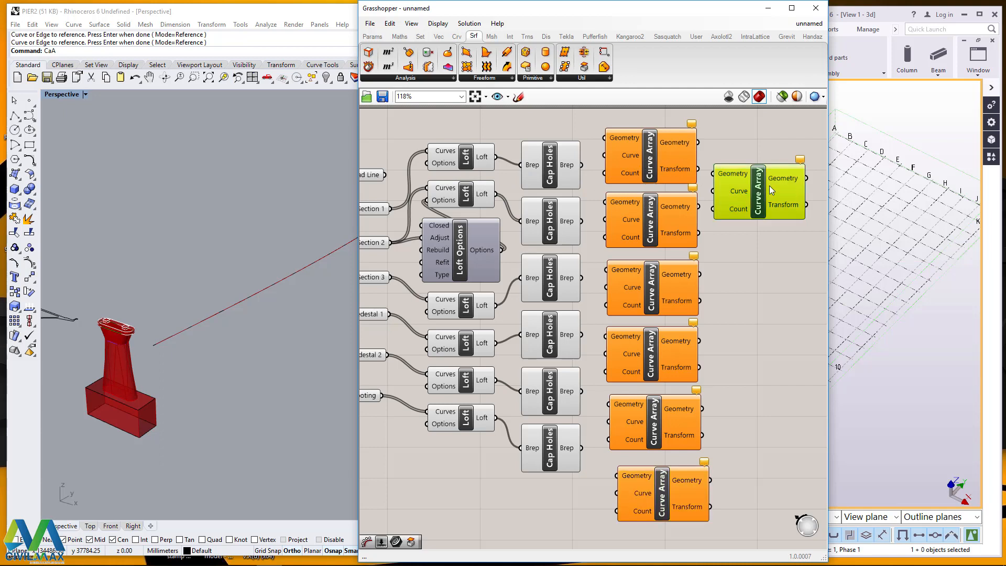
pyautogui.press('Delete')
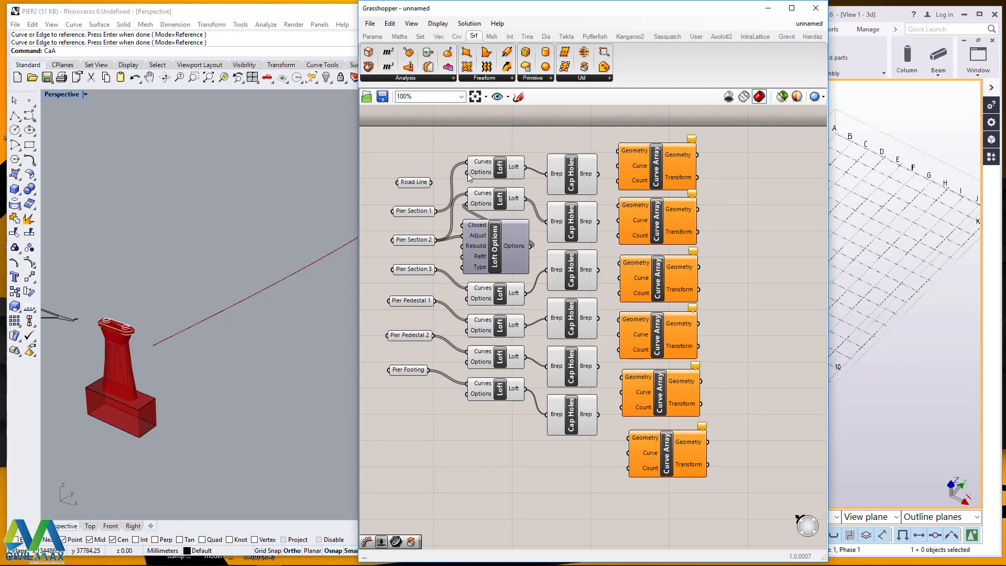
# - Connect the Road Line parameter to the Curve inputs of the upper five Curve Array components
pyautogui.moveTo(455, 163); pyautogui.dragTo(496, 173, button='right')
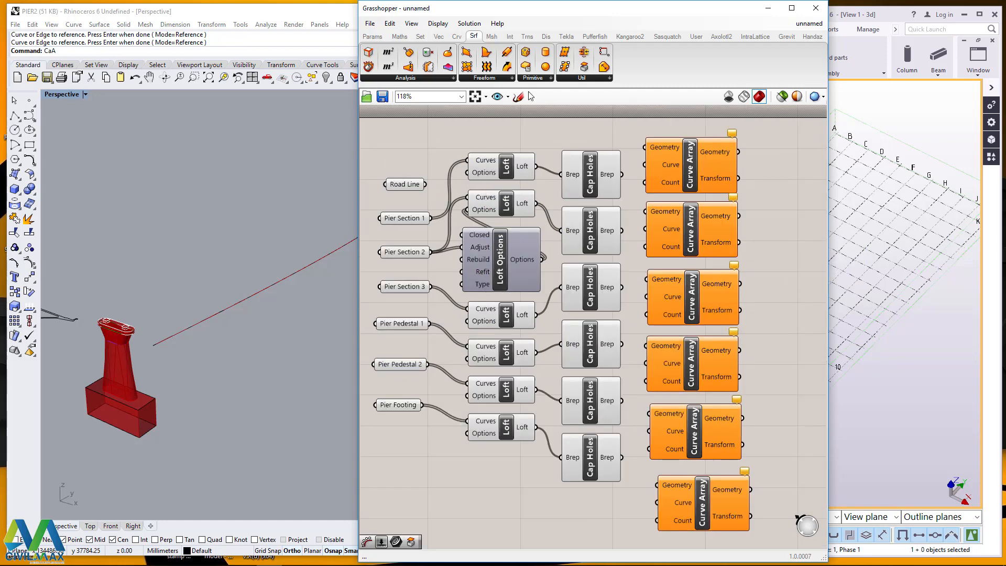
pyautogui.moveTo(404, 186); pyautogui.dragTo(644, 165)
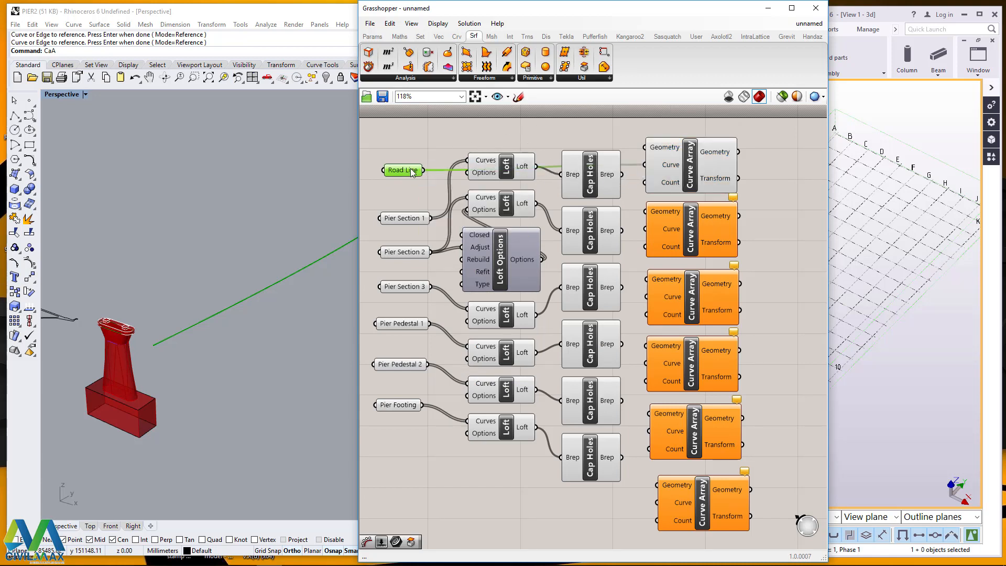
pyautogui.moveTo(423, 170); pyautogui.dragTo(647, 296)
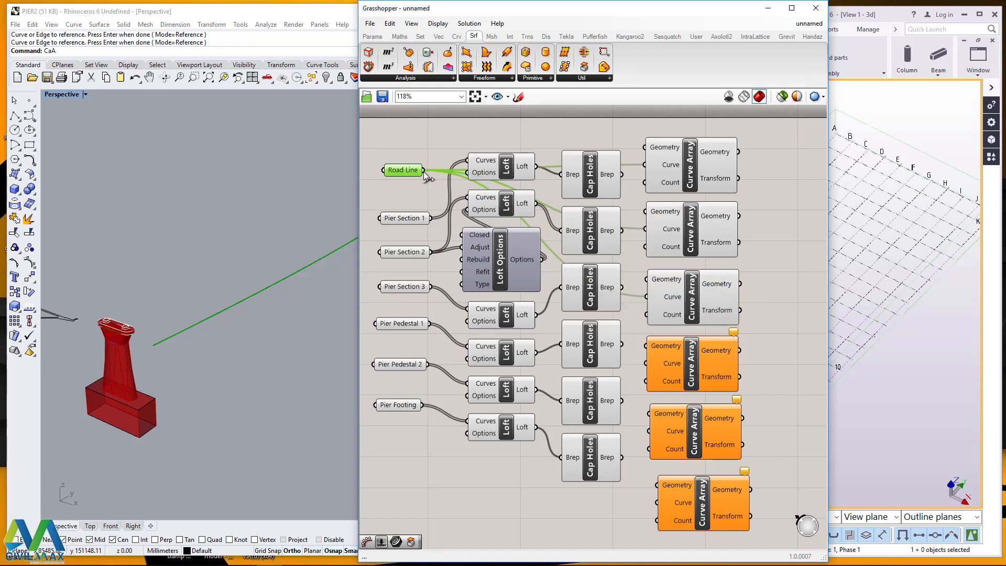
pyautogui.moveTo(424, 169); pyautogui.dragTo(645, 363)
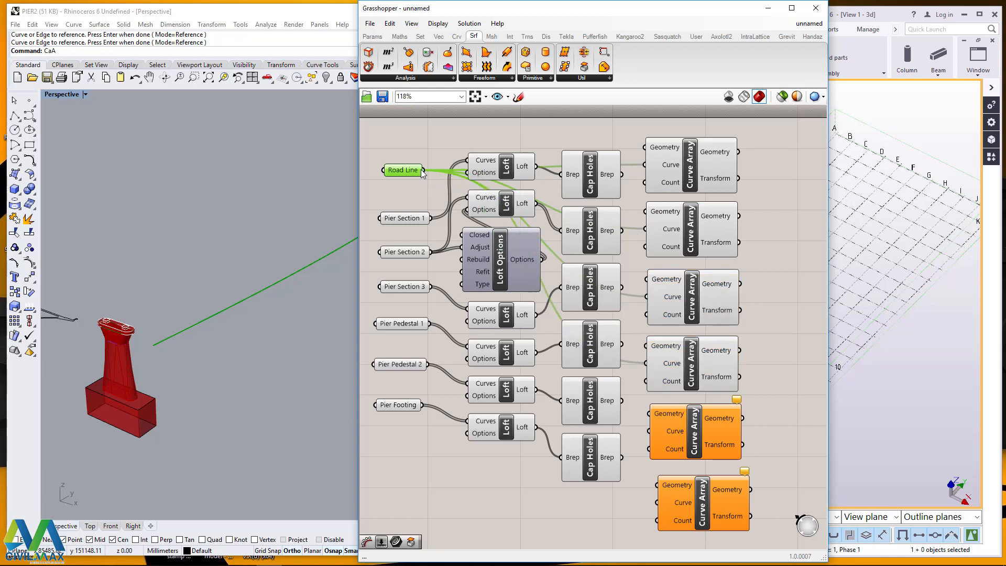
pyautogui.moveTo(423, 170); pyautogui.dragTo(649, 432)
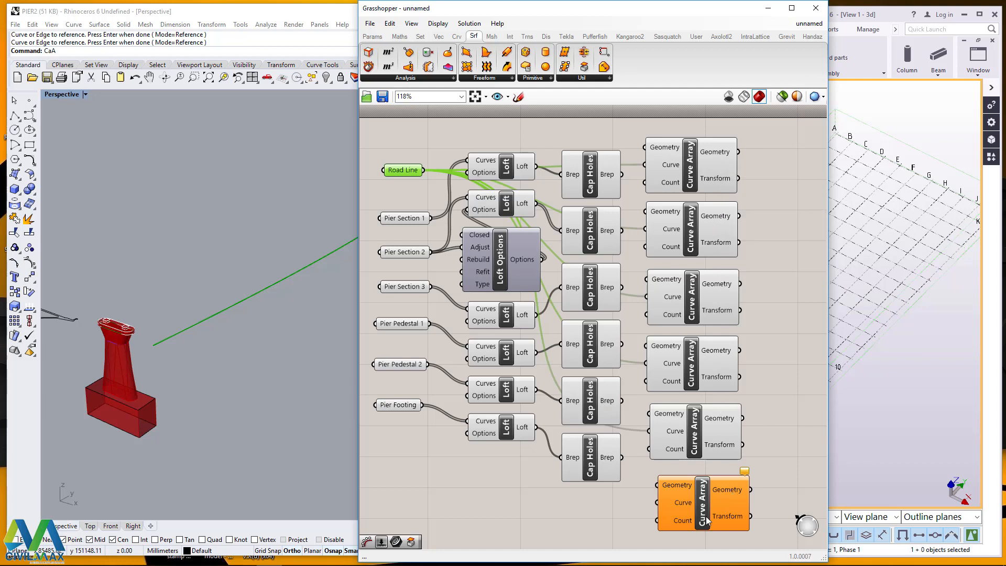
# - Move the lowest Curve Array and Cap Holes components apart and connect Road Line to that array's Curve input
pyautogui.moveTo(704, 516); pyautogui.dragTo(712, 514)
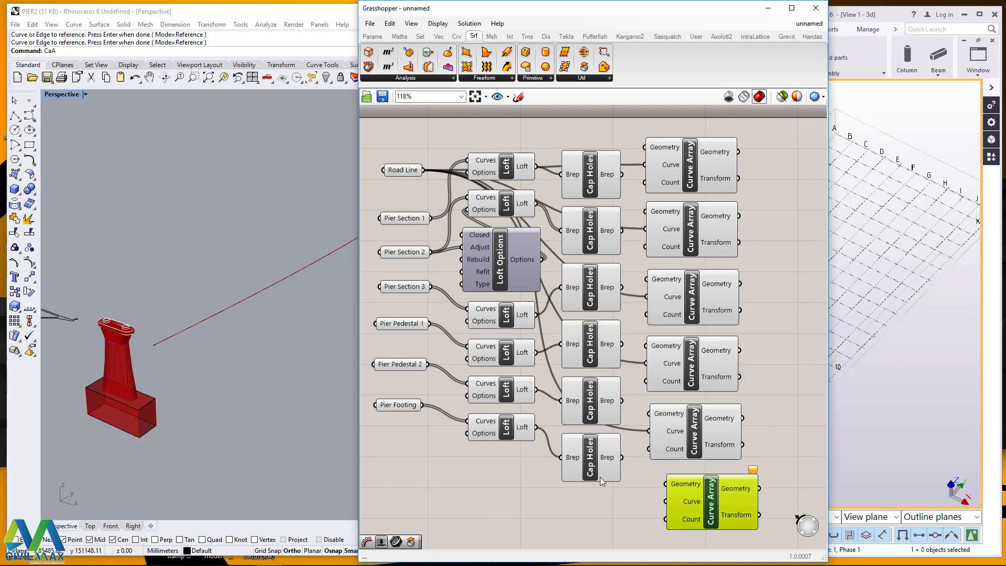
pyautogui.moveTo(599, 477); pyautogui.dragTo(588, 478)
pyautogui.click(411, 172)
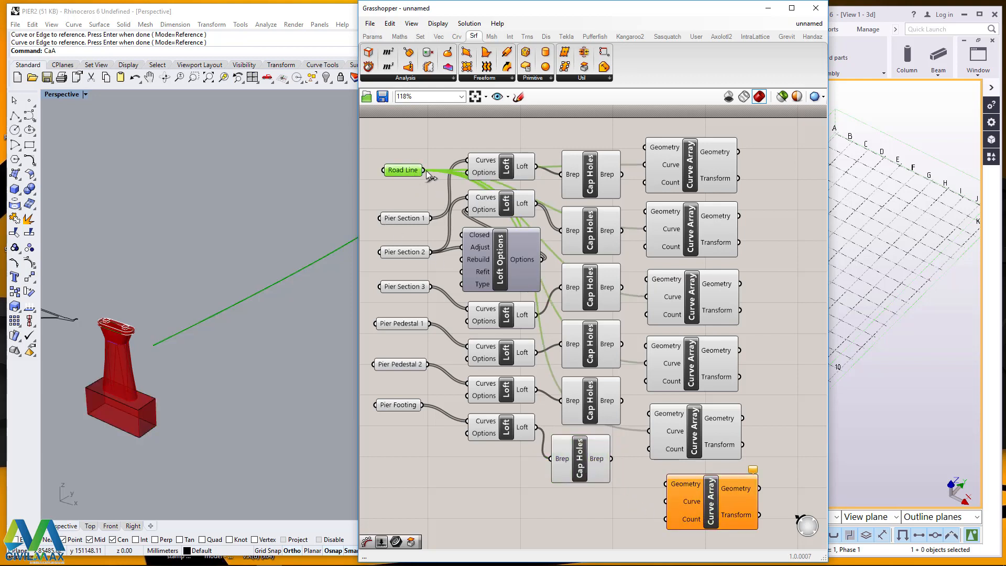
pyautogui.moveTo(423, 171); pyautogui.dragTo(664, 501)
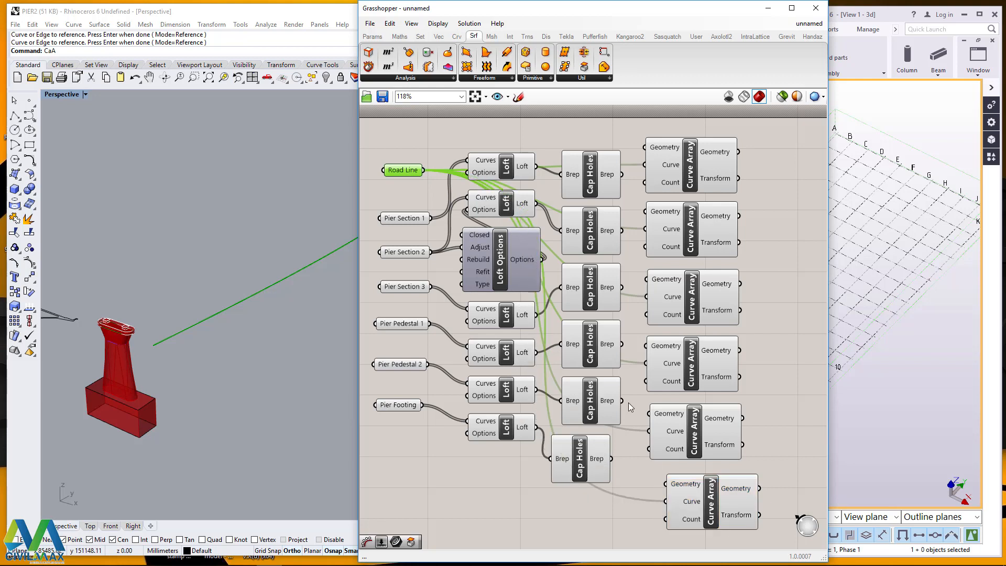
# - Raise the topmost Cap Holes component and connect its Brep output to the first Curve Array's Geometry input
pyautogui.moveTo(605, 182); pyautogui.dragTo(595, 153)
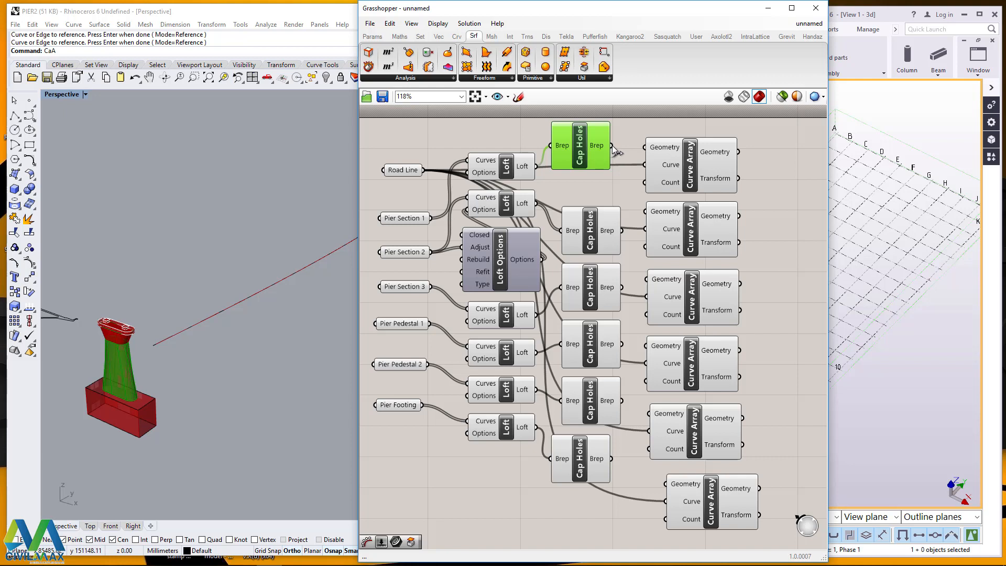
pyautogui.moveTo(611, 146); pyautogui.dragTo(638, 150)
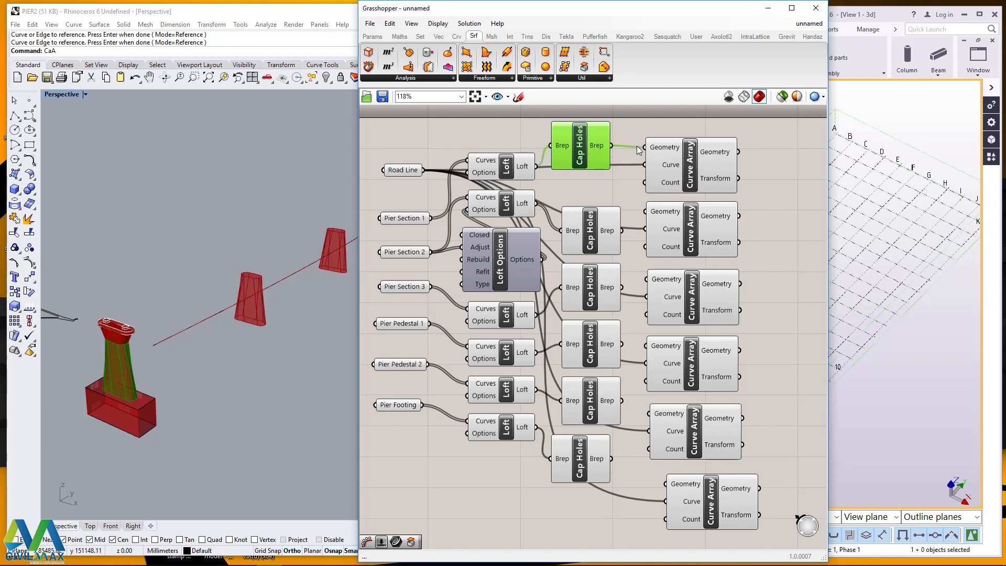
pyautogui.scroll(-5, 200, 310)
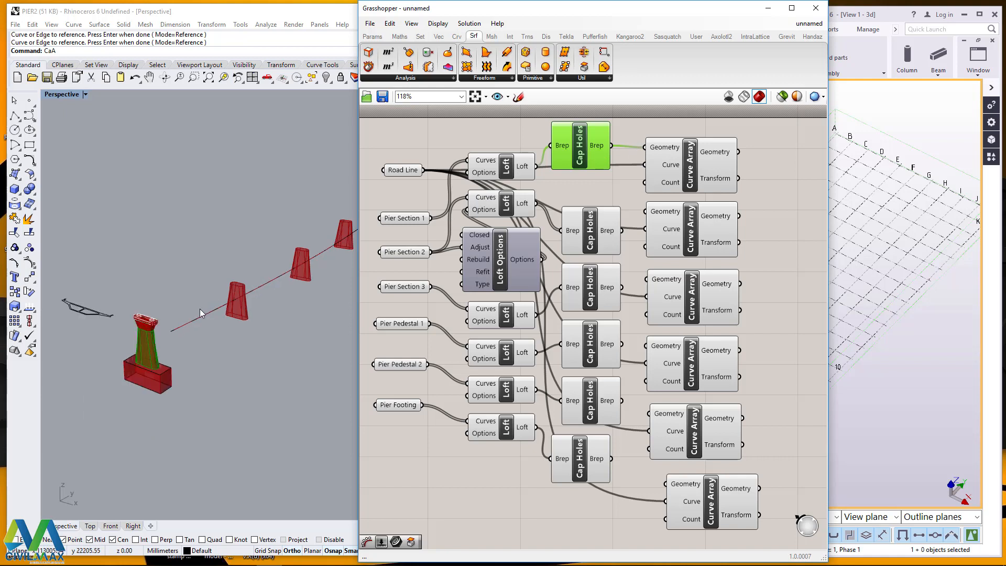
pyautogui.scroll(1, 273, 252)
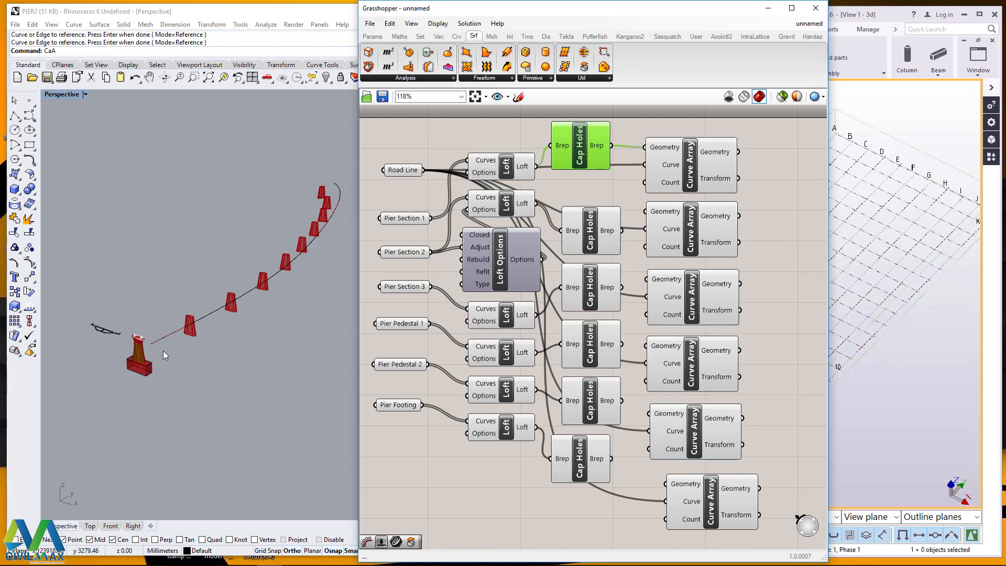
# - Connect the Brep outputs of the remaining five Cap Holes components to the Geometry inputs of their matching Curve Array components
pyautogui.moveTo(614, 239); pyautogui.dragTo(644, 212)
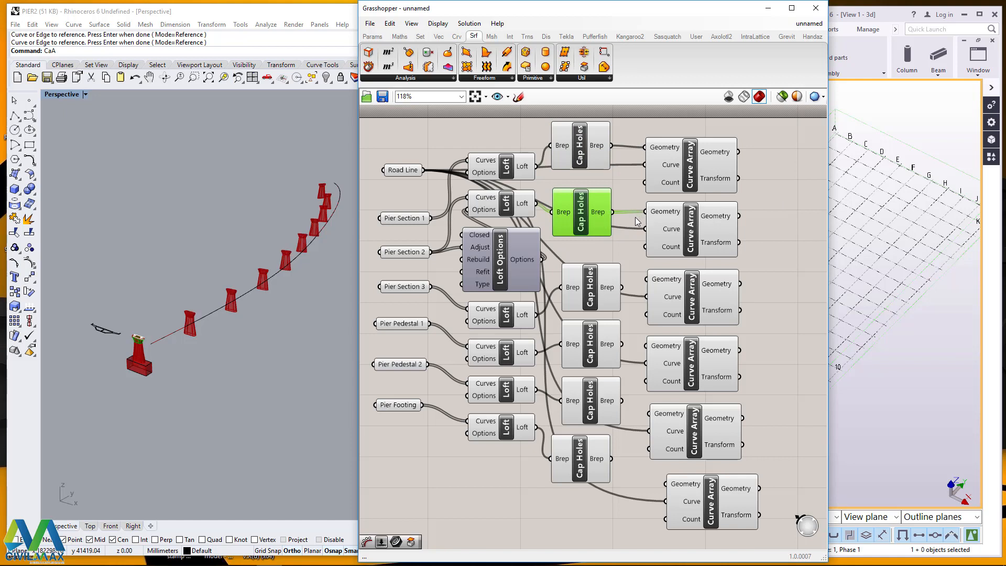
pyautogui.scroll(10, 277, 247)
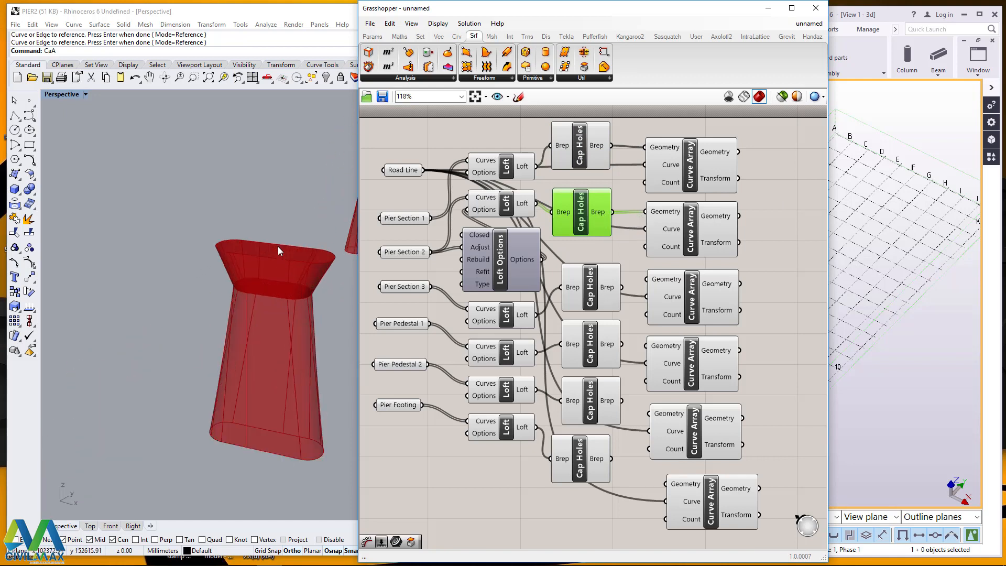
pyautogui.click(603, 273)
pyautogui.moveTo(621, 287); pyautogui.dragTo(646, 278)
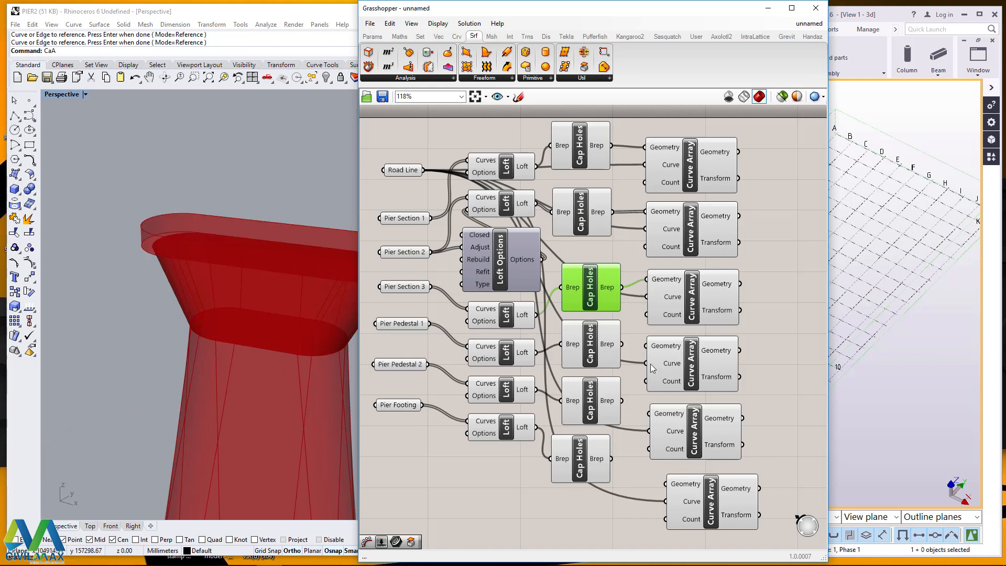
pyautogui.click(598, 340)
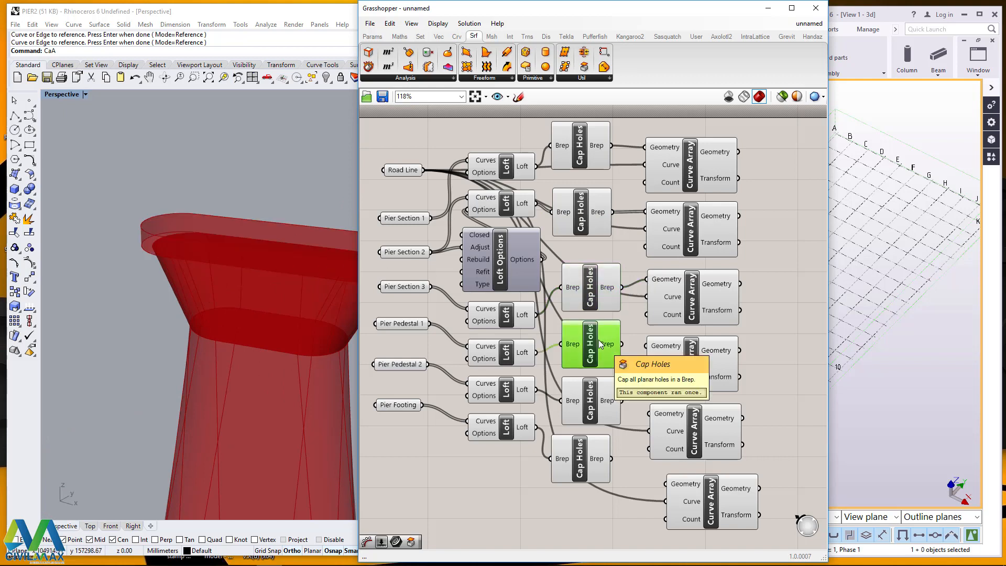
pyautogui.moveTo(611, 459); pyautogui.dragTo(665, 483)
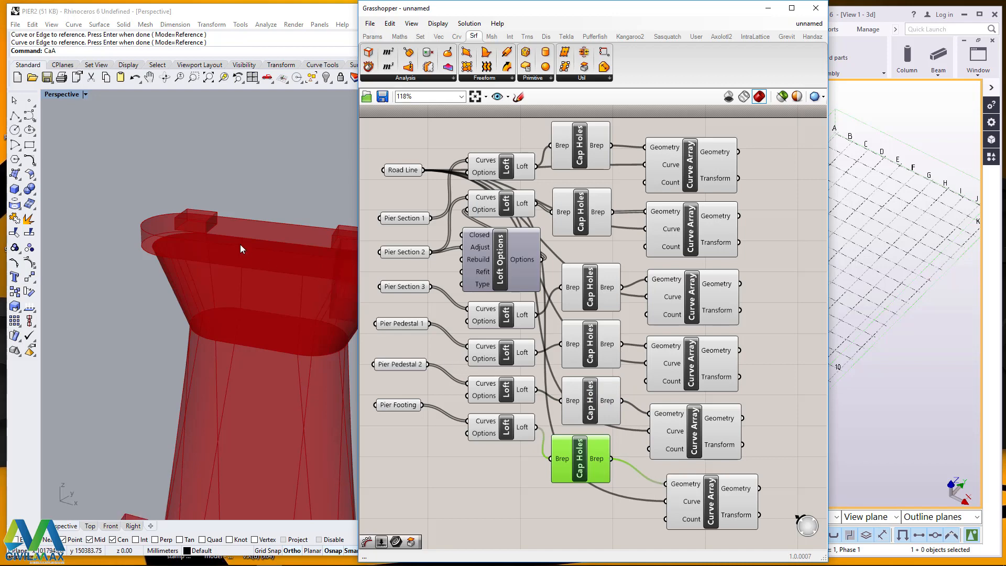
pyautogui.scroll(-8, 240, 244)
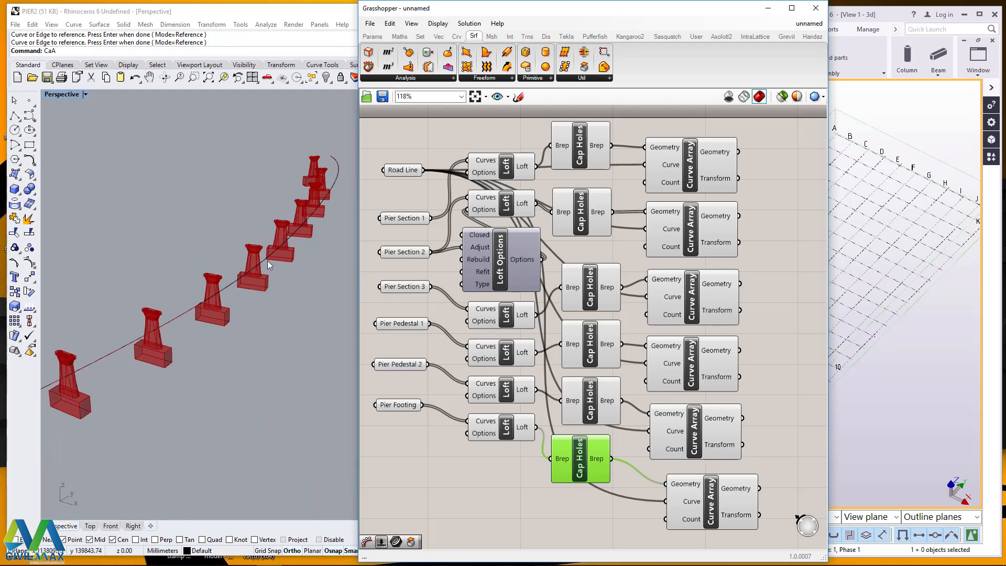
pyautogui.scroll(3, 147, 326)
pyautogui.scroll(2, 146, 326)
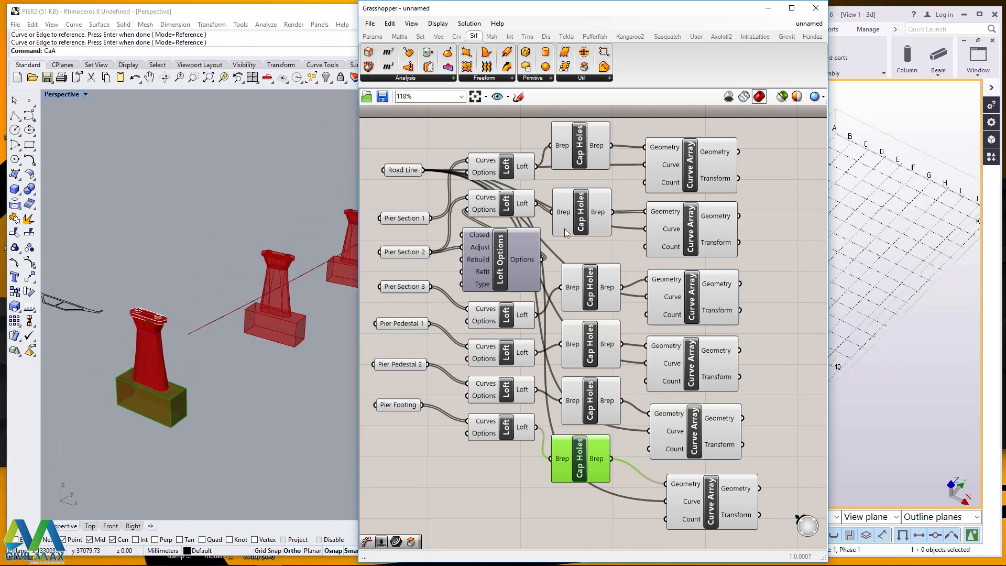
# - Shift the whole definition away from the canvas corner and set the Road Line parameter apart above the Pier Section parameters
pyautogui.scroll(-2, 571, 220)
pyautogui.scroll(2, 436, 180)
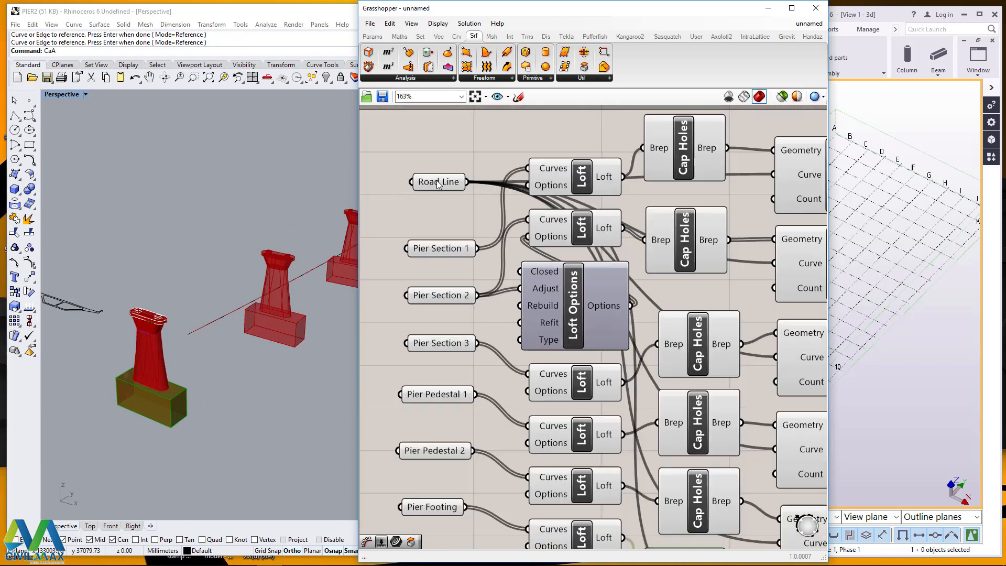
pyautogui.scroll(-4, 460, 211)
pyautogui.scroll(1, 493, 183)
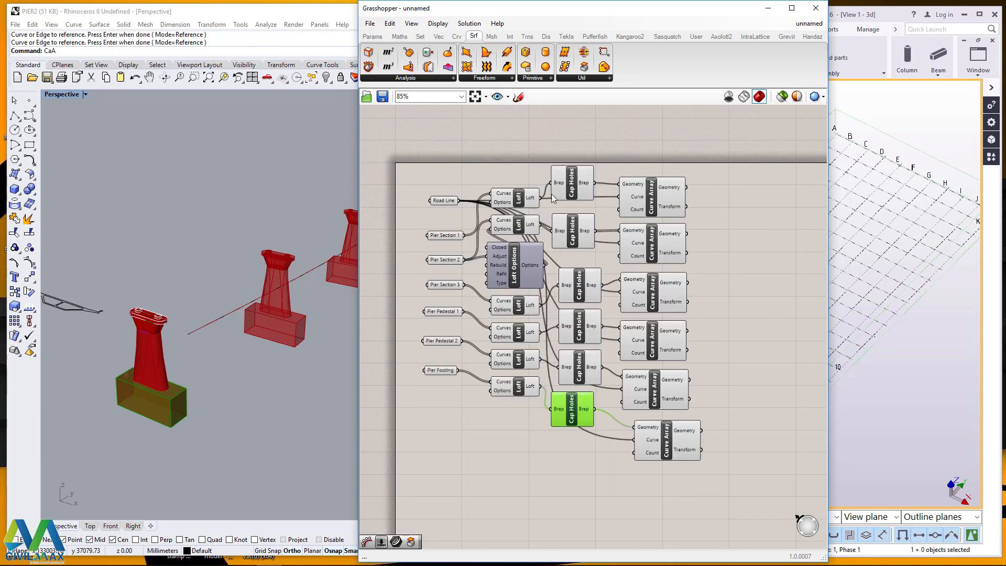
pyautogui.moveTo(727, 181); pyautogui.dragTo(446, 461)
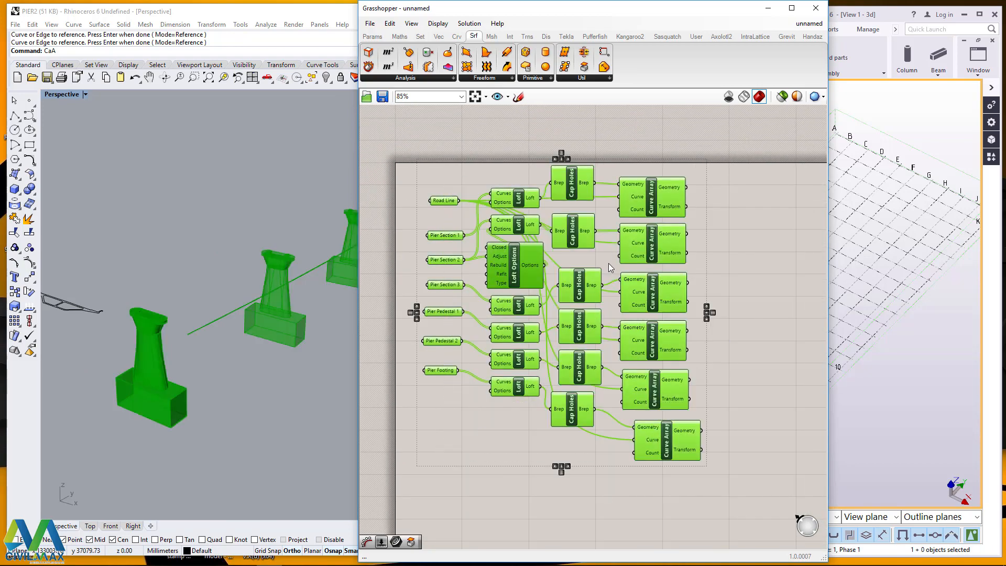
pyautogui.moveTo(580, 236); pyautogui.dragTo(611, 279)
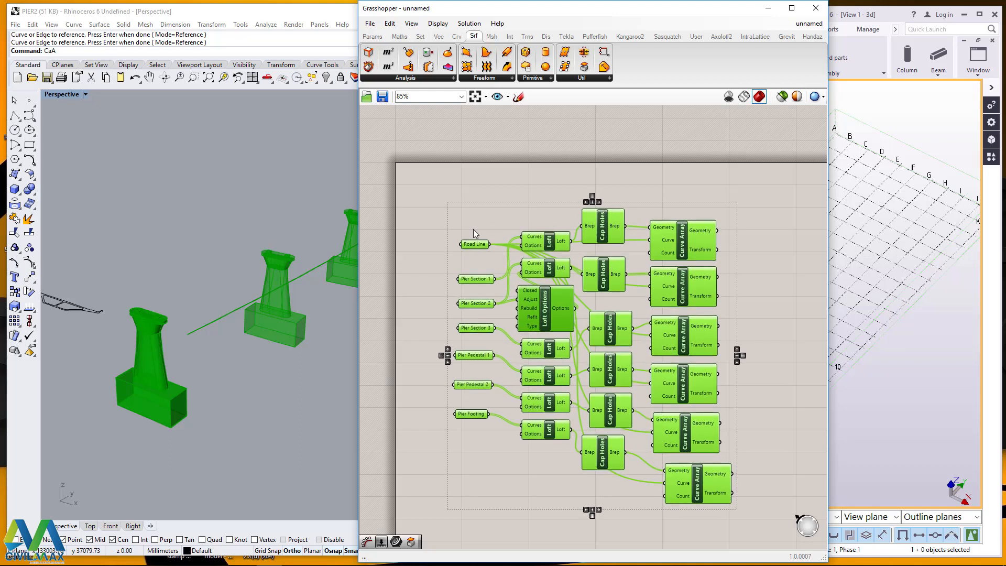
pyautogui.click(439, 182)
pyautogui.moveTo(471, 244); pyautogui.dragTo(445, 215)
# - Align the six Curve Array components in one vertical column and distribute them evenly
pyautogui.moveTo(747, 205); pyautogui.dragTo(691, 493)
pyautogui.click(690, 214)
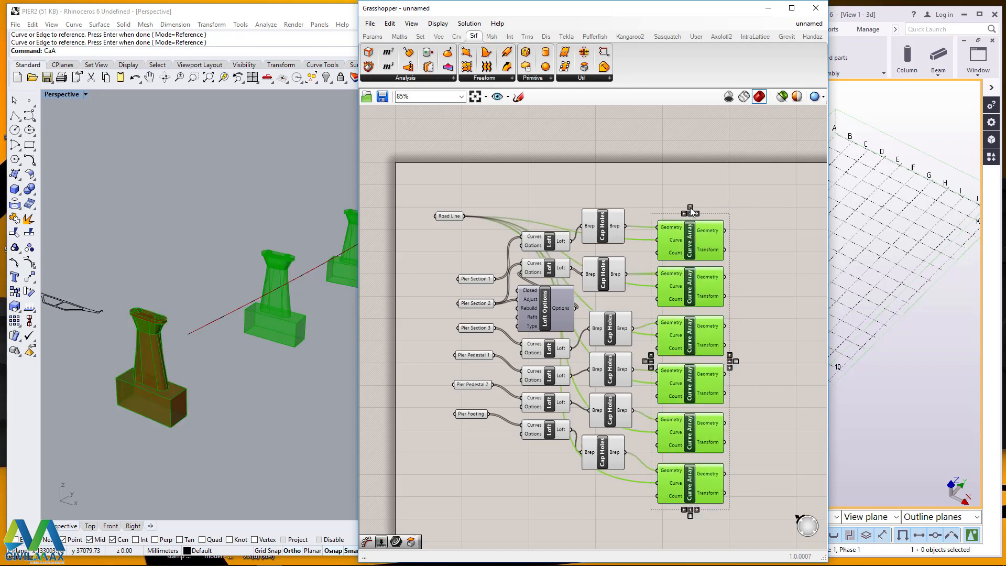
pyautogui.click(690, 208)
pyautogui.click(760, 188)
pyautogui.scroll(-5, 225, 291)
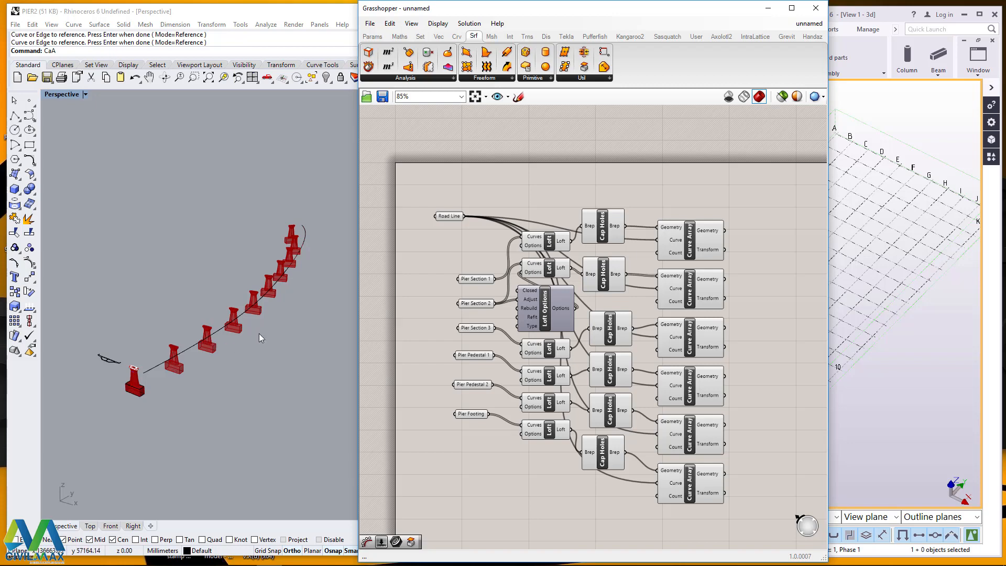
# - Nudge the Road Line parameter up and add a Number Slider beneath it
pyautogui.moveTo(451, 218); pyautogui.dragTo(456, 212)
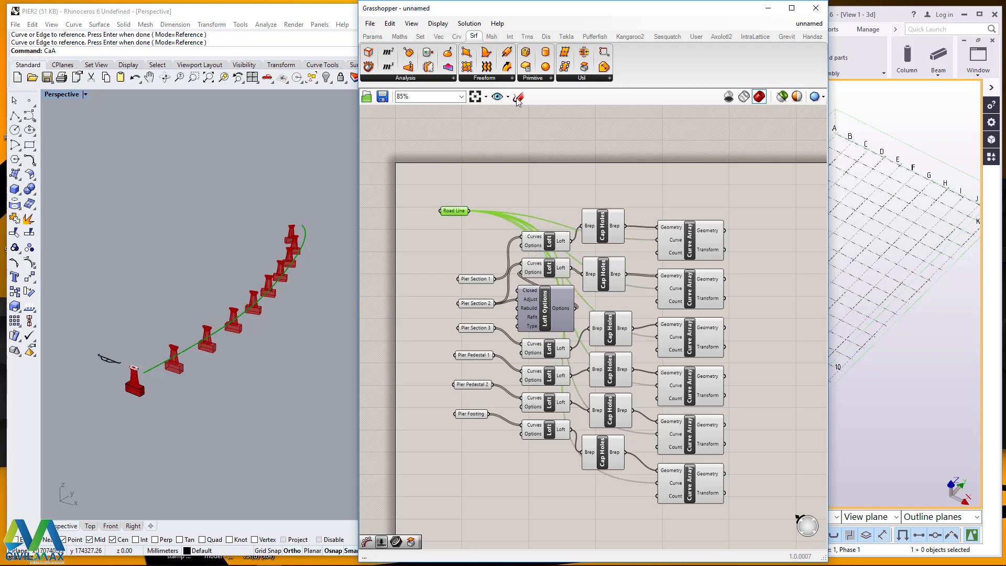
pyautogui.click(373, 38)
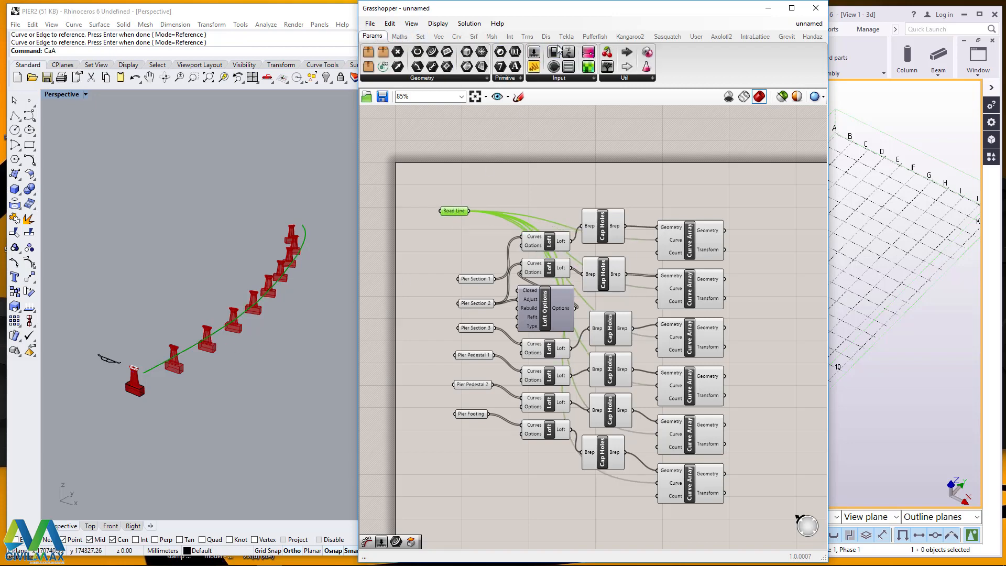
pyautogui.moveTo(532, 68); pyautogui.dragTo(441, 245)
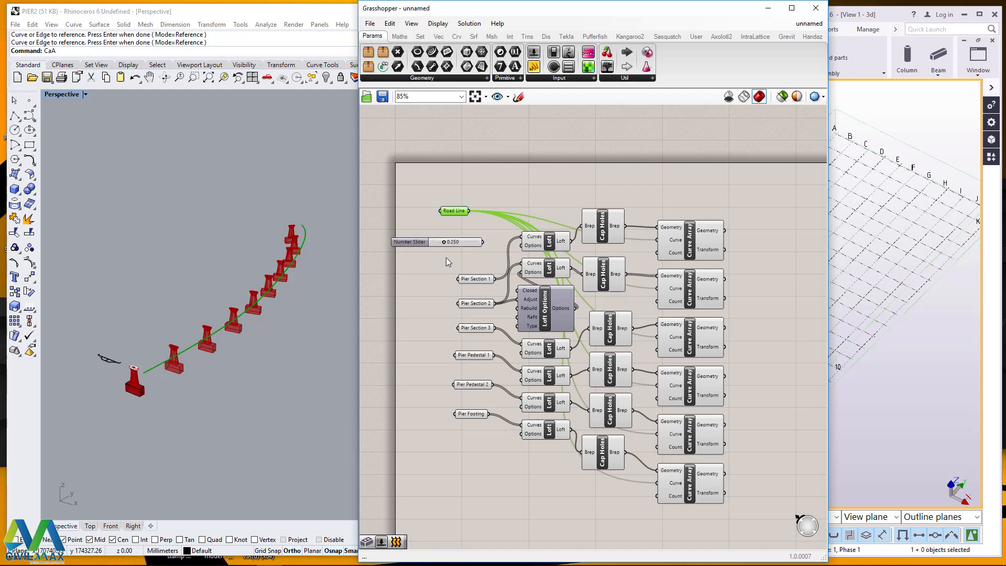
pyautogui.scroll(2, 414, 239)
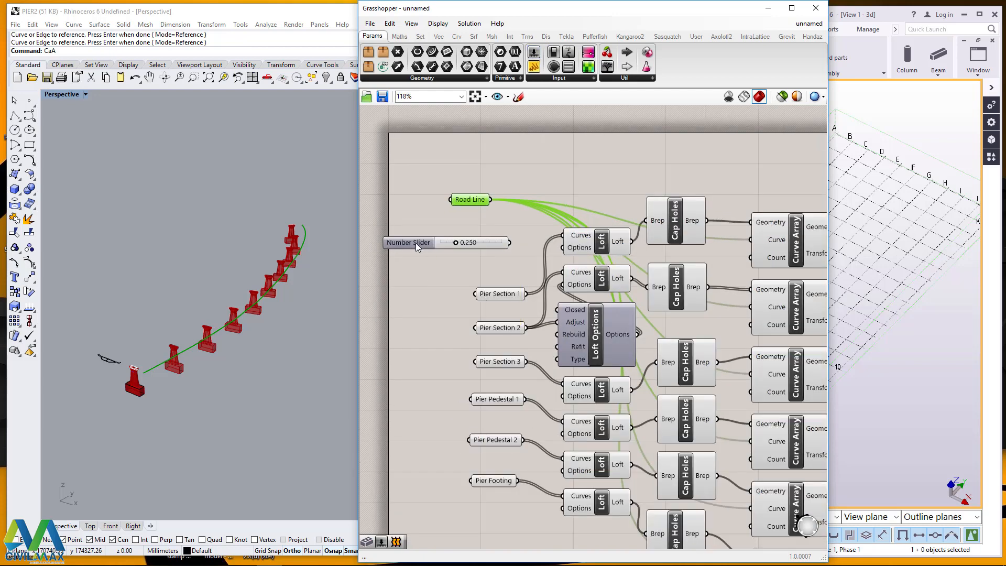
# - Set the Number Slider's numeric domain to a minimum of 4 and a maximum of 10
pyautogui.doubleClick(439, 241)
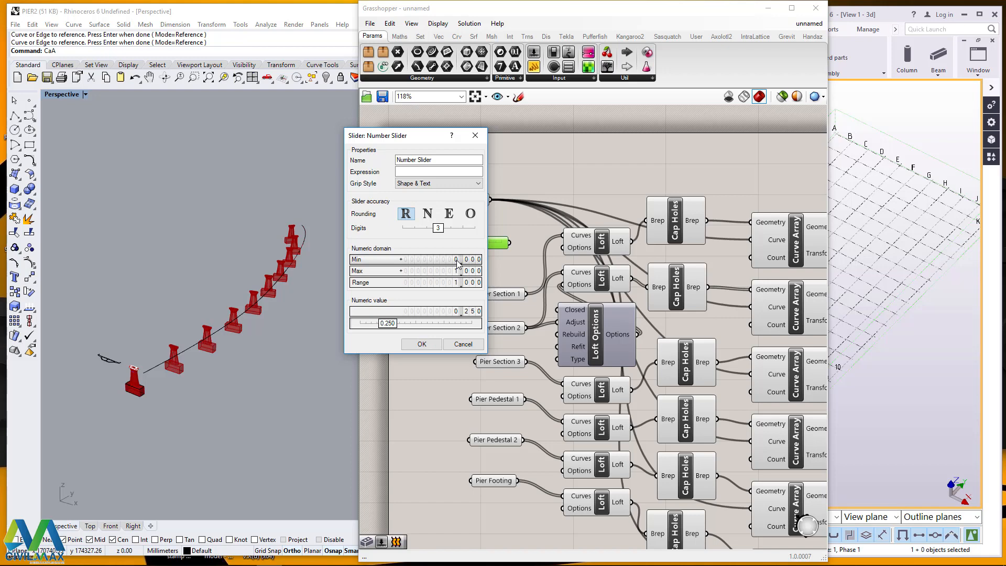
pyautogui.doubleClick(457, 263)
pyautogui.write('4')
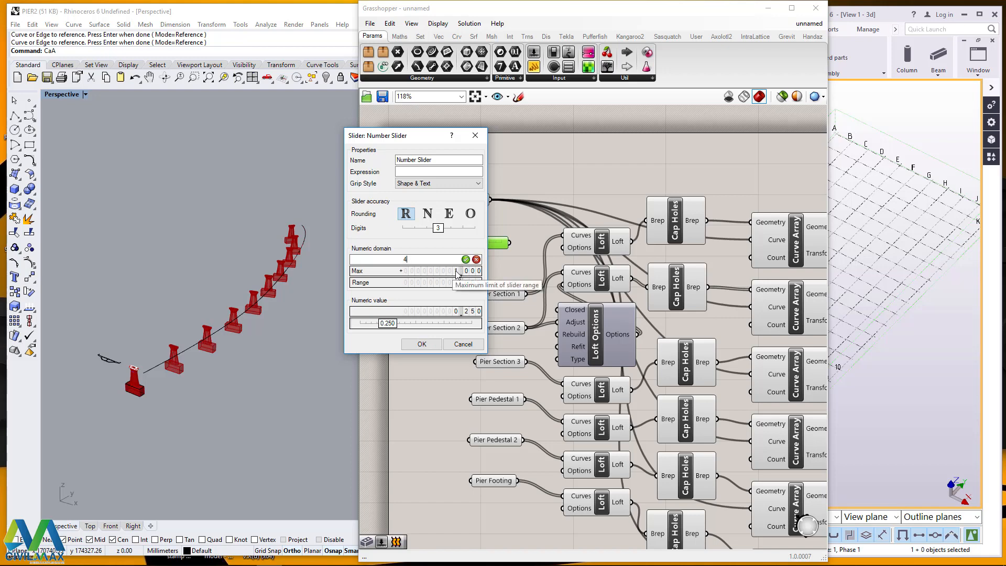
pyautogui.press('Return')
pyautogui.doubleClick(457, 271)
pyautogui.write('10')
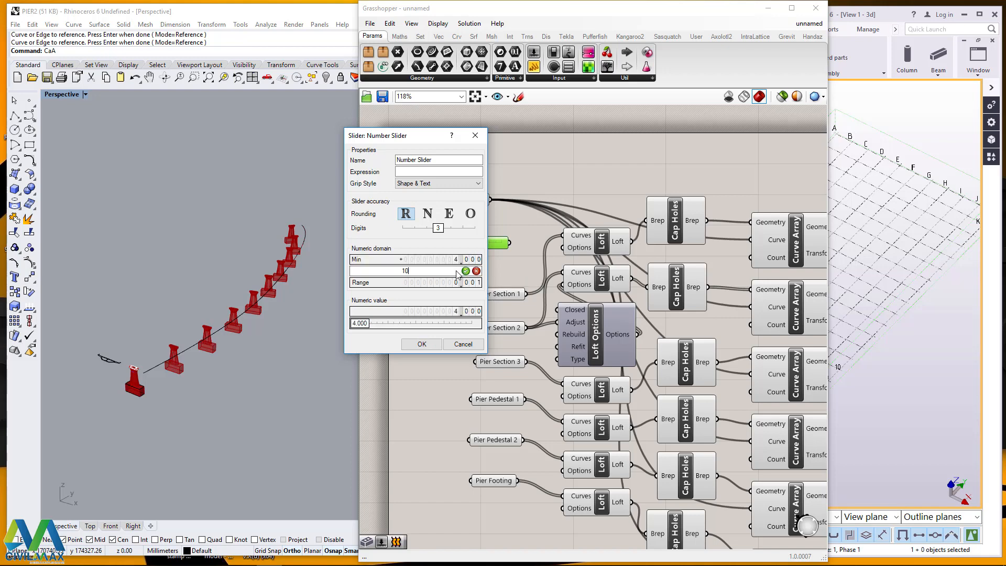
pyautogui.click(421, 345)
pyautogui.click(440, 285)
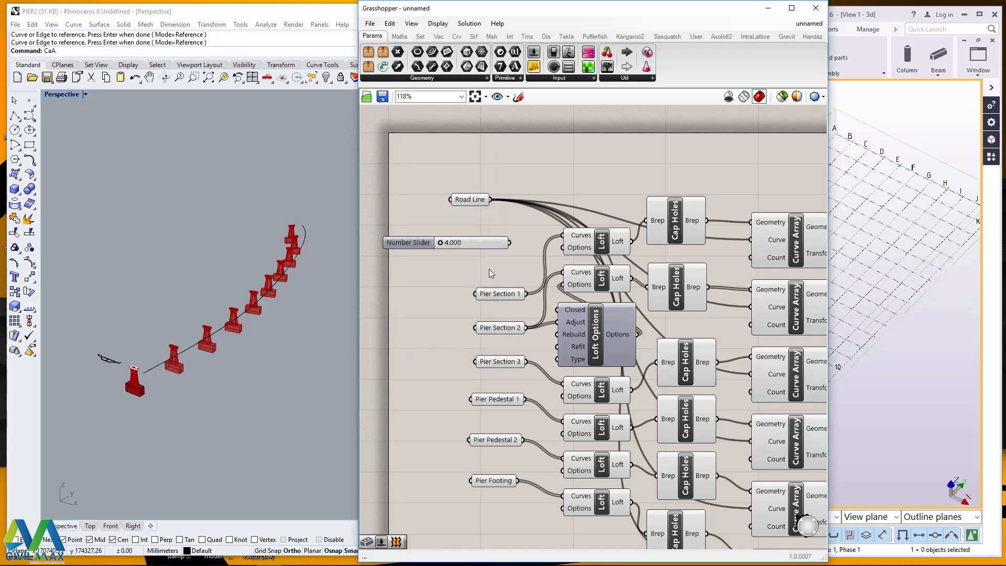
# - Connect the Number Slider to the Count inputs of all six Curve Array components
pyautogui.click(506, 243)
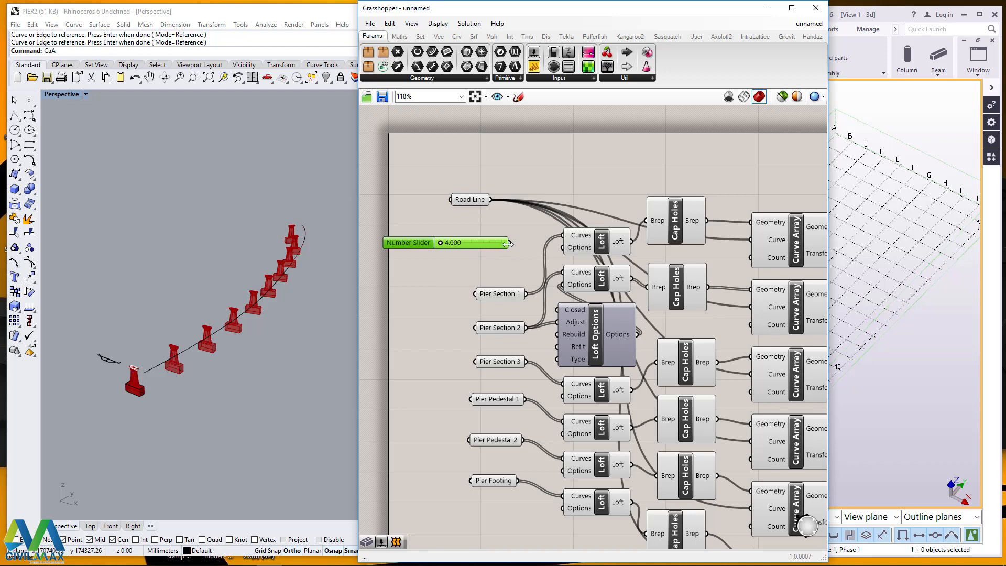
pyautogui.moveTo(509, 243); pyautogui.dragTo(750, 257)
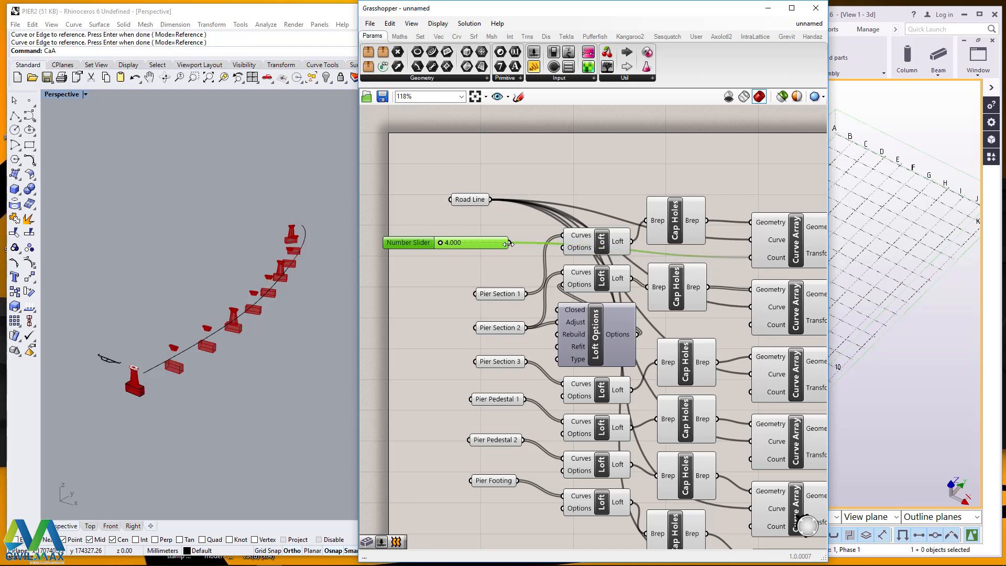
pyautogui.moveTo(511, 244); pyautogui.dragTo(750, 325)
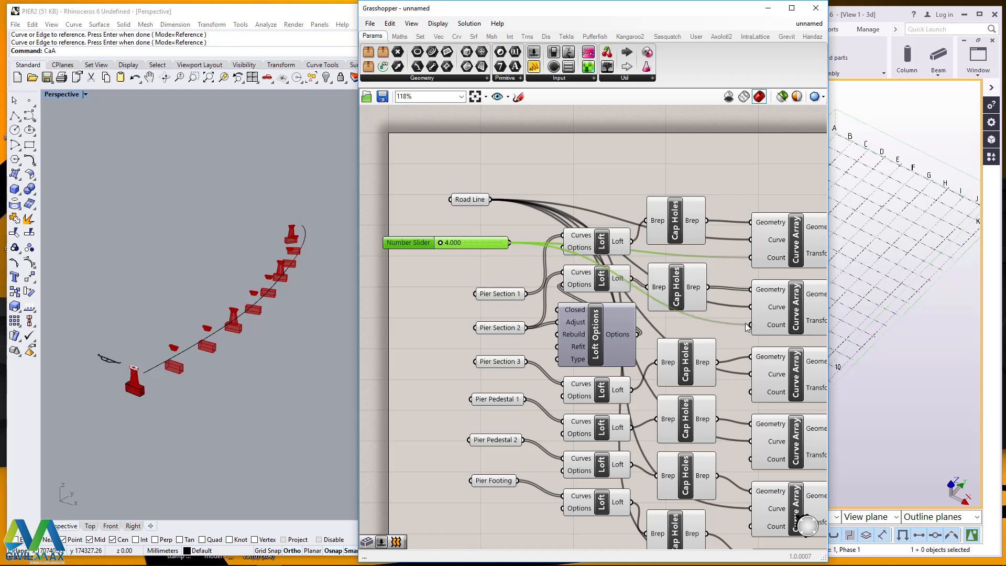
pyautogui.moveTo(508, 242); pyautogui.dragTo(750, 392)
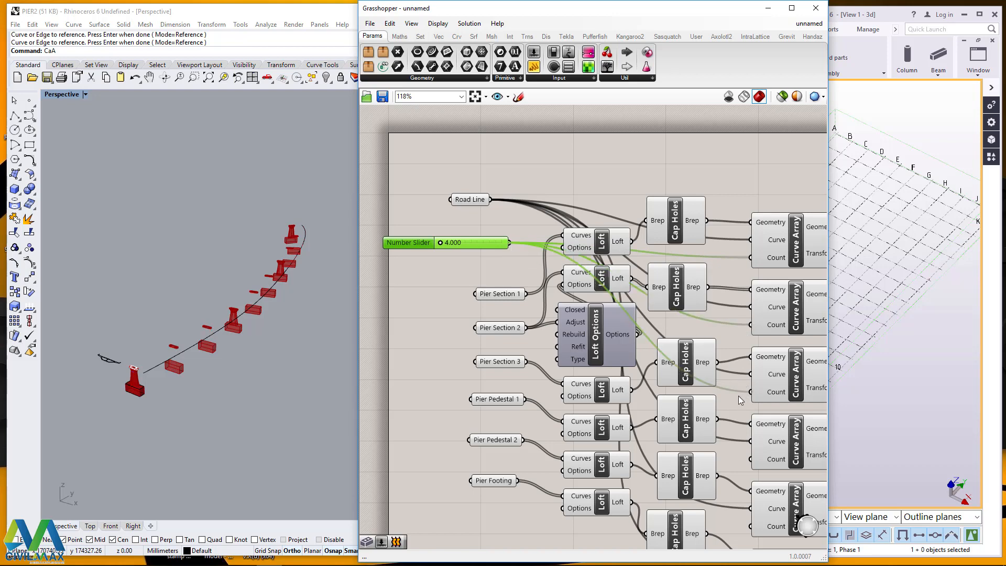
pyautogui.scroll(-2, 441, 221)
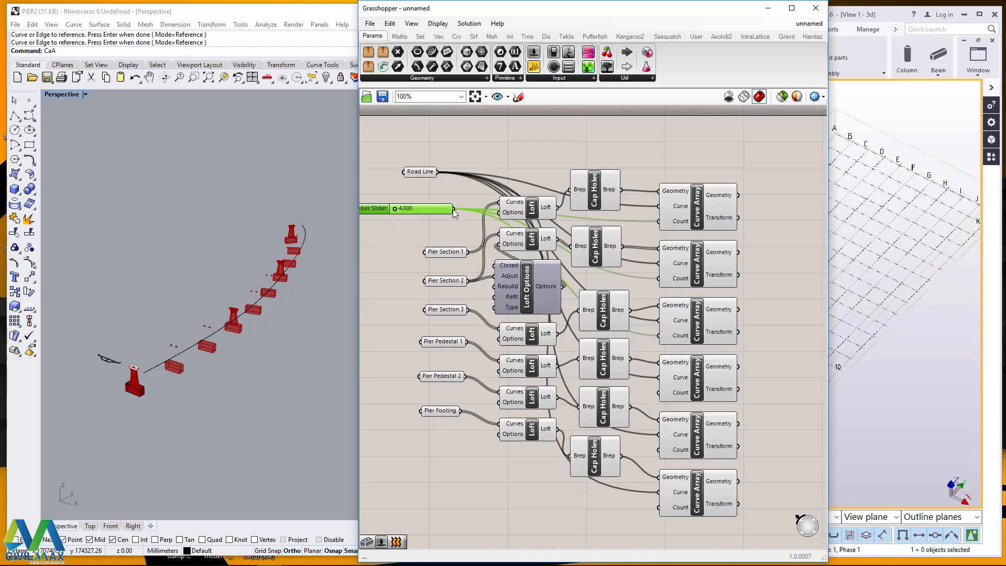
pyautogui.moveTo(453, 209); pyautogui.dragTo(655, 392)
pyautogui.moveTo(454, 209); pyautogui.dragTo(659, 449)
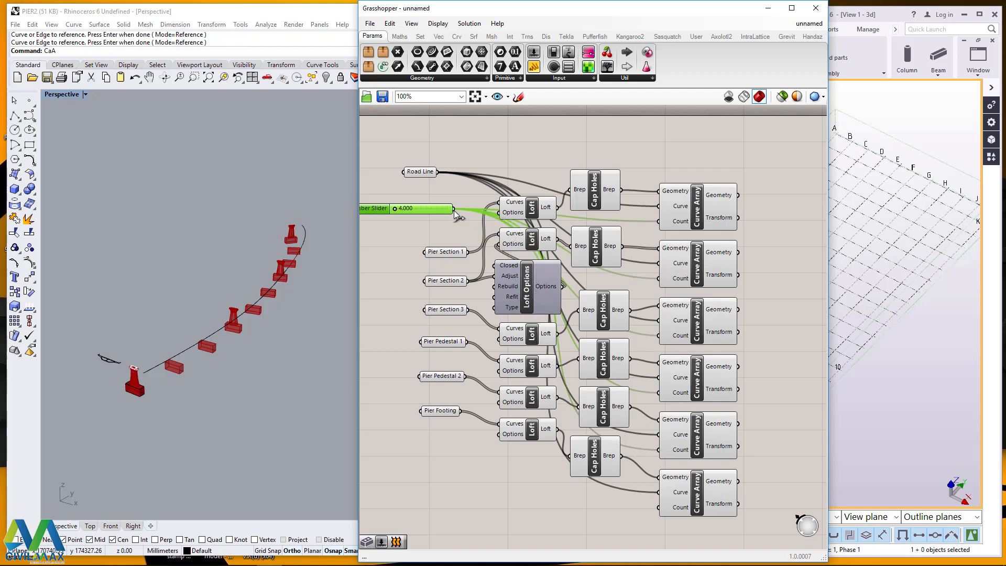
pyautogui.moveTo(454, 209); pyautogui.dragTo(658, 510)
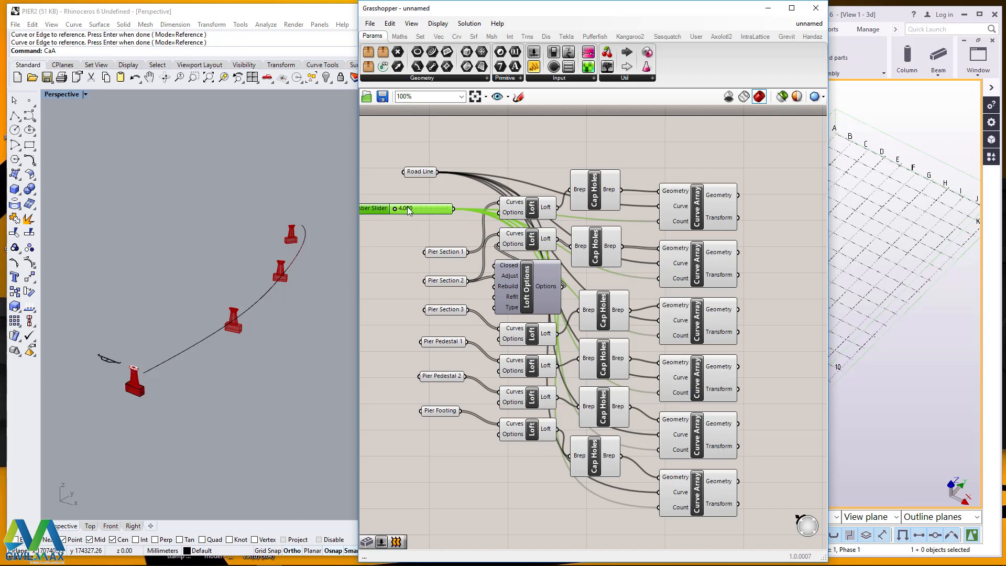
# - Raise the Number Slider to 10 so that it drives the number of piers along the road line
pyautogui.scroll(2, 269, 278)
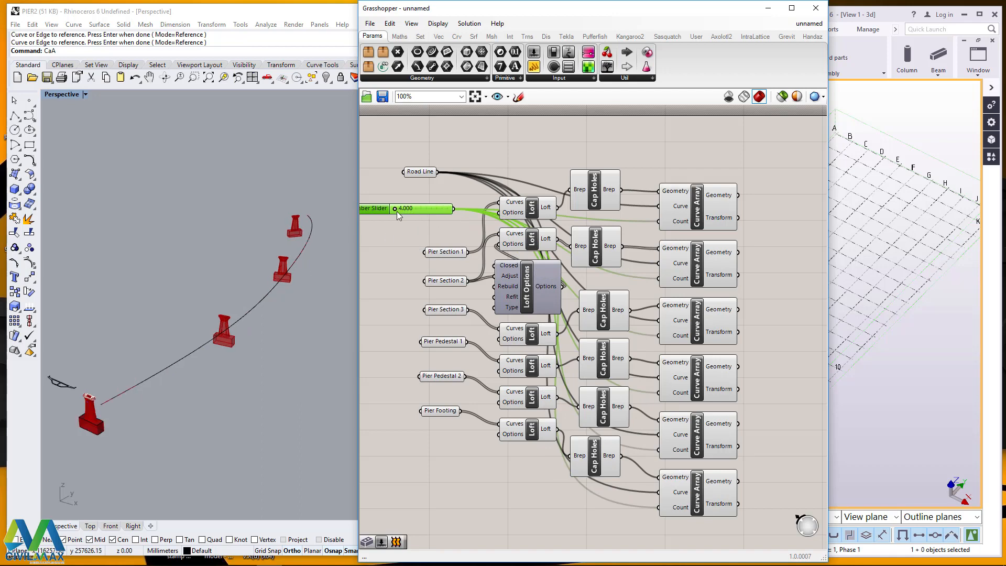
pyautogui.moveTo(395, 208); pyautogui.dragTo(424, 209)
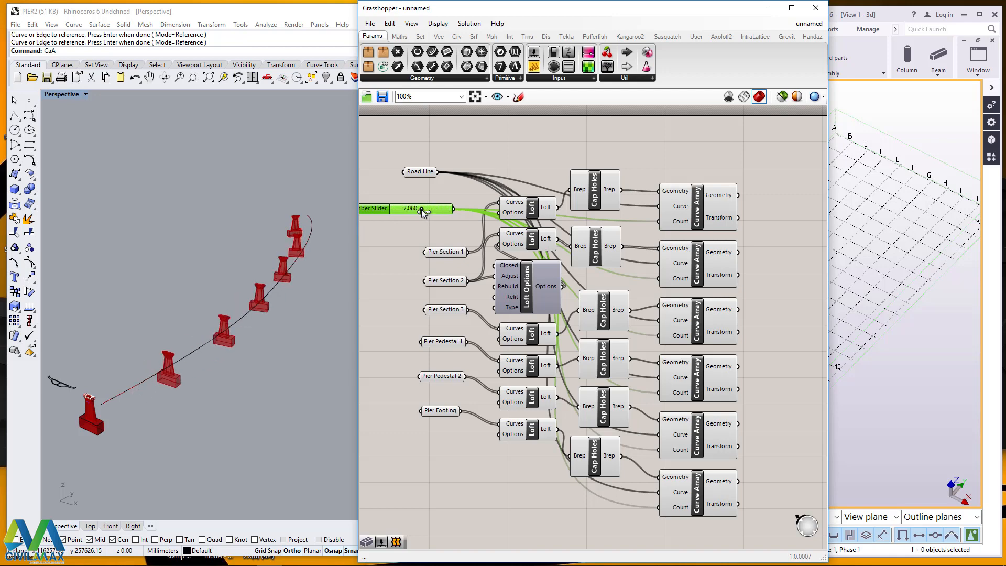
pyautogui.moveTo(421, 209); pyautogui.dragTo(478, 214)
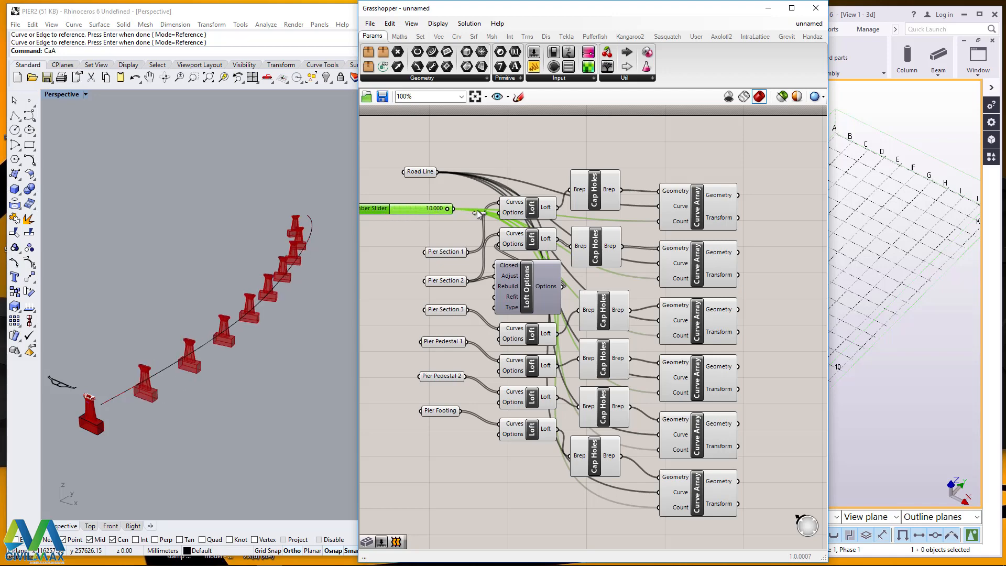
pyautogui.click(424, 228)
# - Move the Grasshopper window aside so the Tekla Structures 3D view shows next to the definition
pyautogui.scroll(-3, 416, 229)
pyautogui.scroll(2, 649, 226)
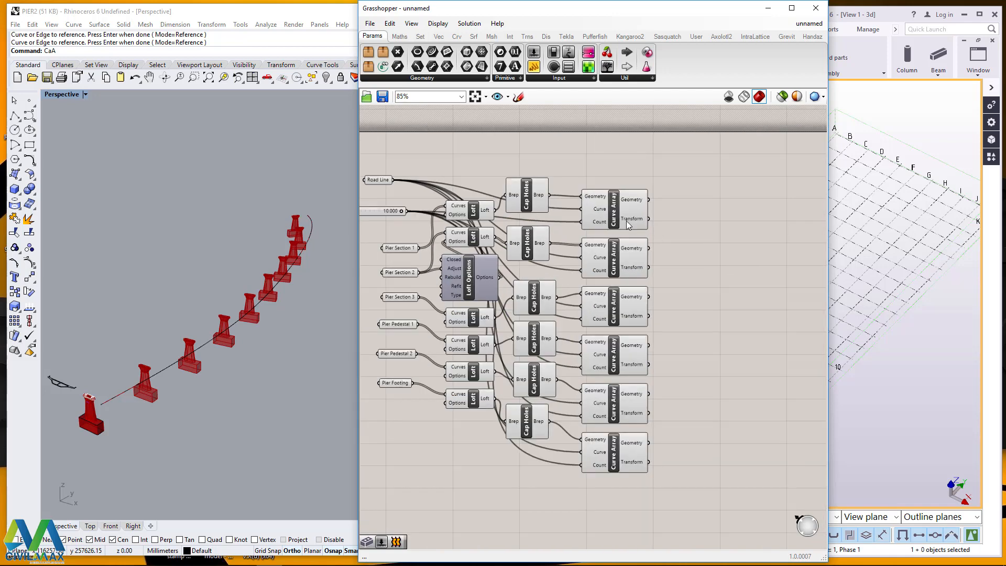
pyautogui.moveTo(678, 14); pyautogui.dragTo(511, 14)
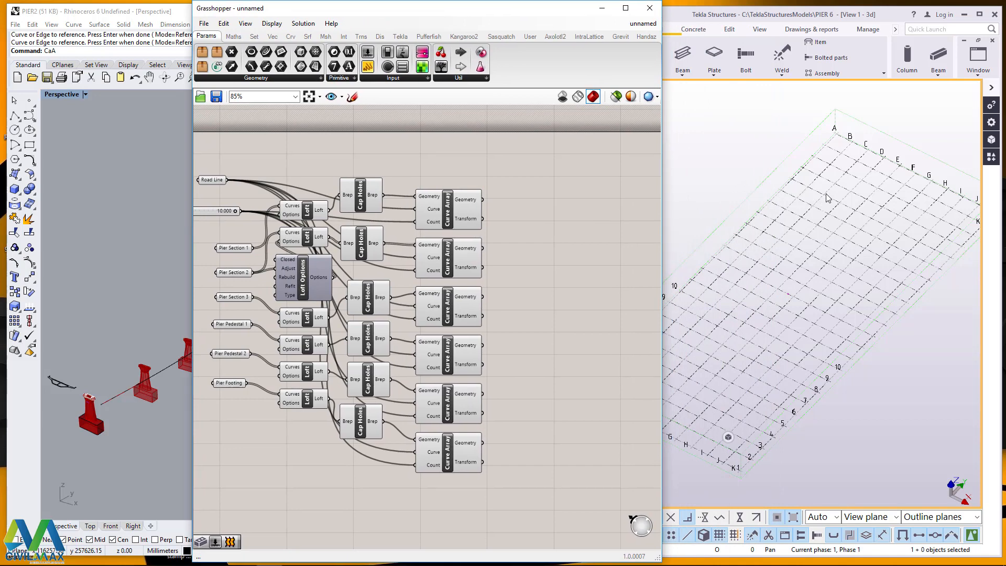
pyautogui.scroll(-2, 827, 195)
pyautogui.scroll(-2, 871, 306)
pyautogui.scroll(3, 750, 334)
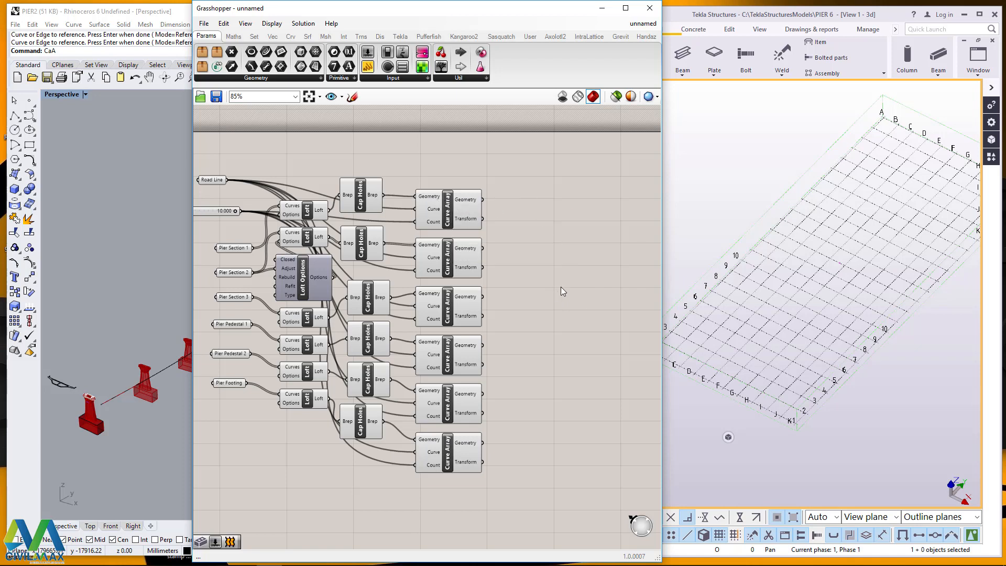
pyautogui.doubleClick(558, 198)
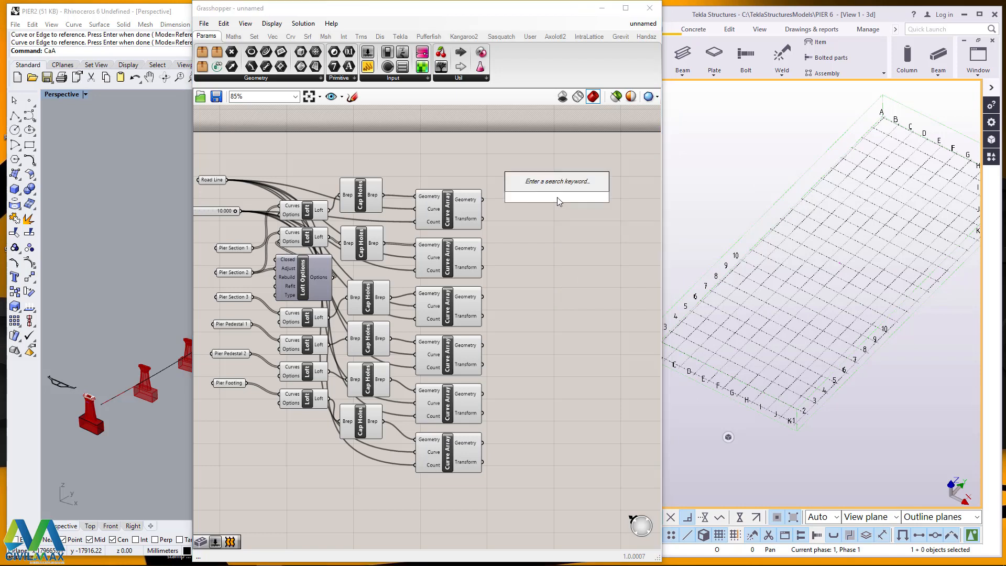
pyautogui.write('cp')
pyautogui.press('BackSpace')
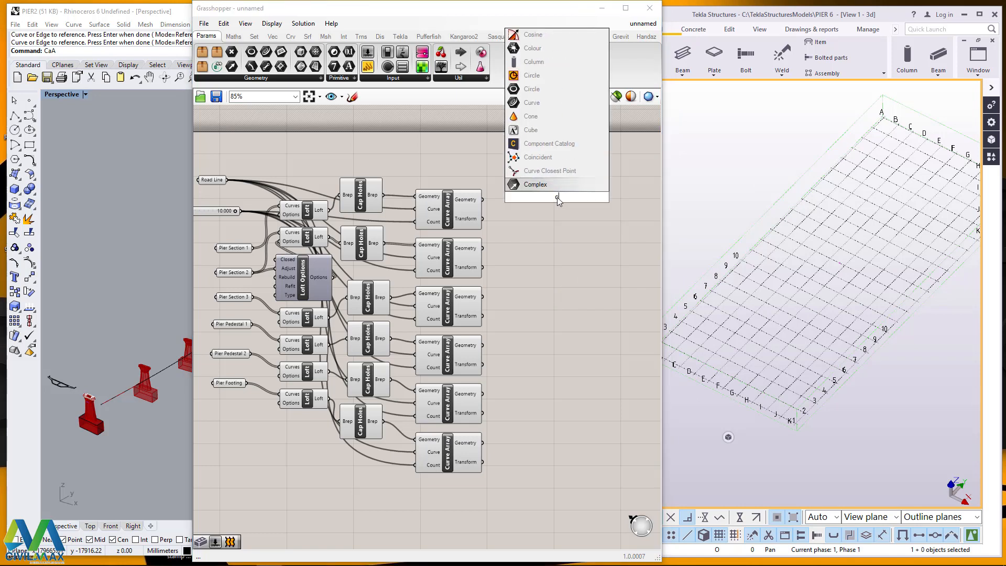
pyautogui.write('cap')
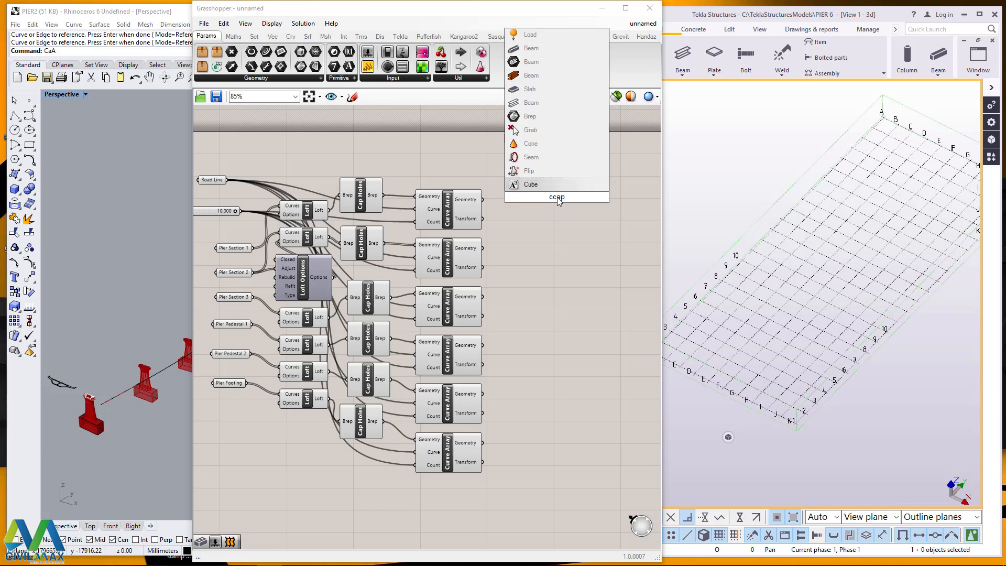
pyautogui.press('BackSpace')
pyautogui.press('BackSpace')
pyautogui.press('BackSpace')
pyautogui.press('BackSpace')
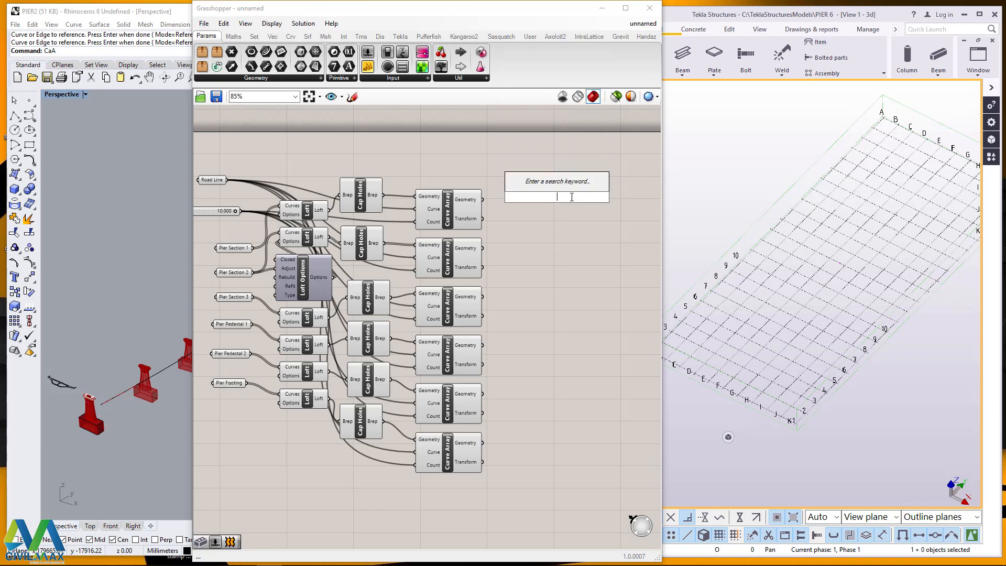
# - Add a Cap Holes component beside the Curve Array column and paste seven copies of it
pyautogui.click(307, 36)
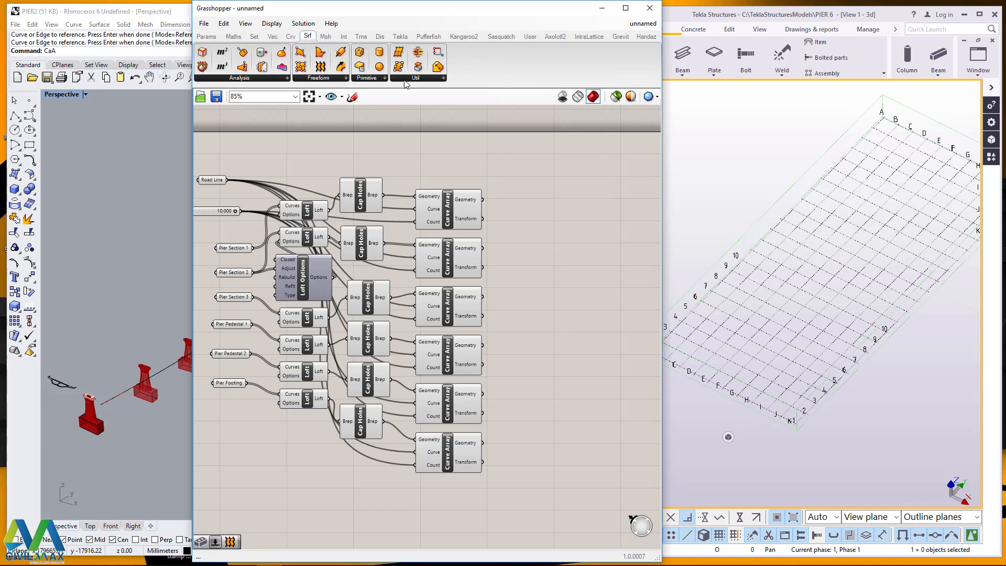
pyautogui.moveTo(414, 72); pyautogui.dragTo(537, 212)
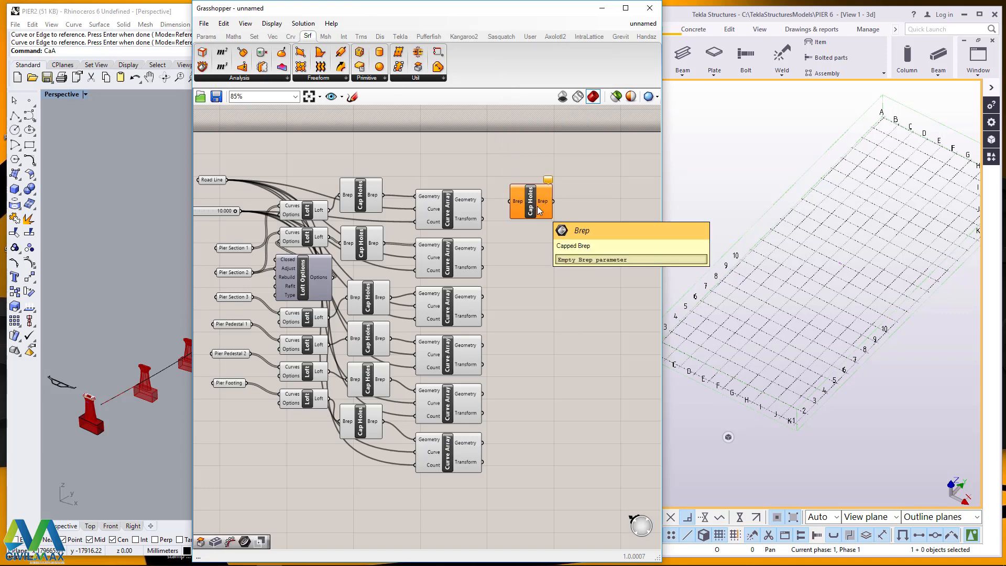
pyautogui.click(539, 210)
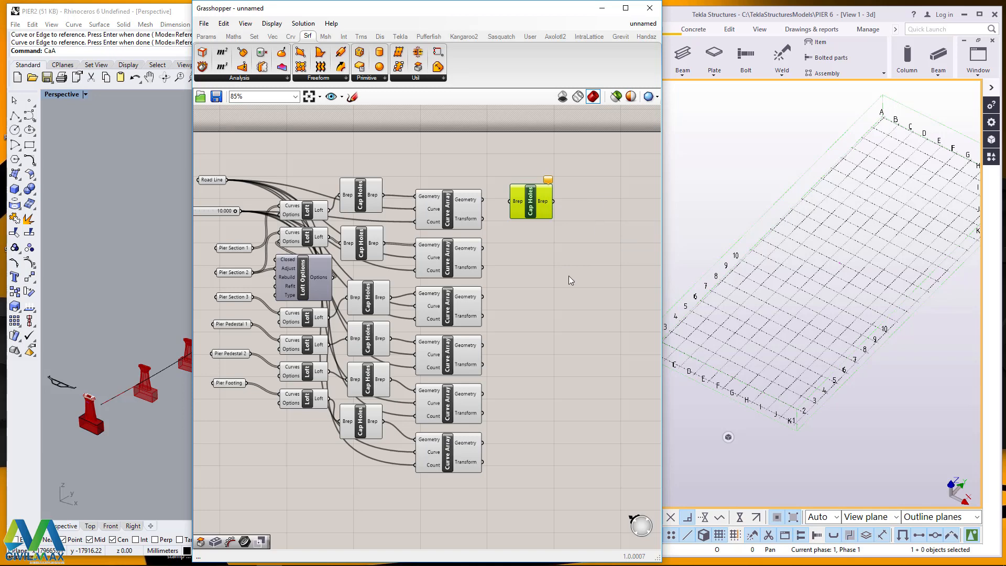
pyautogui.hotkey('ctrl', 'v')
pyautogui.hotkey('ctrl', 'v')
pyautogui.hotkey('ctrl', 'v')
pyautogui.hotkey('ctrl', 'v')
pyautogui.hotkey('ctrl', 'v')
pyautogui.hotkey('ctrl', 'v')
pyautogui.hotkey('ctrl', 'v')
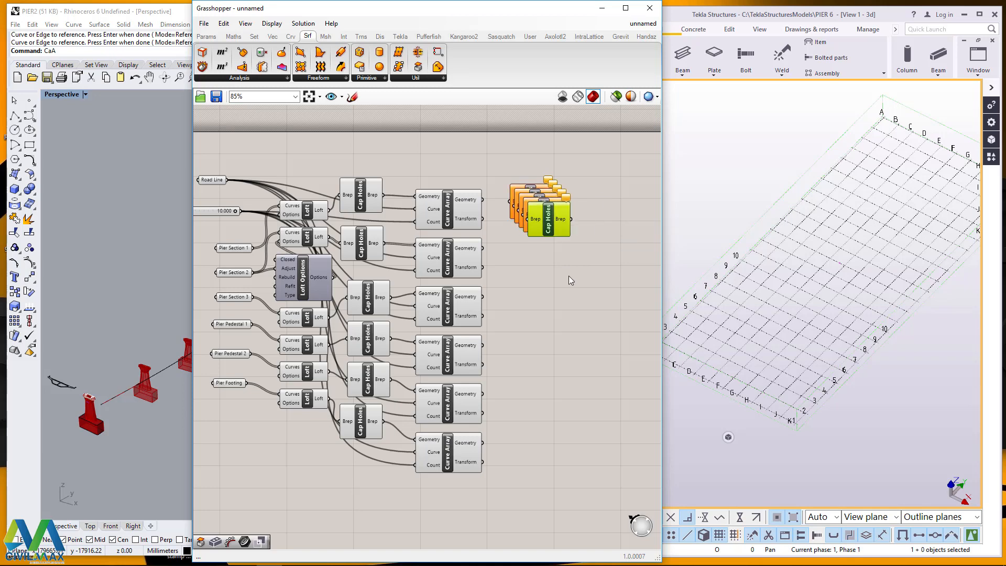
# - Spread the new Cap Holes components into a column beside the Curve Arrays and delete the two surplus copies
pyautogui.moveTo(567, 232); pyautogui.dragTo(537, 397)
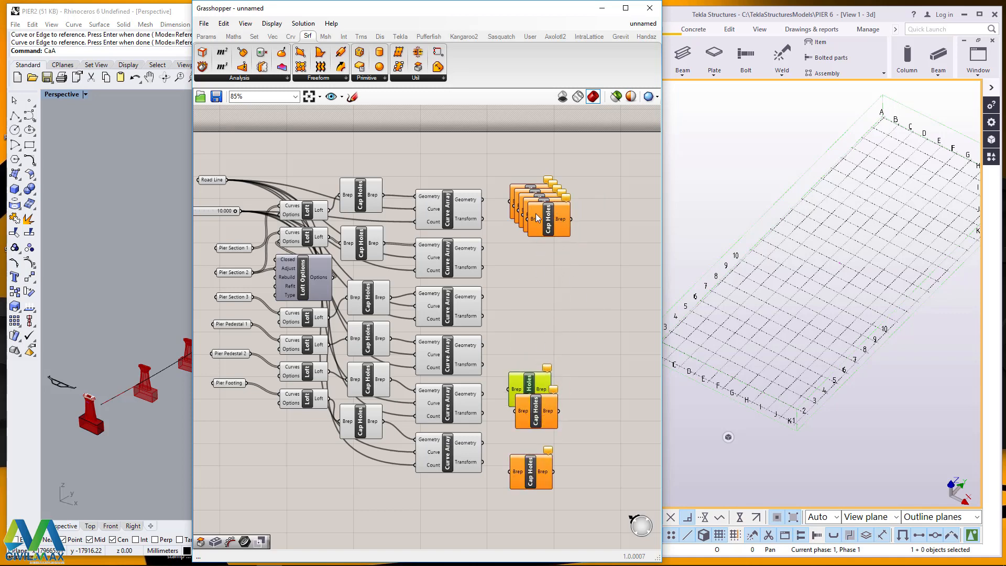
pyautogui.moveTo(535, 213); pyautogui.dragTo(535, 307)
pyautogui.moveTo(545, 209); pyautogui.dragTo(534, 183)
pyautogui.moveTo(531, 250)
pyautogui.mouseDown()
pyautogui.moveTo(527, 207)
pyautogui.moveTo(524, 247)
pyautogui.mouseUp()
pyautogui.click(523, 292)
pyautogui.moveTo(524, 296); pyautogui.dragTo(520, 284)
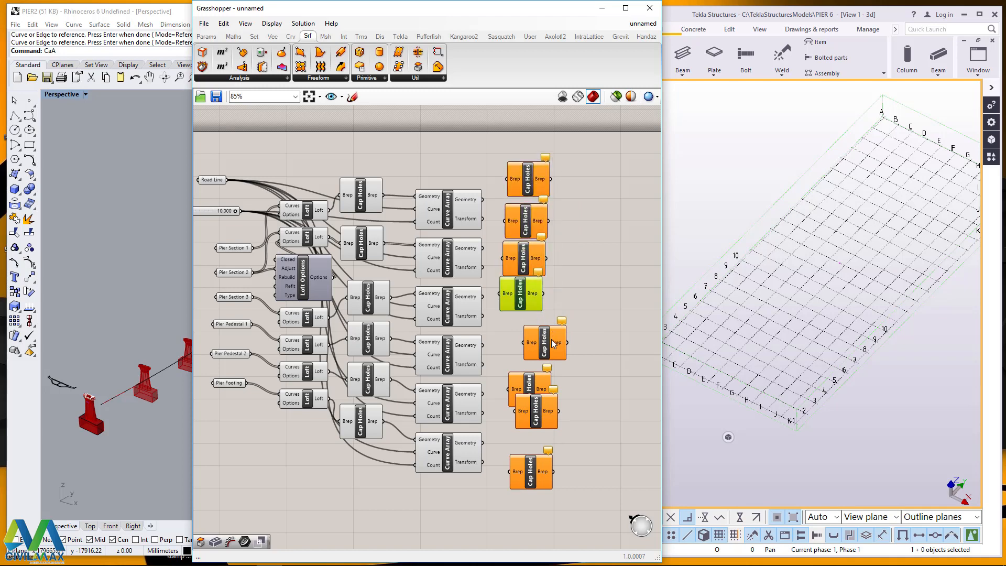
pyautogui.moveTo(544, 336); pyautogui.dragTo(518, 323)
pyautogui.moveTo(529, 383); pyautogui.dragTo(524, 363)
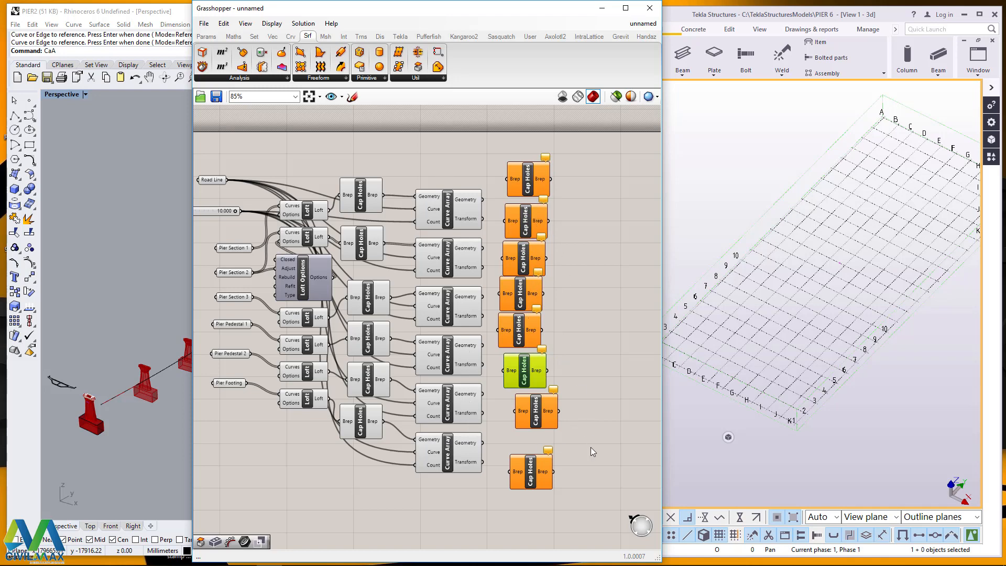
pyautogui.click(543, 469)
pyautogui.moveTo(542, 469); pyautogui.dragTo(543, 422)
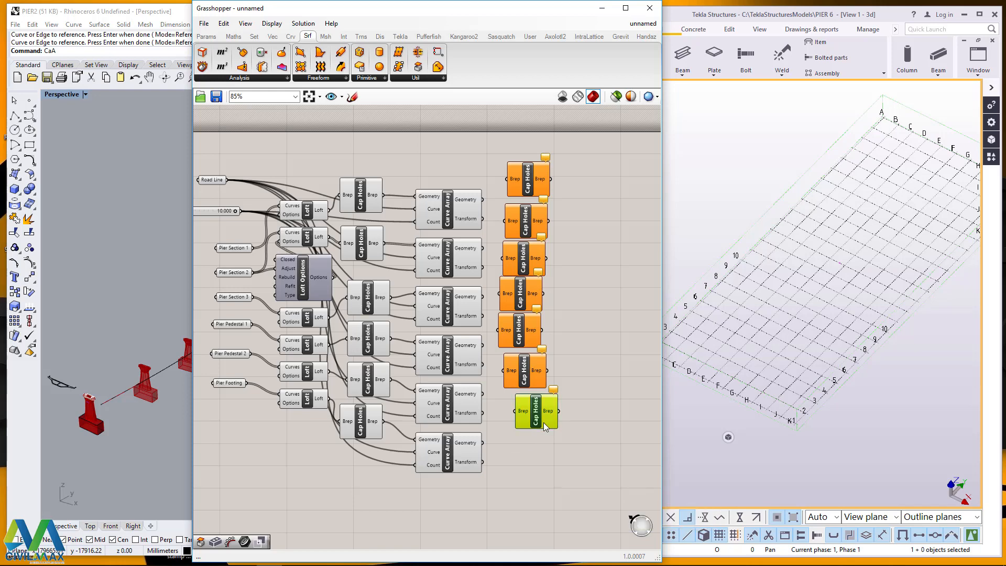
# - Shift the six new Cap Holes components down together and align them in an evenly spaced column
pyautogui.moveTo(573, 159); pyautogui.dragTo(519, 376)
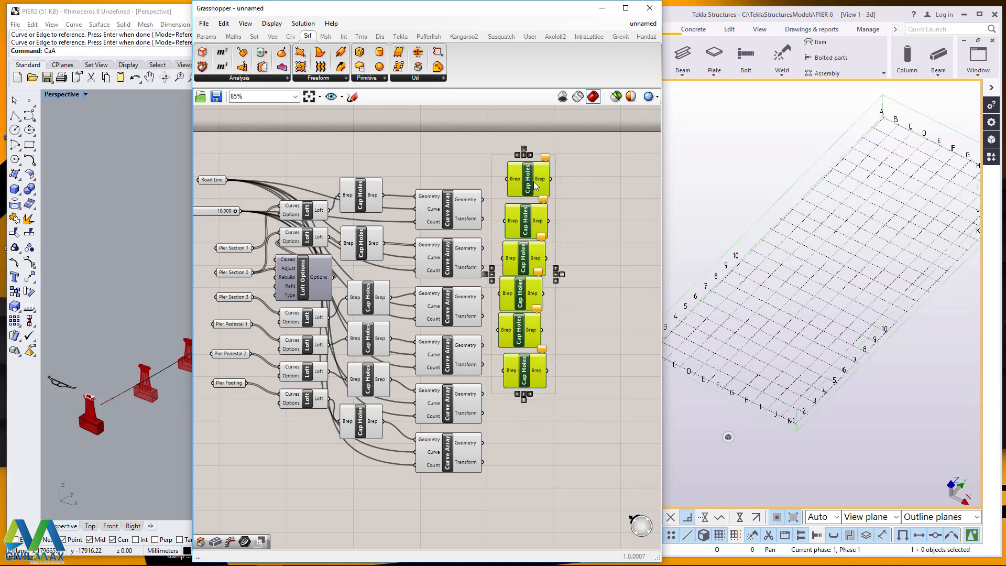
pyautogui.moveTo(534, 185); pyautogui.dragTo(535, 209)
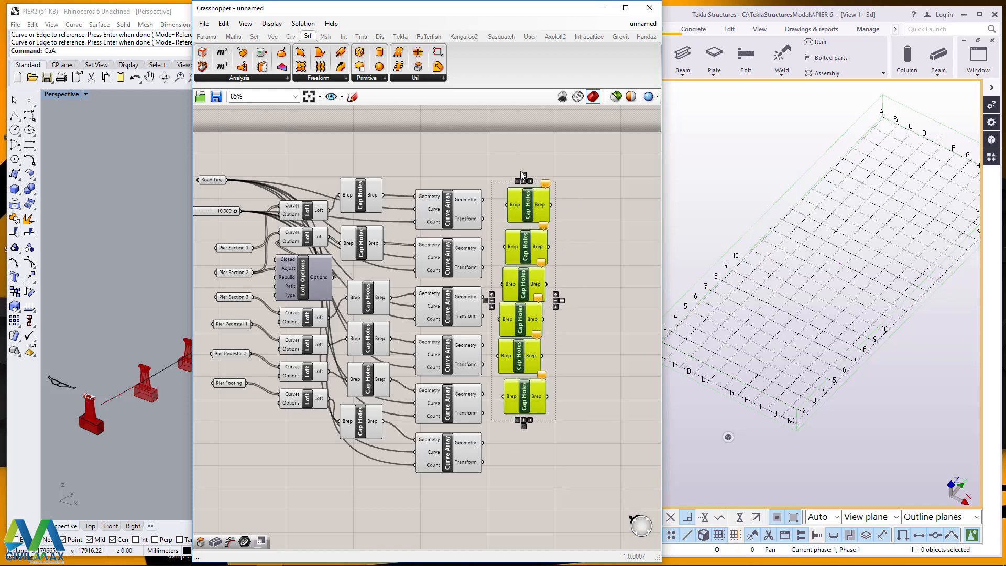
pyautogui.click(523, 181)
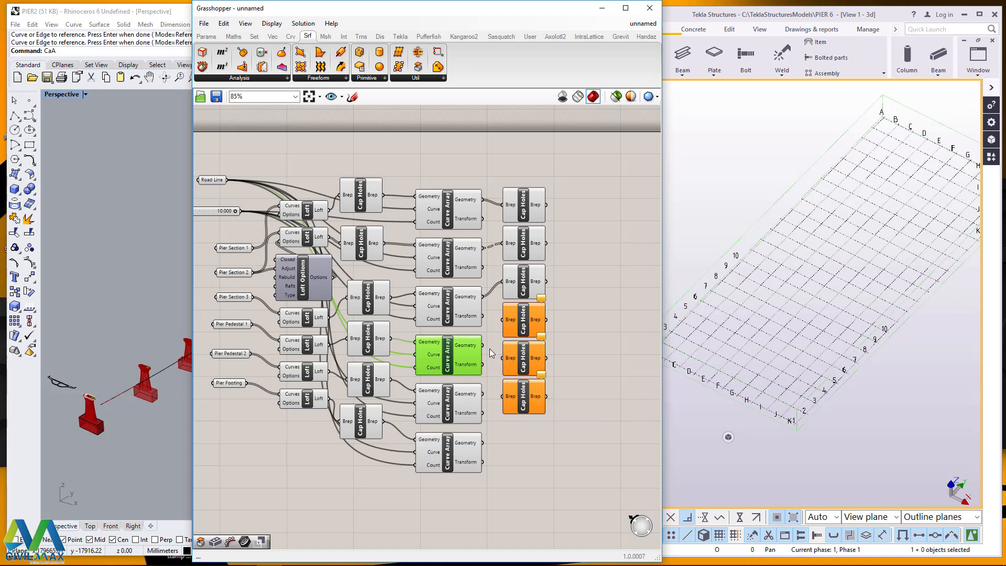
# - Connect the Geometry output of each of the six Curve Arrays to the Brep input of its matching new Cap Holes component
pyautogui.moveTo(500, 326); pyautogui.dragTo(503, 321)
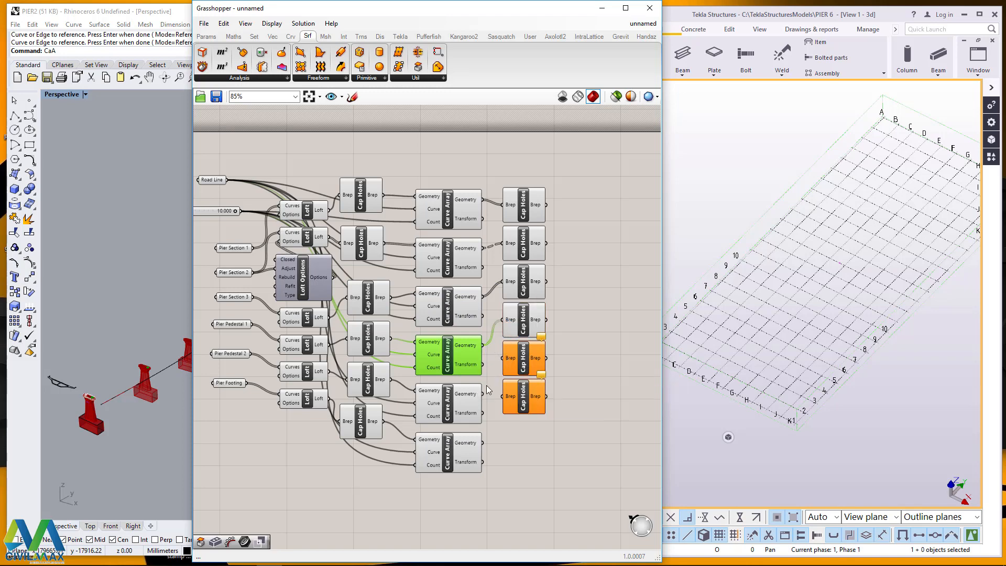
pyautogui.click(468, 403)
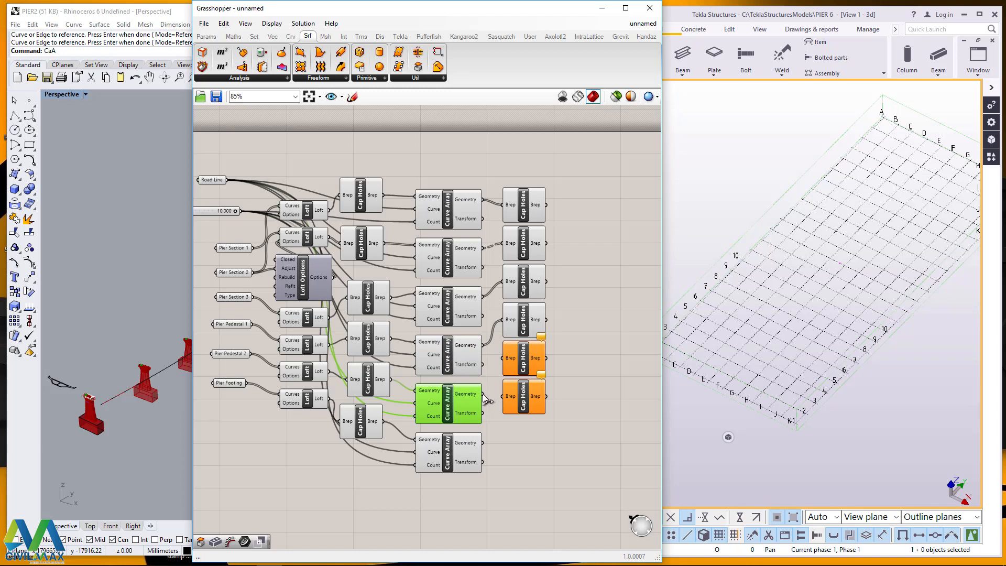
pyautogui.moveTo(497, 365); pyautogui.dragTo(503, 357)
pyautogui.click(472, 447)
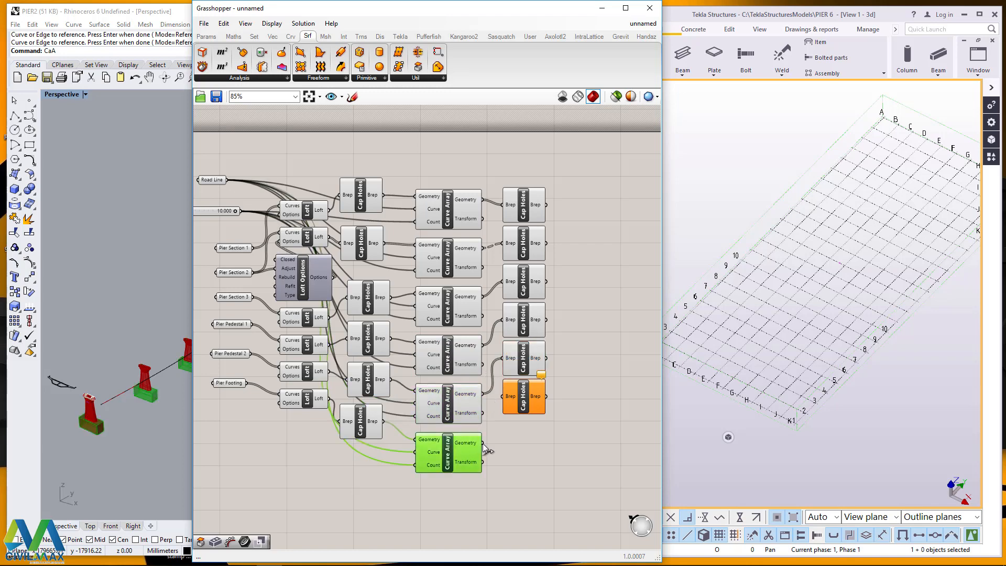
pyautogui.moveTo(483, 443); pyautogui.dragTo(503, 397)
pyautogui.click(592, 285)
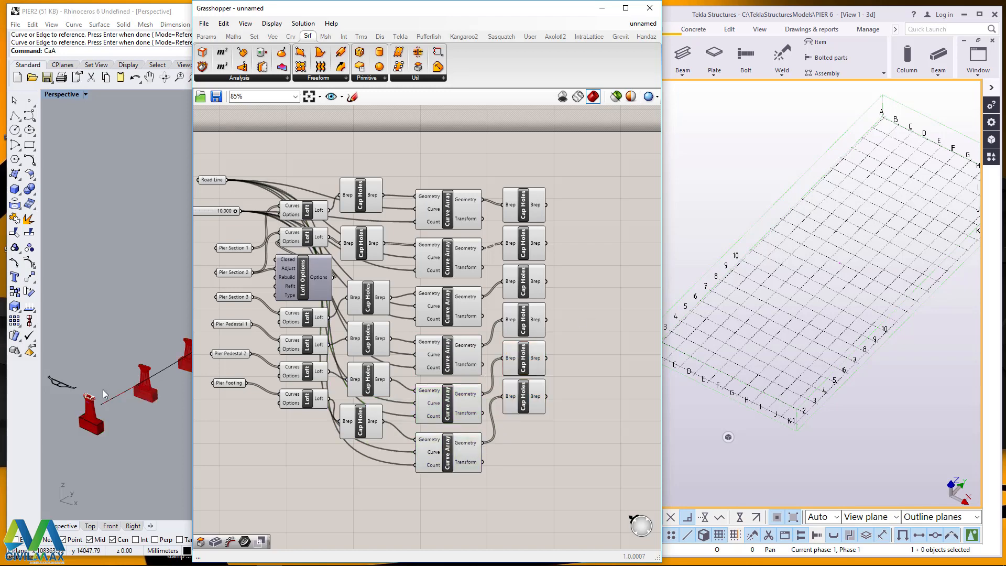
# - Examine the capped piers along the road line up close in the Rhino Perspective viewport
pyautogui.scroll(5, 161, 351)
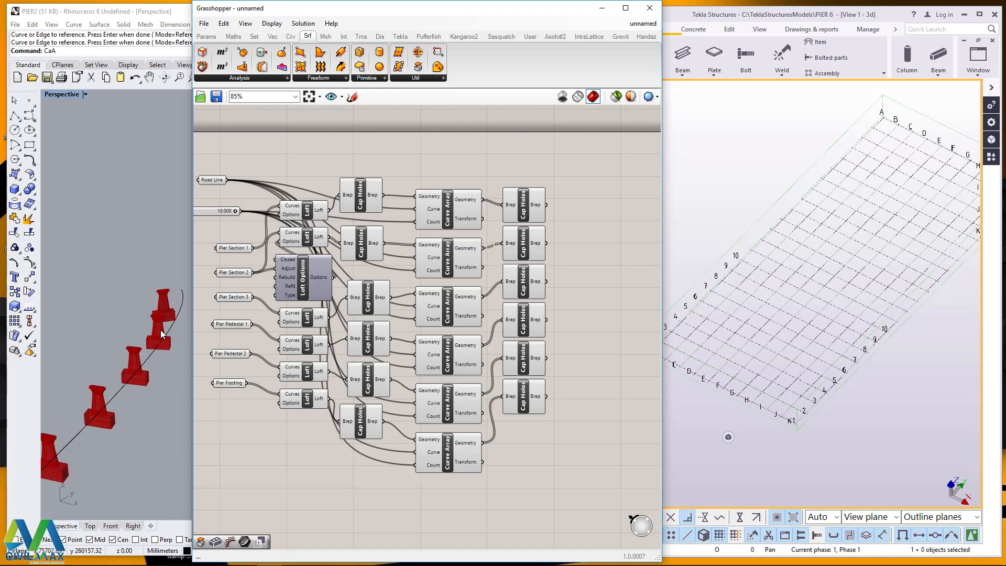
pyautogui.scroll(5, 159, 314)
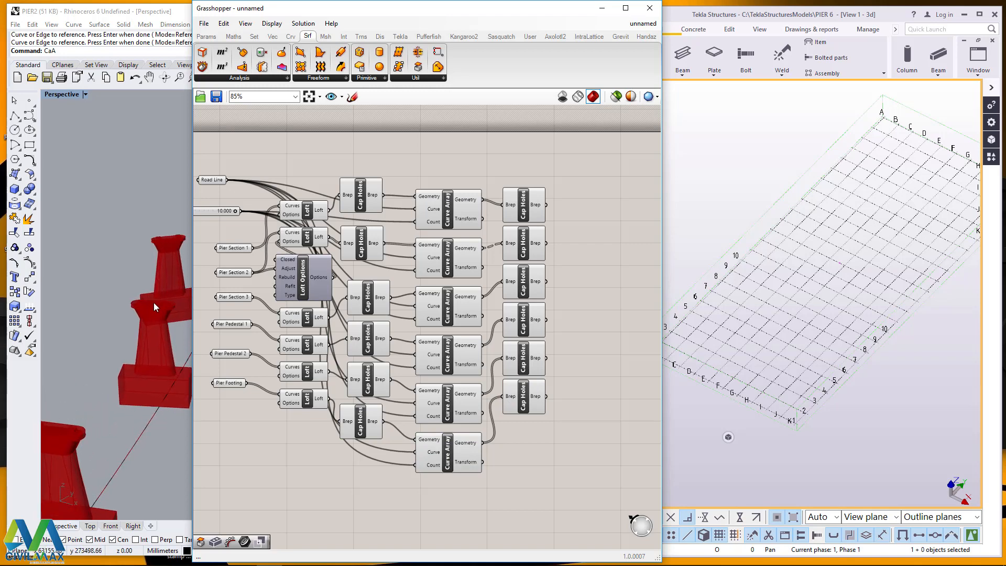
pyautogui.scroll(3, 157, 373)
pyautogui.scroll(-3, 151, 366)
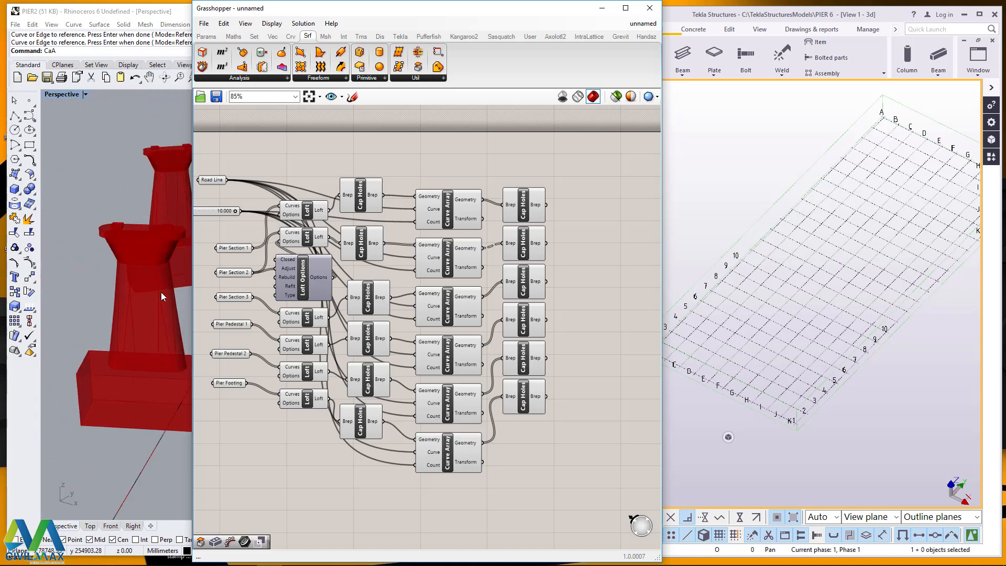
pyautogui.scroll(2, 165, 231)
pyautogui.scroll(2, 165, 237)
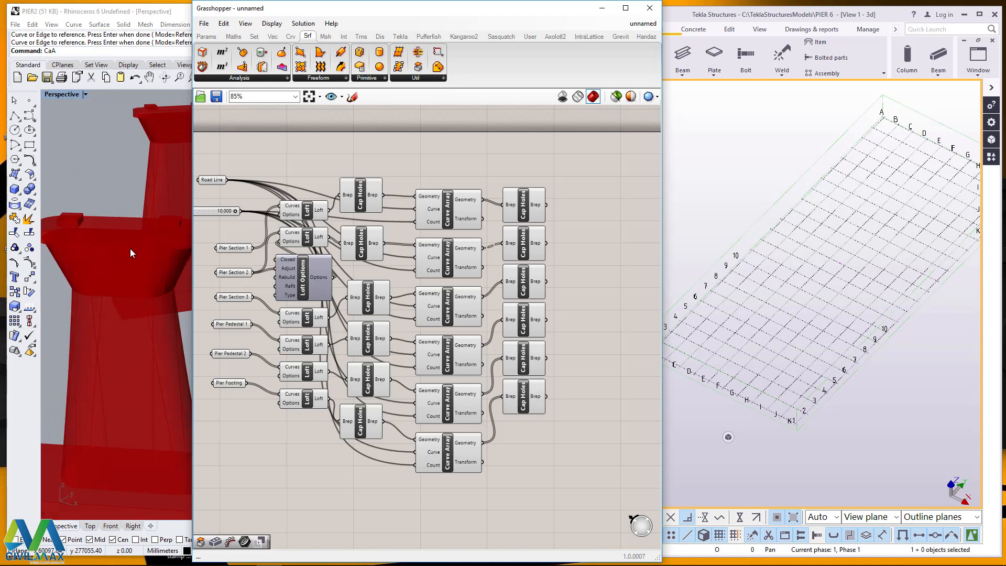
pyautogui.scroll(-4, 128, 249)
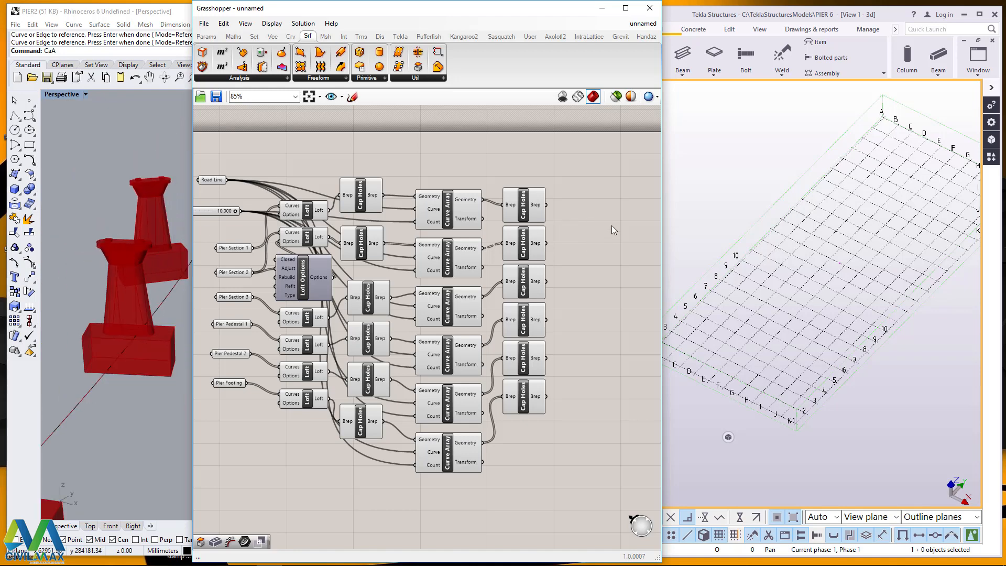
# - Add a Tekla concrete Item component beside the upper Cap Holes components
pyautogui.click(400, 36)
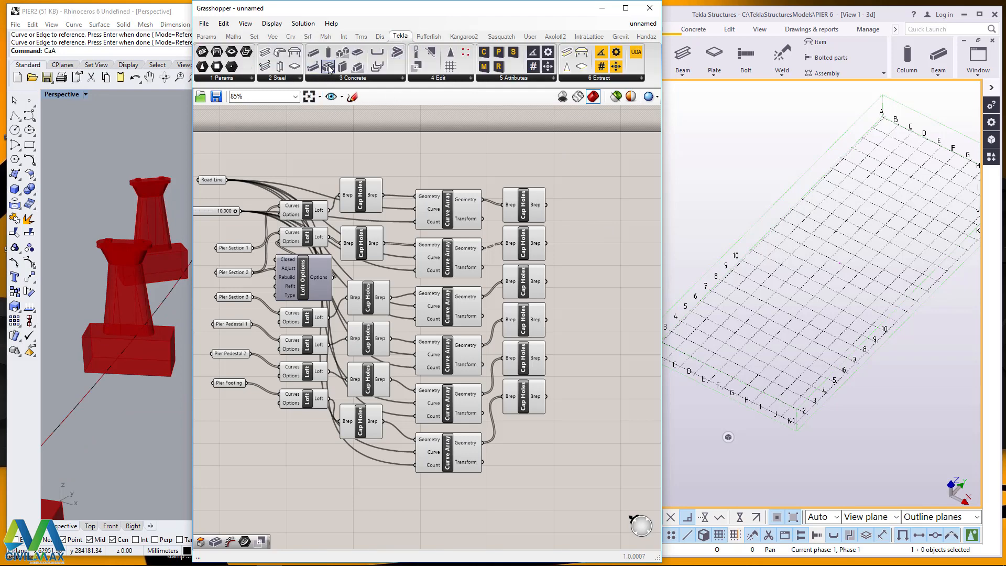
pyautogui.moveTo(329, 67); pyautogui.dragTo(601, 234)
pyautogui.moveTo(594, 197); pyautogui.dragTo(606, 217)
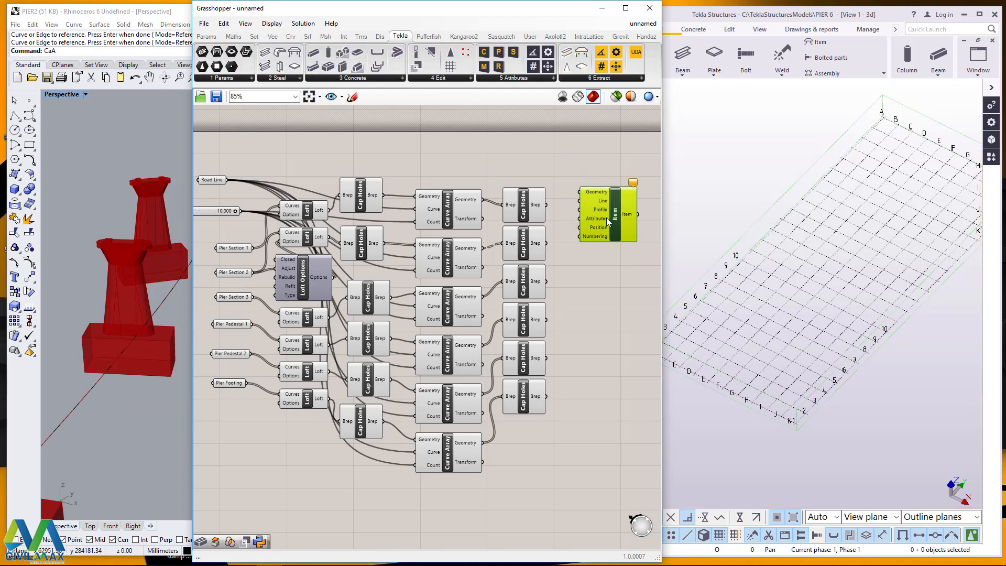
# - Space out the upper three Cap Holes components and connect the topmost one's Brep output to the Item's Geometry input
pyautogui.moveTo(533, 205); pyautogui.dragTo(522, 175)
pyautogui.moveTo(542, 253); pyautogui.dragTo(537, 242)
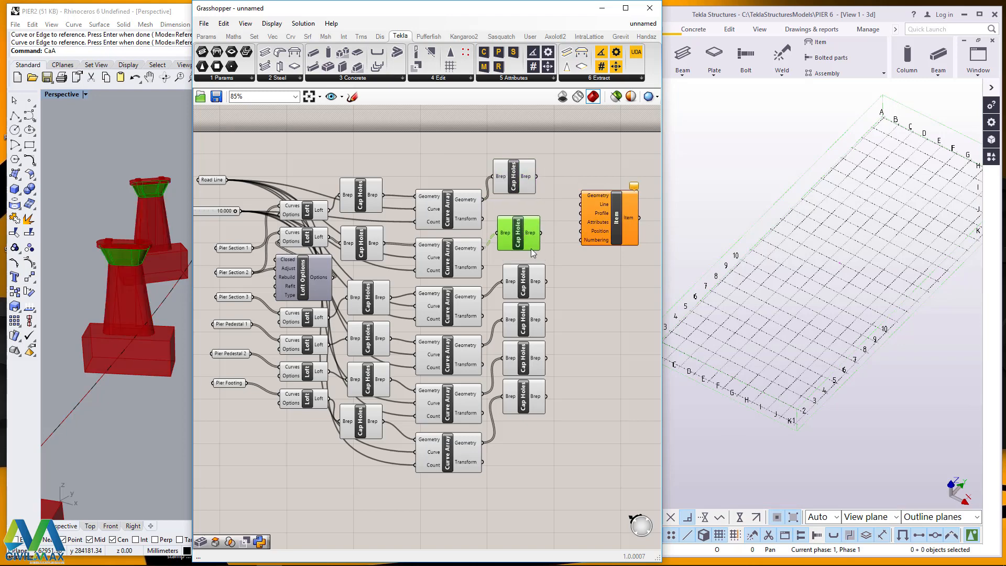
pyautogui.moveTo(538, 291); pyautogui.dragTo(528, 292)
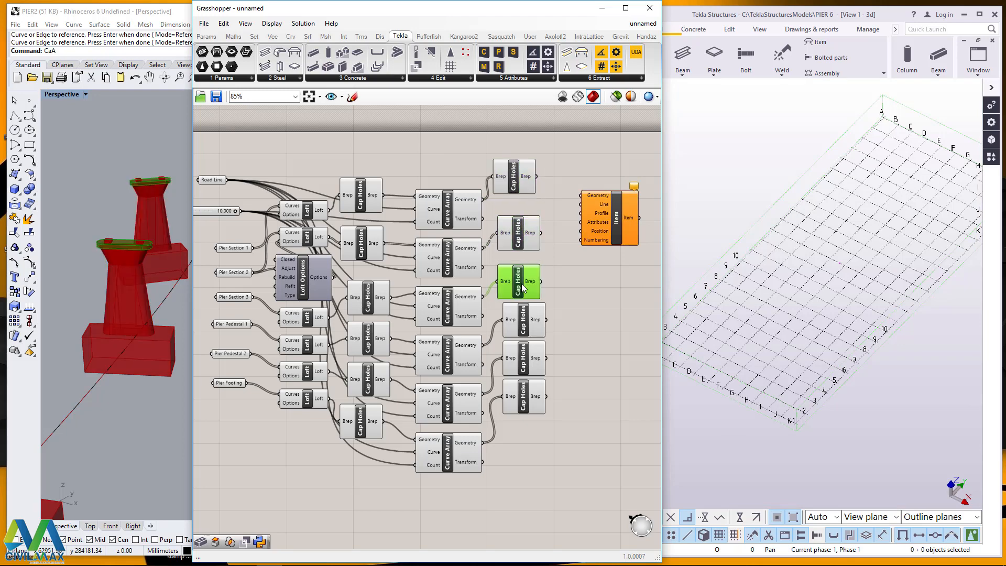
pyautogui.click(517, 178)
pyautogui.moveTo(537, 177); pyautogui.dragTo(578, 198)
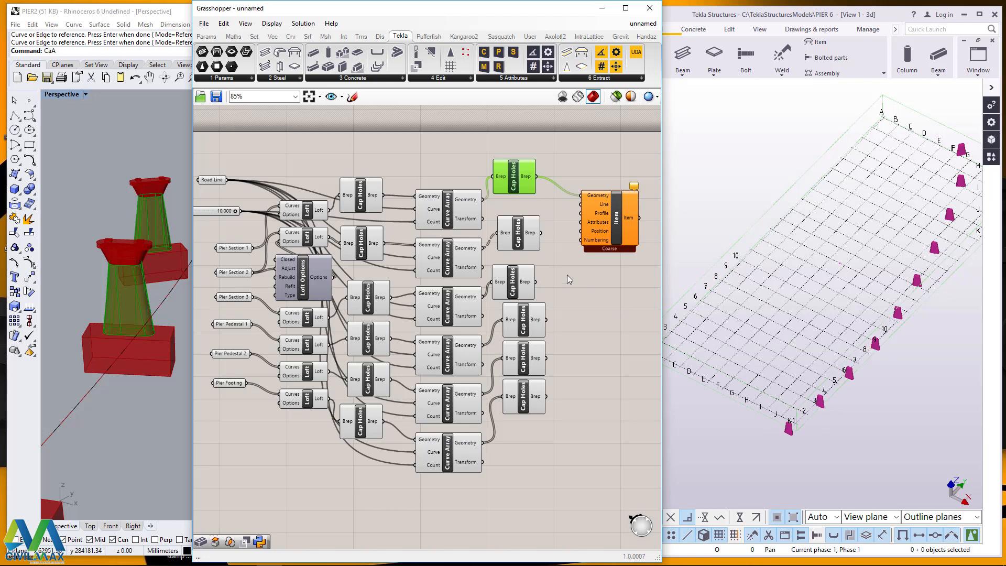
# - Place a second Tekla concrete Item component directly below the first one
pyautogui.click(517, 233)
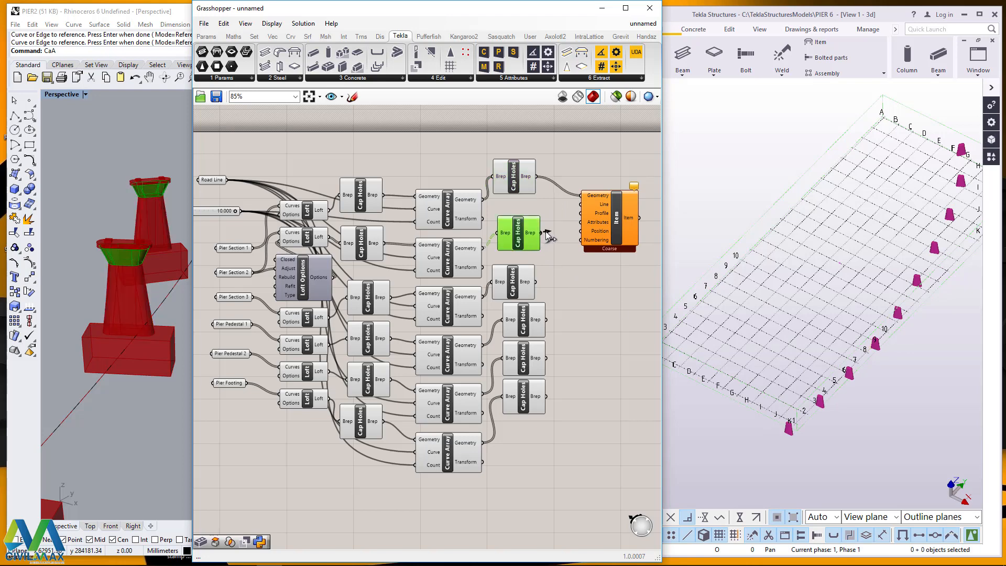
pyautogui.click(575, 273)
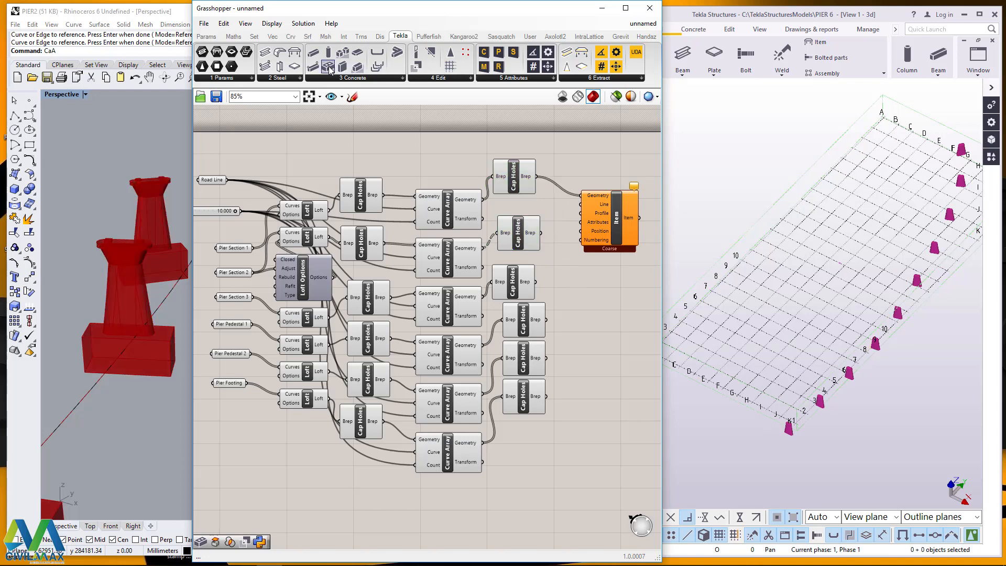
pyautogui.moveTo(608, 322); pyautogui.dragTo(608, 308)
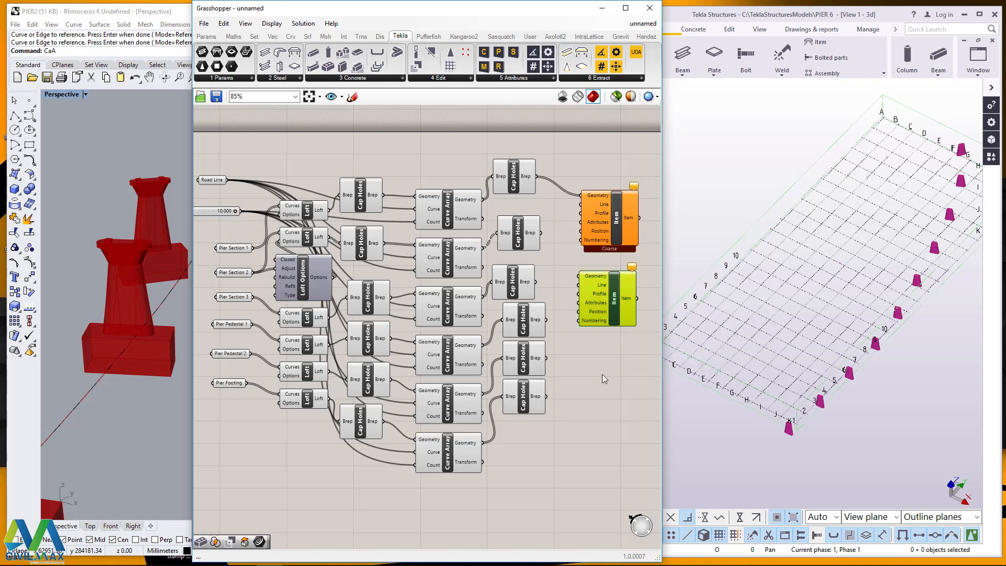
# - Paste further copies of the Tekla Item component and spread them out below the first one
pyautogui.hotkey('ctrl', 'v')
pyautogui.hotkey('ctrl', 'v')
pyautogui.hotkey('ctrl', 'v')
pyautogui.hotkey('ctrl', 'v')
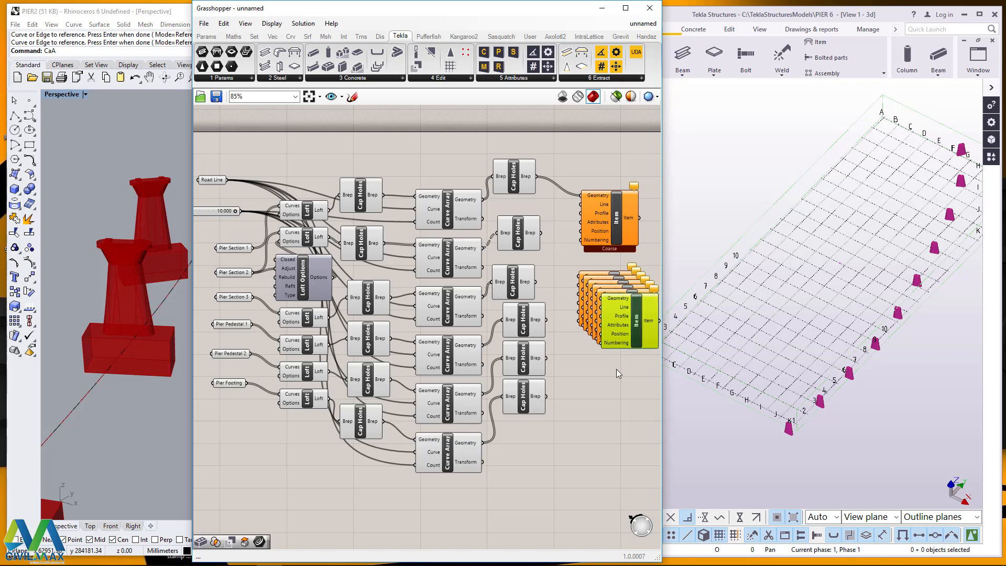
pyautogui.moveTo(626, 341); pyautogui.dragTo(588, 467)
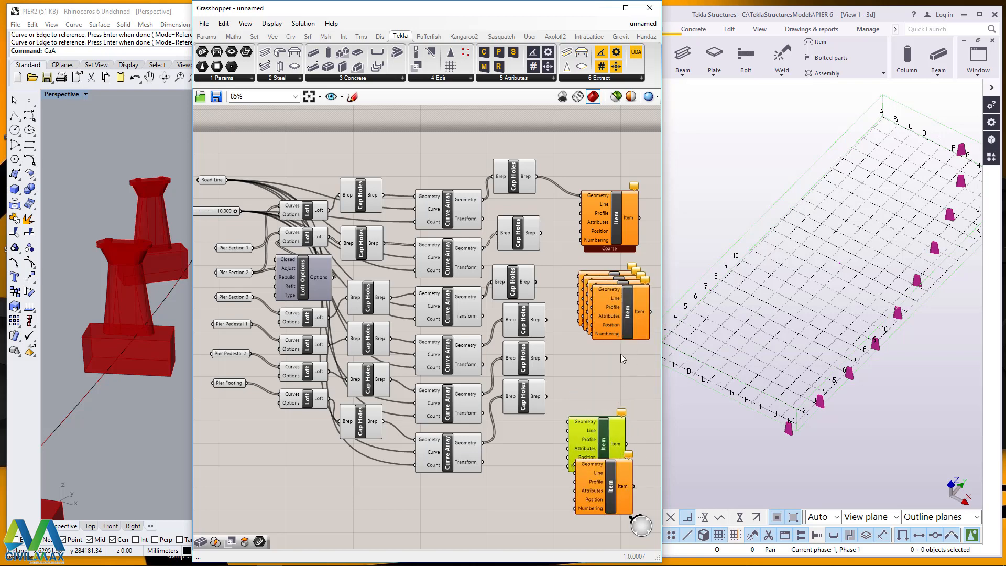
pyautogui.moveTo(616, 323); pyautogui.dragTo(603, 390)
pyautogui.moveTo(592, 476); pyautogui.dragTo(488, 525)
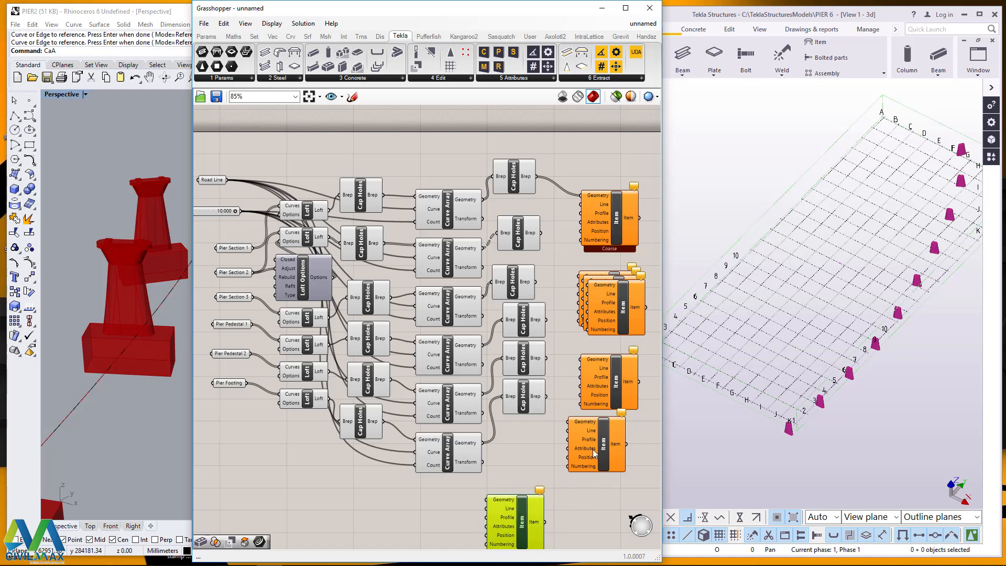
pyautogui.moveTo(592, 445); pyautogui.dragTo(587, 505)
pyautogui.moveTo(608, 397); pyautogui.dragTo(603, 468)
pyautogui.moveTo(621, 316); pyautogui.dragTo(609, 408)
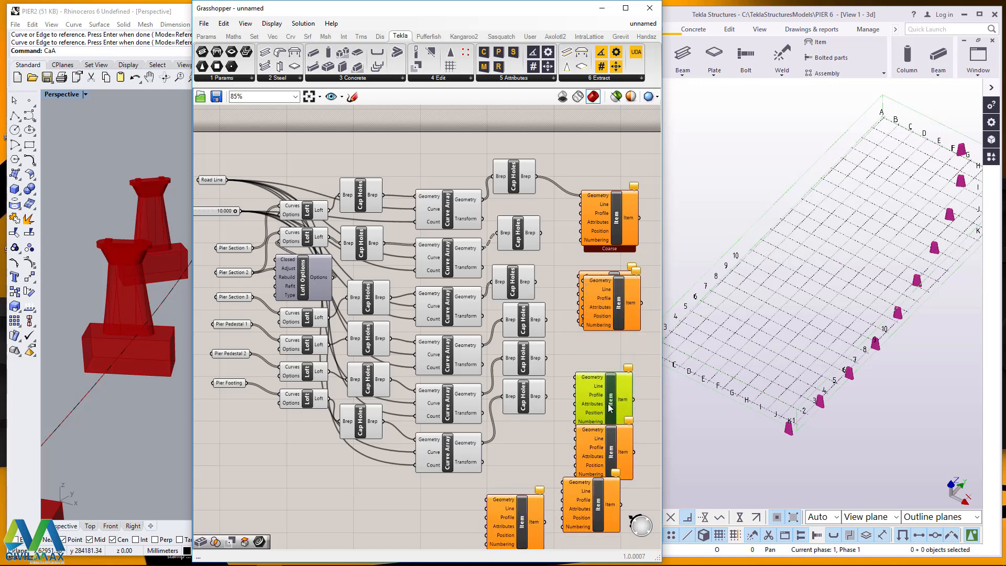
pyautogui.moveTo(615, 312); pyautogui.dragTo(614, 368)
# - Arrange six Item components in a column beside the second set of Cap Holes components and delete the surplus copy
pyautogui.moveTo(606, 215); pyautogui.dragTo(589, 162)
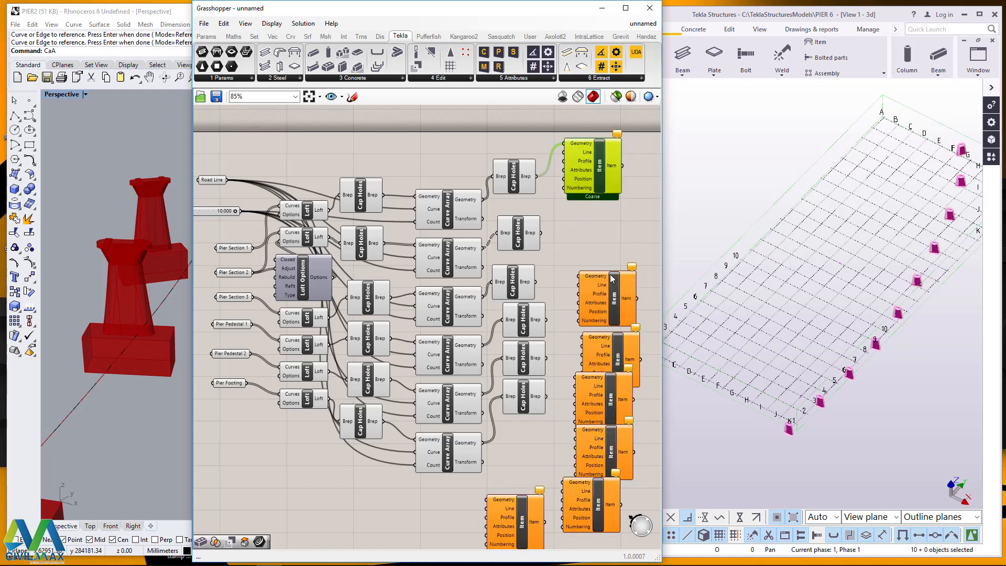
pyautogui.moveTo(613, 293); pyautogui.dragTo(597, 229)
pyautogui.moveTo(601, 337); pyautogui.dragTo(585, 283)
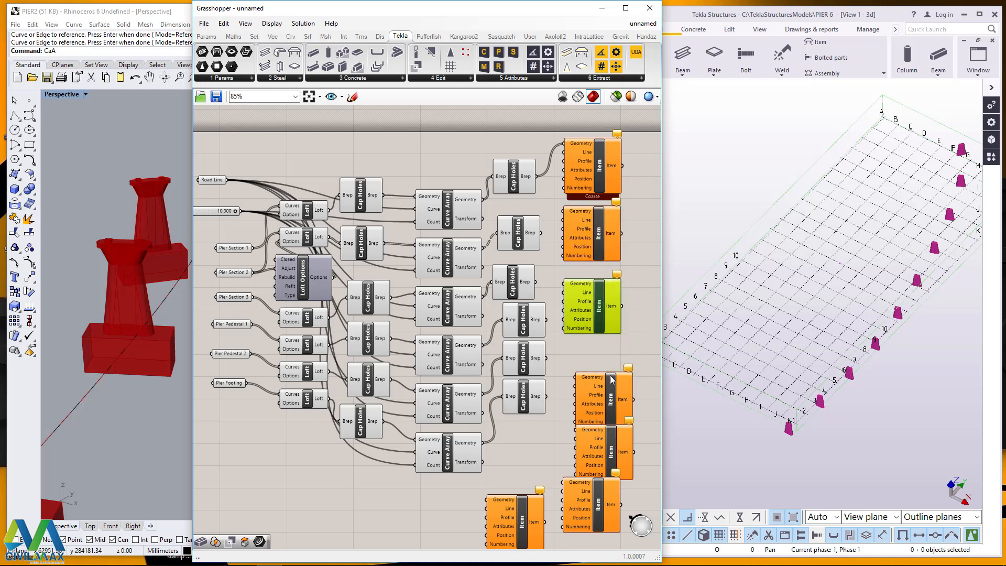
pyautogui.moveTo(600, 379); pyautogui.dragTo(594, 349)
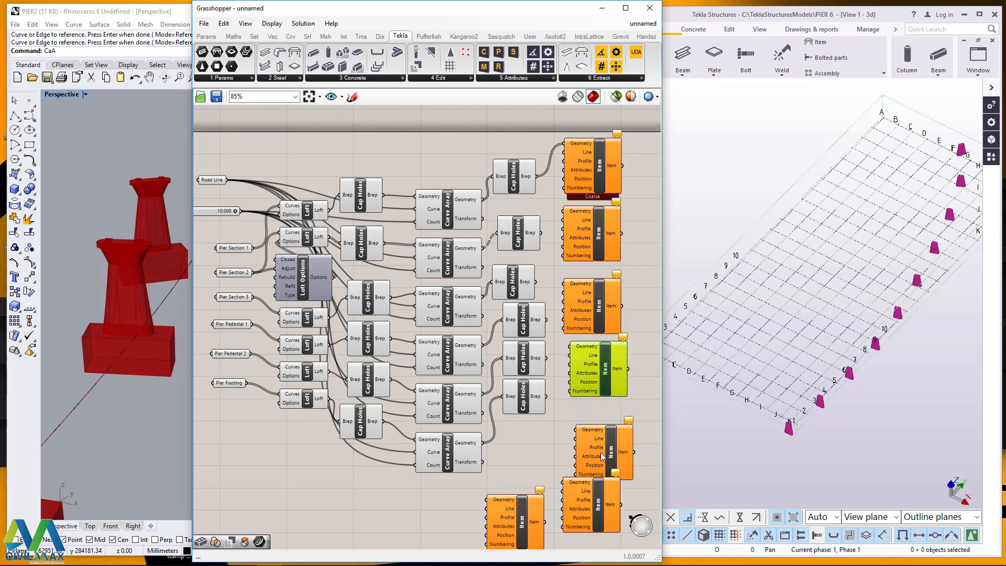
pyautogui.moveTo(603, 456); pyautogui.dragTo(596, 437)
pyautogui.moveTo(589, 494); pyautogui.dragTo(602, 486)
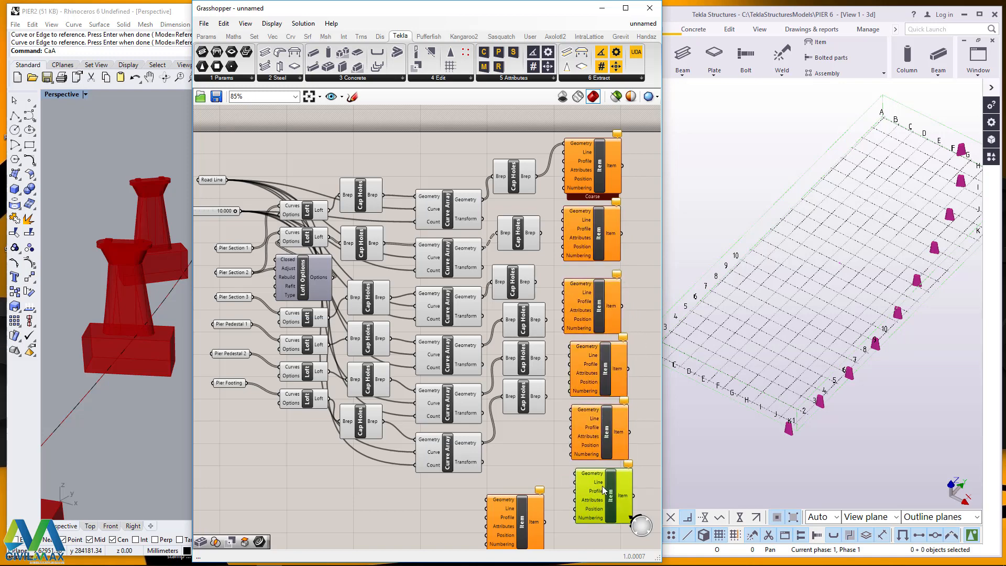
pyautogui.click(523, 515)
pyautogui.press('Delete')
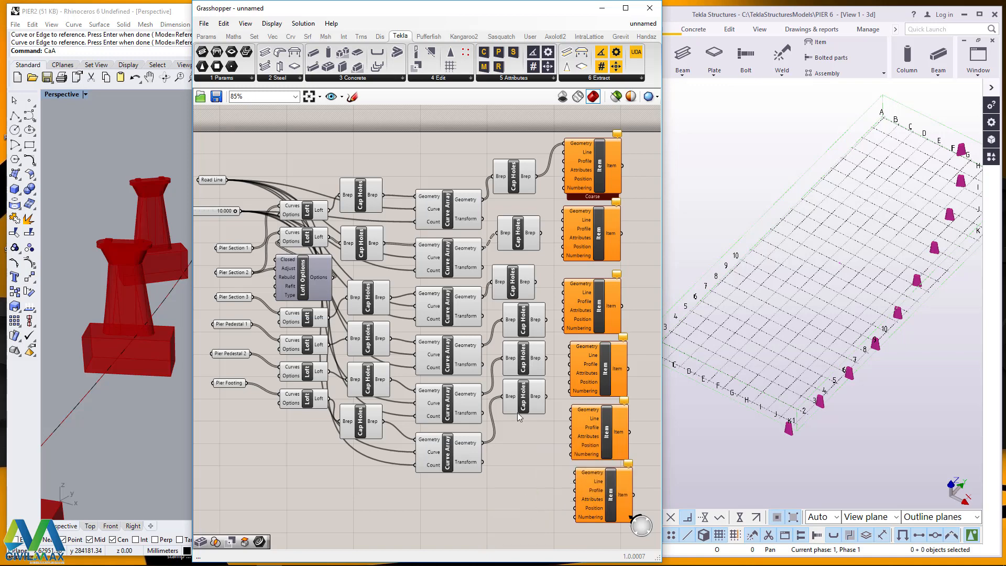
# - Connect the Brep outputs of the second to fifth Cap Holes components in the column to the Geometry inputs of the matching Items
pyautogui.click(539, 241)
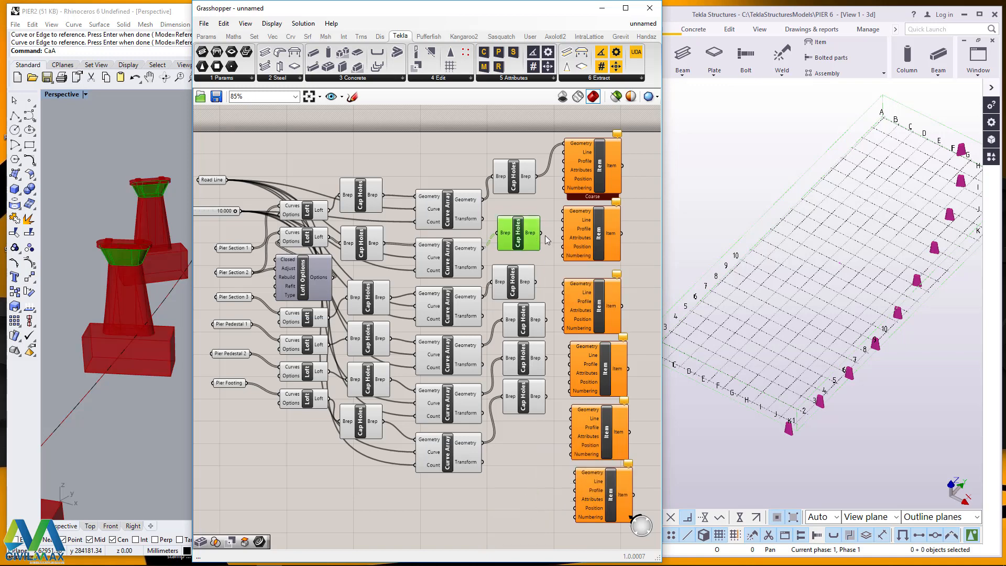
pyautogui.moveTo(541, 232); pyautogui.dragTo(557, 213)
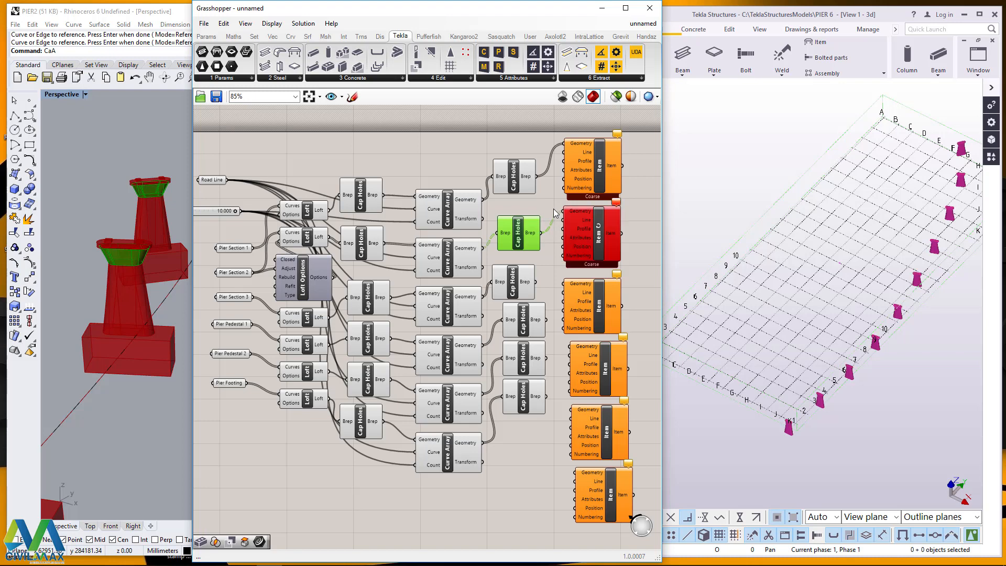
pyautogui.click(523, 283)
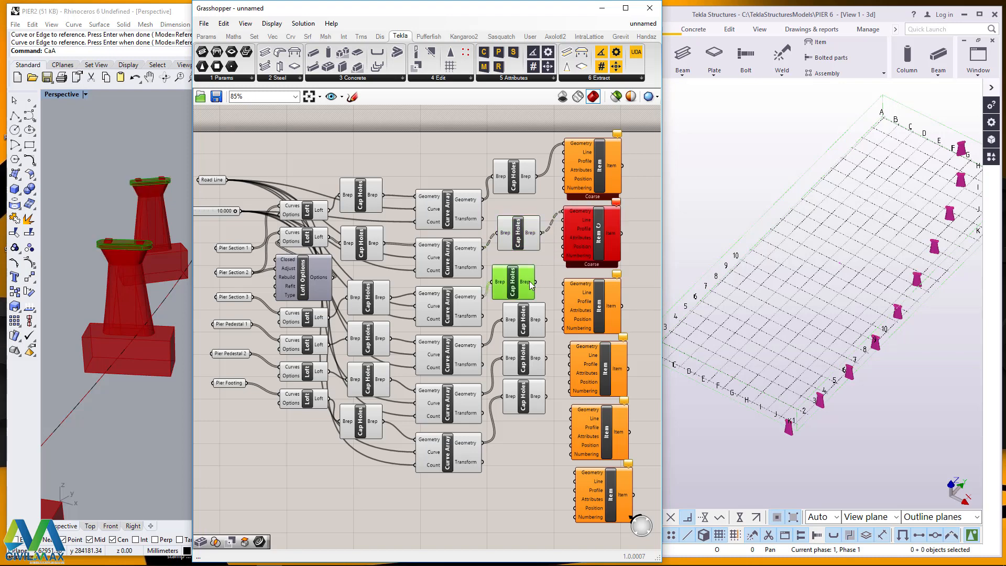
pyautogui.moveTo(534, 282); pyautogui.dragTo(562, 285)
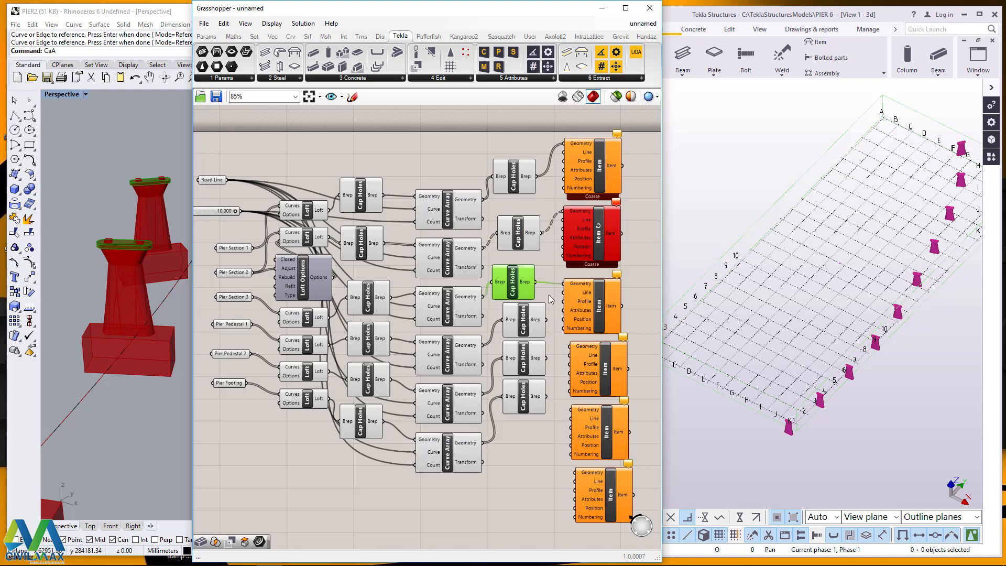
pyautogui.click(538, 323)
pyautogui.moveTo(547, 321); pyautogui.dragTo(570, 409)
pyautogui.click(533, 363)
pyautogui.click(543, 360)
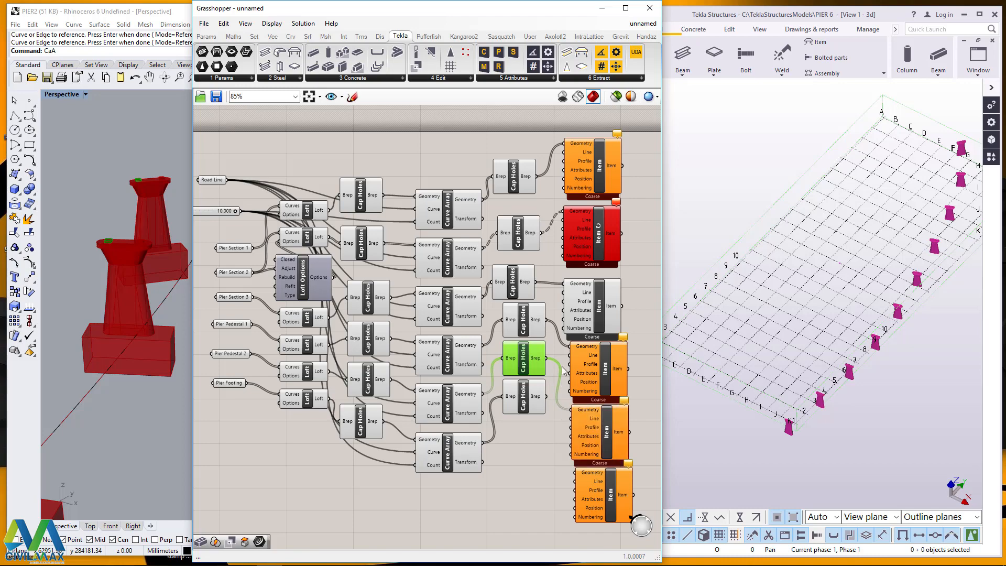
# - Check the piers up close in Tekla, then move the last Cap Holes lower and connect its Brep output to the sixth Item's Geometry input
pyautogui.scroll(10, 818, 398)
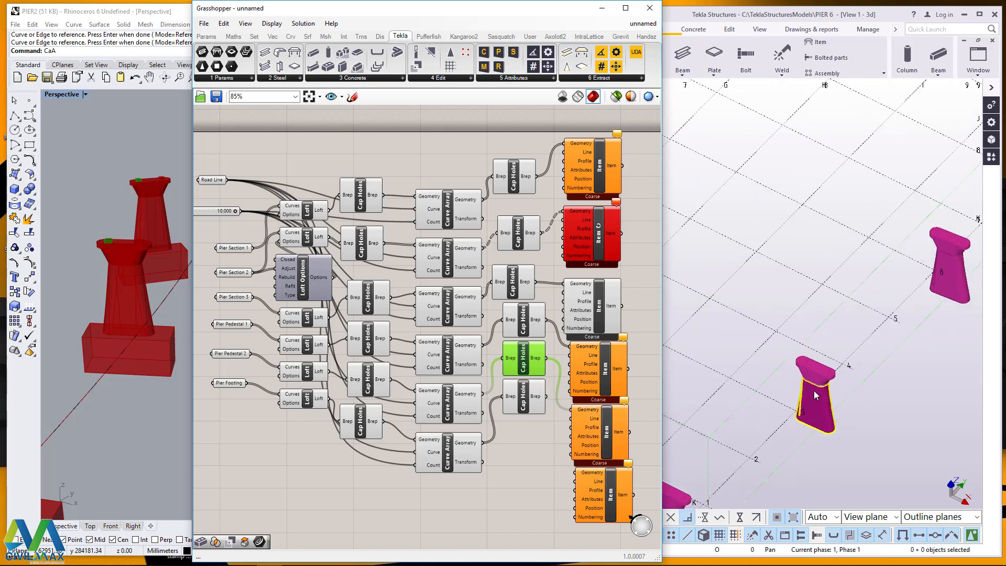
pyautogui.scroll(8, 778, 354)
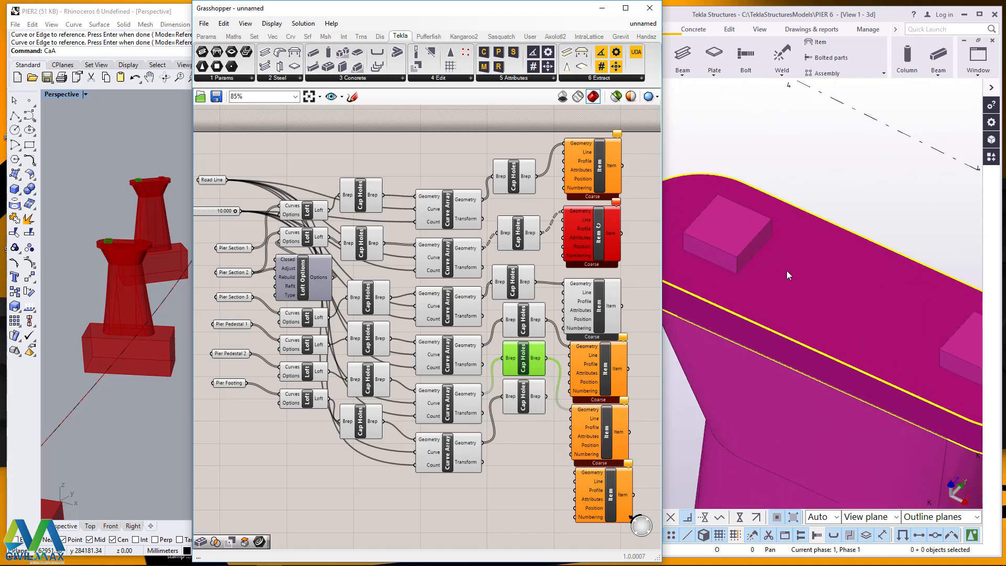
pyautogui.scroll(-8, 775, 209)
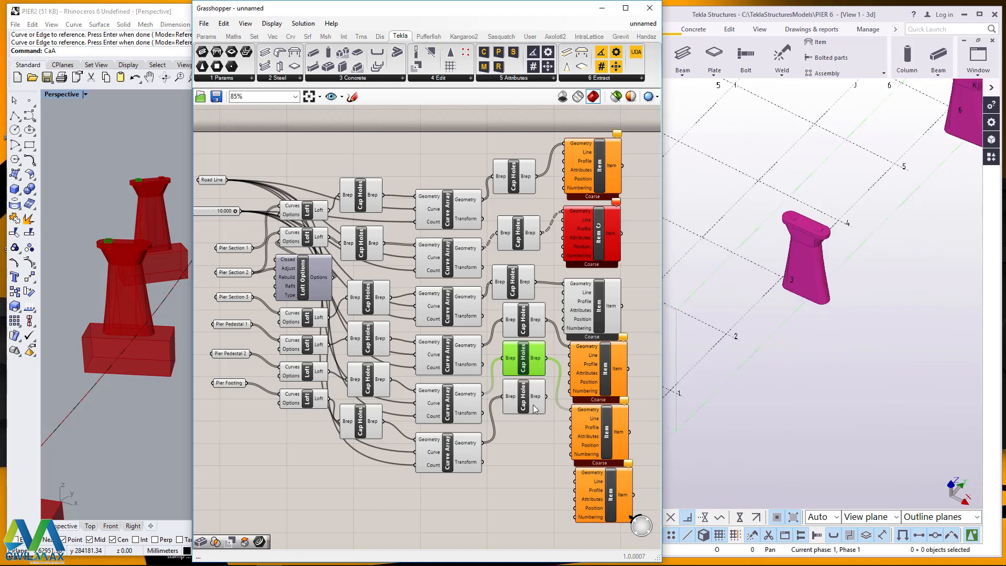
pyautogui.moveTo(533, 404); pyautogui.dragTo(584, 478)
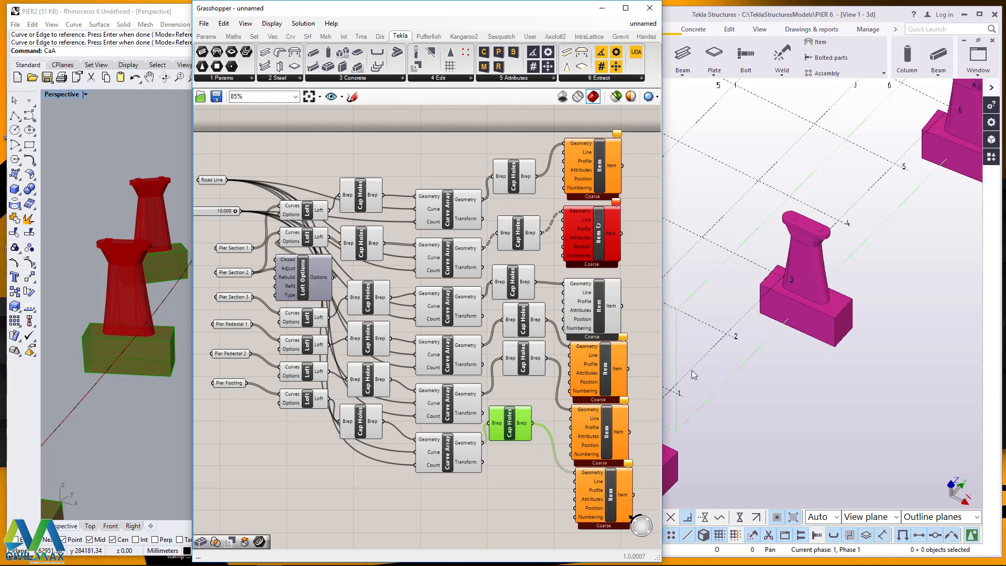
# - Select the whole Grasshopper definition and move it together on the canvas
pyautogui.scroll(-5, 455, 242)
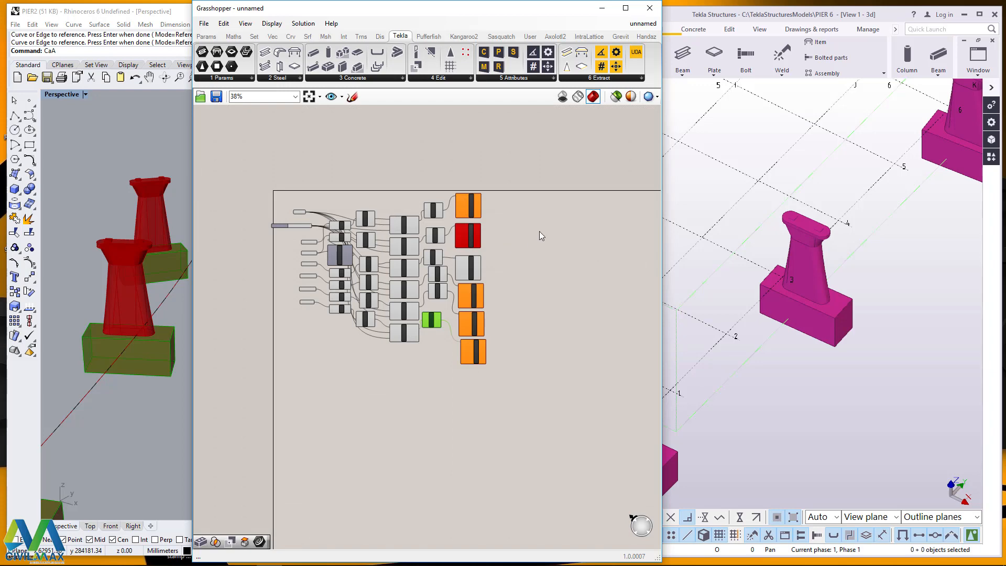
pyautogui.moveTo(547, 214); pyautogui.dragTo(304, 360)
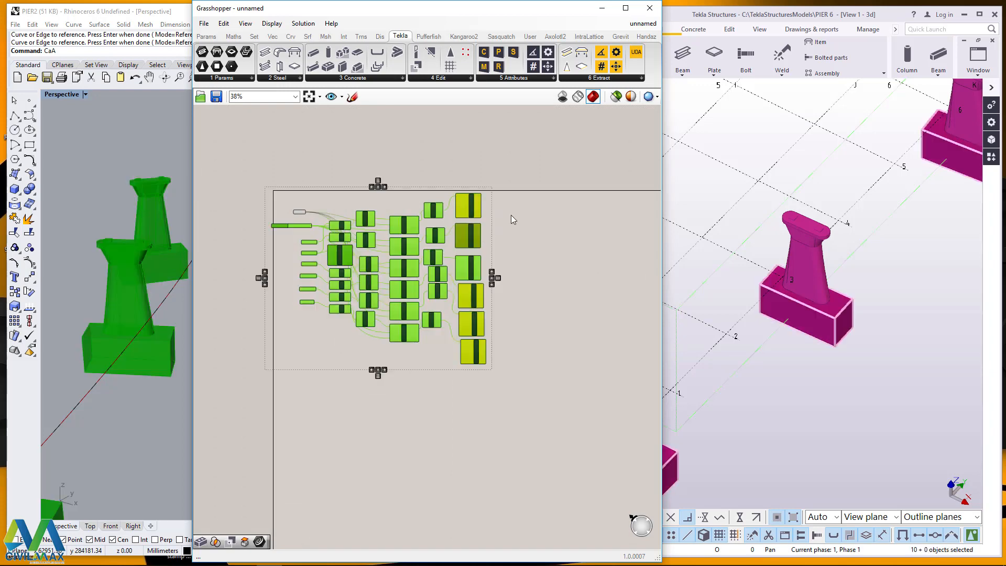
pyautogui.moveTo(524, 202); pyautogui.dragTo(289, 361)
pyautogui.moveTo(398, 246); pyautogui.dragTo(444, 310)
pyautogui.click(548, 289)
# - Distribute the six Item components evenly in the vertical direction and align them in a straight column
pyautogui.moveTo(575, 310); pyautogui.dragTo(514, 436)
pyautogui.scroll(5, 527, 283)
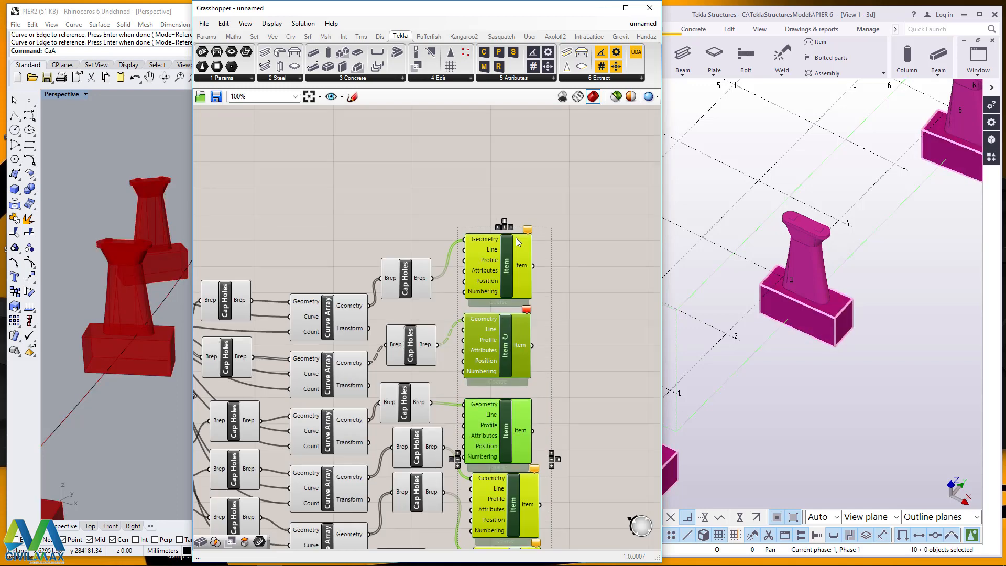
pyautogui.click(504, 223)
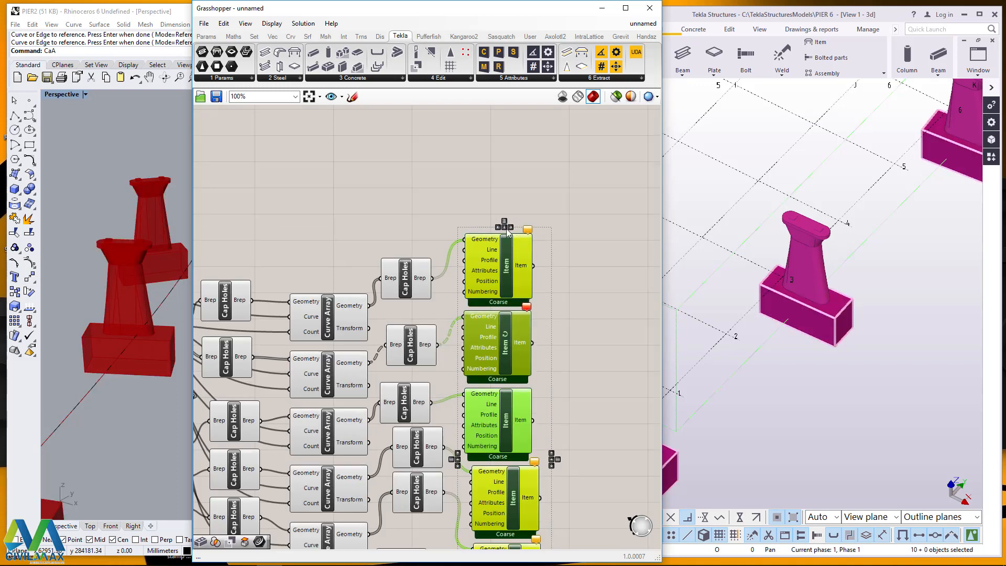
pyautogui.click(469, 255)
# - Align the upper five Cap Holes components next to the Items in one column with equal vertical spacing
pyautogui.click(405, 278)
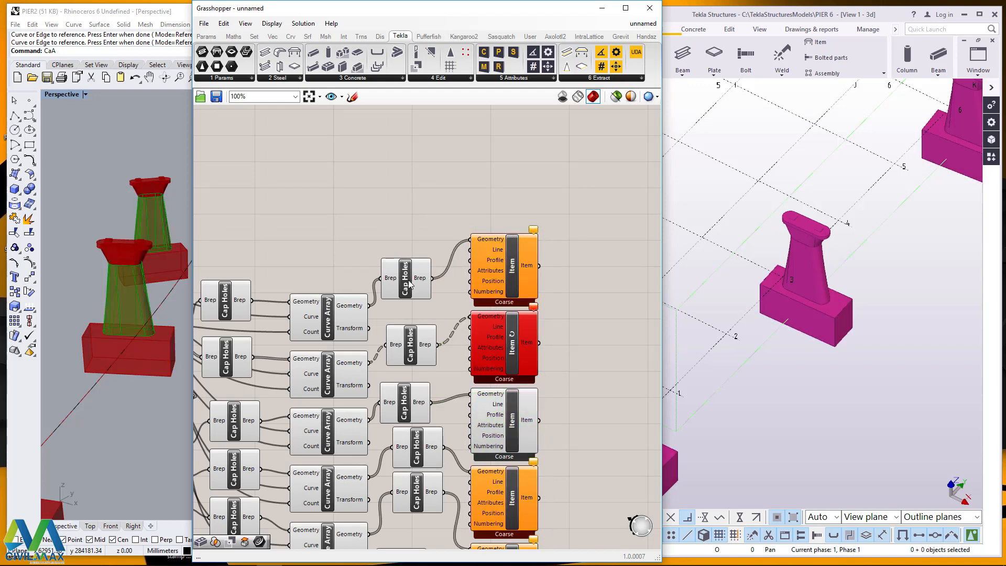
pyautogui.keyDown('shift'); pyautogui.click(419, 346); pyautogui.keyUp('shift')
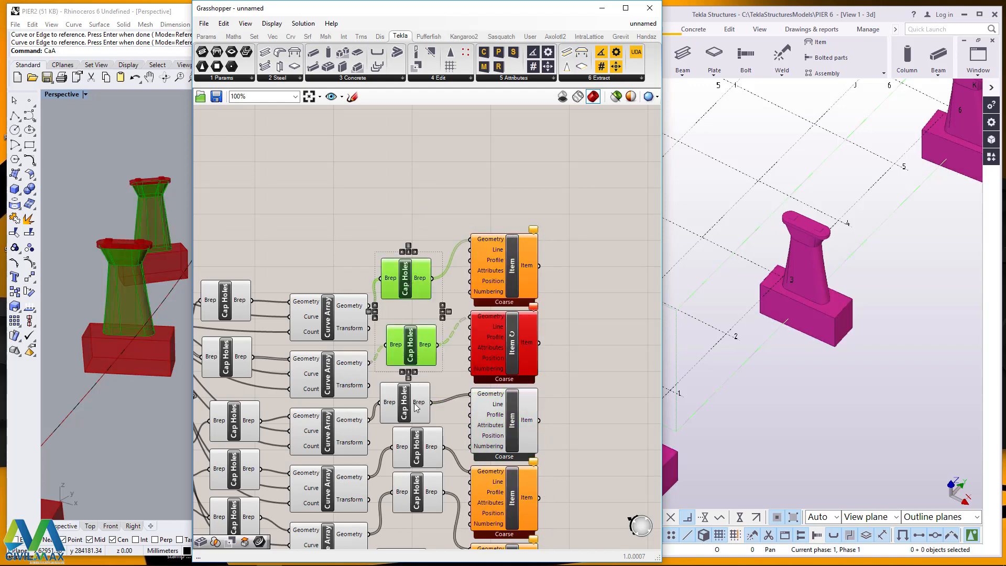
pyautogui.keyDown('shift'); pyautogui.click(414, 406); pyautogui.keyUp('shift')
pyautogui.keyDown('shift'); pyautogui.click(413, 459); pyautogui.keyUp('shift')
pyautogui.keyDown('shift'); pyautogui.click(414, 488); pyautogui.keyUp('shift')
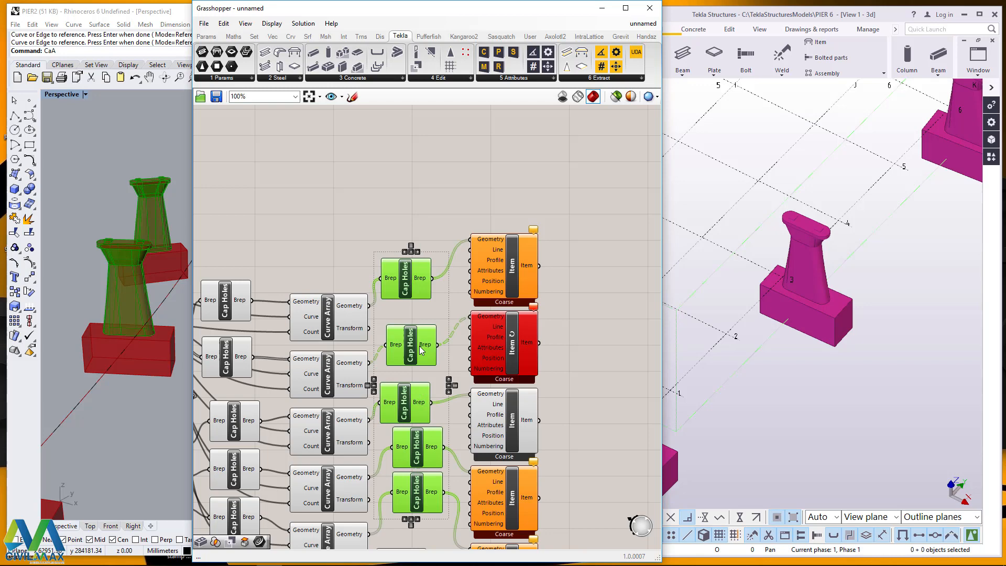
pyautogui.click(412, 246)
pyautogui.click(411, 252)
pyautogui.click(435, 195)
# - Gather the pier section, pedestal, footing and Road Line parameters into a compact column around the Number Slider, away from the Loft components
pyautogui.scroll(-2, 471, 155)
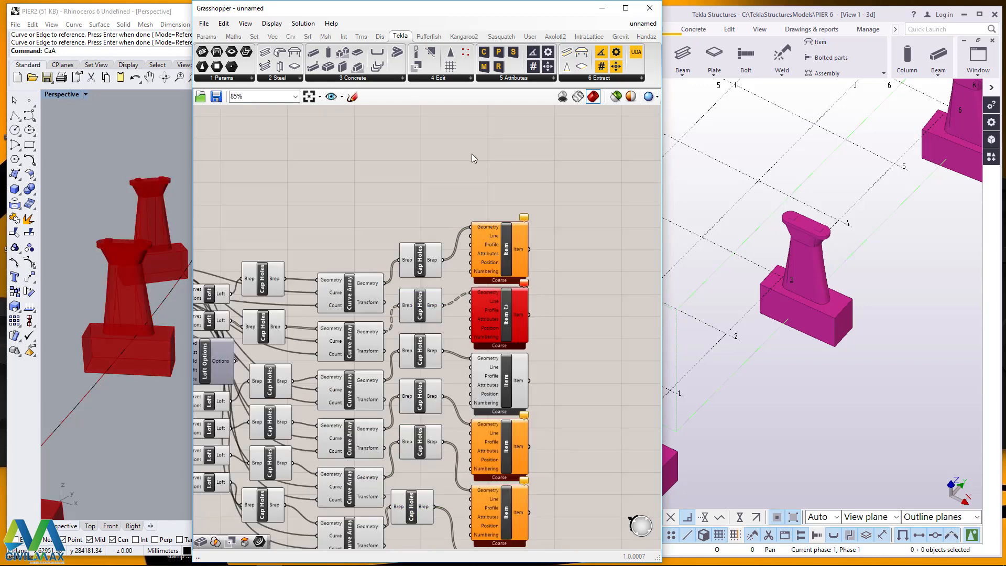
pyautogui.scroll(-3, 459, 214)
pyautogui.scroll(4, 324, 286)
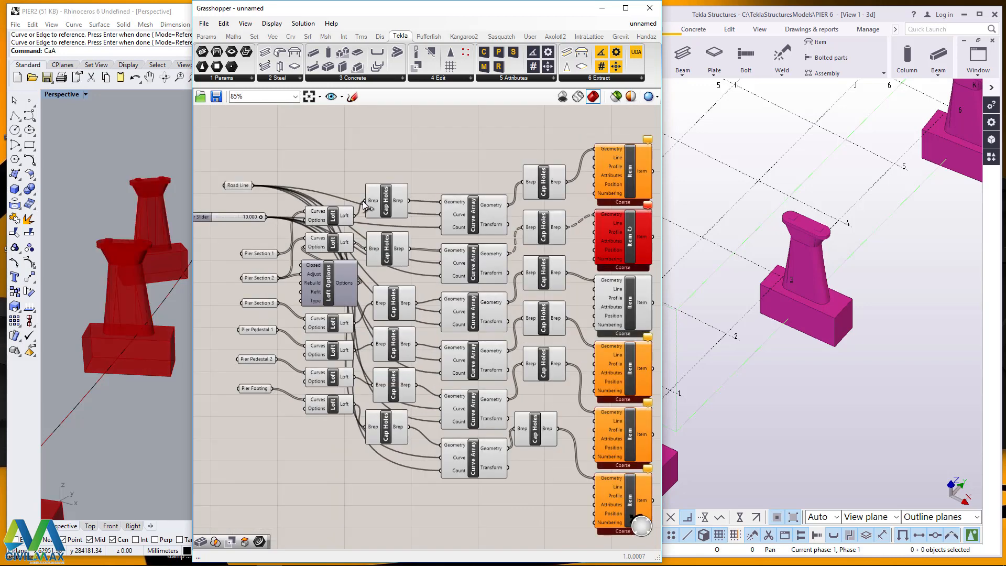
pyautogui.scroll(-2, 346, 225)
pyautogui.scroll(5, 388, 237)
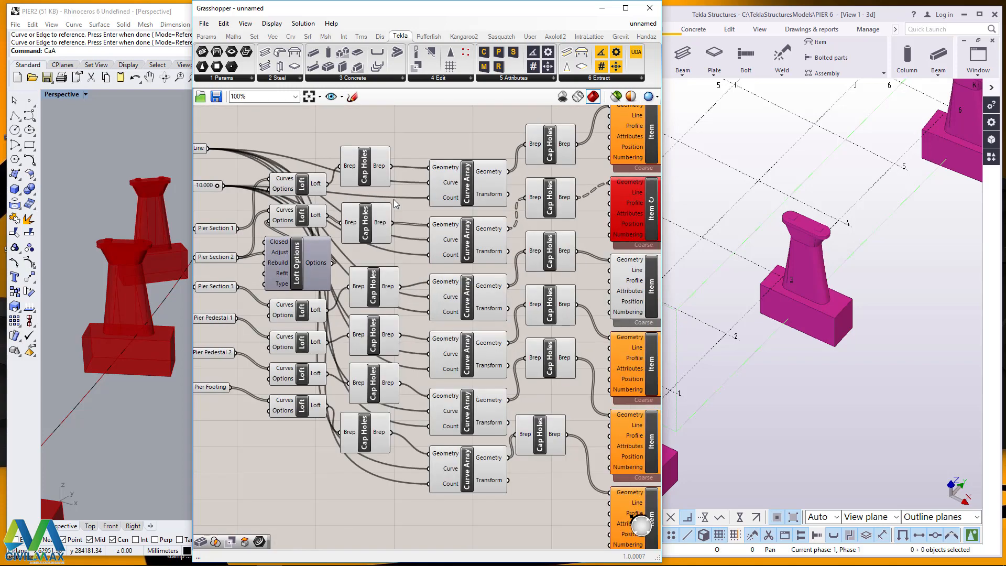
pyautogui.scroll(-1, 493, 255)
pyautogui.moveTo(250, 230); pyautogui.dragTo(322, 238, button='right')
pyautogui.scroll(5, 250, 201)
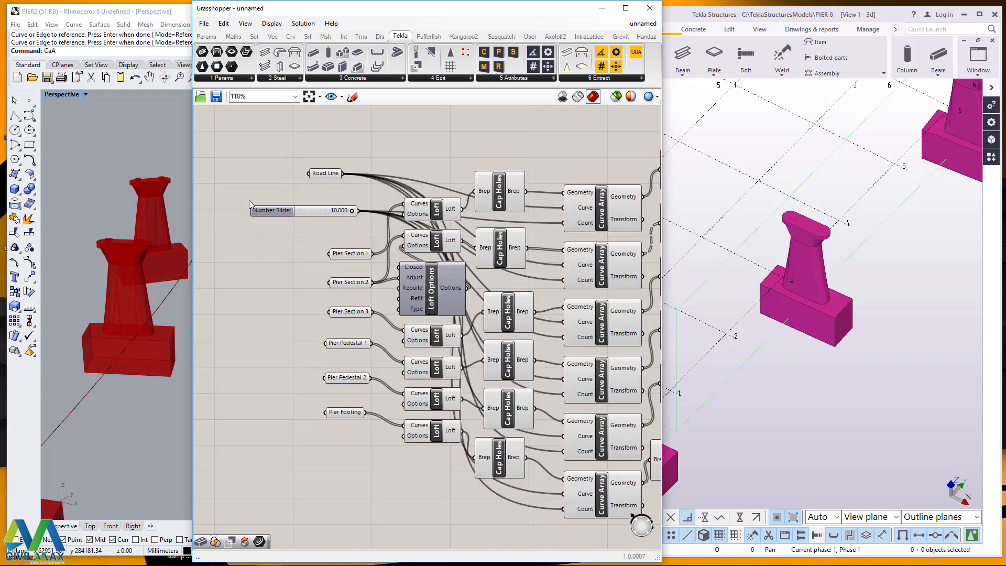
pyautogui.scroll(-2, 389, 207)
pyautogui.moveTo(410, 265); pyautogui.dragTo(325, 236)
pyautogui.moveTo(400, 299); pyautogui.dragTo(319, 261)
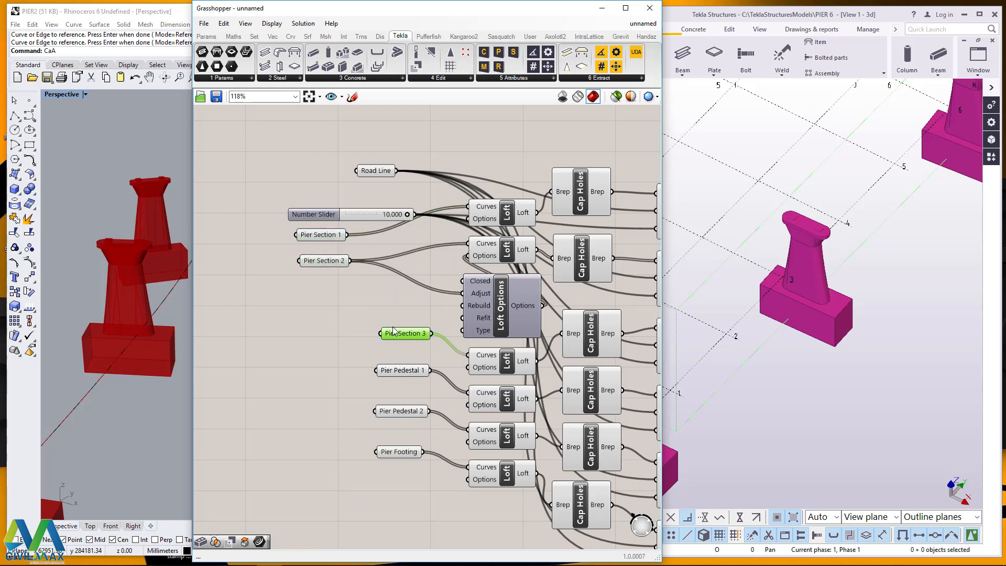
pyautogui.moveTo(405, 335); pyautogui.dragTo(326, 281)
pyautogui.moveTo(401, 372); pyautogui.dragTo(324, 298)
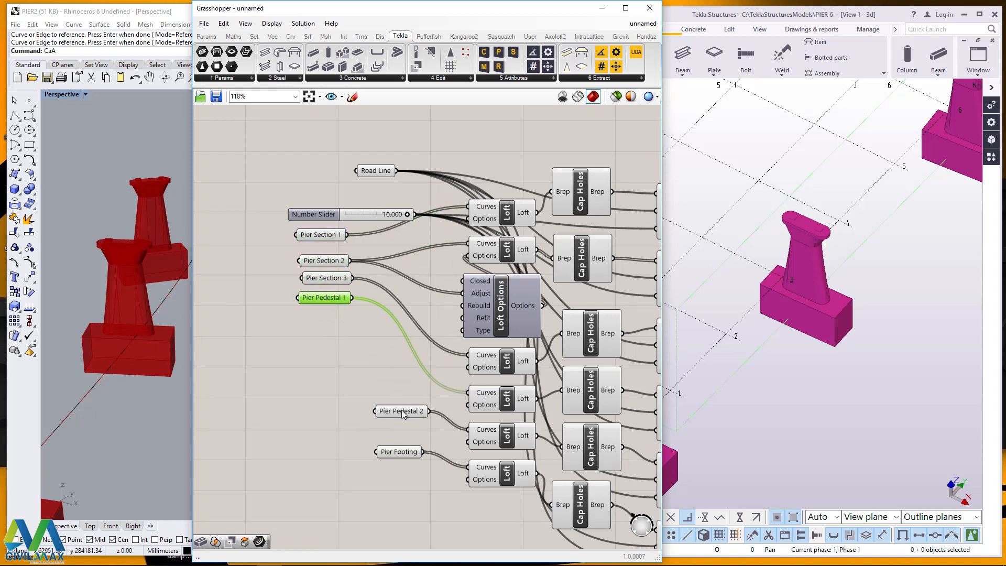
pyautogui.moveTo(399, 411); pyautogui.dragTo(323, 317)
pyautogui.moveTo(400, 451); pyautogui.dragTo(318, 334)
pyautogui.moveTo(369, 173); pyautogui.dragTo(322, 194)
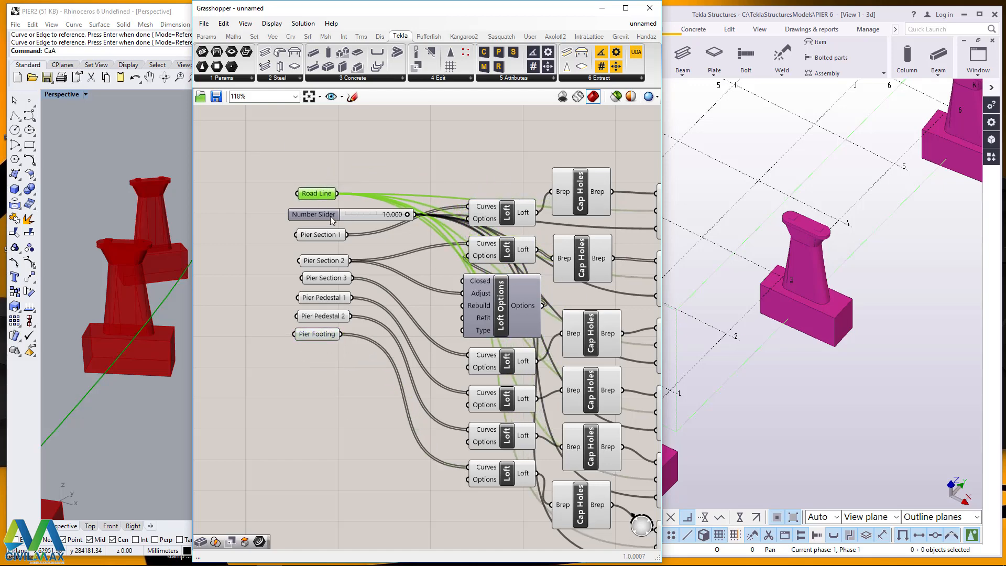
# - Distribute the Road Line, Number Slider and all pier input parameters evenly in the vertical direction
pyautogui.keyDown('shift'); pyautogui.click(316, 213); pyautogui.keyUp('shift')
pyautogui.keyDown('shift'); pyautogui.click(320, 234); pyautogui.keyUp('shift')
pyautogui.keyDown('shift'); pyautogui.click(320, 261); pyautogui.keyUp('shift')
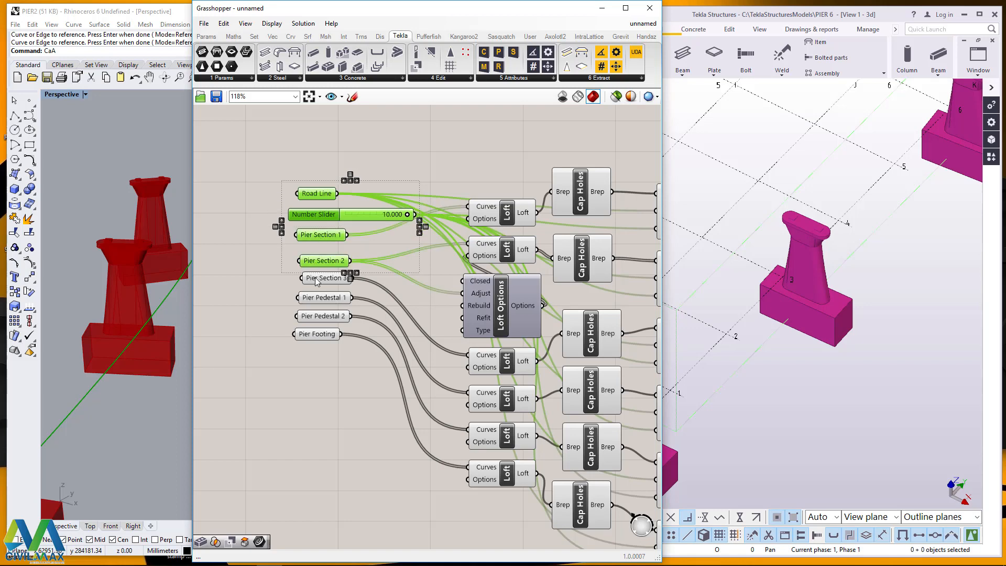
pyautogui.keyDown('shift'); pyautogui.click(320, 277); pyautogui.keyUp('shift')
pyautogui.keyDown('shift'); pyautogui.click(314, 298); pyautogui.keyUp('shift')
pyautogui.keyDown('shift'); pyautogui.click(313, 316); pyautogui.keyUp('shift')
pyautogui.keyDown('shift'); pyautogui.click(314, 333); pyautogui.keyUp('shift')
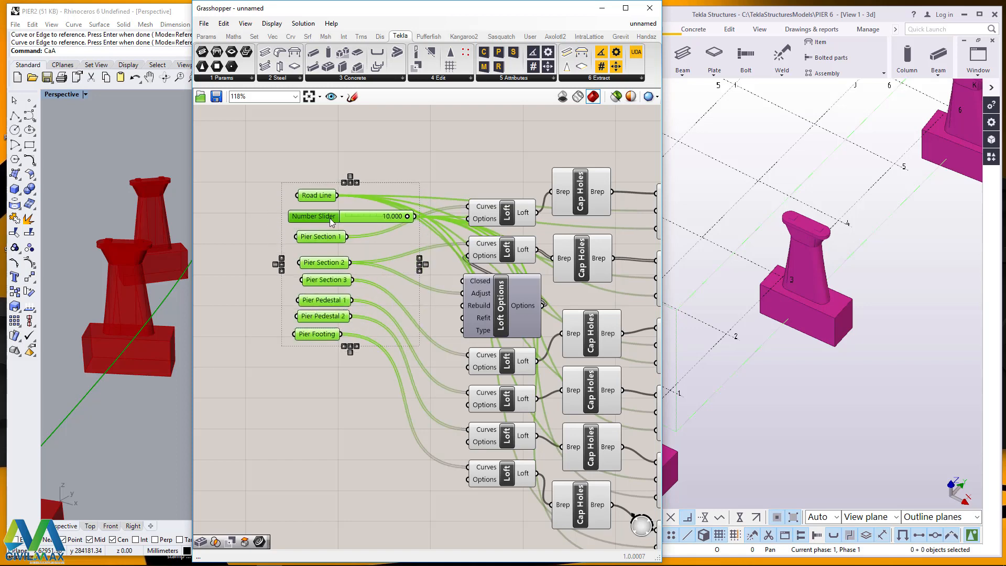
pyautogui.click(350, 177)
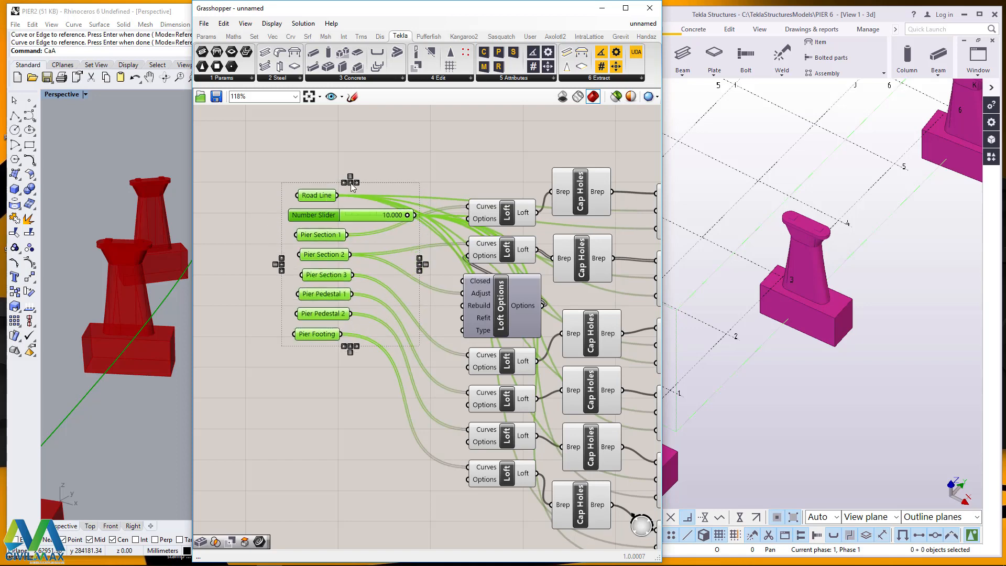
# - Align the Road Line, Number Slider and pier input parameters on a common vertical centre line
pyautogui.click(351, 184)
pyautogui.click(389, 147)
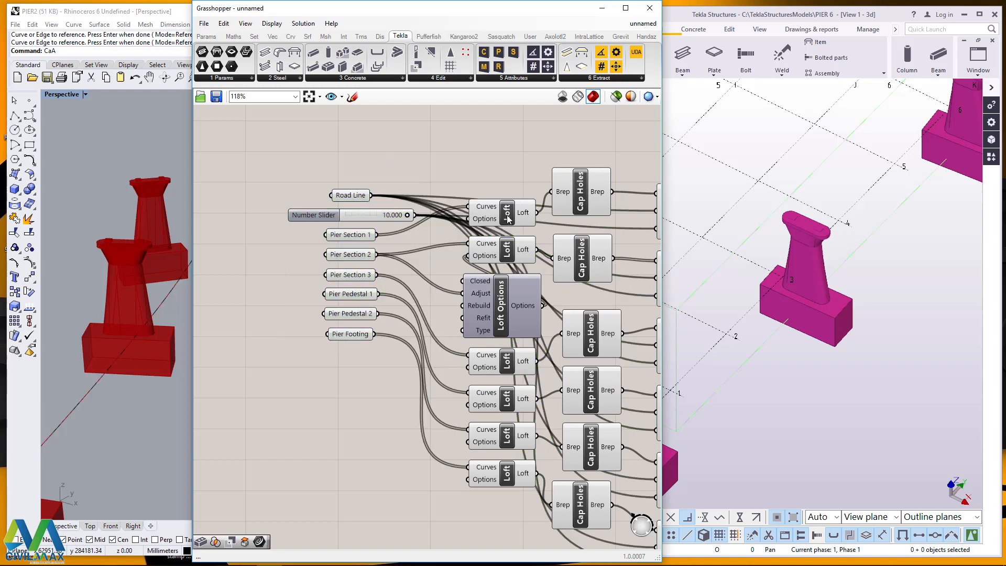
# - Move the six Loft components and Loft Options closer to the inputs, placing two Lofts above Loft Options and four below
pyautogui.moveTo(516, 220); pyautogui.dragTo(502, 147)
pyautogui.moveTo(506, 250); pyautogui.dragTo(496, 172)
pyautogui.moveTo(501, 287); pyautogui.dragTo(482, 272)
pyautogui.moveTo(503, 362); pyautogui.dragTo(483, 353)
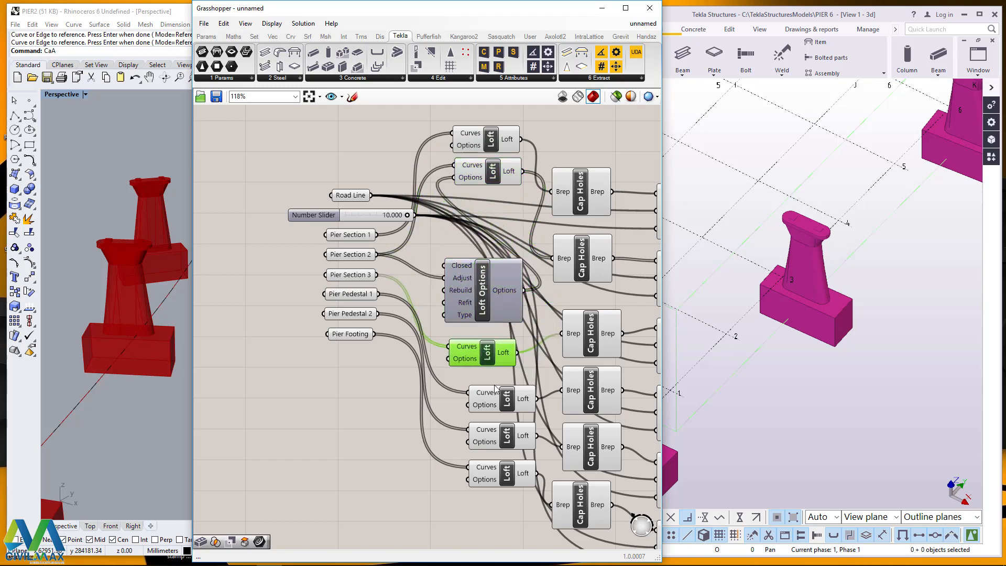
pyautogui.moveTo(497, 390); pyautogui.dragTo(477, 388)
pyautogui.moveTo(492, 443); pyautogui.dragTo(465, 464)
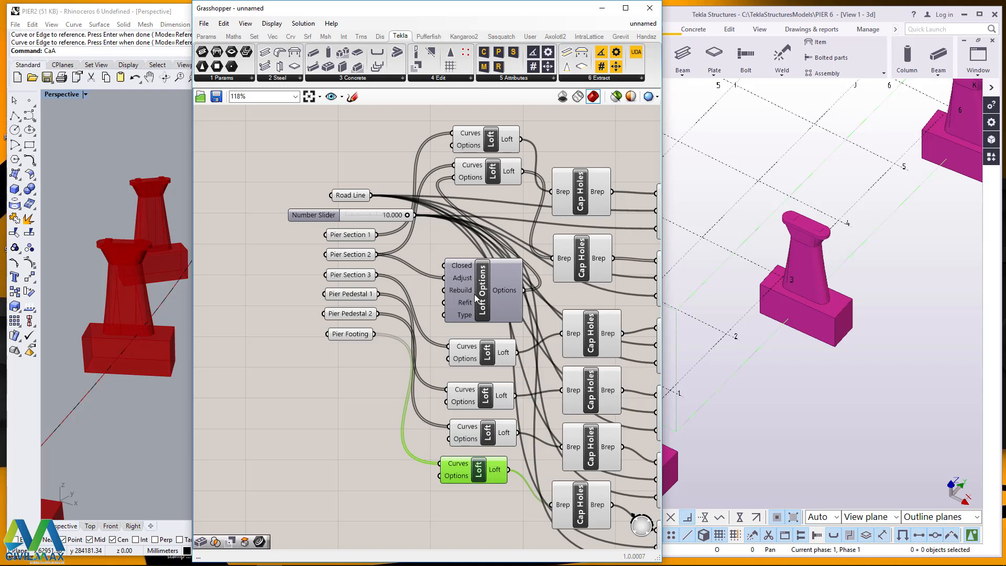
# - Align the four Loft components below Loft Options in one column with equal vertical spacing
pyautogui.keyDown('shift'); pyautogui.click(471, 359); pyautogui.keyUp('shift')
pyautogui.keyDown('shift'); pyautogui.click(471, 402); pyautogui.keyUp('shift')
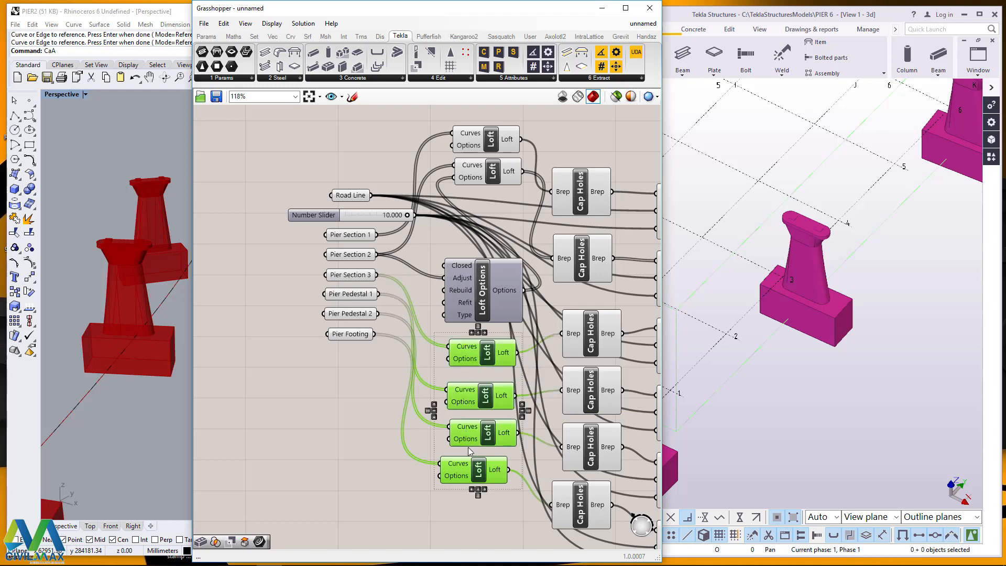
pyautogui.click(479, 332)
pyautogui.click(478, 333)
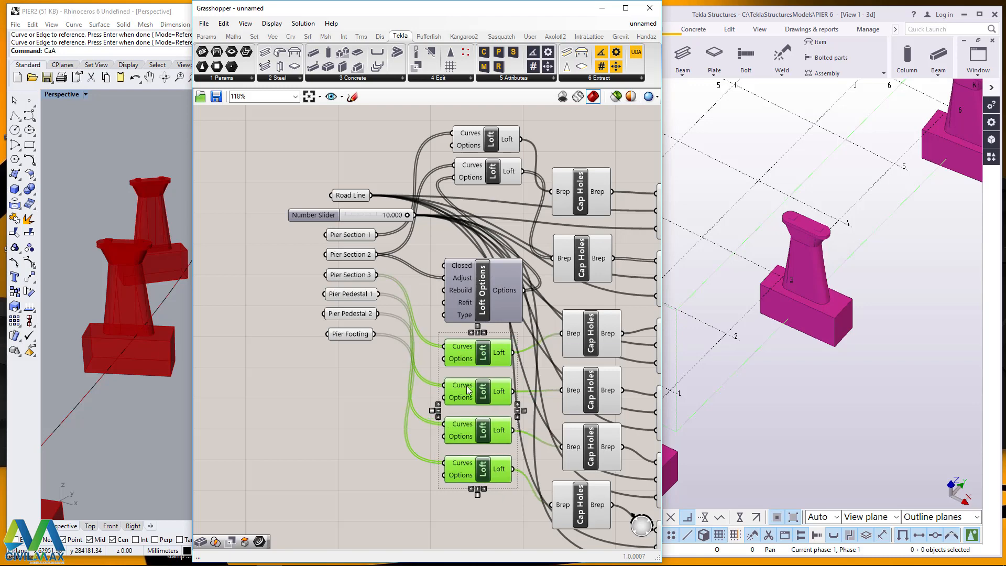
pyautogui.click(344, 446)
pyautogui.scroll(-3, 276, 335)
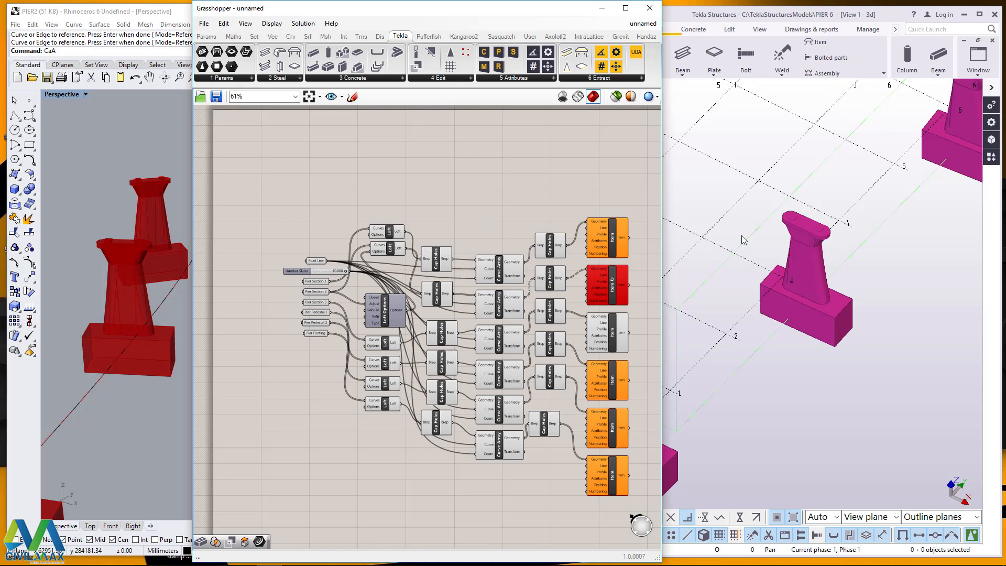
# - Switch to Tekla Structures in a maximized window and examine the row of piers from the side
pyautogui.click(847, 178)
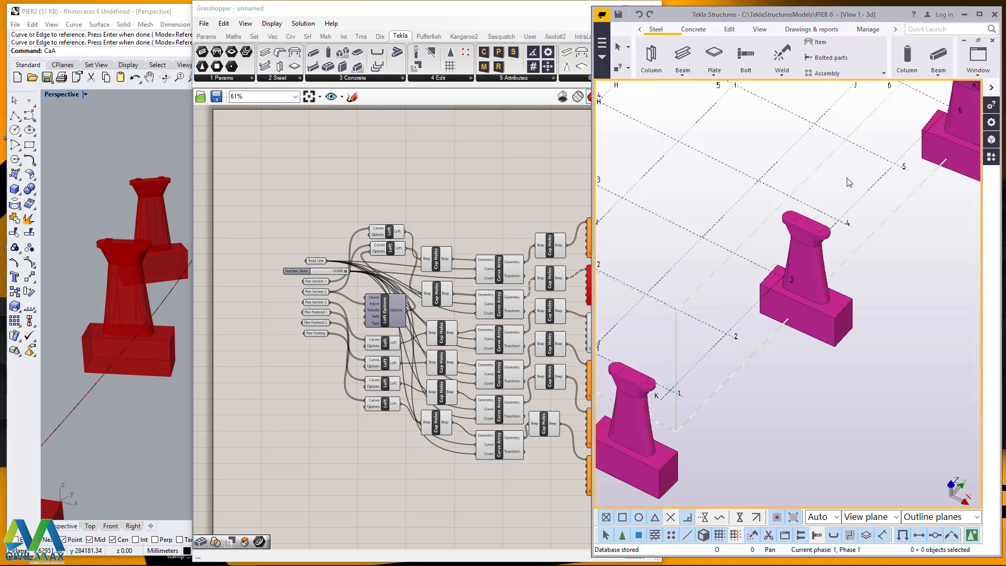
pyautogui.click(977, 14)
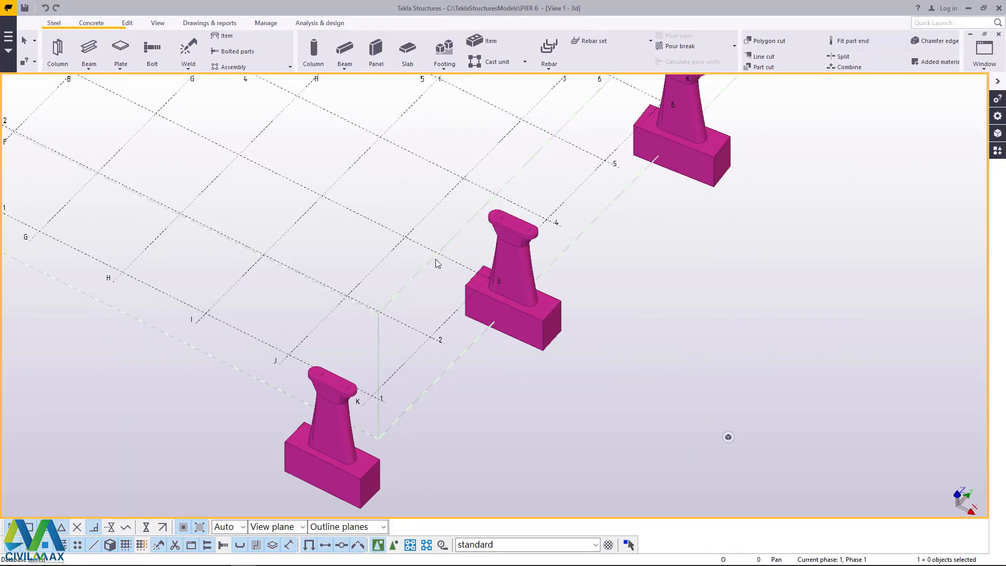
pyautogui.scroll(-6, 591, 188)
pyautogui.scroll(6, 600, 130)
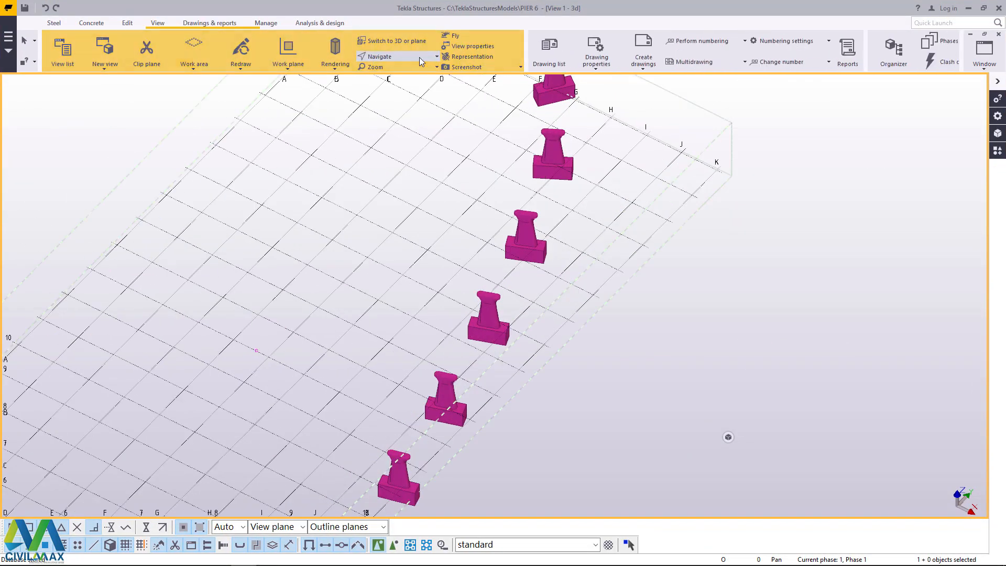
pyautogui.click(397, 59)
pyautogui.click(408, 114)
pyautogui.keyDown('ctrl'); pyautogui.moveTo(531, 269); pyautogui.dragTo(431, 170, button='middle'); pyautogui.keyUp('ctrl')
pyautogui.rightClick(431, 171)
pyautogui.click(454, 178)
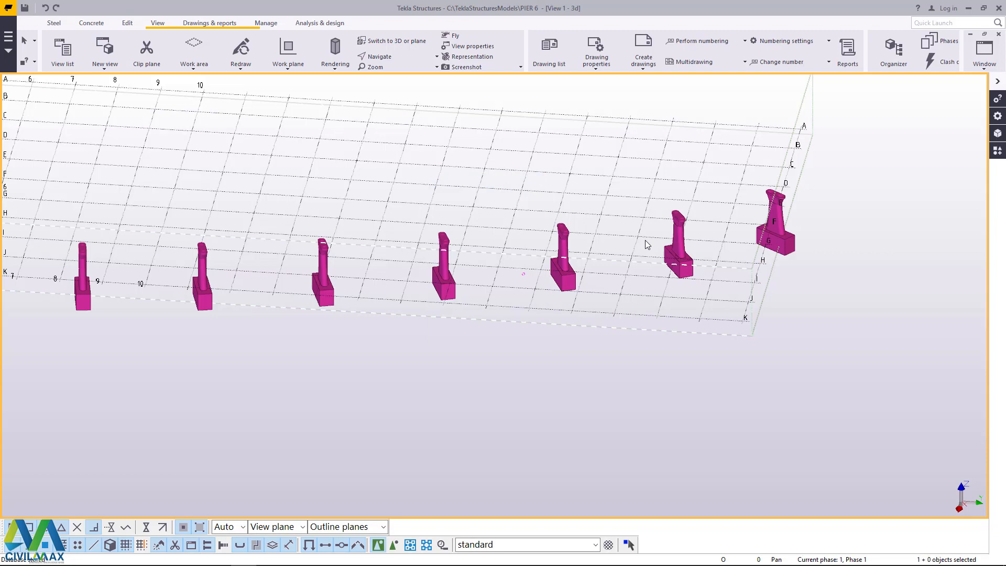
pyautogui.scroll(3, 677, 216)
pyautogui.scroll(5, 677, 220)
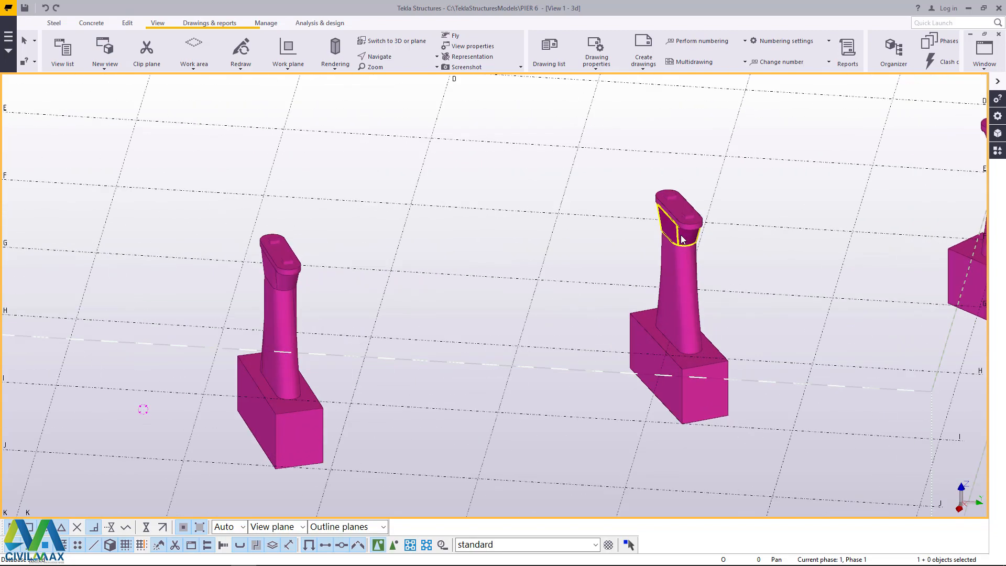
pyautogui.scroll(-2, 664, 231)
pyautogui.scroll(-5, 665, 240)
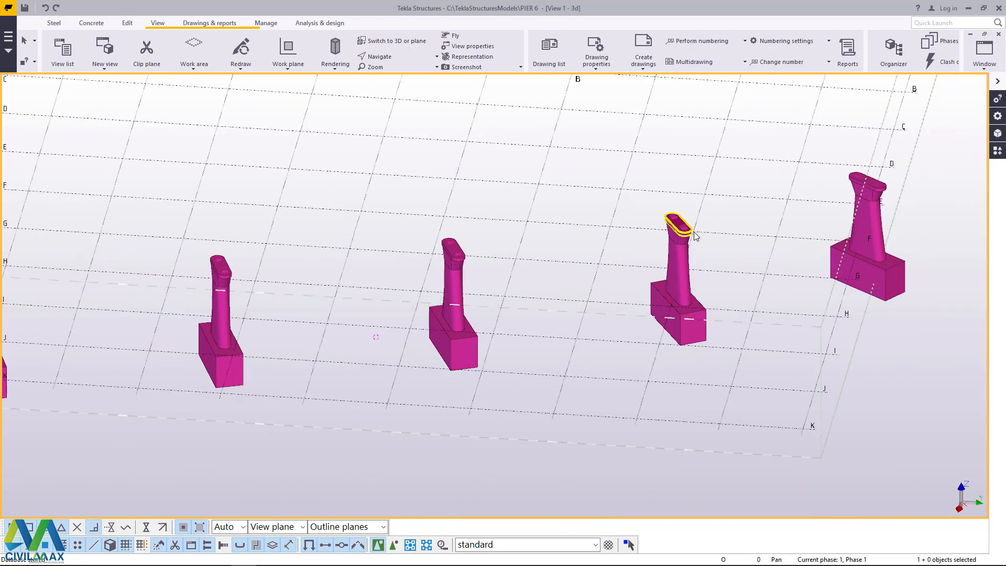
# - Orbit around one of the piers to examine its cap, the pedestals on top and the cap's underside
pyautogui.click(386, 57)
pyautogui.click(394, 105)
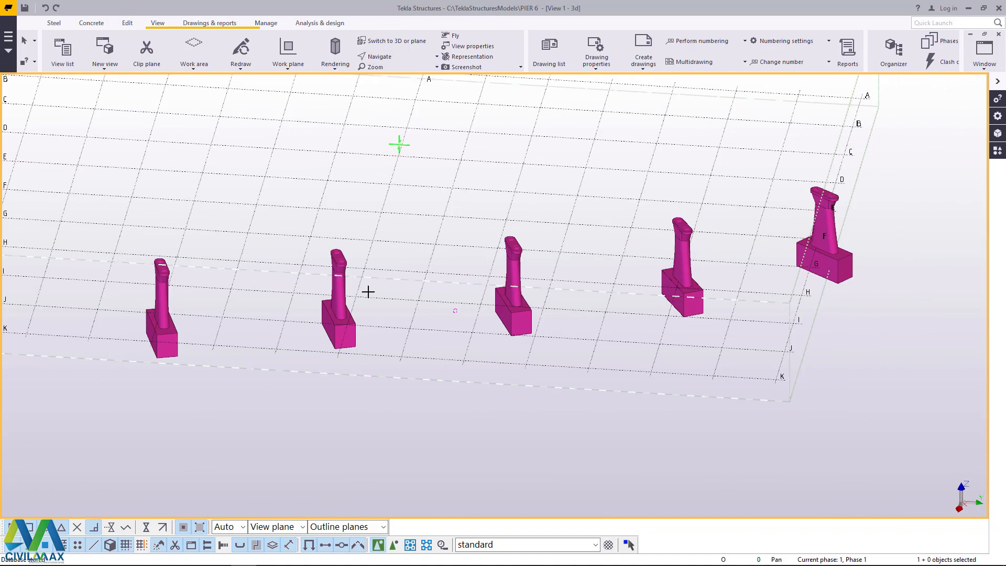
pyautogui.click(348, 321)
pyautogui.keyDown('ctrl'); pyautogui.moveTo(352, 316); pyautogui.dragTo(459, 313, button='middle'); pyautogui.keyUp('ctrl')
pyautogui.scroll(10, 324, 335)
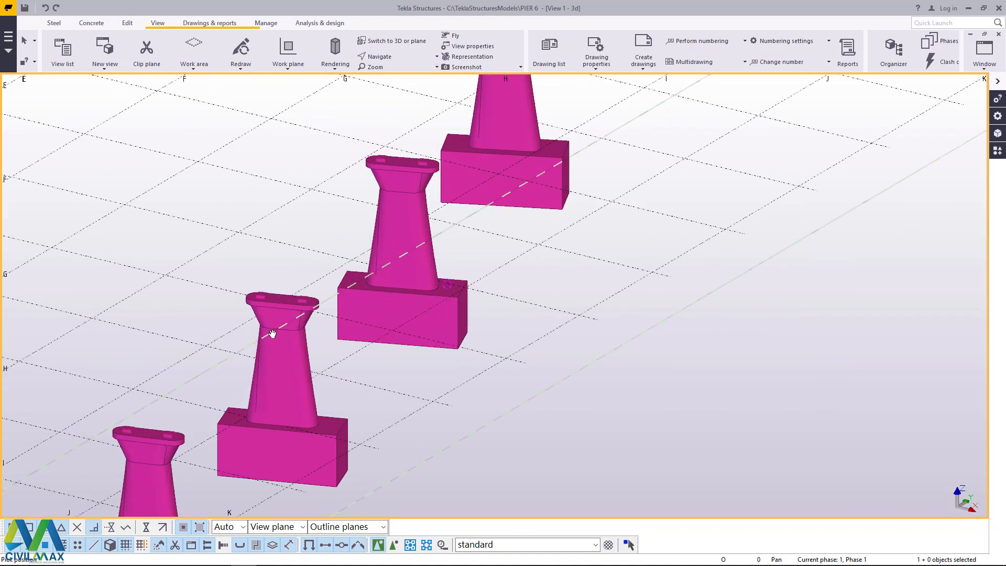
pyautogui.scroll(5, 360, 262)
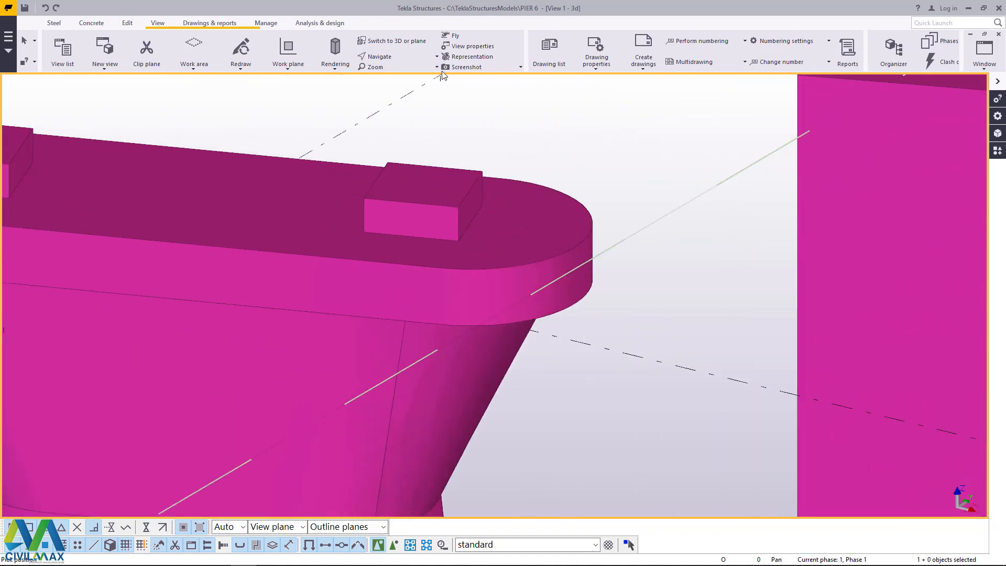
pyautogui.click(388, 57)
pyautogui.click(460, 240)
pyautogui.keyDown('ctrl'); pyautogui.moveTo(460, 240); pyautogui.dragTo(347, 176, button='middle'); pyautogui.keyUp('ctrl')
pyautogui.scroll(-6, 631, 256)
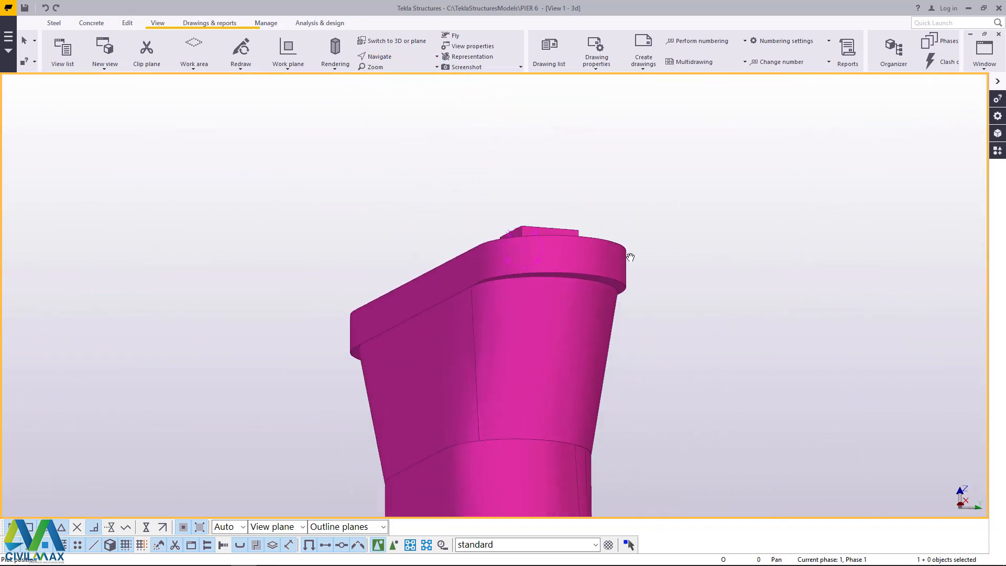
pyautogui.keyDown('ctrl'); pyautogui.moveTo(610, 283); pyautogui.dragTo(725, 433, button='middle'); pyautogui.keyUp('ctrl')
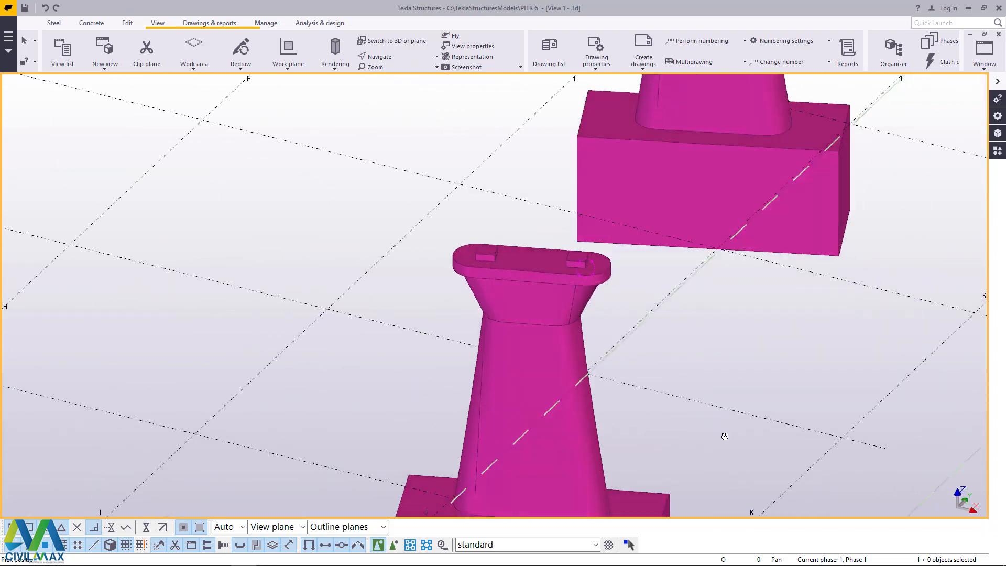
pyautogui.scroll(-8, 545, 251)
# - Examine the first pier of the row from several angles, including its shaft, cap, pedestals and footing
pyautogui.scroll(10, 352, 498)
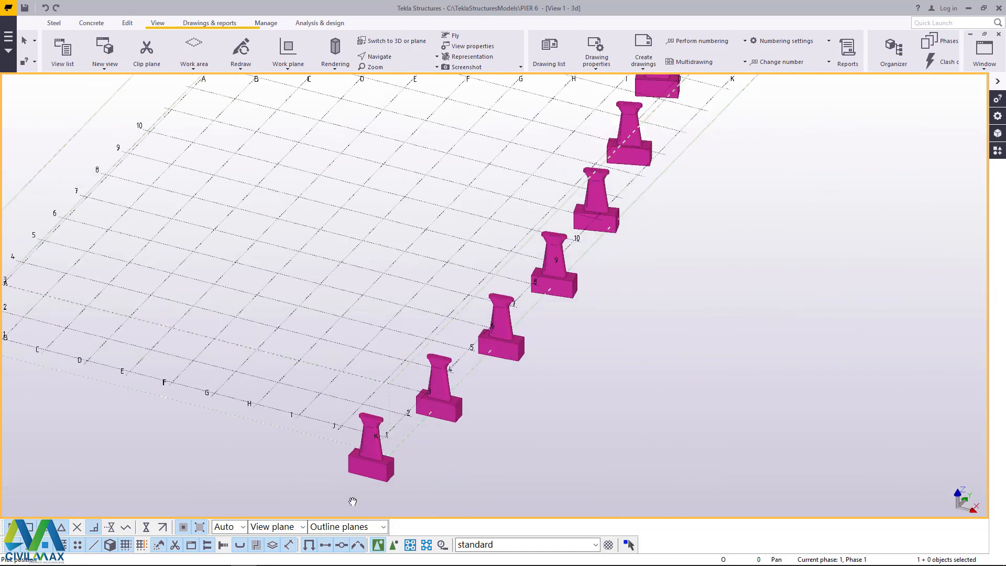
pyautogui.scroll(2, 365, 386)
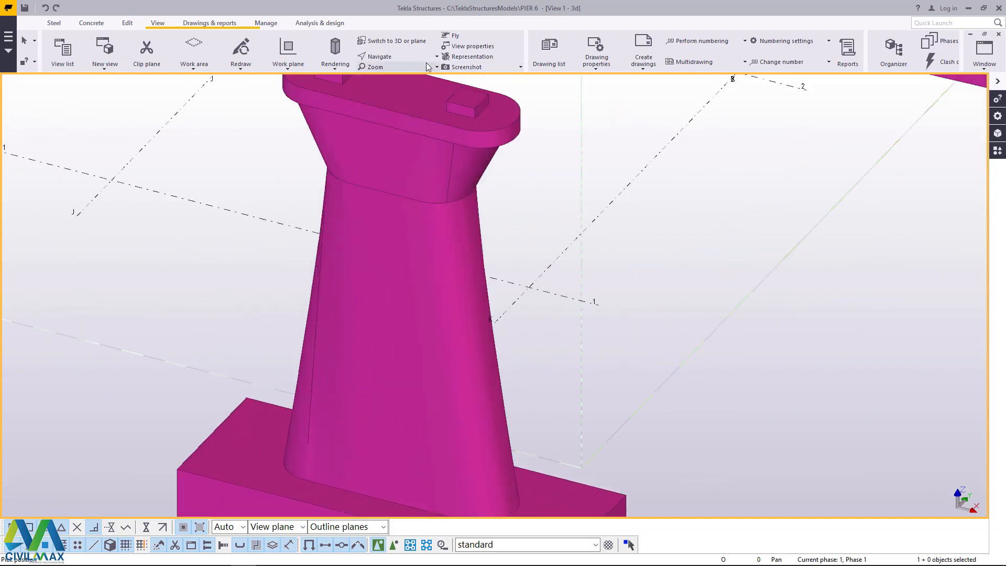
pyautogui.click(397, 55)
pyautogui.click(392, 70)
pyautogui.keyDown('ctrl'); pyautogui.moveTo(437, 293); pyautogui.dragTo(508, 304, button='middle'); pyautogui.keyUp('ctrl')
pyautogui.scroll(-4, 524, 312)
pyautogui.scroll(8, 429, 248)
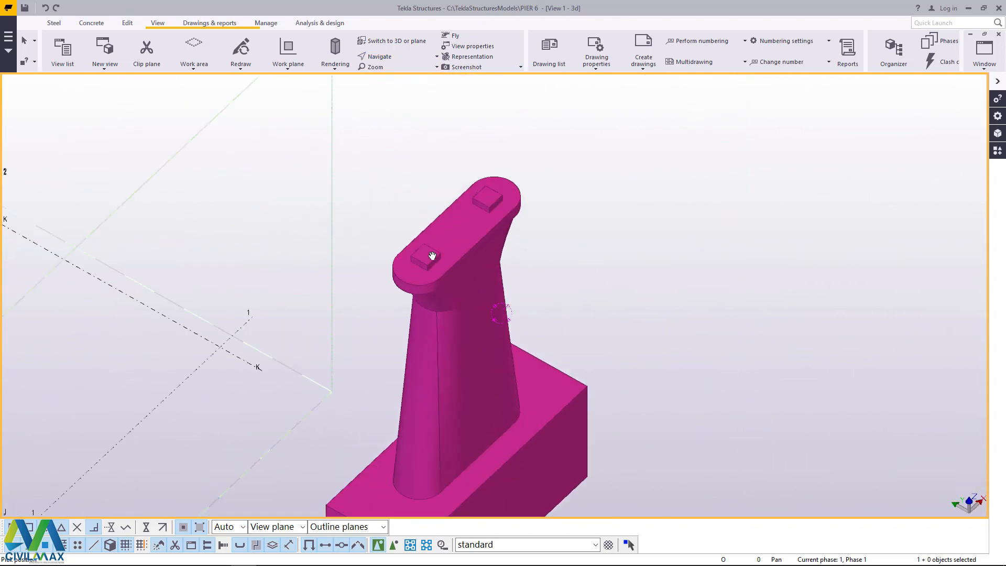
pyautogui.scroll(-3, 455, 244)
pyautogui.keyDown('ctrl'); pyautogui.moveTo(455, 245); pyautogui.dragTo(313, 360, button='middle'); pyautogui.keyUp('ctrl')
pyautogui.scroll(-2, 438, 252)
pyautogui.scroll(6, 387, 185)
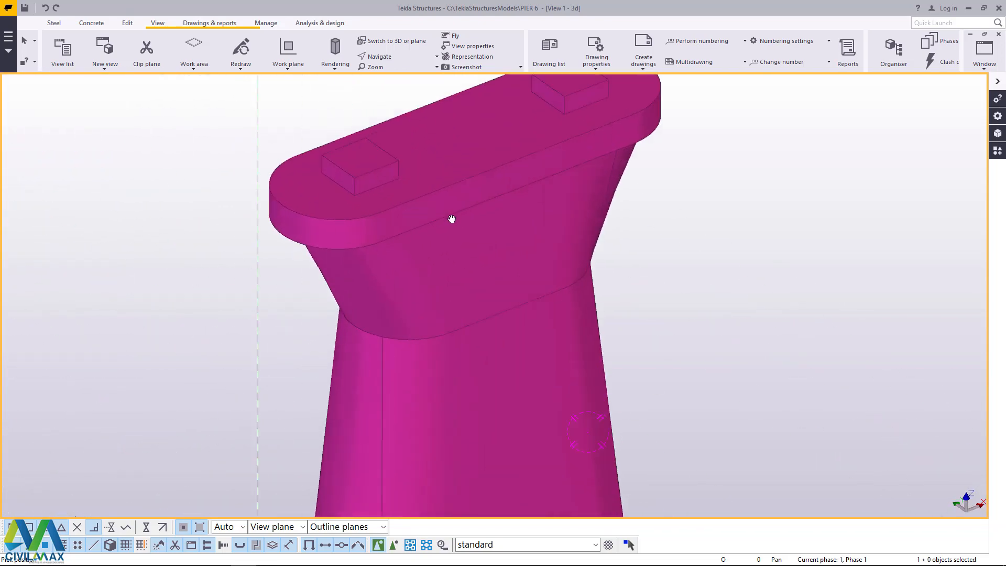
pyautogui.keyDown('ctrl'); pyautogui.moveTo(484, 227); pyautogui.dragTo(472, 246, button='middle'); pyautogui.keyUp('ctrl')
pyautogui.scroll(-4, 377, 270)
pyautogui.rightClick(591, 177)
pyautogui.click(613, 183)
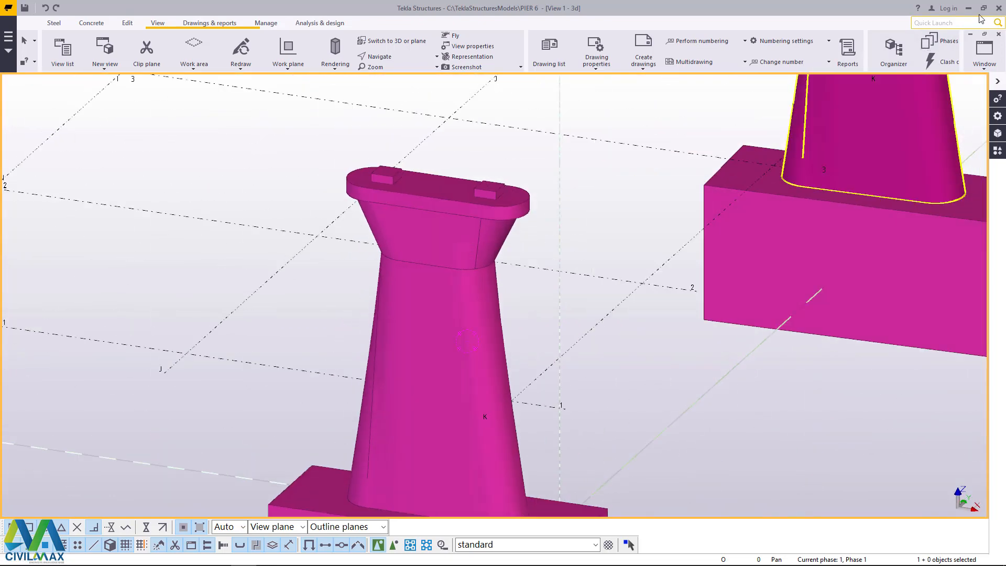
# - Return to Grasshopper beside the restored Tekla window and save the definition as "pier 10" on the Desktop
pyautogui.click(983, 8)
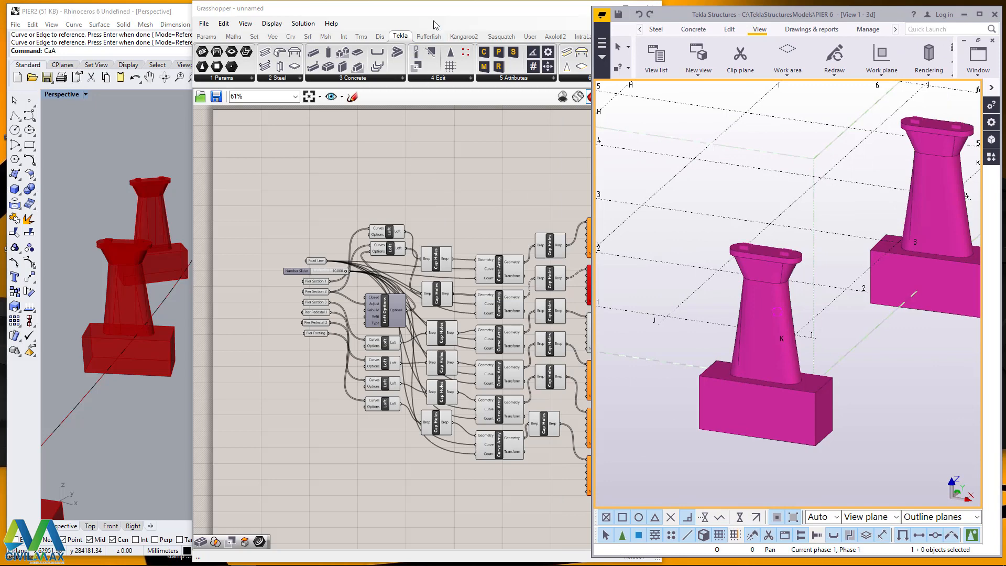
pyautogui.moveTo(436, 8); pyautogui.dragTo(342, 13)
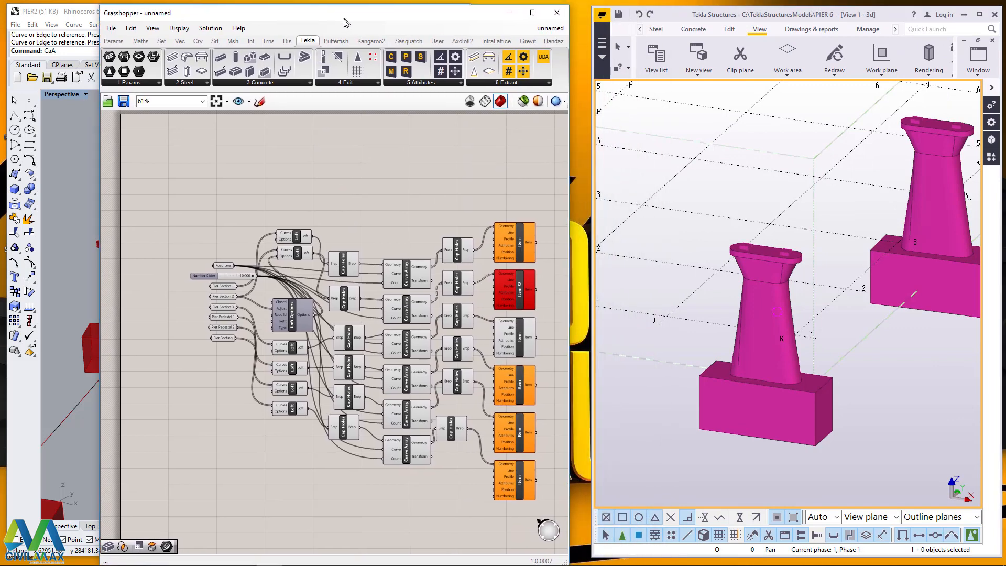
pyautogui.click(109, 28)
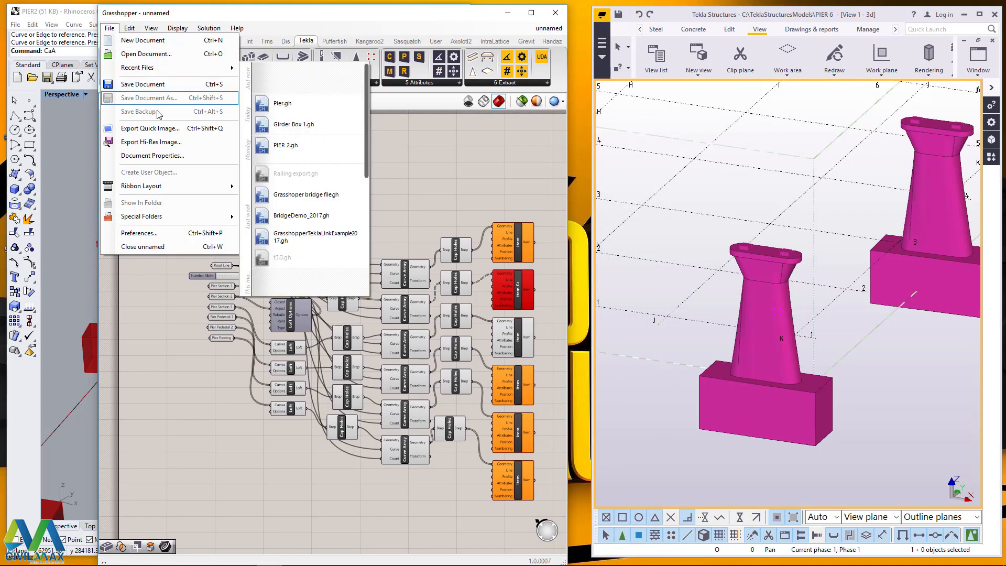
pyautogui.click(141, 84)
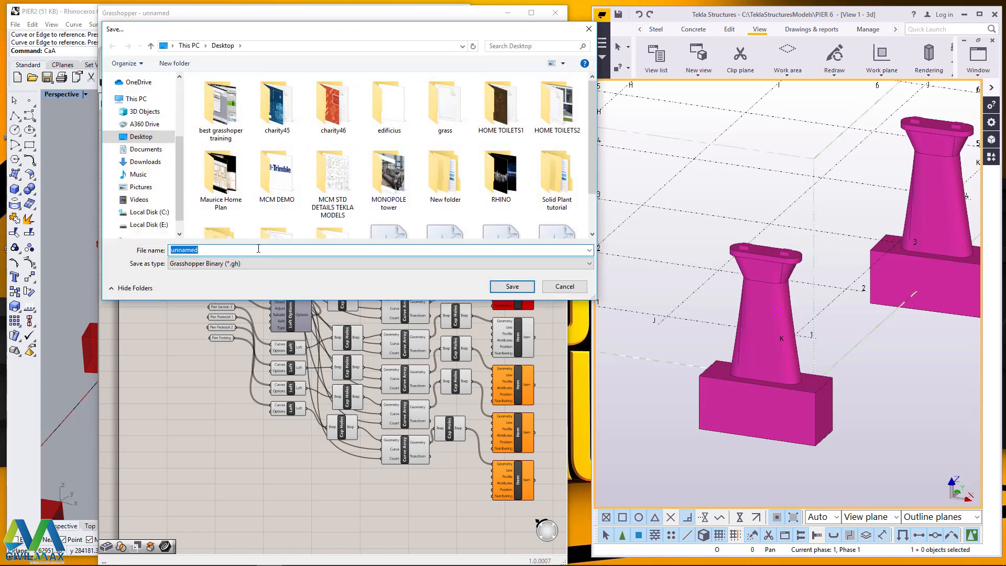
pyautogui.write('pi')
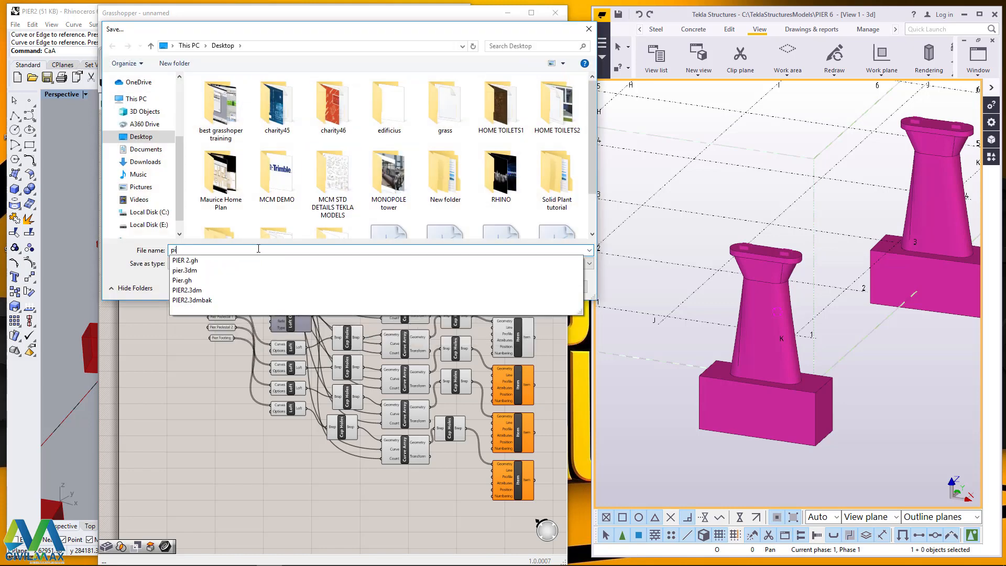
pyautogui.write('er ')
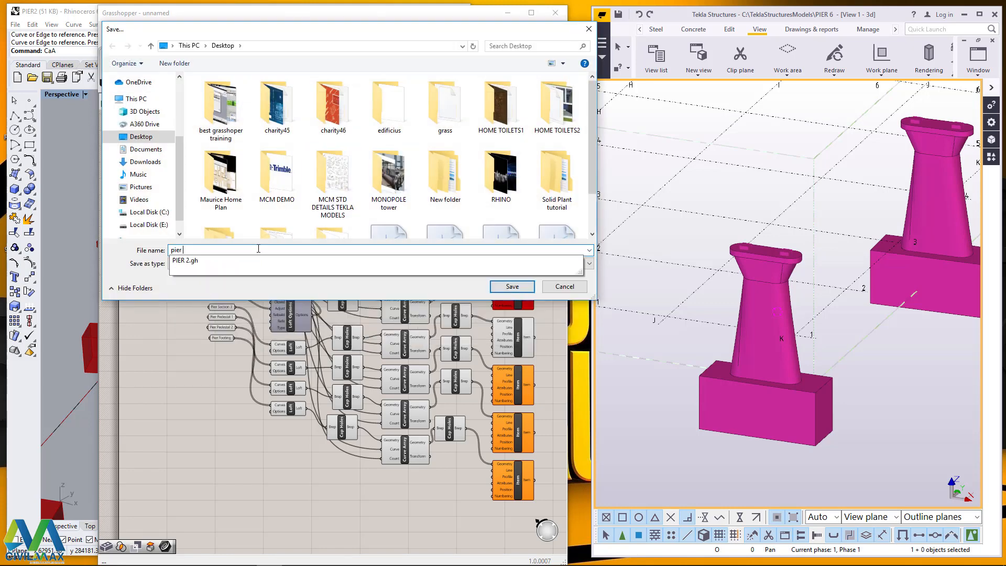
pyautogui.write('10')
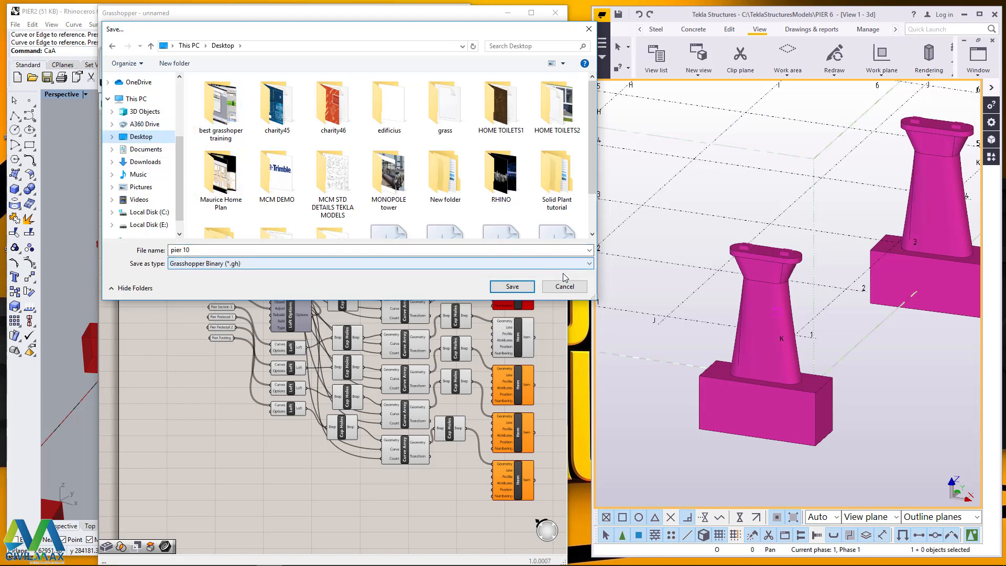
pyautogui.click(512, 287)
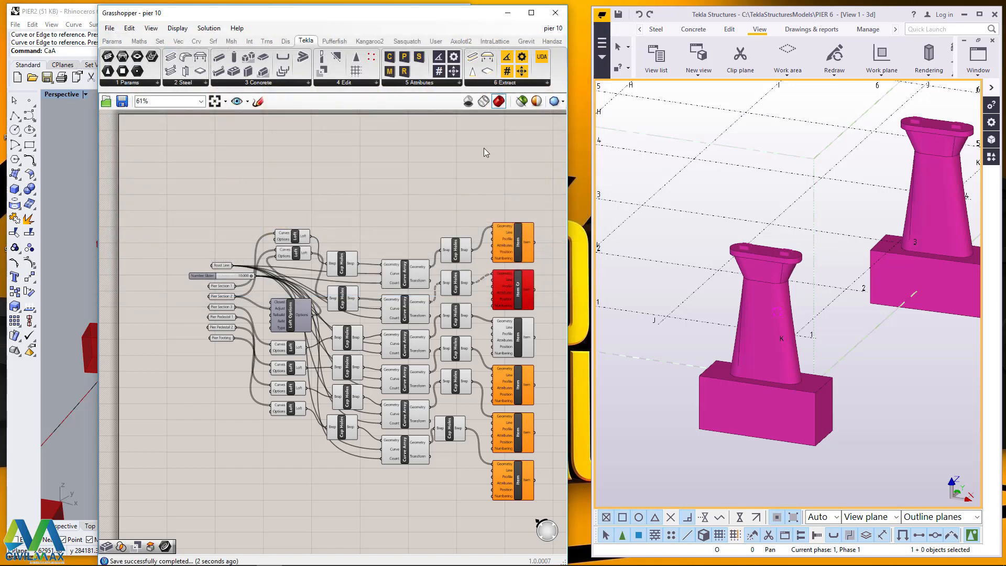
# - Close Grasshopper and Rhino, declining the installation of the available update
pyautogui.click(556, 14)
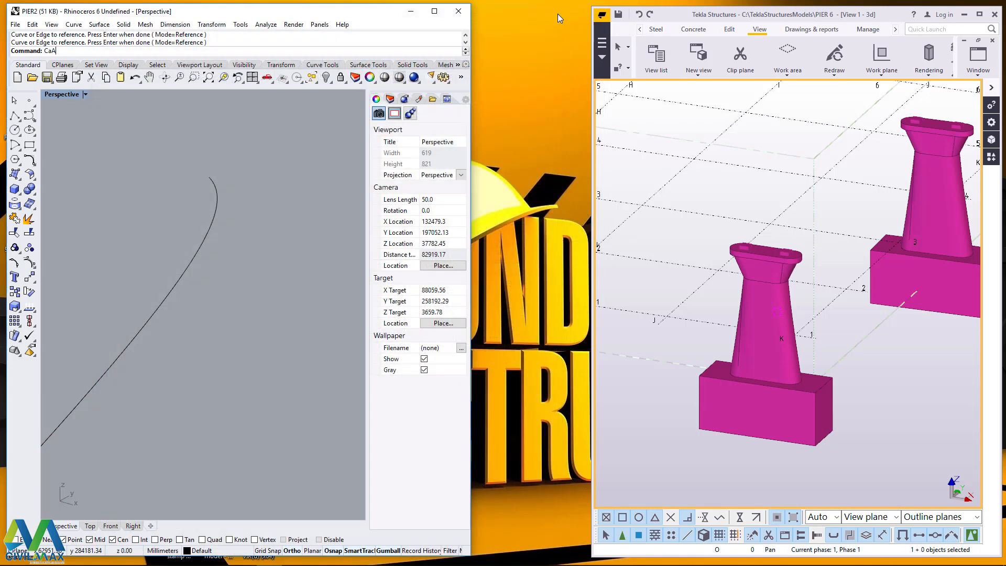
pyautogui.click(459, 16)
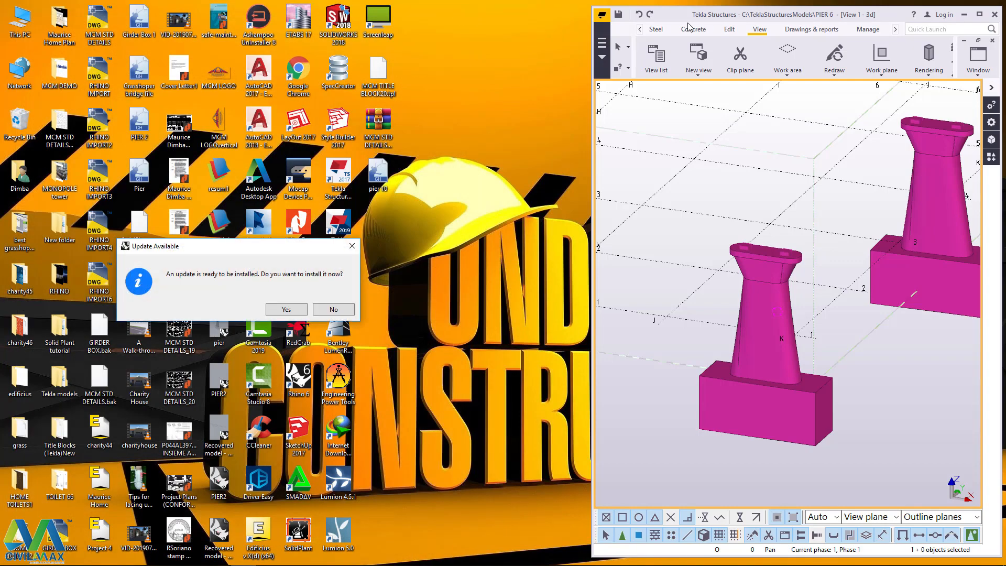
pyautogui.click(335, 309)
# - Maximize the Tekla Structures window again and view the whole row of piers along the grid
pyautogui.moveTo(676, 15); pyautogui.dragTo(289, 38)
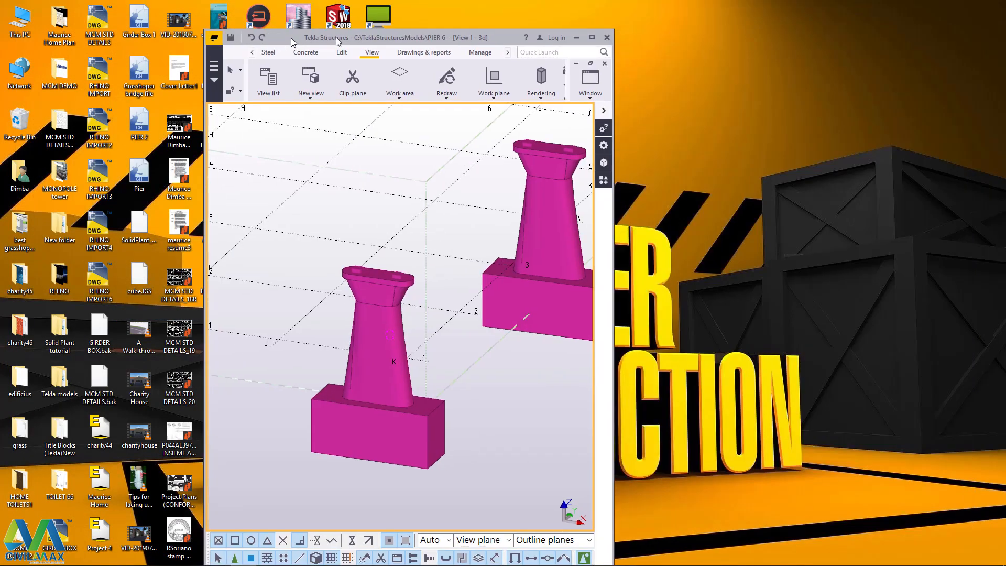
pyautogui.click(590, 38)
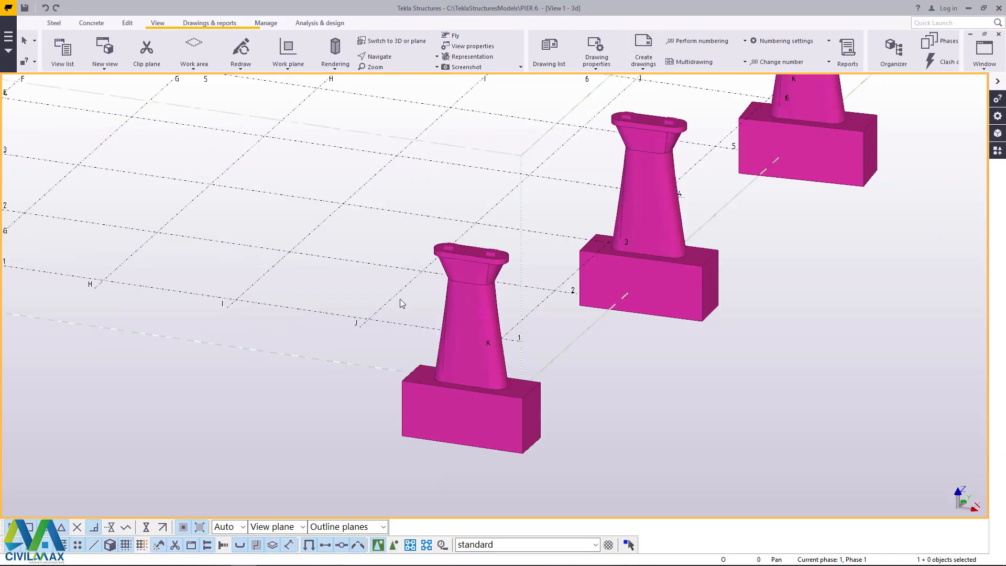
pyautogui.scroll(-6, 402, 303)
pyautogui.scroll(2, 550, 147)
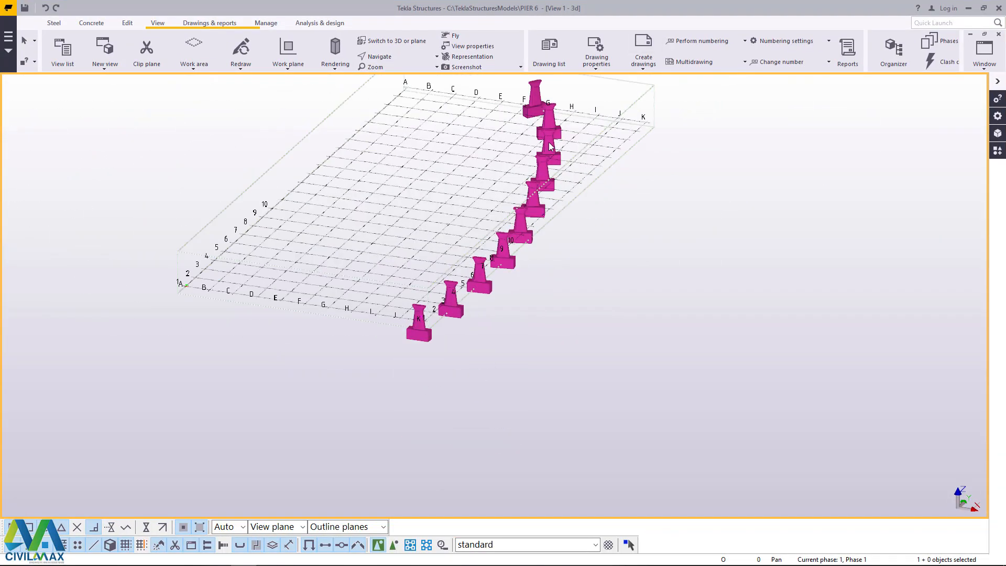
# - Examine the first pier near grid intersection K-1 at close range, including its footing, shaft, cap and pedestals
pyautogui.scroll(3, 547, 146)
pyautogui.scroll(-2, 464, 365)
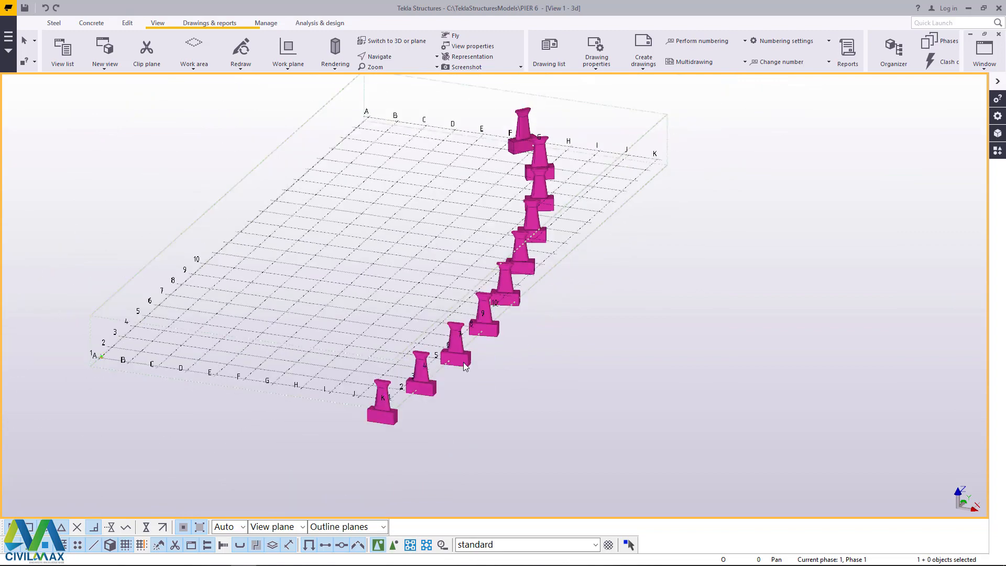
pyautogui.scroll(5, 374, 423)
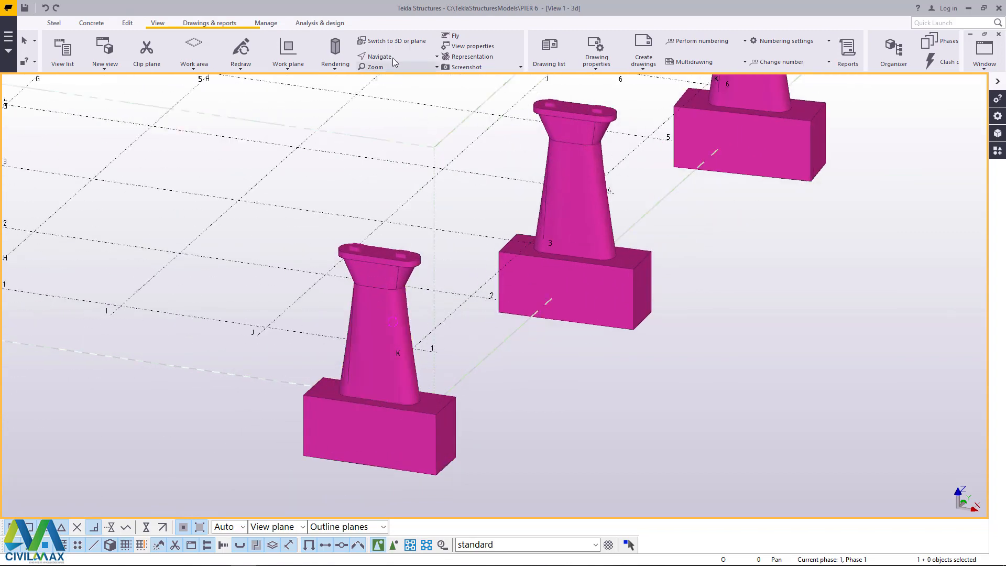
pyautogui.click(393, 58)
pyautogui.click(392, 80)
pyautogui.moveTo(396, 319); pyautogui.dragTo(356, 356)
pyautogui.rightClick(413, 214)
pyautogui.click(435, 220)
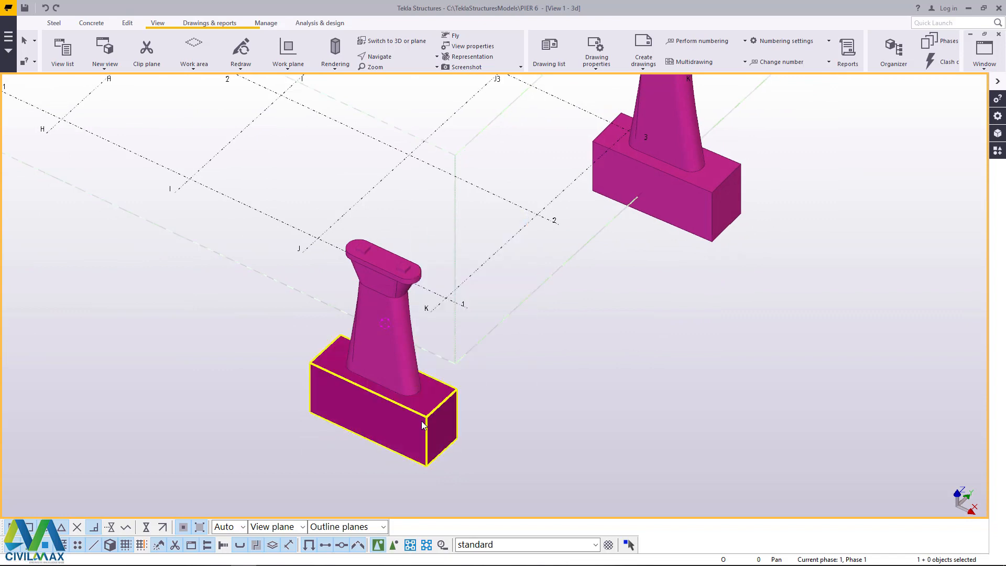
pyautogui.scroll(4, 409, 422)
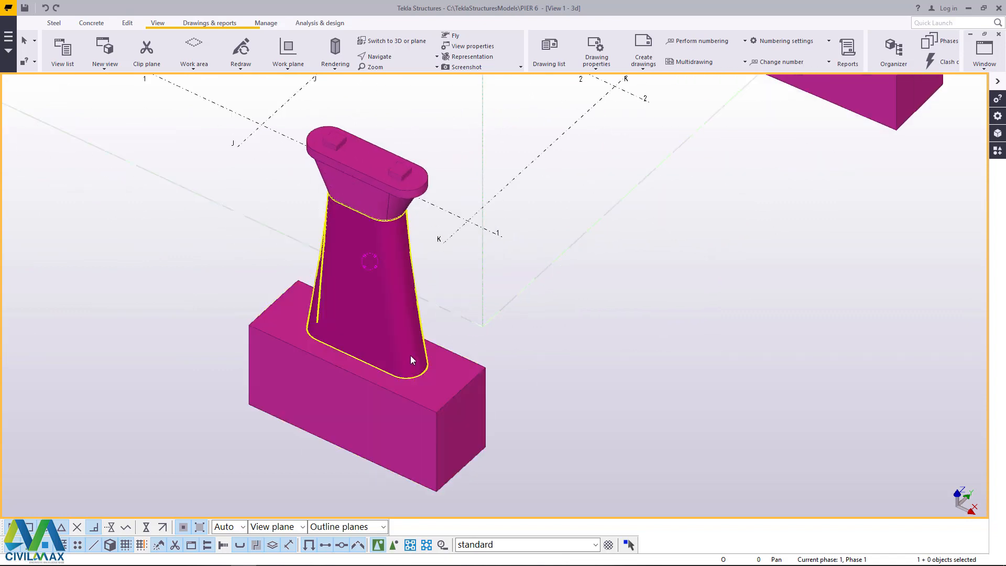
pyautogui.scroll(5, 348, 150)
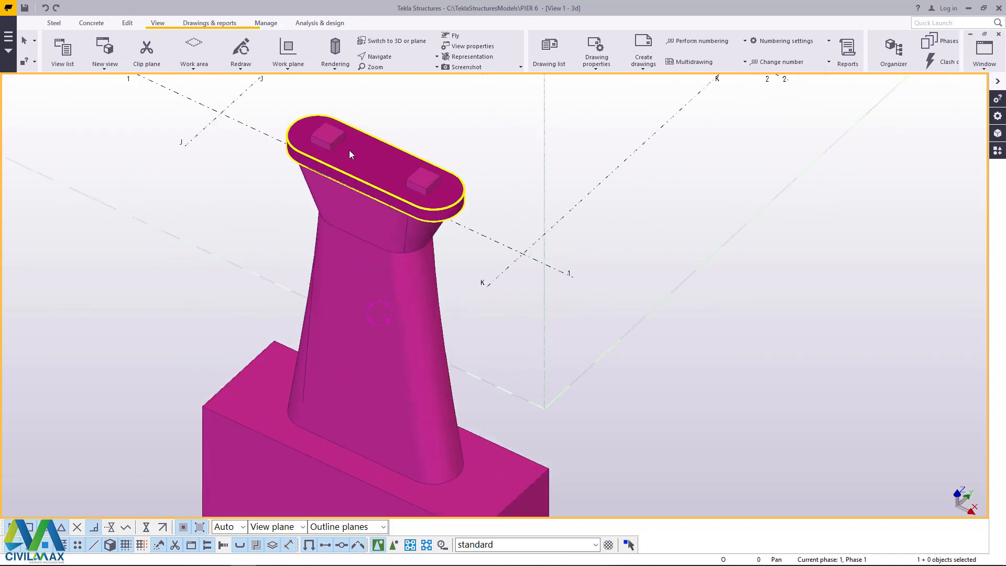
# - Set the class of the first pier's shaft and footing concrete items to 1
pyautogui.doubleClick(328, 360)
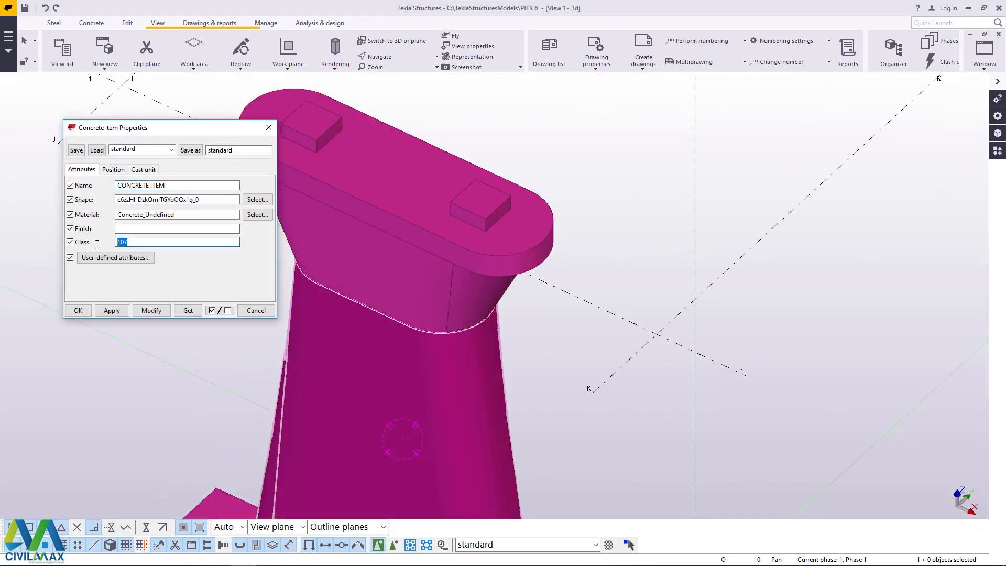
pyautogui.click(151, 311)
pyautogui.click(77, 310)
pyautogui.scroll(-5, 216, 197)
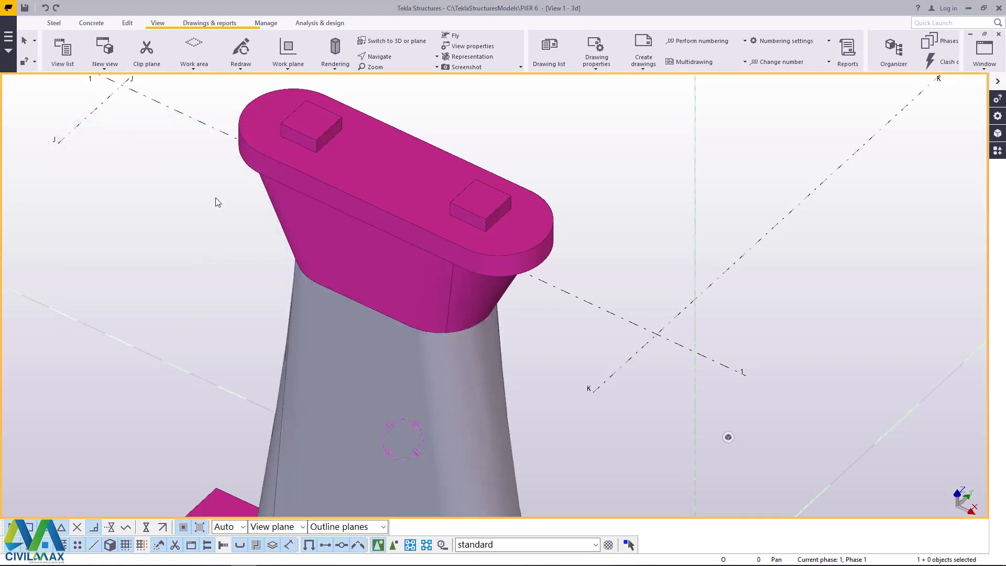
pyautogui.scroll(2, 300, 445)
pyautogui.doubleClick(242, 438)
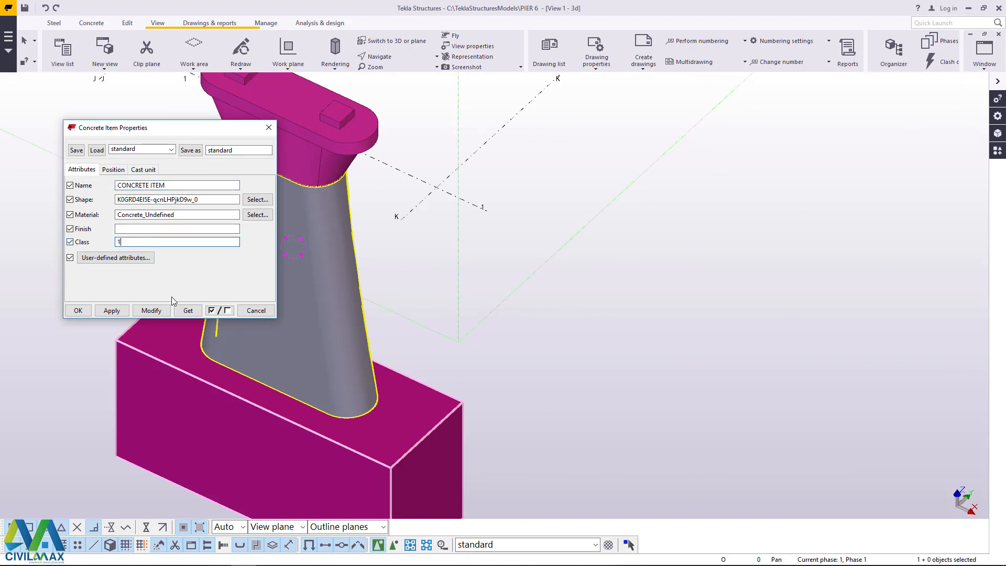
pyautogui.click(152, 309)
pyautogui.click(74, 313)
# - Set the class of the first pier's rounded cap slab and the flared pier head beneath it to 1
pyautogui.scroll(3, 366, 152)
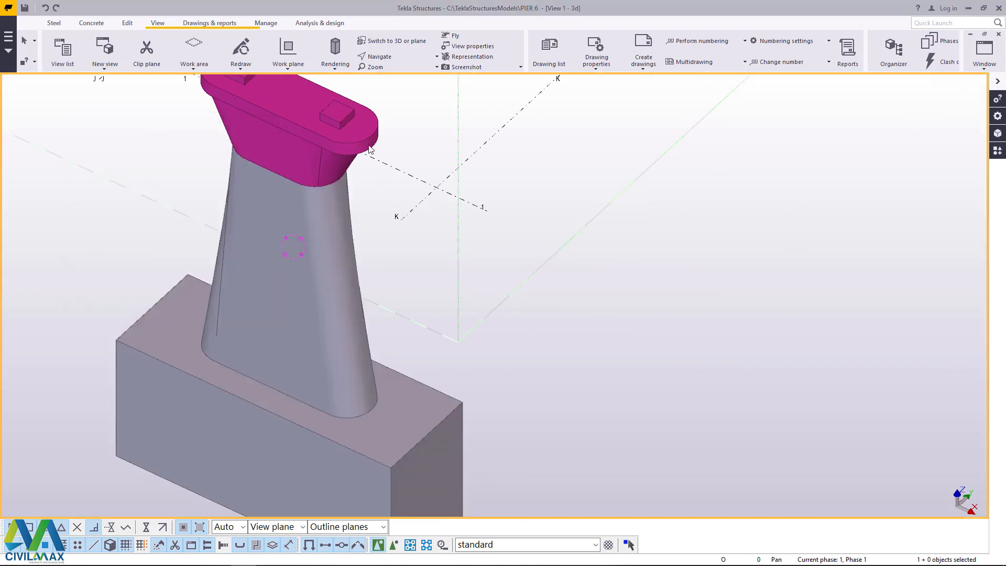
pyautogui.doubleClick(377, 148)
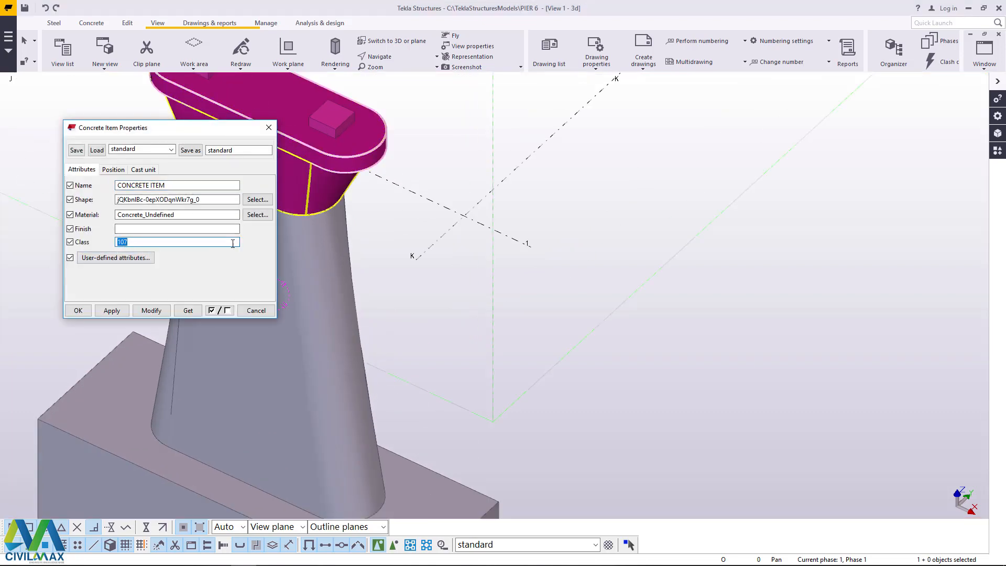
pyautogui.click(152, 310)
pyautogui.click(78, 311)
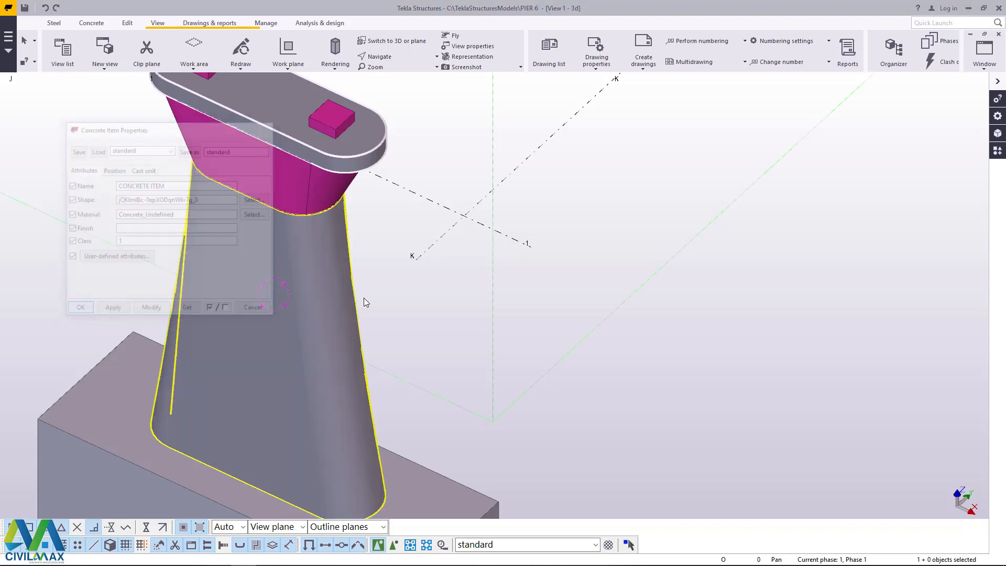
pyautogui.doubleClick(285, 186)
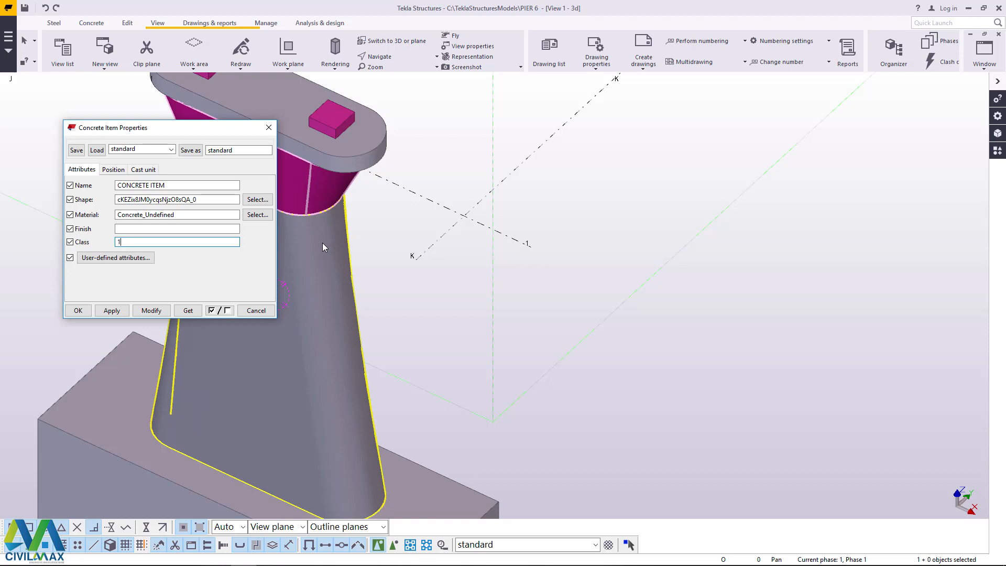
pyautogui.click(163, 310)
pyautogui.click(79, 310)
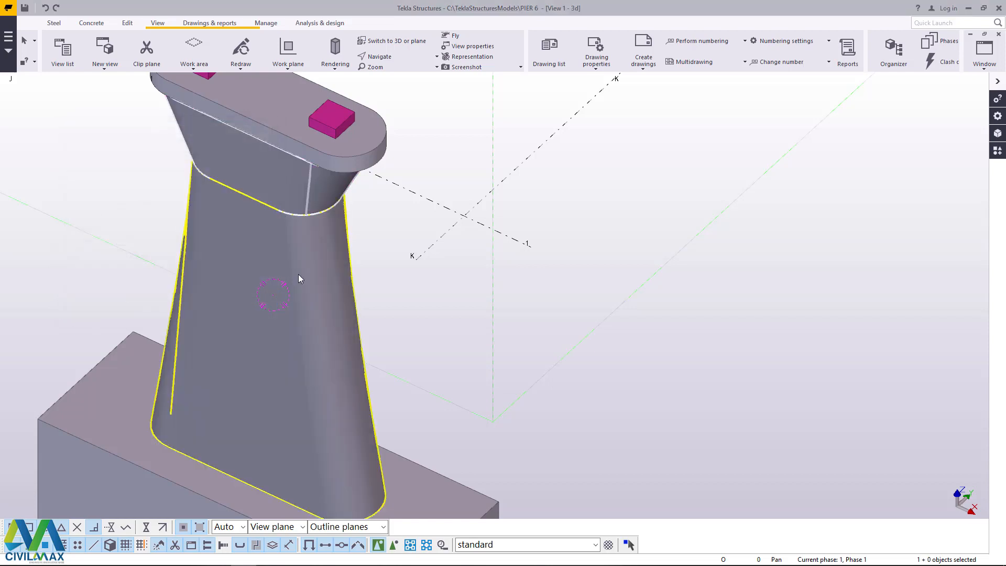
# - Set the class of both bearing pedestals on top of the first pier's cap to 1
pyautogui.scroll(-2, 188, 323)
pyautogui.scroll(-2, 267, 298)
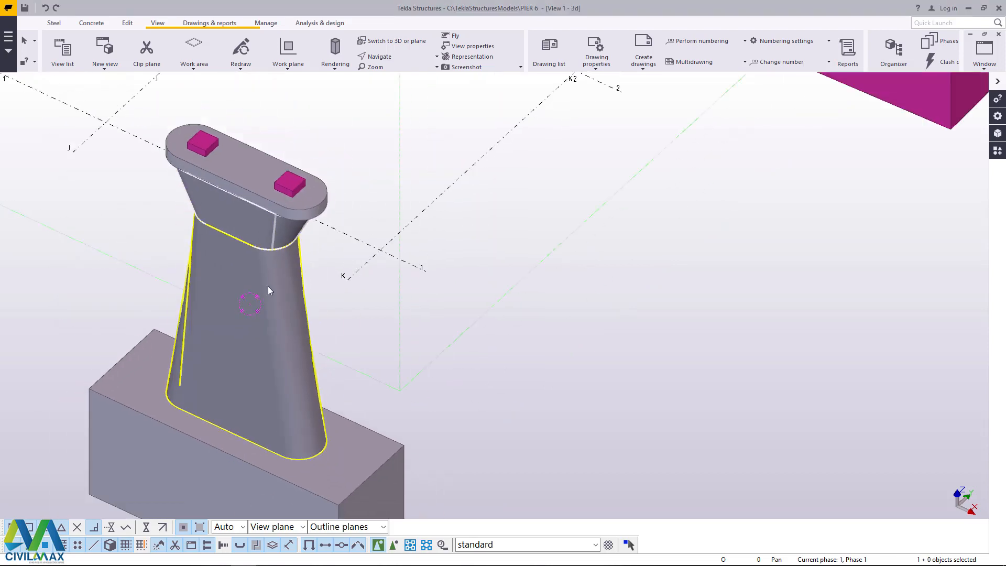
pyautogui.scroll(5, 221, 139)
pyautogui.click(205, 168)
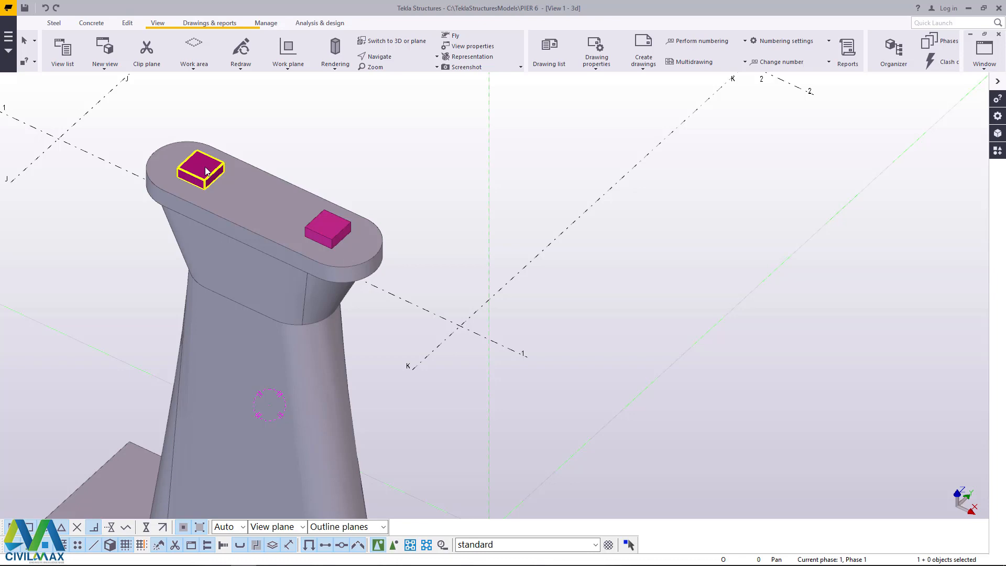
pyautogui.doubleClick(205, 171)
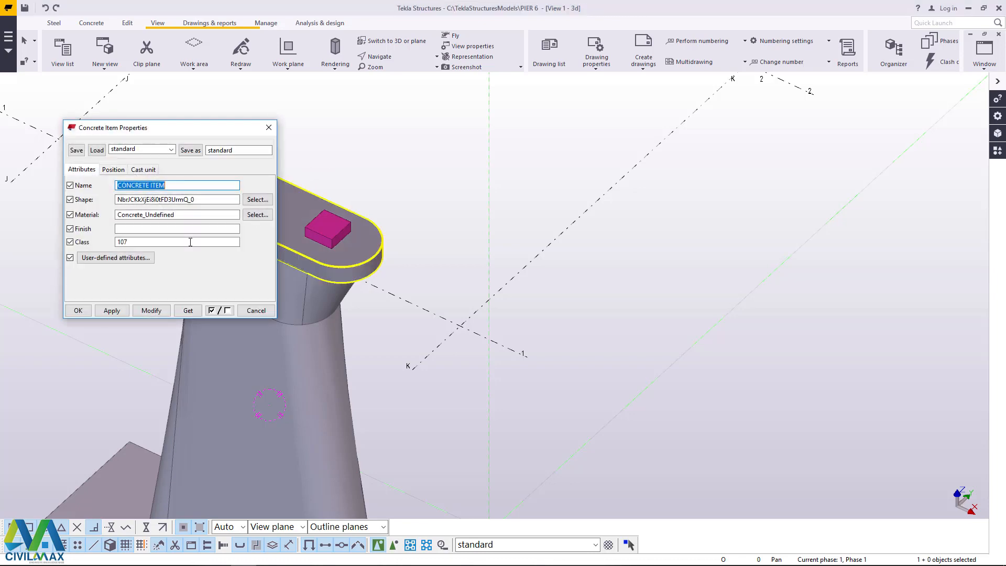
pyautogui.click(152, 310)
pyautogui.click(78, 311)
pyautogui.doubleClick(295, 246)
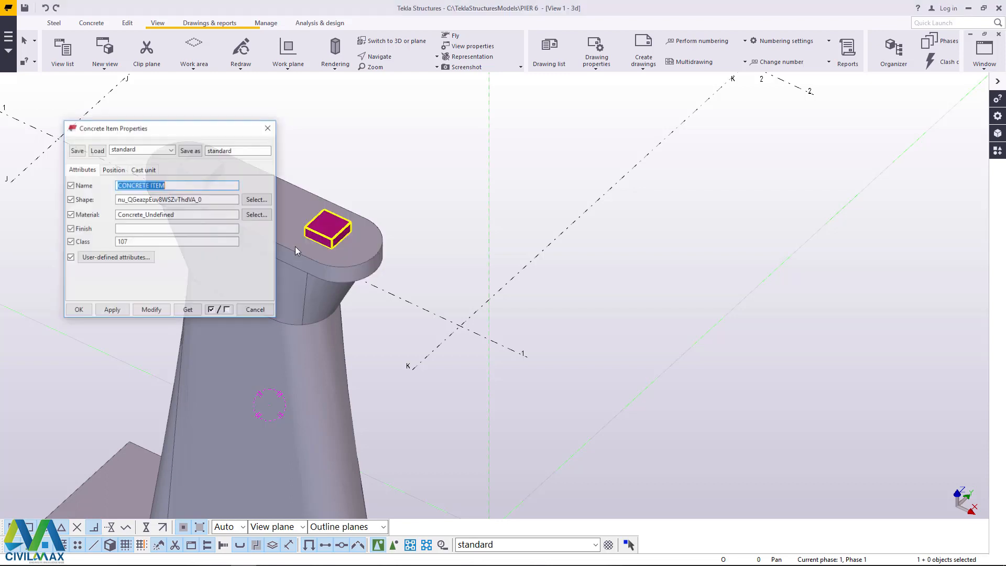
pyautogui.click(157, 310)
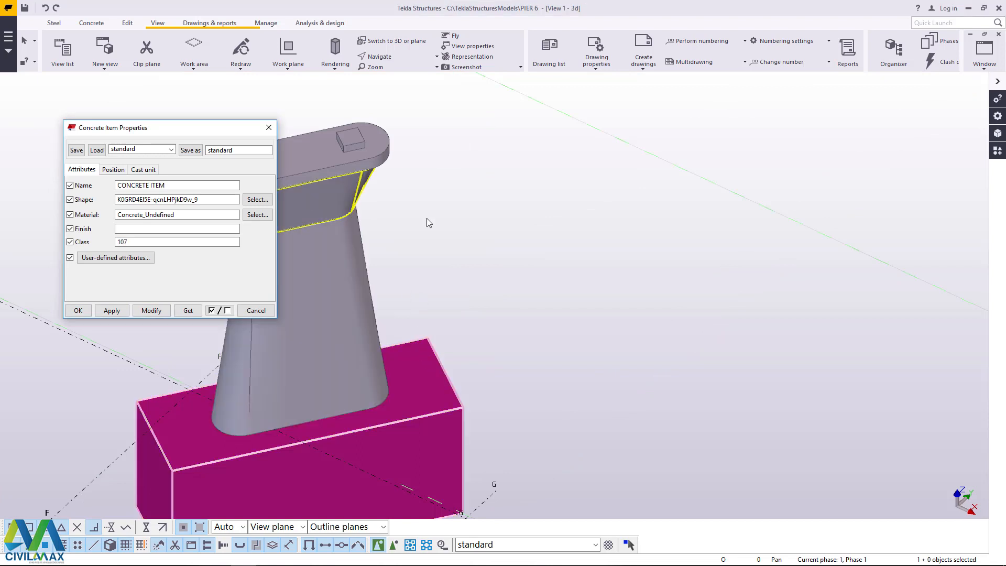
# - Set the class of the footing of the pier between grid lines F and G to 1, and save the model
pyautogui.click(426, 222)
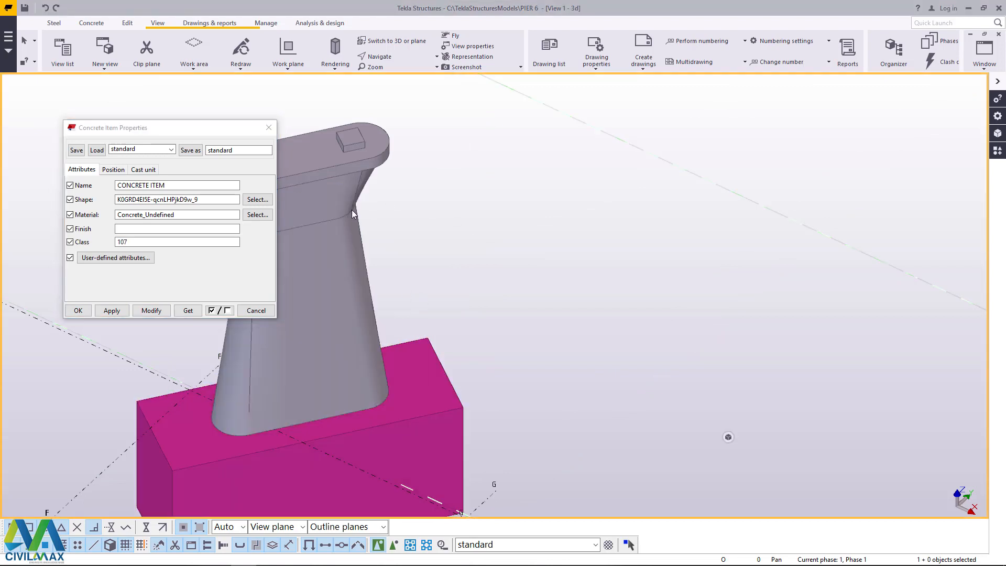
pyautogui.doubleClick(425, 394)
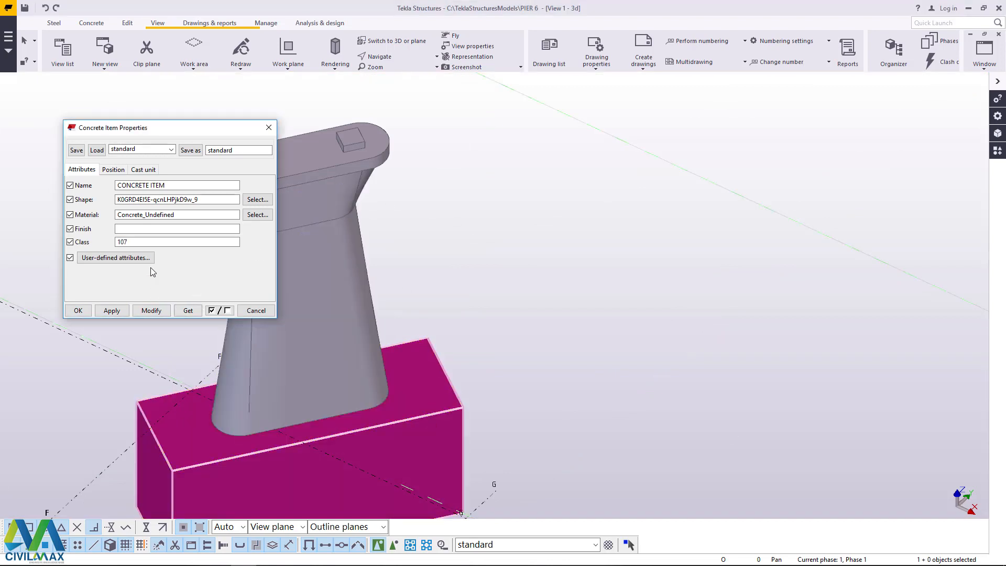
pyautogui.write('1')
pyautogui.click(147, 310)
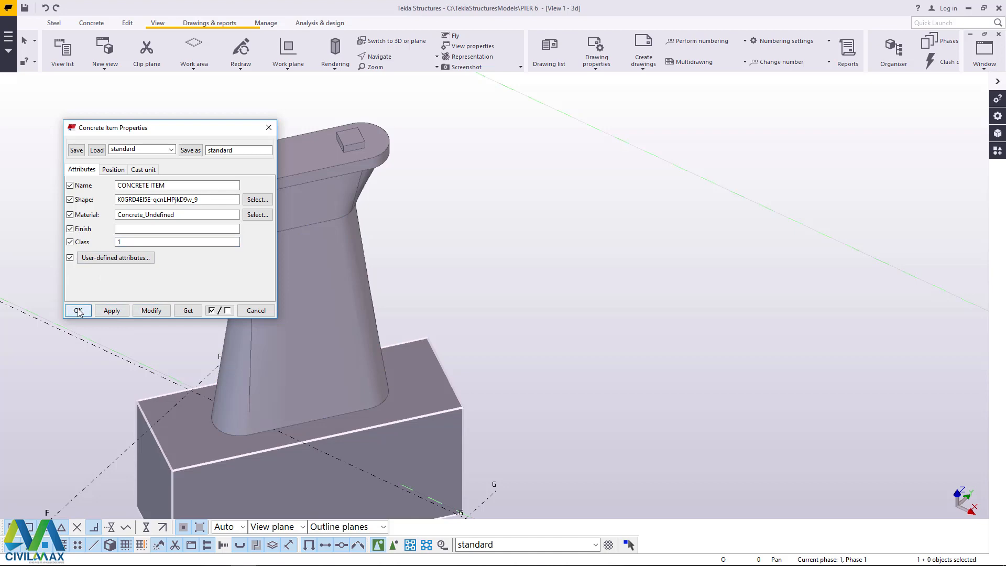
pyautogui.click(78, 310)
pyautogui.scroll(-10, 346, 310)
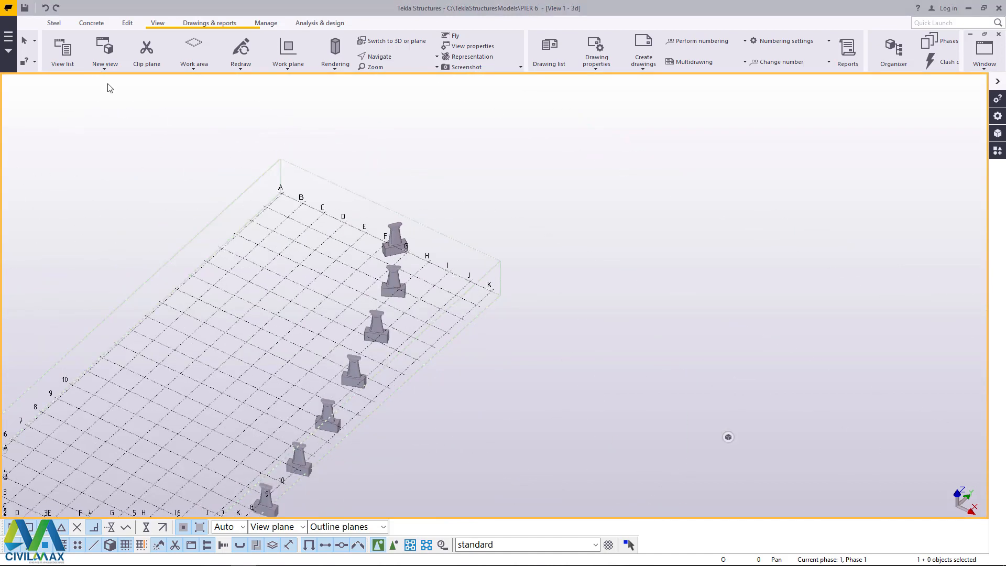
pyautogui.click(25, 8)
# - Examine the recoloured row of piers and one pier's cap and flared head from the side and from below
pyautogui.scroll(-5, 469, 235)
pyautogui.scroll(3, 375, 376)
pyautogui.scroll(5, 323, 396)
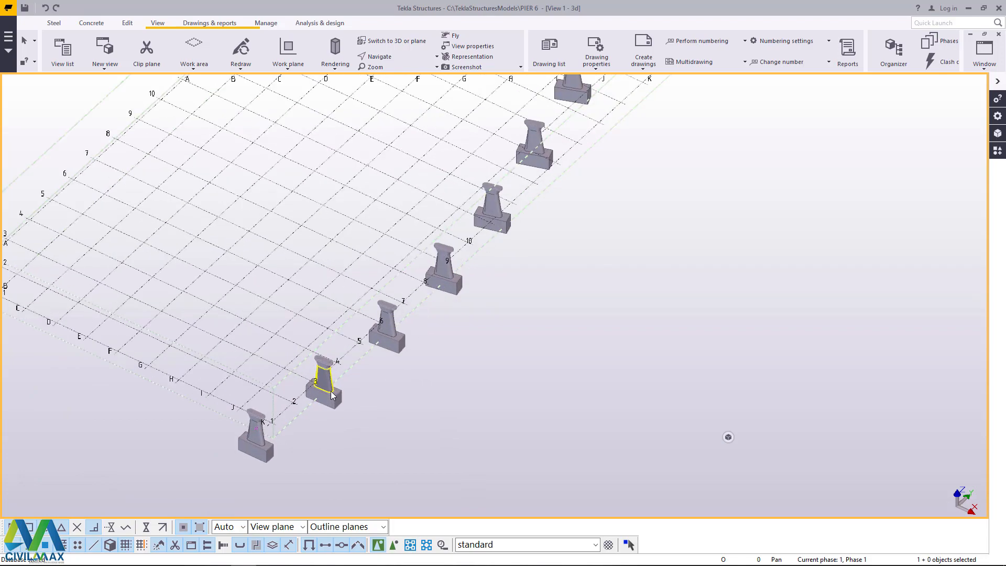
pyautogui.click(395, 58)
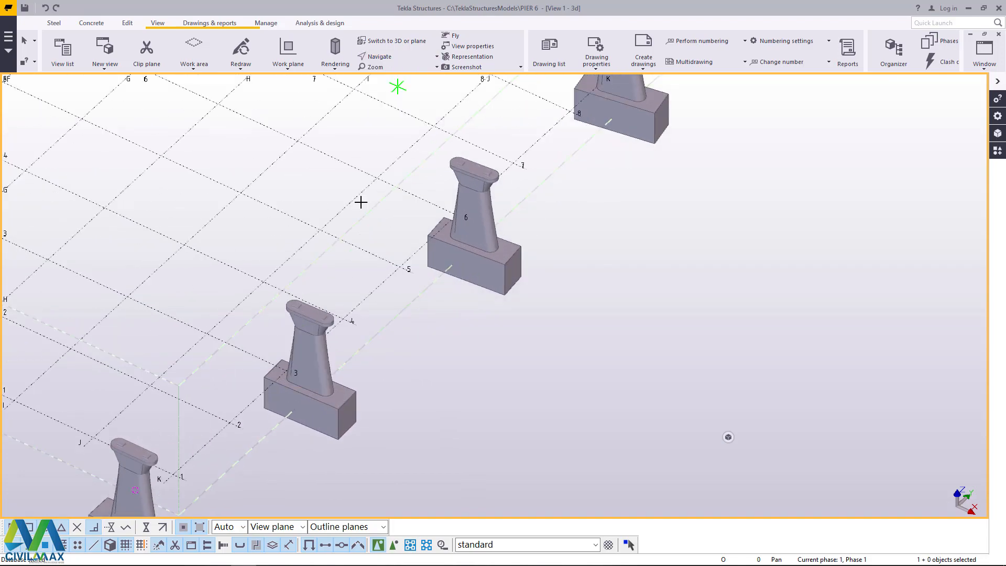
pyautogui.scroll(-2, 322, 349)
pyautogui.scroll(10, 314, 341)
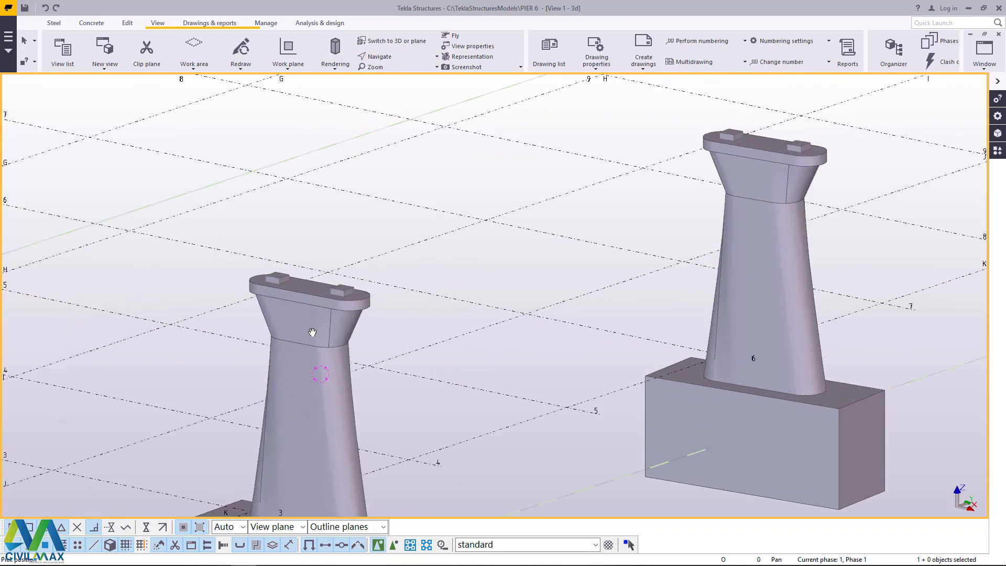
pyautogui.scroll(3, 310, 335)
pyautogui.click(390, 59)
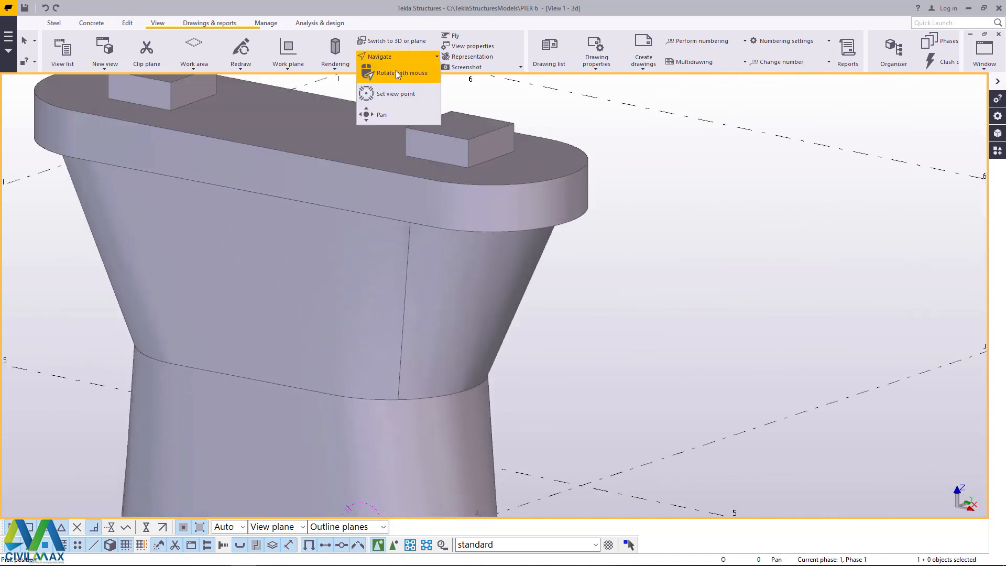
pyautogui.click(377, 73)
pyautogui.click(414, 294)
pyautogui.keyDown('ctrl'); pyautogui.moveTo(413, 293); pyautogui.dragTo(444, 200, button='middle'); pyautogui.keyUp('ctrl')
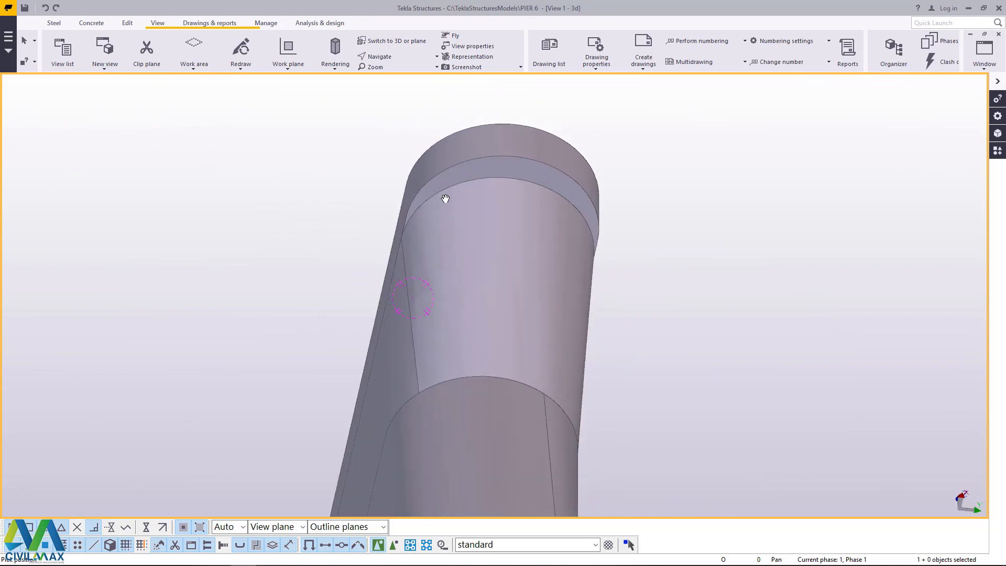
pyautogui.scroll(5, 485, 199)
pyautogui.scroll(-6, 446, 208)
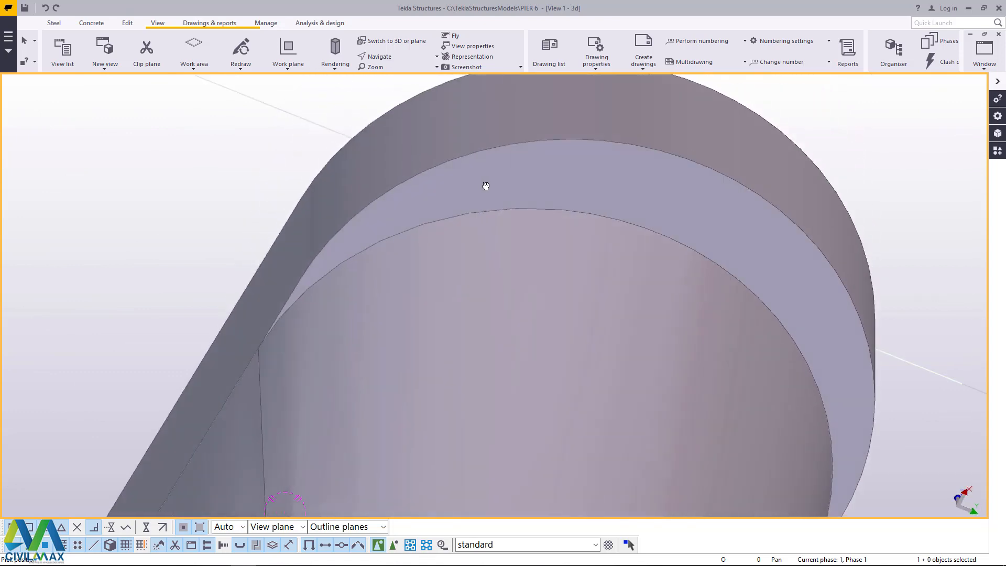
pyautogui.scroll(-4, 435, 254)
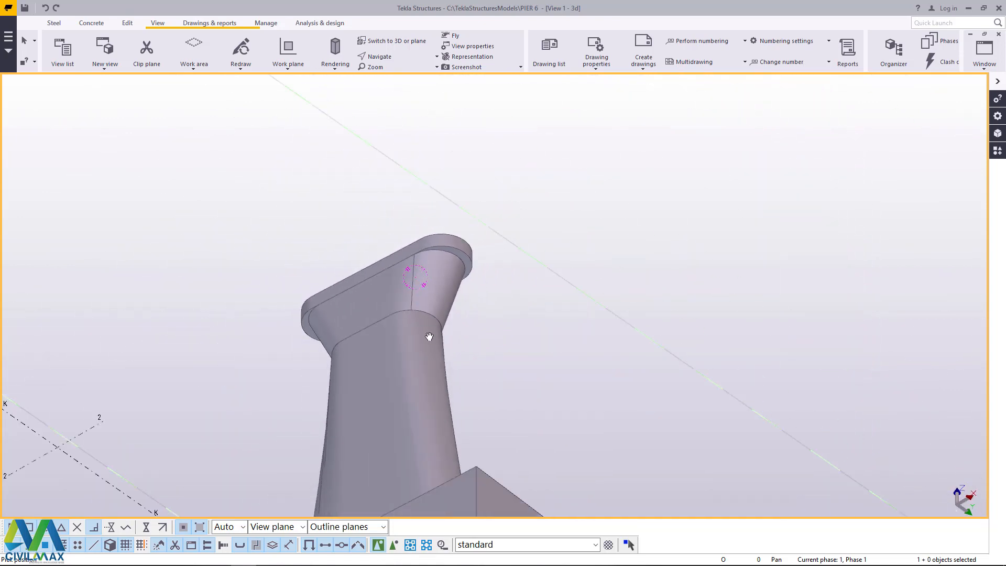
pyautogui.scroll(6, 422, 330)
# - Inspect the pier caps and pedestals from the front and from above, along with the row of piers along the grid
pyautogui.click(404, 58)
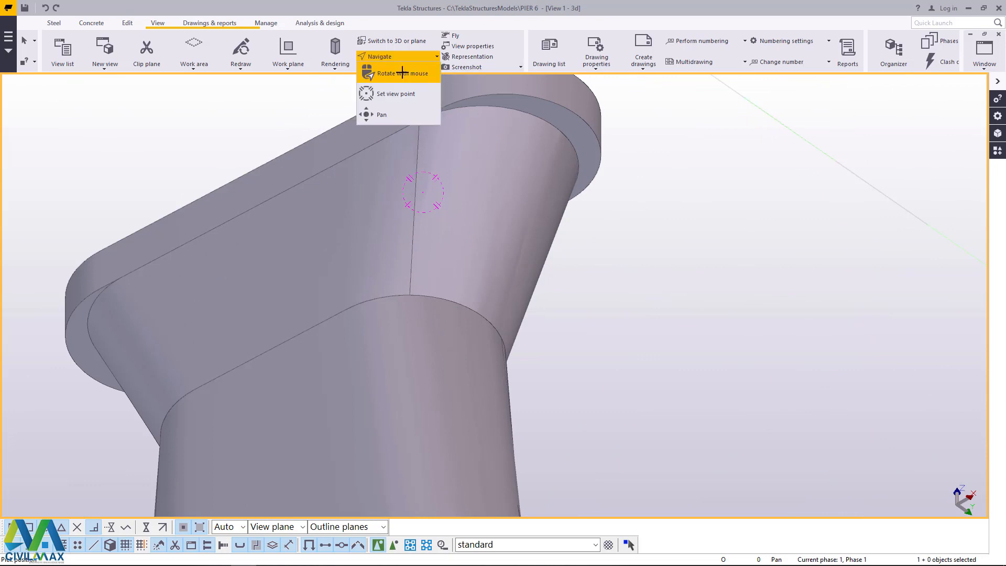
pyautogui.click(402, 72)
pyautogui.click(413, 308)
pyautogui.keyDown('ctrl'); pyautogui.moveTo(413, 308); pyautogui.dragTo(438, 322, button='middle'); pyautogui.keyUp('ctrl')
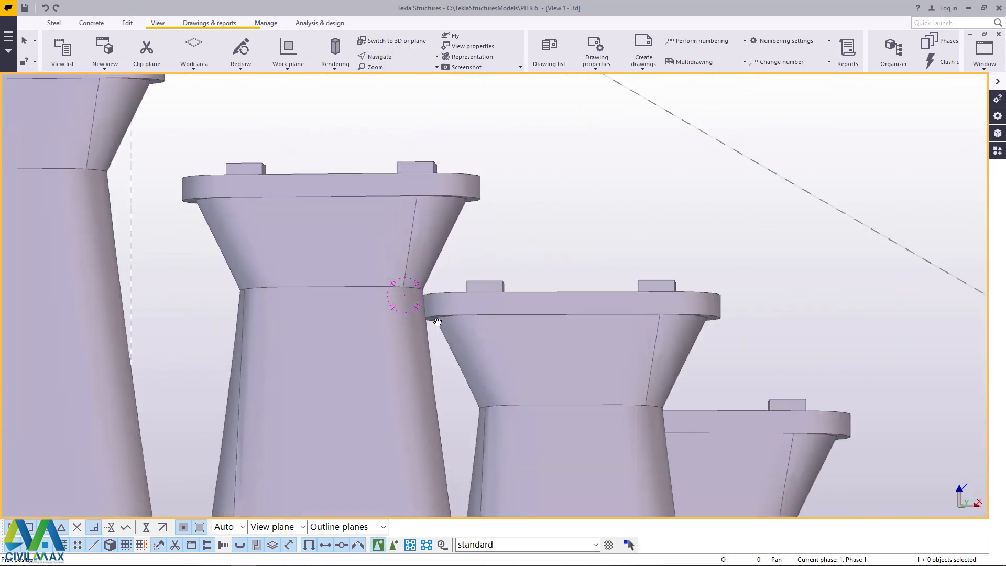
pyautogui.keyDown('ctrl'); pyautogui.moveTo(315, 257); pyautogui.dragTo(411, 283, button='middle'); pyautogui.keyUp('ctrl')
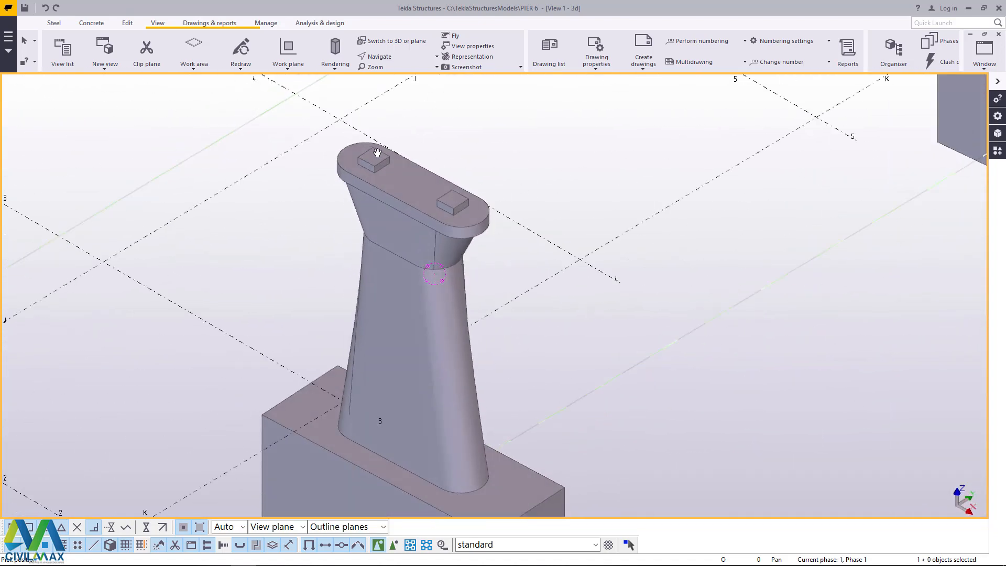
pyautogui.scroll(5, 377, 152)
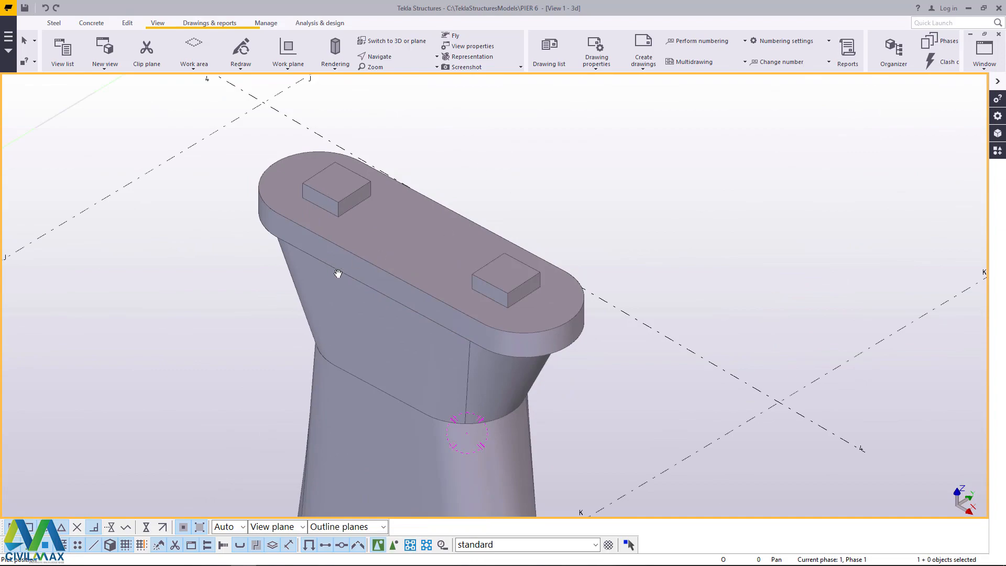
pyautogui.scroll(-10, 338, 274)
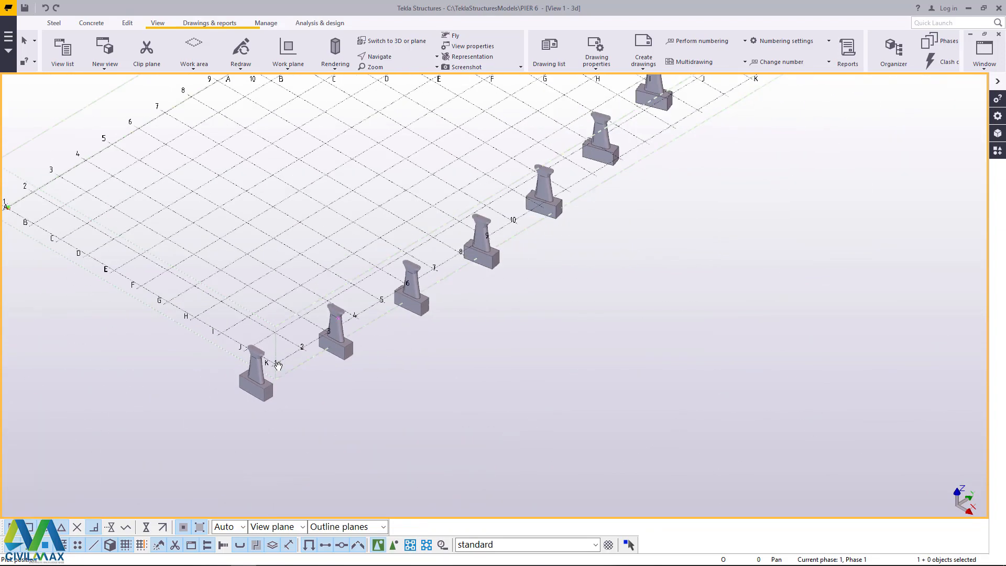
pyautogui.scroll(-1, 278, 365)
pyautogui.scroll(10, 298, 354)
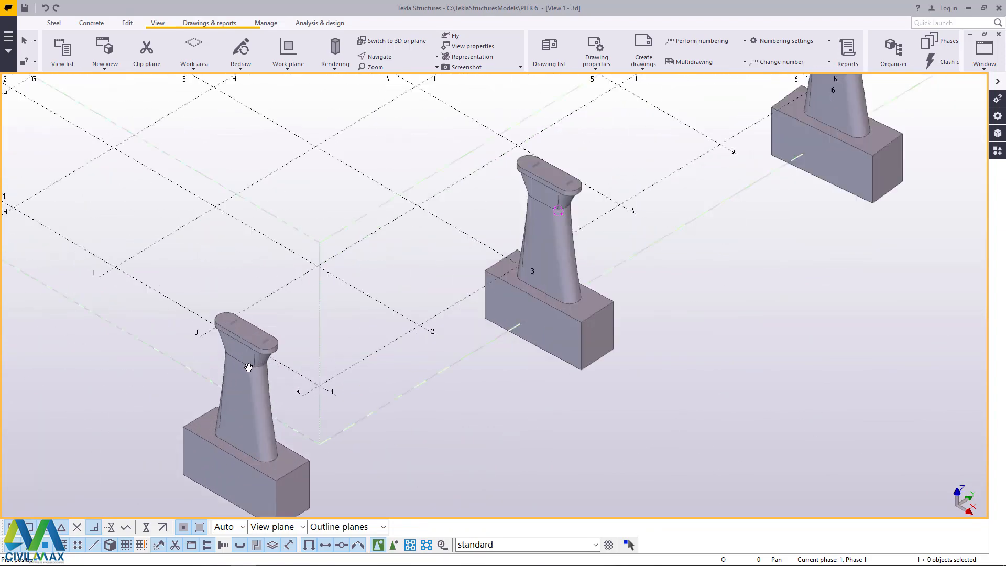
# - Examine the flared head and cap of the pier nearest the grid corner from below and from above
pyautogui.click(395, 60)
pyautogui.click(393, 93)
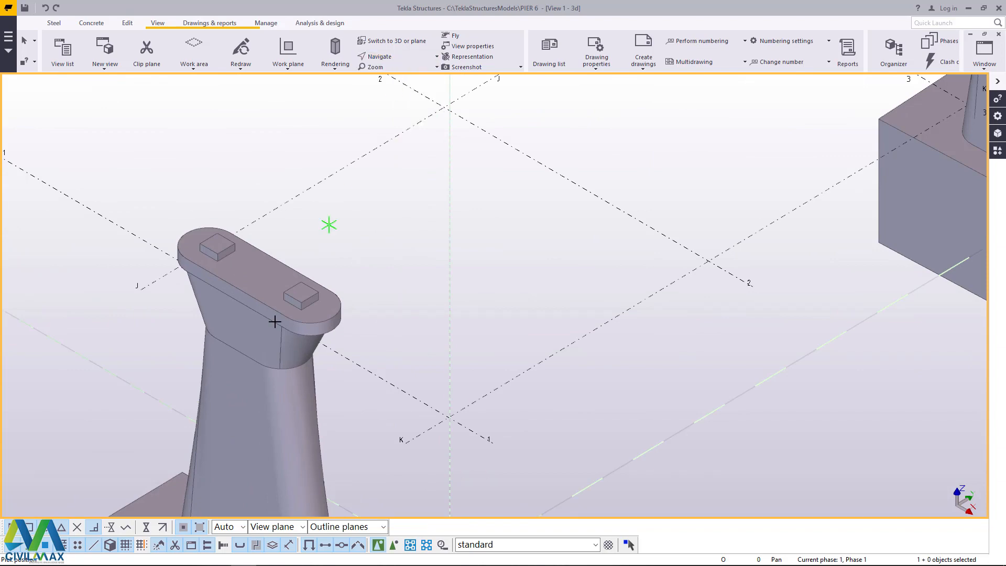
pyautogui.keyDown('ctrl'); pyautogui.moveTo(276, 344); pyautogui.dragTo(370, 205, button='middle'); pyautogui.keyUp('ctrl')
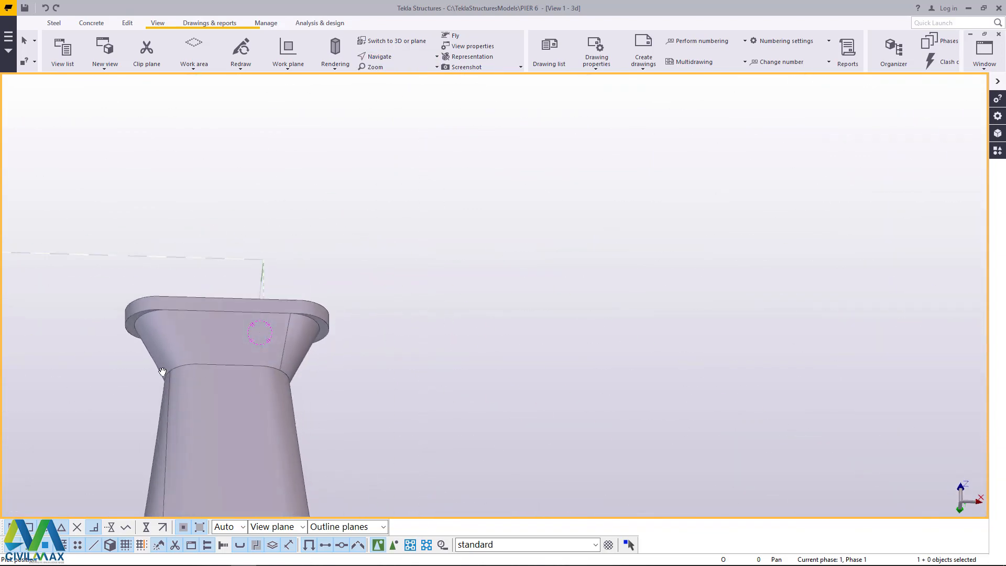
pyautogui.scroll(10, 162, 372)
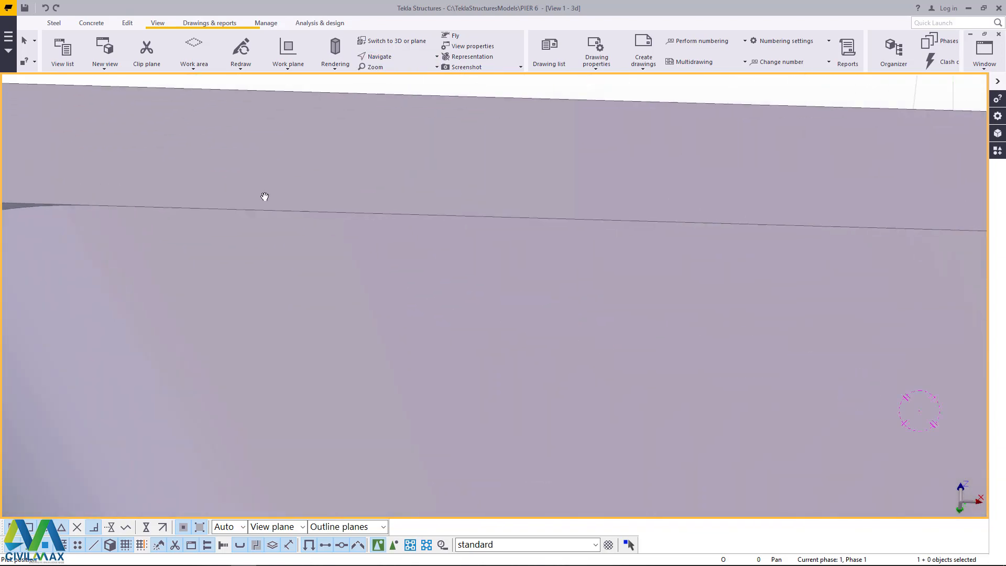
pyautogui.scroll(-6, 341, 191)
pyautogui.keyDown('ctrl'); pyautogui.moveTo(332, 252); pyautogui.dragTo(231, 355, button='middle'); pyautogui.keyUp('ctrl')
pyautogui.scroll(-4, 323, 316)
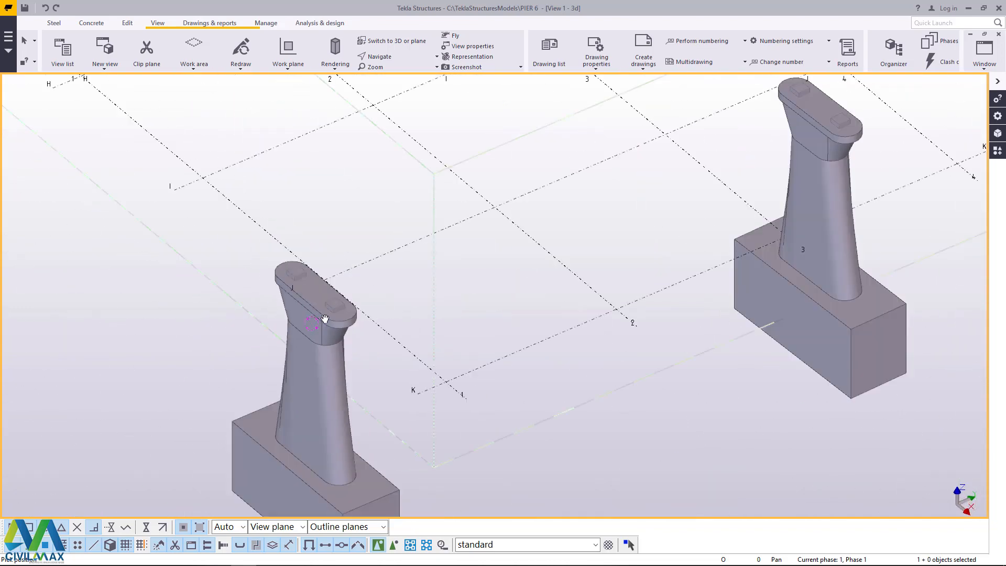
pyautogui.scroll(4, 318, 443)
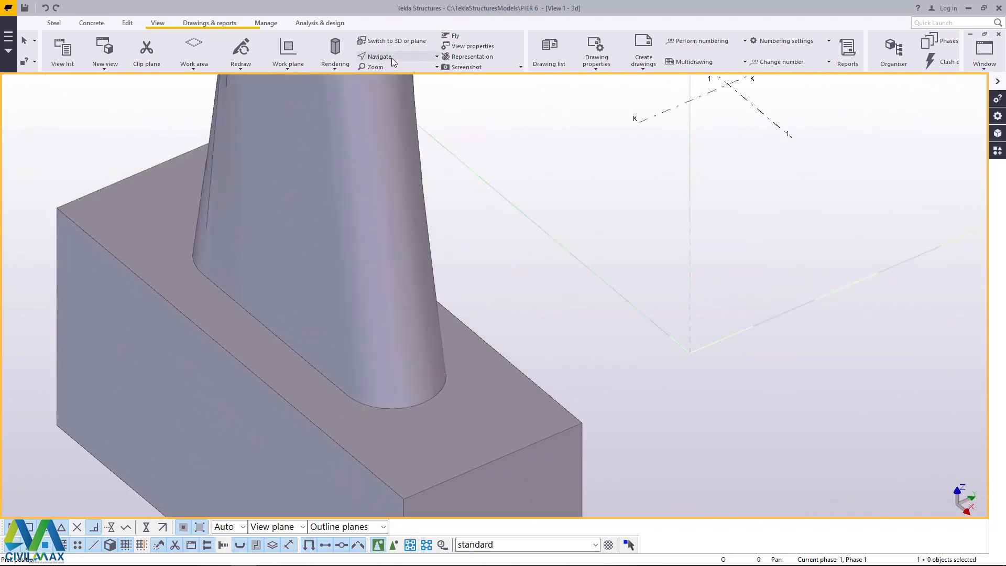
# - Inspect the end pier's column and footing from the opposite side, along with the whole row of piers along the grid
pyautogui.click(391, 59)
pyautogui.click(392, 70)
pyautogui.moveTo(370, 381); pyautogui.dragTo(496, 194)
pyautogui.rightClick(496, 194)
pyautogui.click(520, 204)
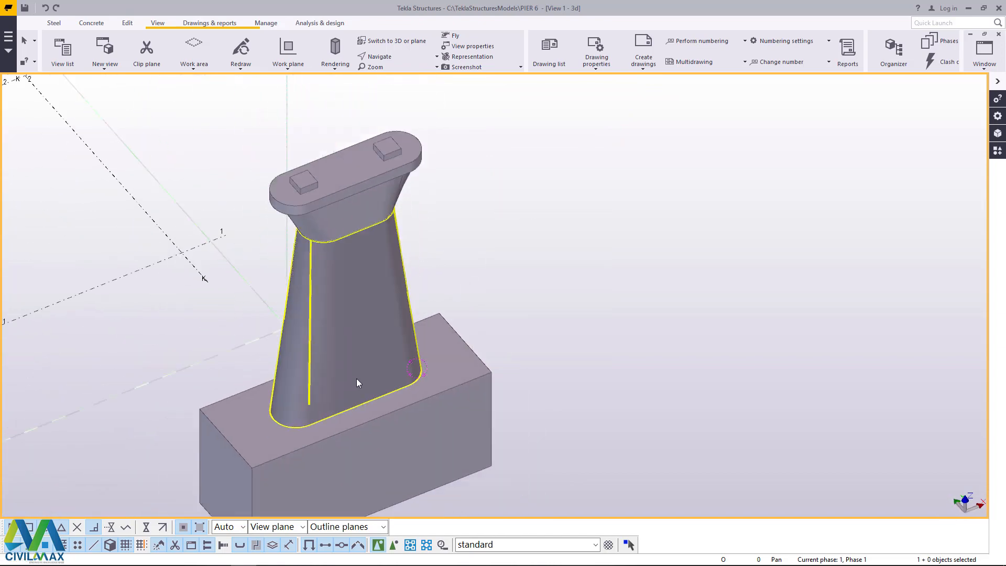
pyautogui.scroll(-8, 398, 426)
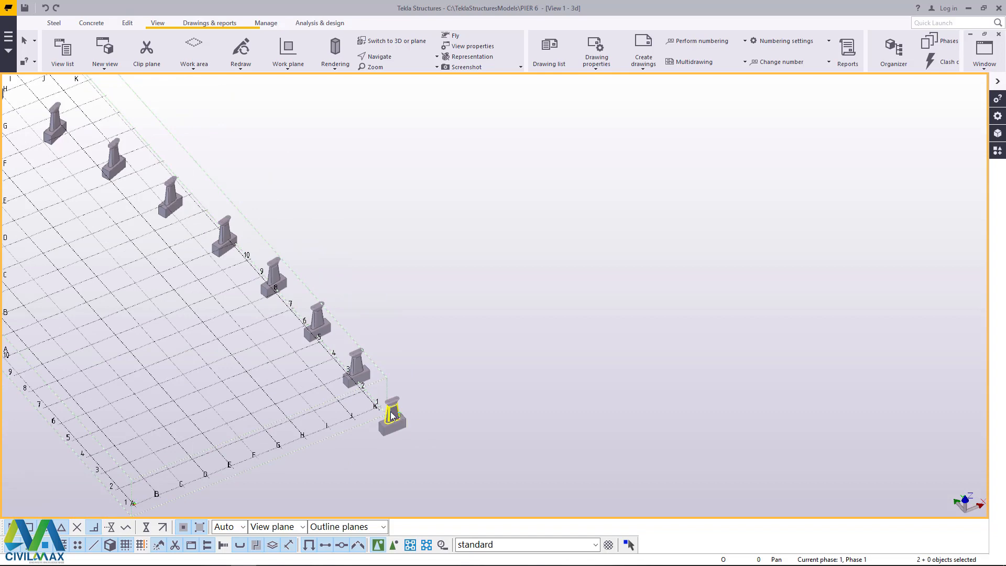
# - Change the 3D view's projection to Perspective in the view properties
pyautogui.click(494, 315)
pyautogui.scroll(3, 393, 411)
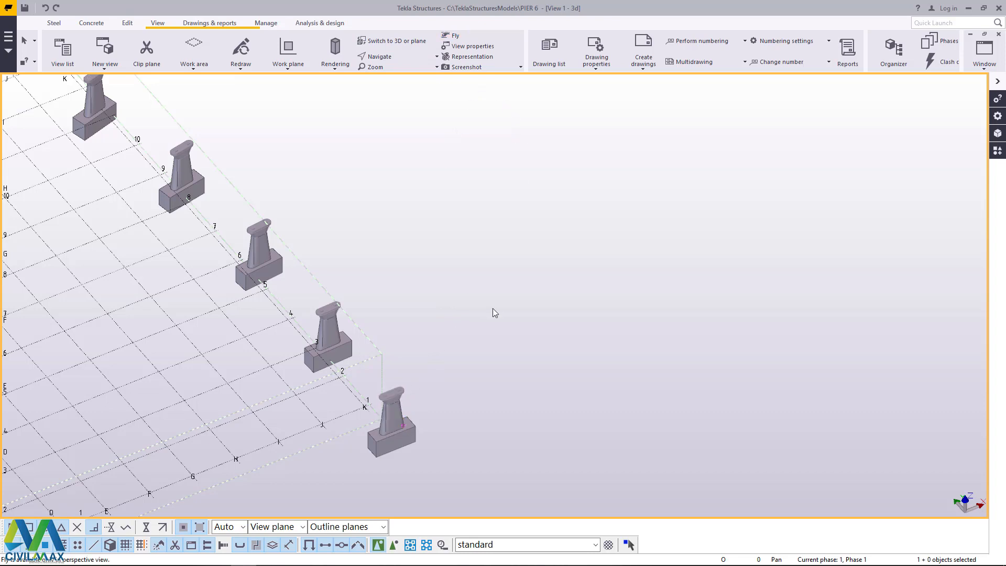
pyautogui.doubleClick(413, 387)
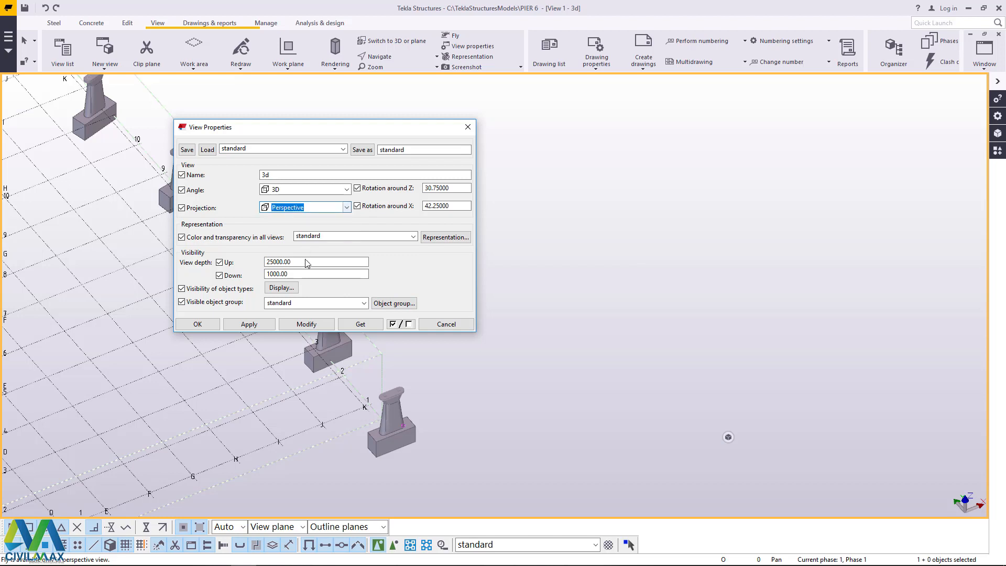
pyautogui.click(303, 328)
pyautogui.click(219, 324)
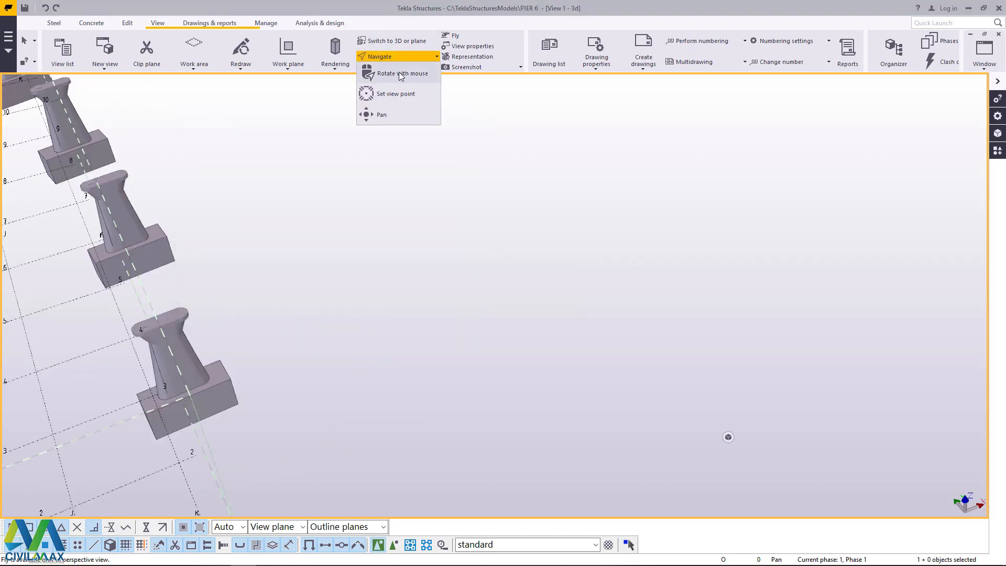
# - Set a view point on a pier and fly through the perspective view to inspect the piers up to their caps
pyautogui.press('v')
pyautogui.click(188, 388)
pyautogui.keyDown('ctrl'); pyautogui.moveTo(188, 388); pyautogui.dragTo(160, 388, button='middle'); pyautogui.keyUp('ctrl')
pyautogui.scroll(5, 158, 393)
pyautogui.scroll(-2, 329, 350)
pyautogui.keyDown('ctrl'); pyautogui.moveTo(341, 337); pyautogui.dragTo(347, 359, button='middle'); pyautogui.keyUp('ctrl')
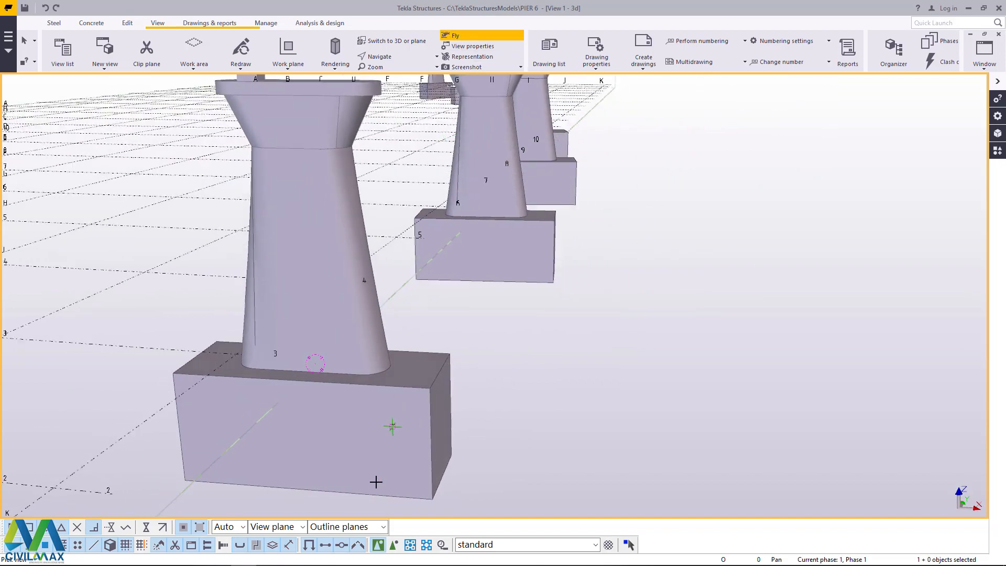
pyautogui.click(378, 444)
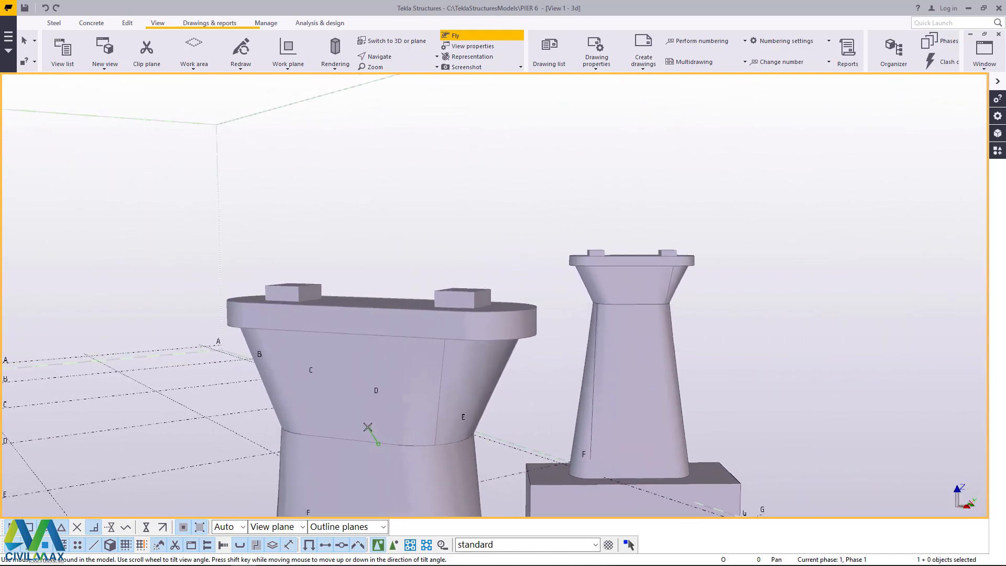
pyautogui.press('Escape')
pyautogui.scroll(-3, 440, 224)
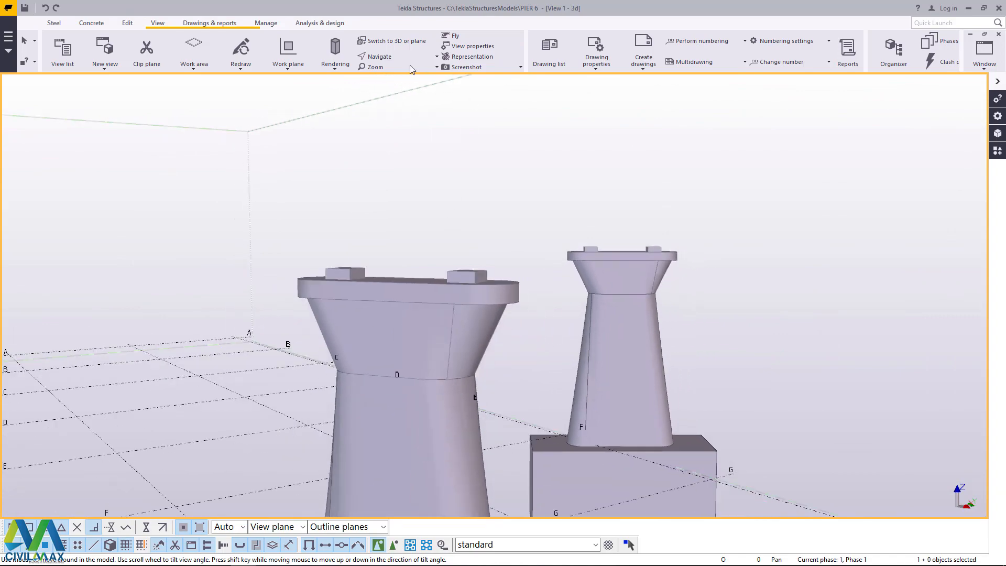
# - Review one pier from above and the row of piers from the side in perspective
pyautogui.click(395, 75)
pyautogui.moveTo(429, 340); pyautogui.dragTo(446, 384)
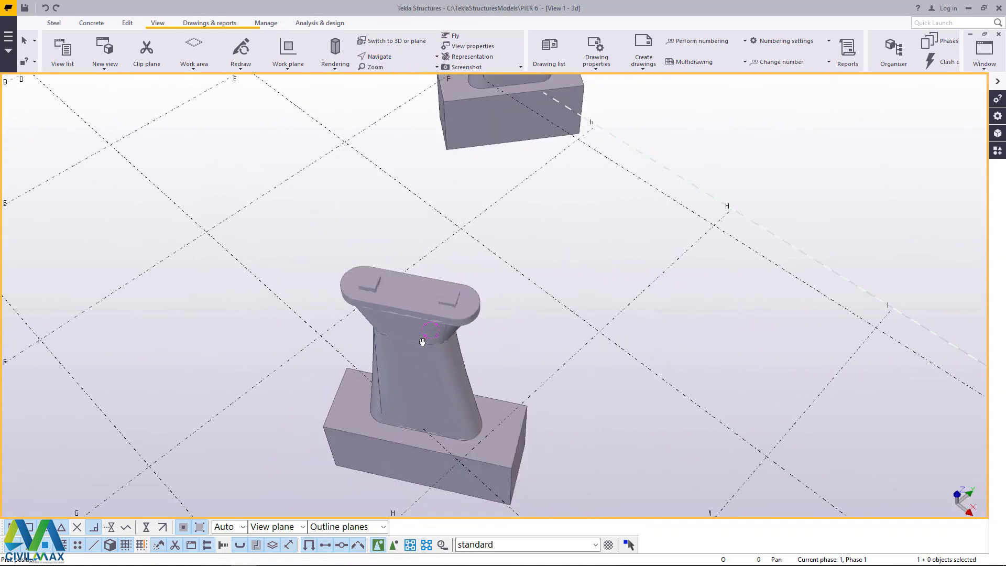
pyautogui.moveTo(423, 342); pyautogui.dragTo(388, 207)
pyautogui.scroll(-5, 409, 221)
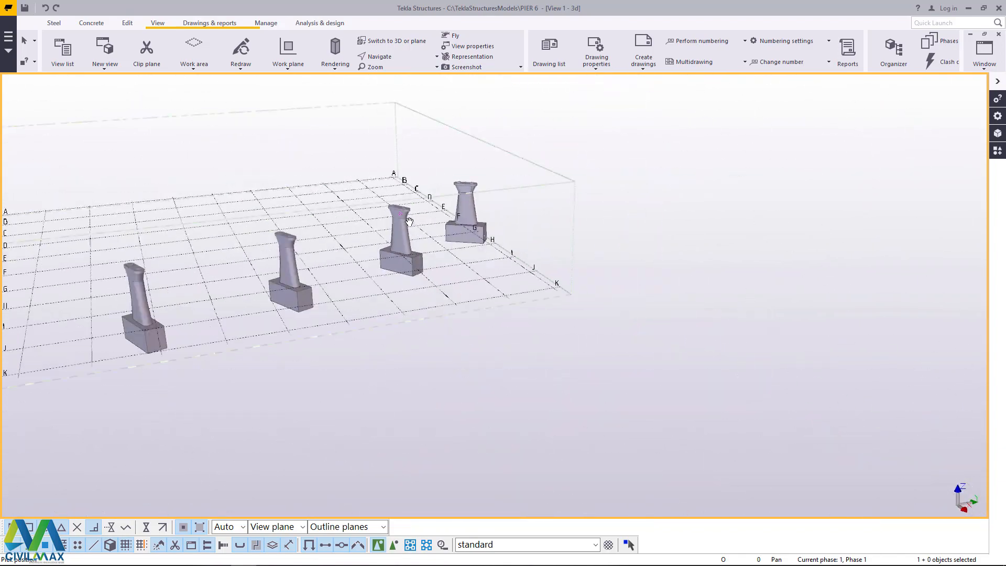
pyautogui.scroll(8, 409, 221)
# - Inspect the pier's footing, column and cap with bearing pedestals up close from several angles in the perspective view
pyautogui.click(387, 55)
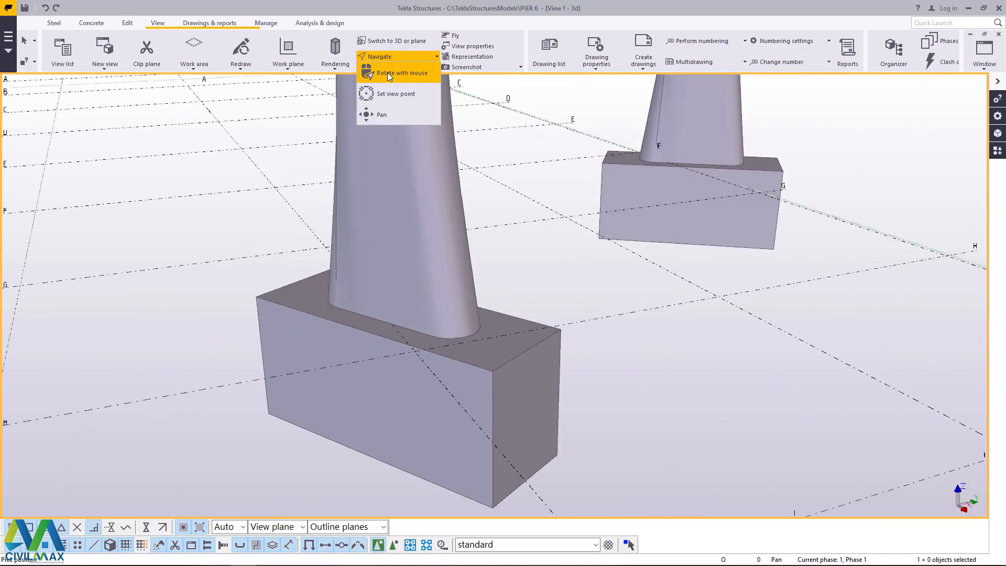
pyautogui.click(387, 74)
pyautogui.moveTo(430, 284); pyautogui.dragTo(555, 314)
pyautogui.scroll(-10, 420, 363)
pyautogui.scroll(10, 422, 344)
pyautogui.scroll(-2, 422, 271)
pyautogui.keyDown('ctrl'); pyautogui.moveTo(386, 259); pyautogui.dragTo(217, 268, button='middle'); pyautogui.keyUp('ctrl')
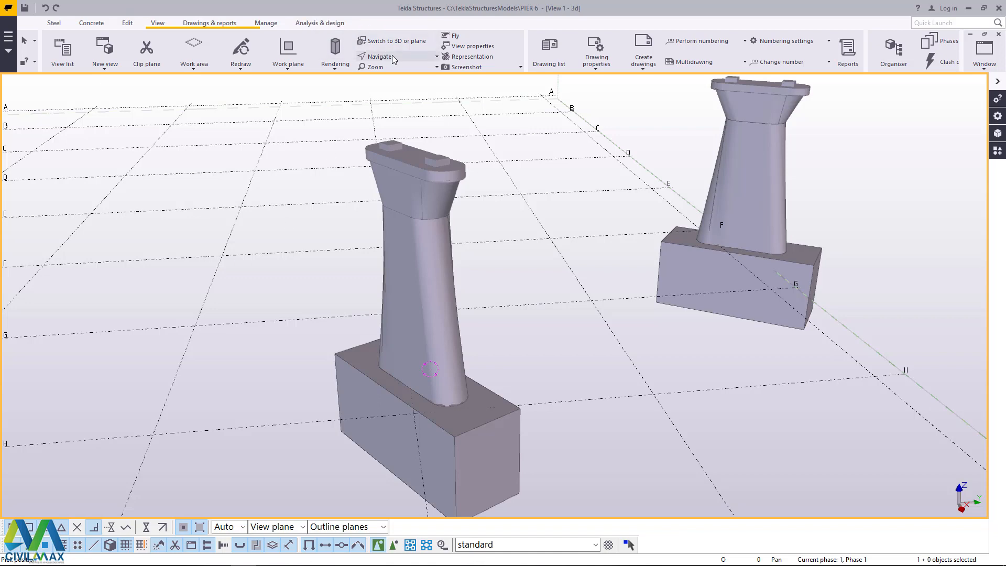
pyautogui.keyDown('ctrl'); pyautogui.moveTo(431, 190); pyautogui.dragTo(517, 198, button='middle'); pyautogui.keyUp('ctrl')
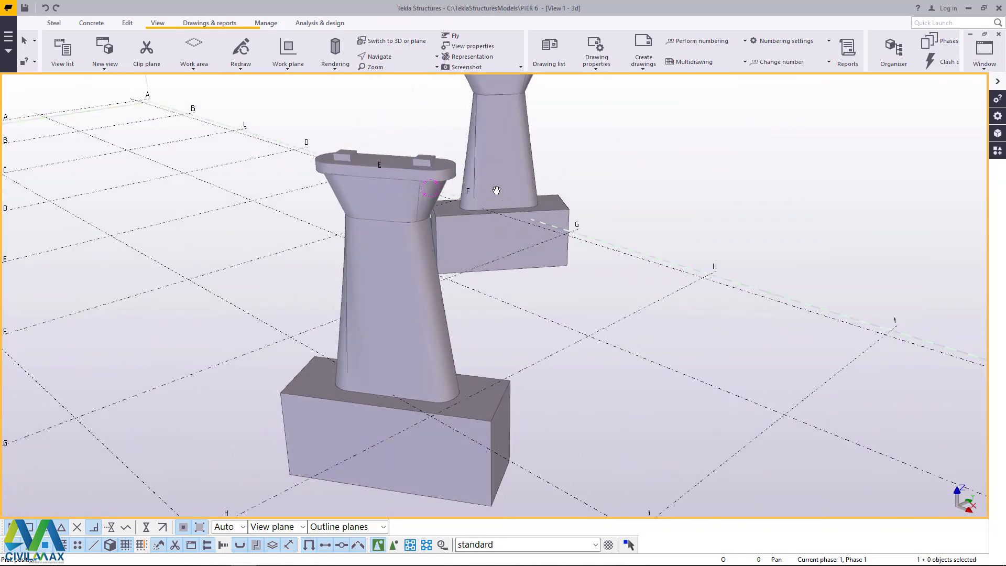
pyautogui.scroll(3, 409, 153)
pyautogui.keyDown('ctrl'); pyautogui.moveTo(415, 189); pyautogui.dragTo(639, 121, button='middle'); pyautogui.keyUp('ctrl')
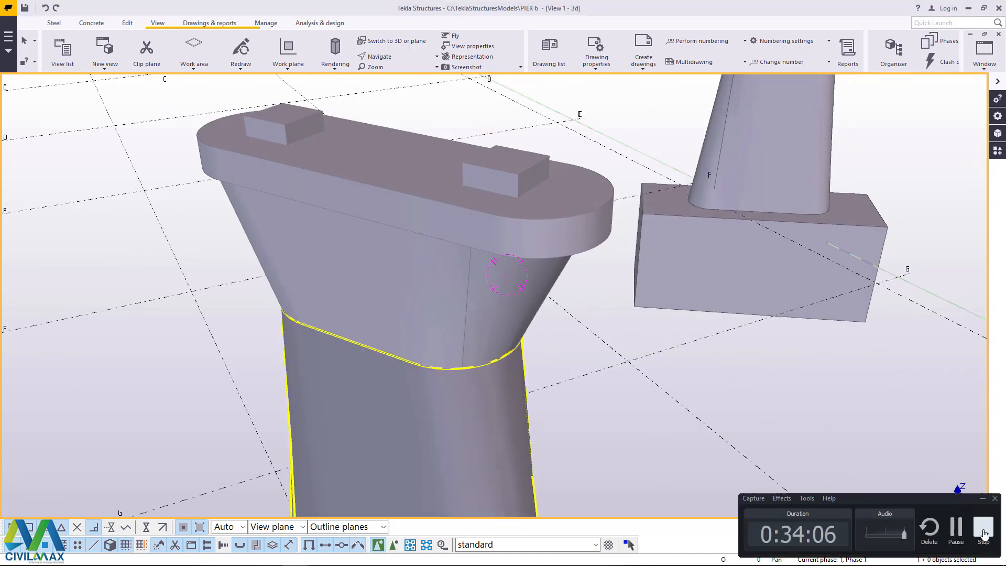